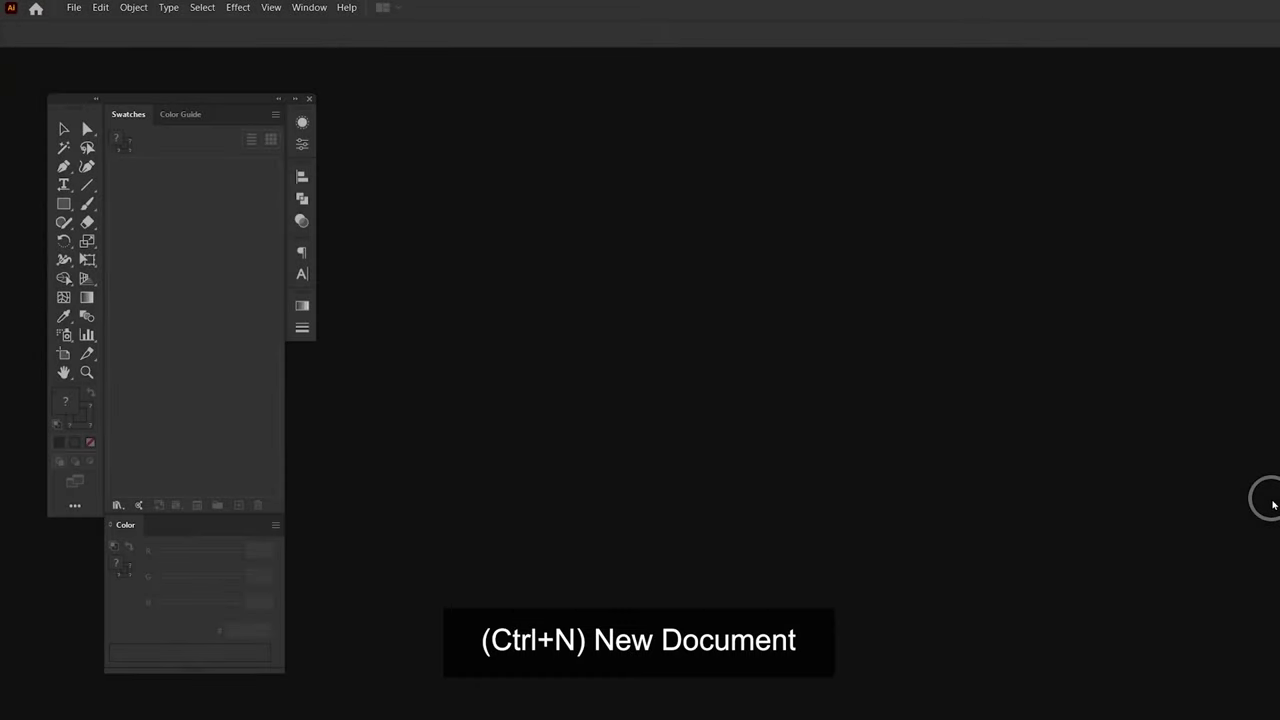
Step: Create a new 1000 × 1000 px RGB document named 'Summer CU 2021'
{"action": "key", "text": "ctrl+n"}
{"action": "left_click", "coordinate": [1011, 238]}
{"action": "type", "text": "Summer CU 2021"}
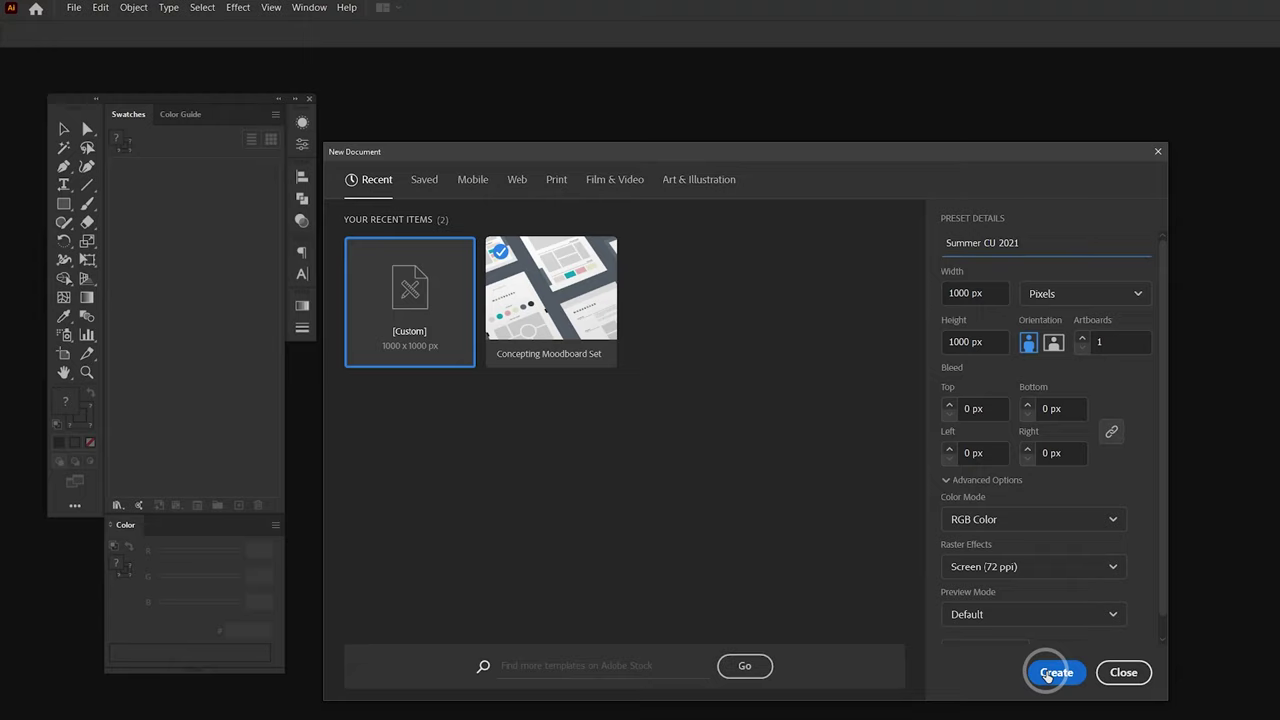
{"action": "left_click", "coordinate": [1047, 672]}
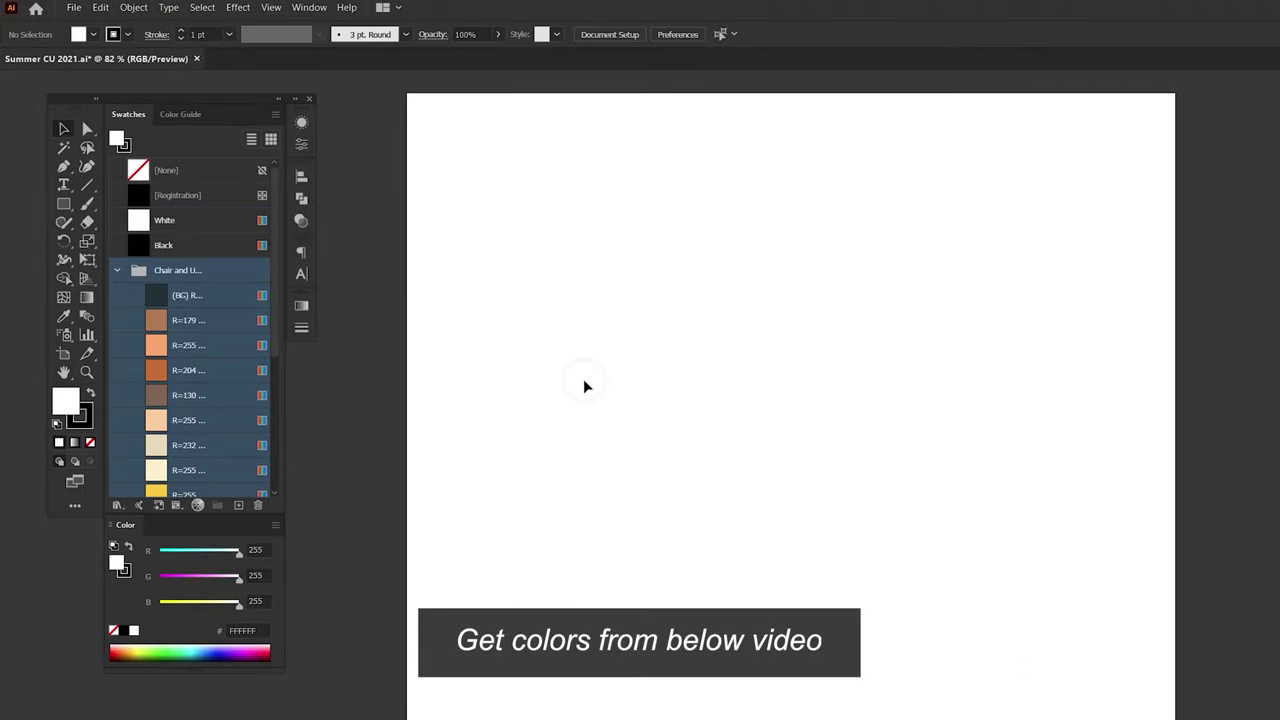
Step: Draw an exact 1000 × 1000 px rectangle with the Rectangle tool
{"action": "key", "text": "m"}
{"action": "left_click", "coordinate": [478, 168]}
{"action": "type", "text": "1000"}
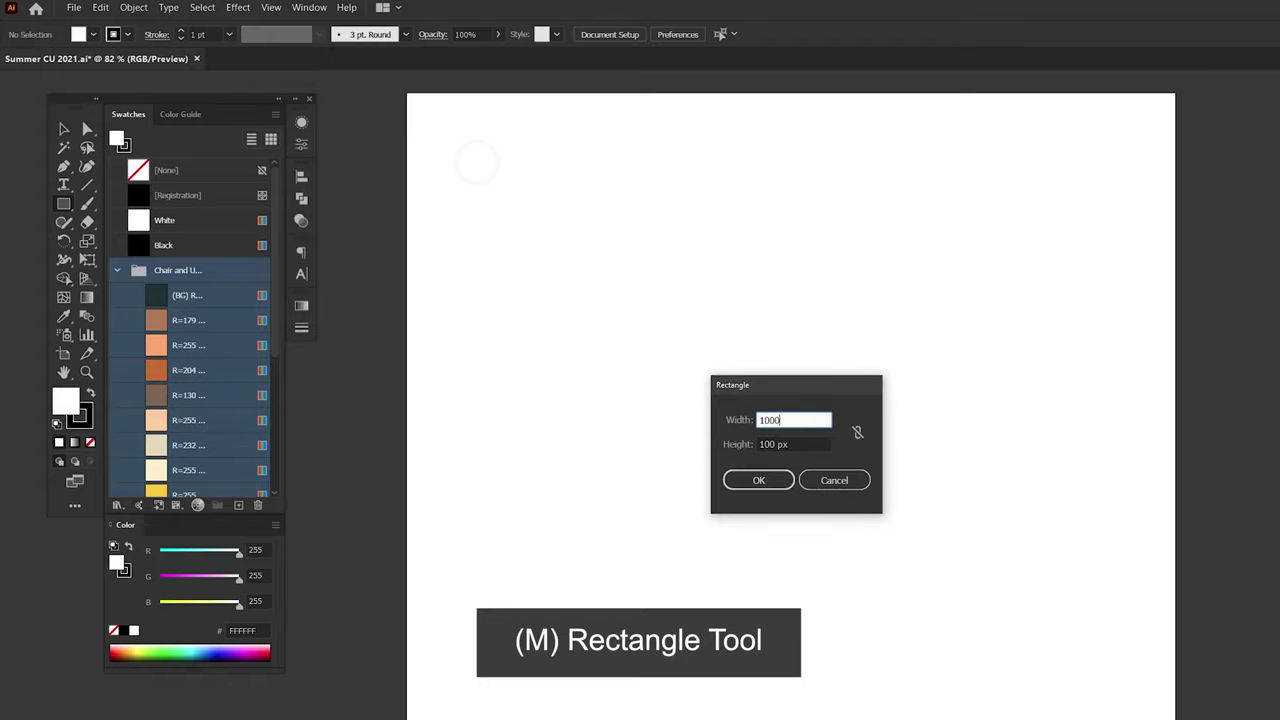
{"action": "key", "text": "Tab"}
{"action": "type", "text": "1000"}
{"action": "key", "text": "Return"}
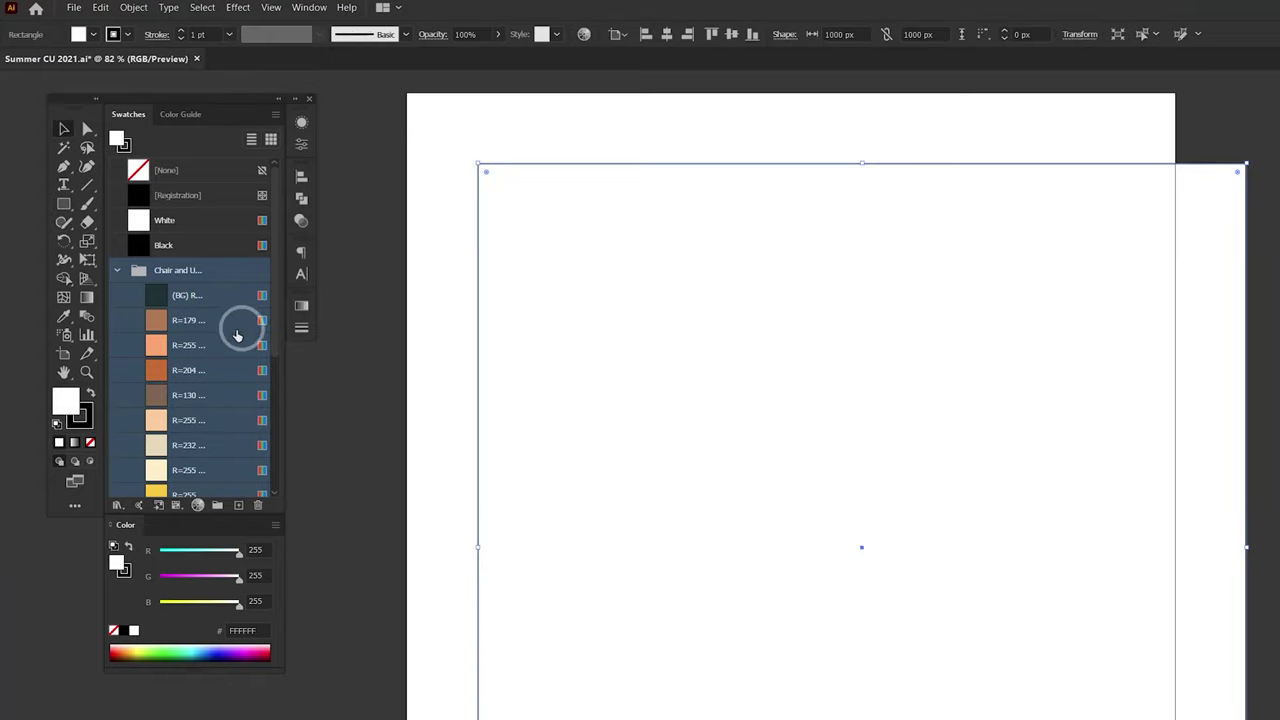
Step: Fill the rectangle dark teal with no stroke, align it to the artboard, and lock it
{"action": "left_click", "coordinate": [200, 296]}
{"action": "left_click", "coordinate": [90, 442]}
{"action": "left_click", "coordinate": [64, 398]}
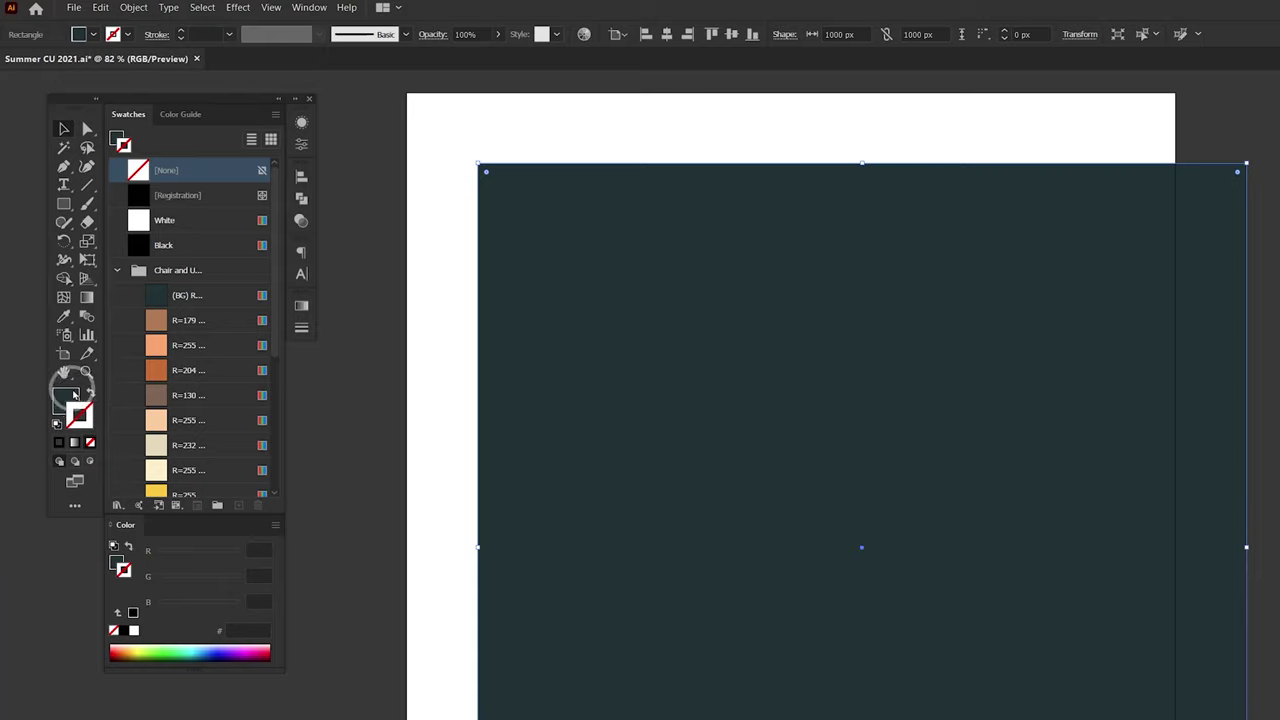
{"action": "left_click", "coordinate": [583, 333]}
{"action": "left_click", "coordinate": [709, 34]}
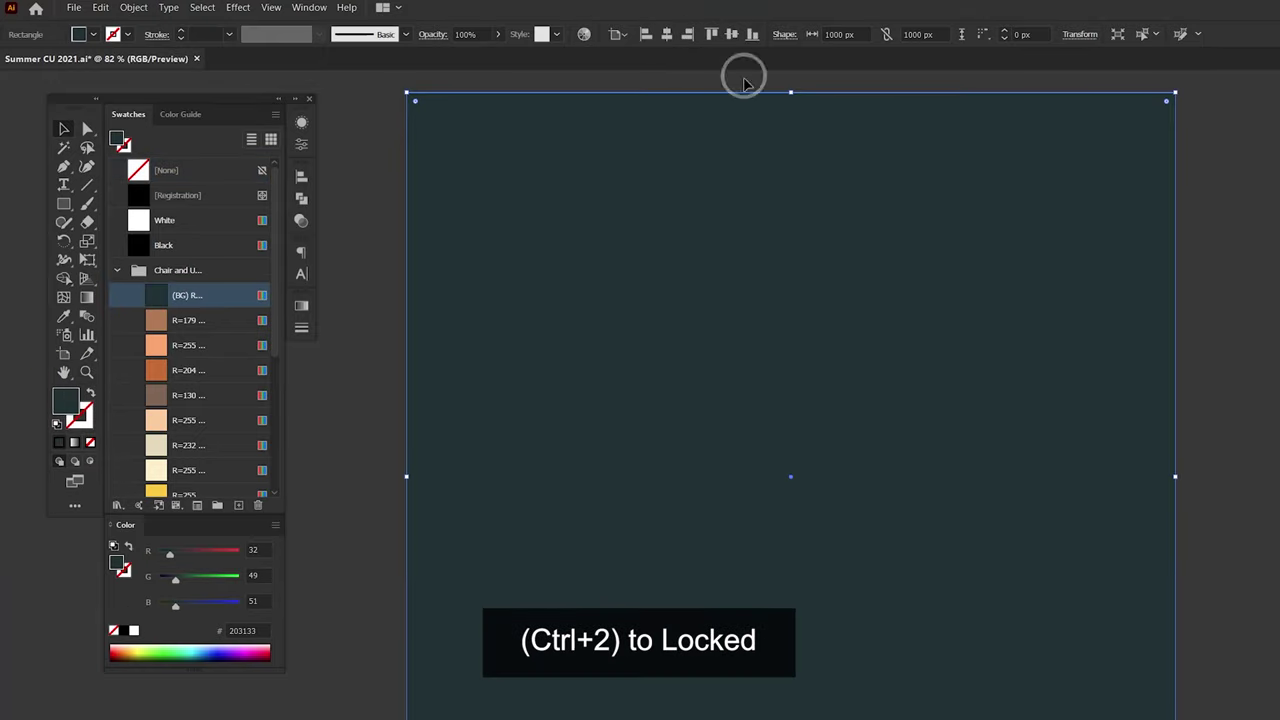
{"action": "key", "text": "ctrl+2"}
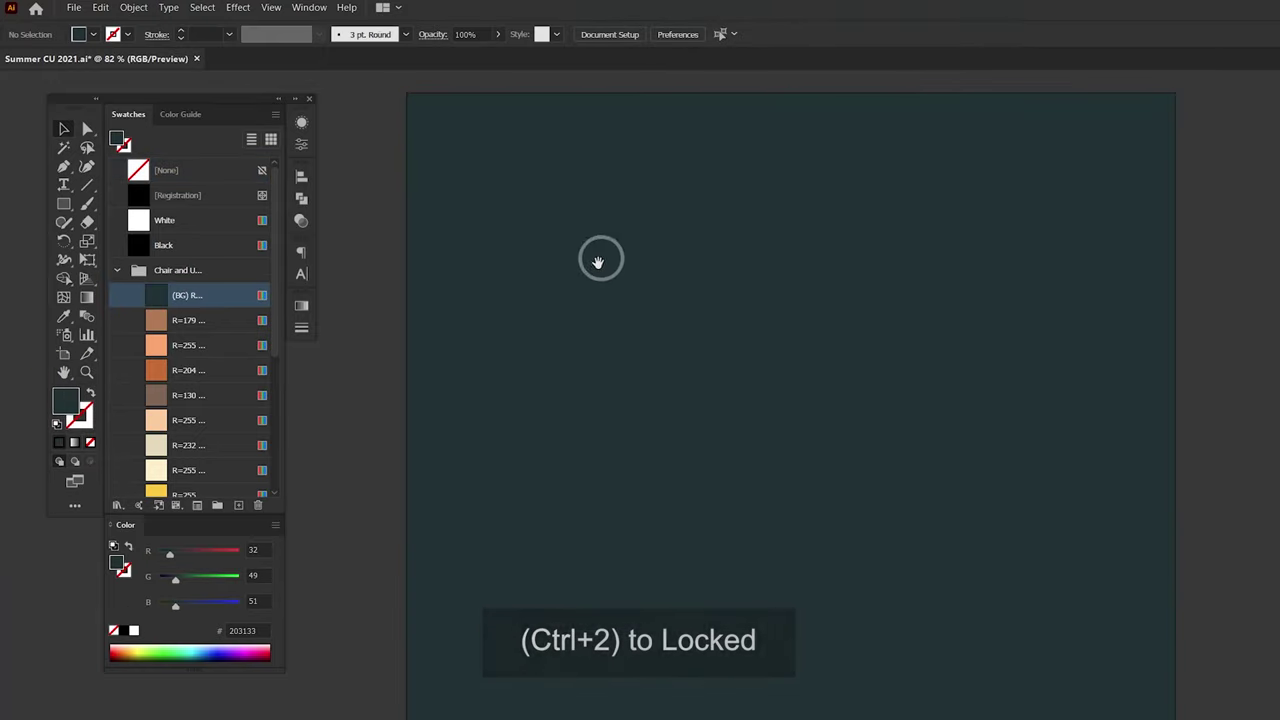
{"action": "scroll", "coordinate": [894, 366], "scroll_direction": "left", "scroll_amount": 5}
{"action": "scroll", "coordinate": [1137, 354], "scroll_direction": "left", "scroll_amount": 4}
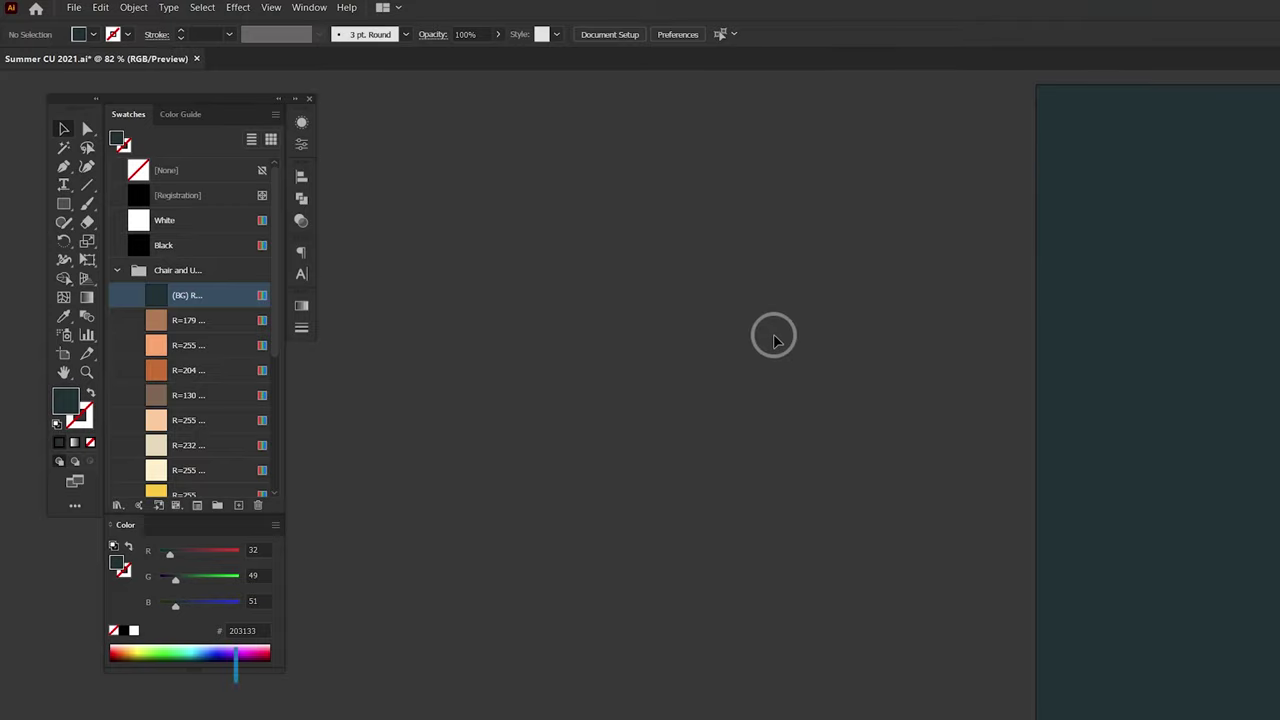
{"action": "scroll", "coordinate": [267, 390], "scroll_direction": "down", "scroll_amount": 4}
Step: Draw a teal #54B3A4 rectangle beside the artboard and skew its top edge into a parallelogram
{"action": "scroll", "coordinate": [215, 432], "scroll_direction": "down", "scroll_amount": 1}
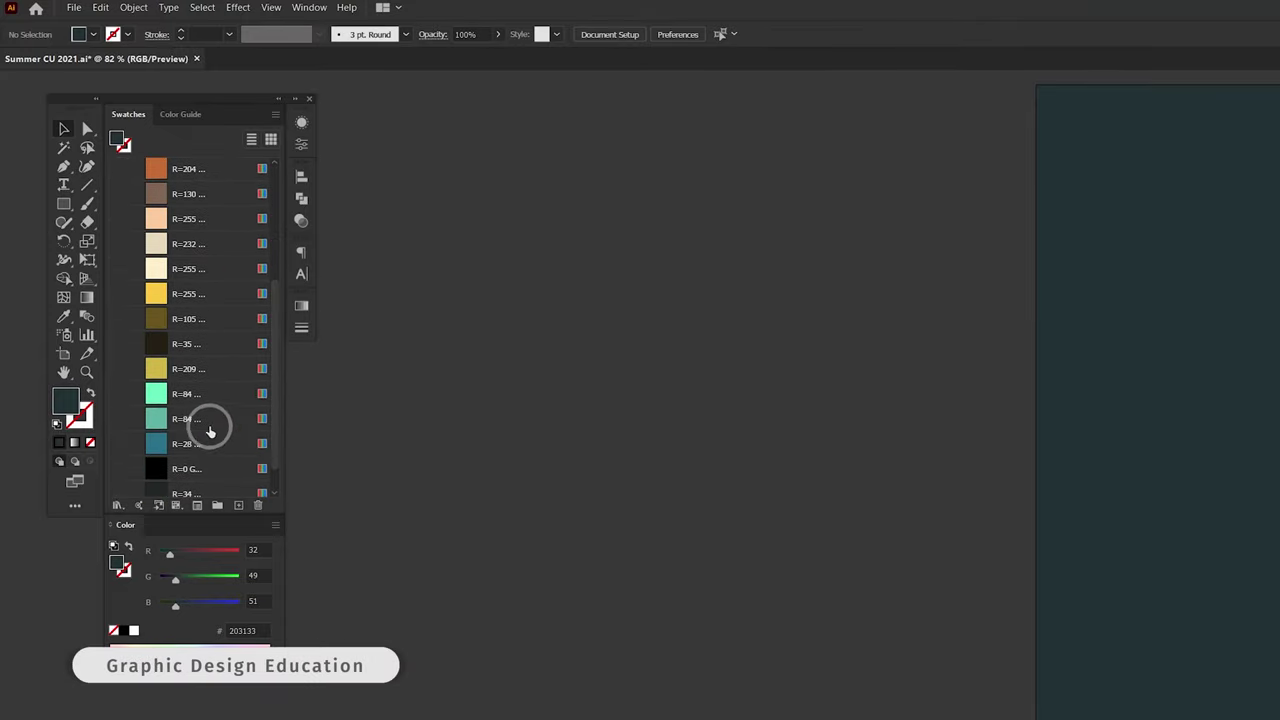
{"action": "left_click", "coordinate": [205, 420]}
{"action": "left_click_drag", "start_coordinate": [827, 361], "coordinate": [660, 431]}
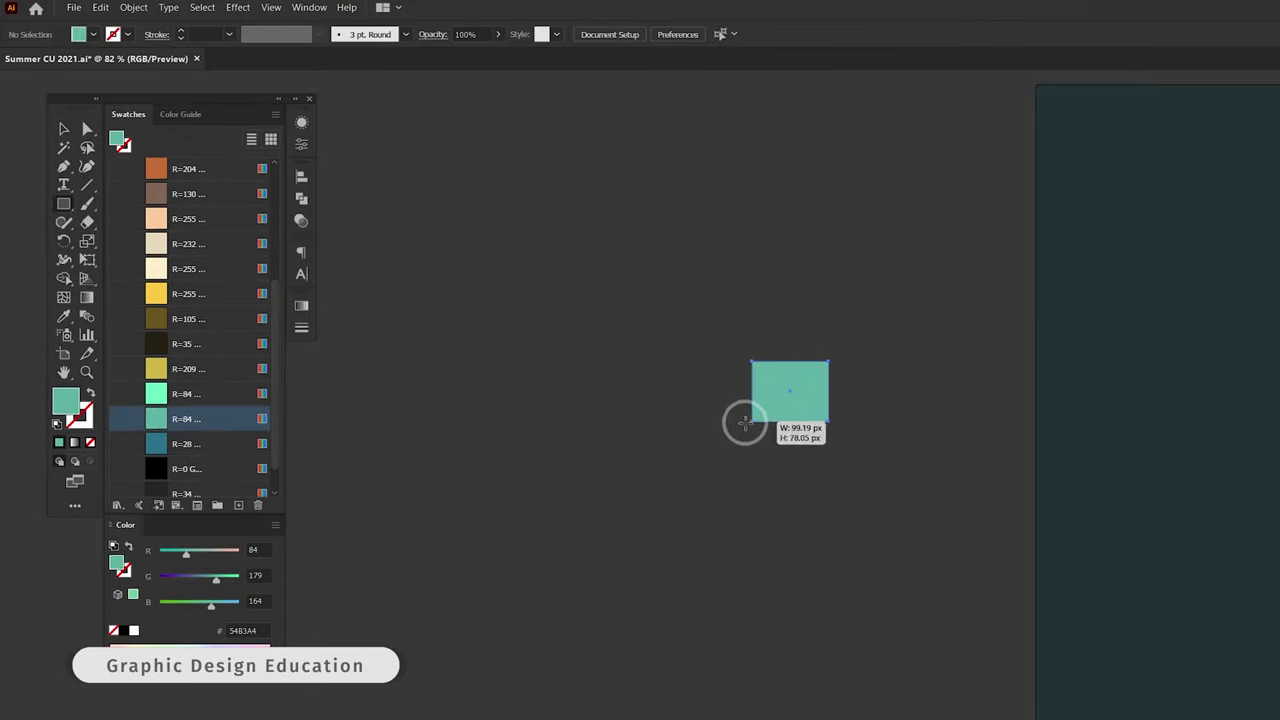
{"action": "key", "text": "v"}
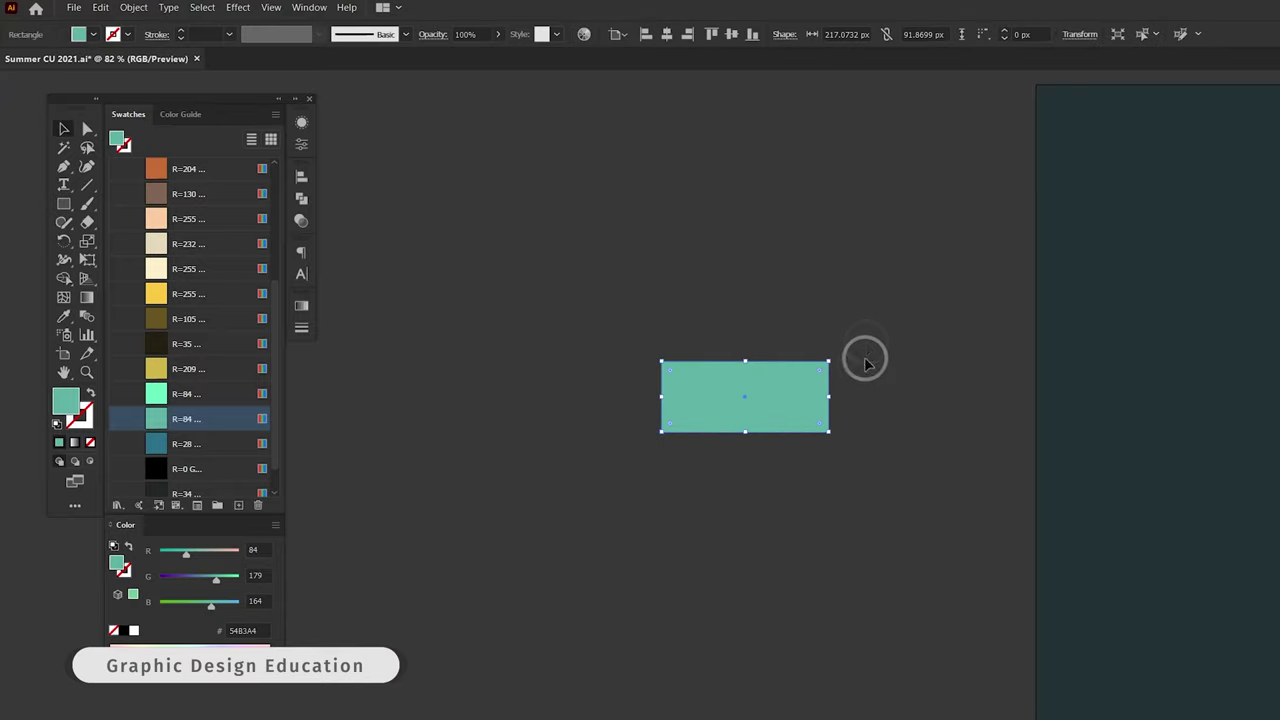
{"action": "left_click_drag", "start_coordinate": [745, 361], "coordinate": [745, 367]}
{"action": "key", "text": "a"}
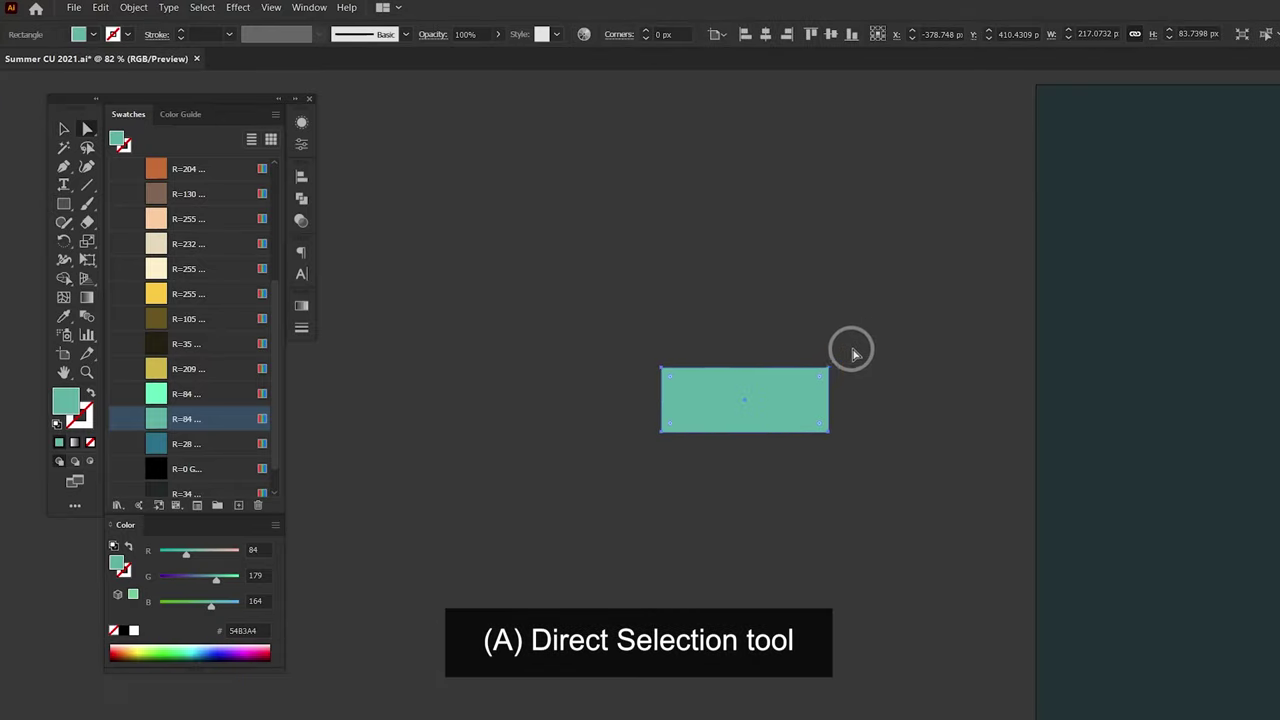
{"action": "left_click_drag", "start_coordinate": [663, 368], "coordinate": [641, 373]}
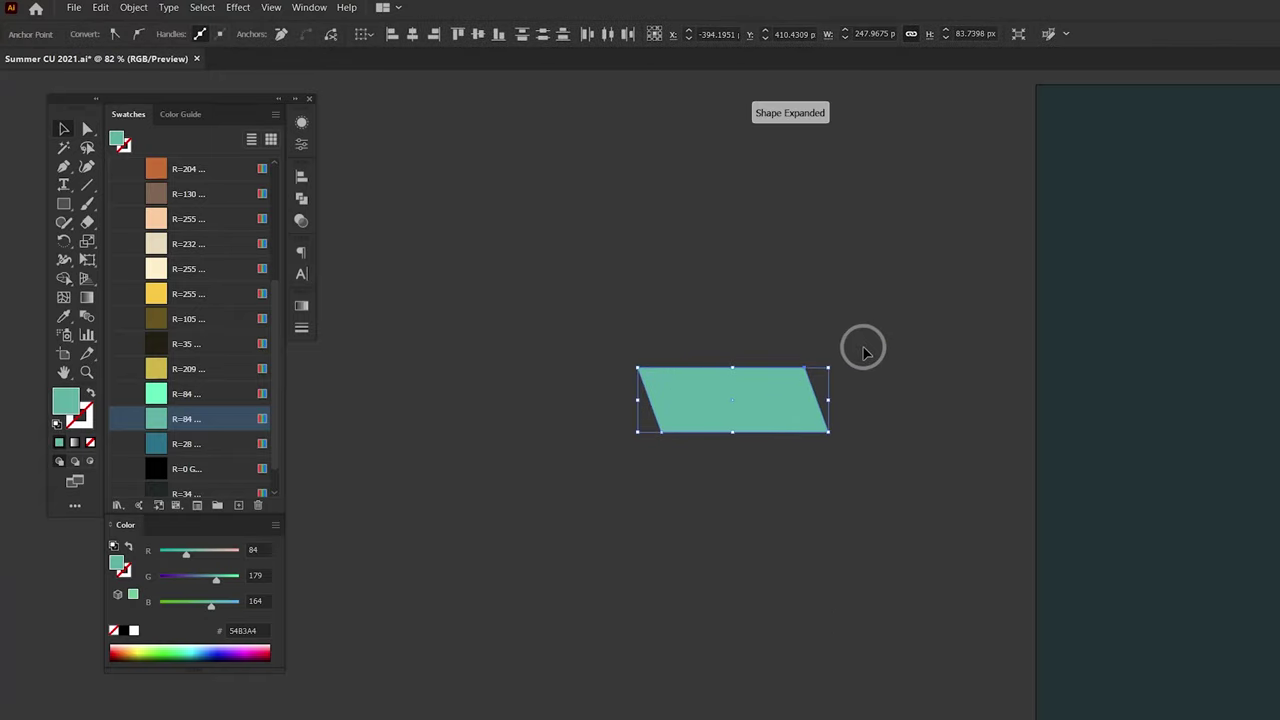
Step: Move the parallelogram down-right and rotate it about 7 degrees
{"action": "left_click", "coordinate": [900, 362]}
{"action": "left_click_drag", "start_coordinate": [733, 401], "coordinate": [803, 439]}
{"action": "key", "text": "r"}
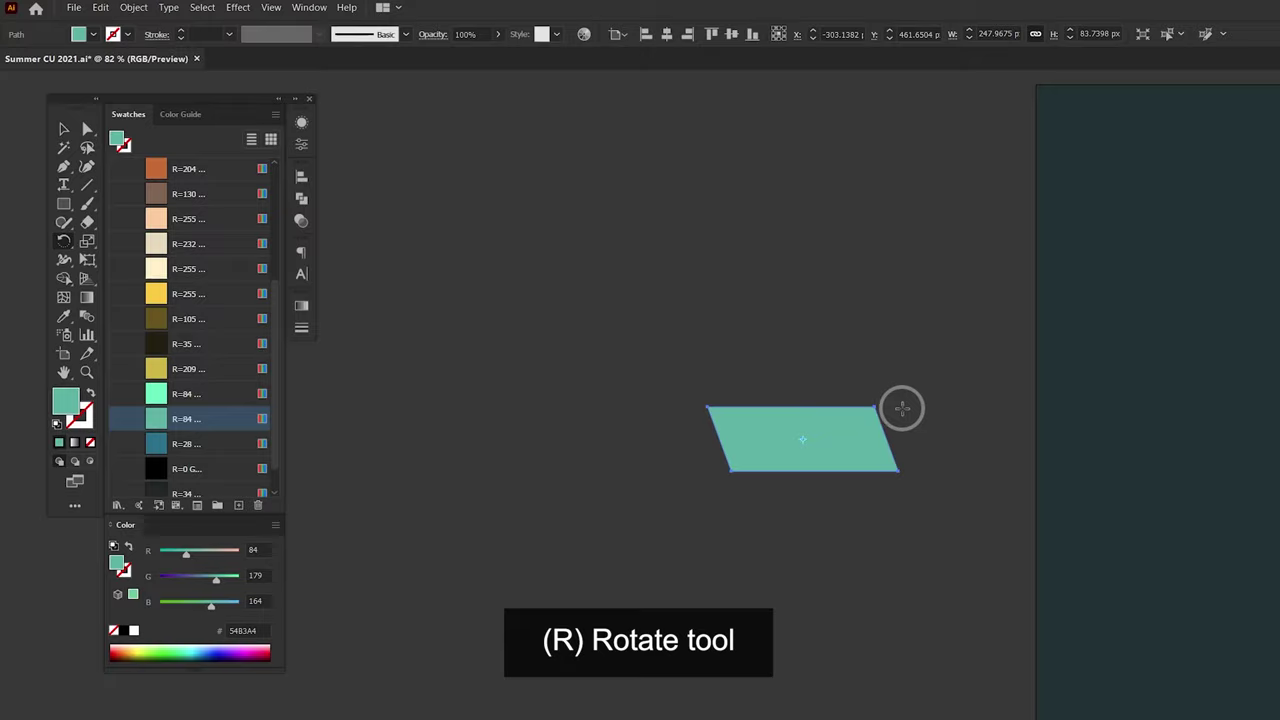
{"action": "left_click_drag", "start_coordinate": [902, 408], "coordinate": [903, 399]}
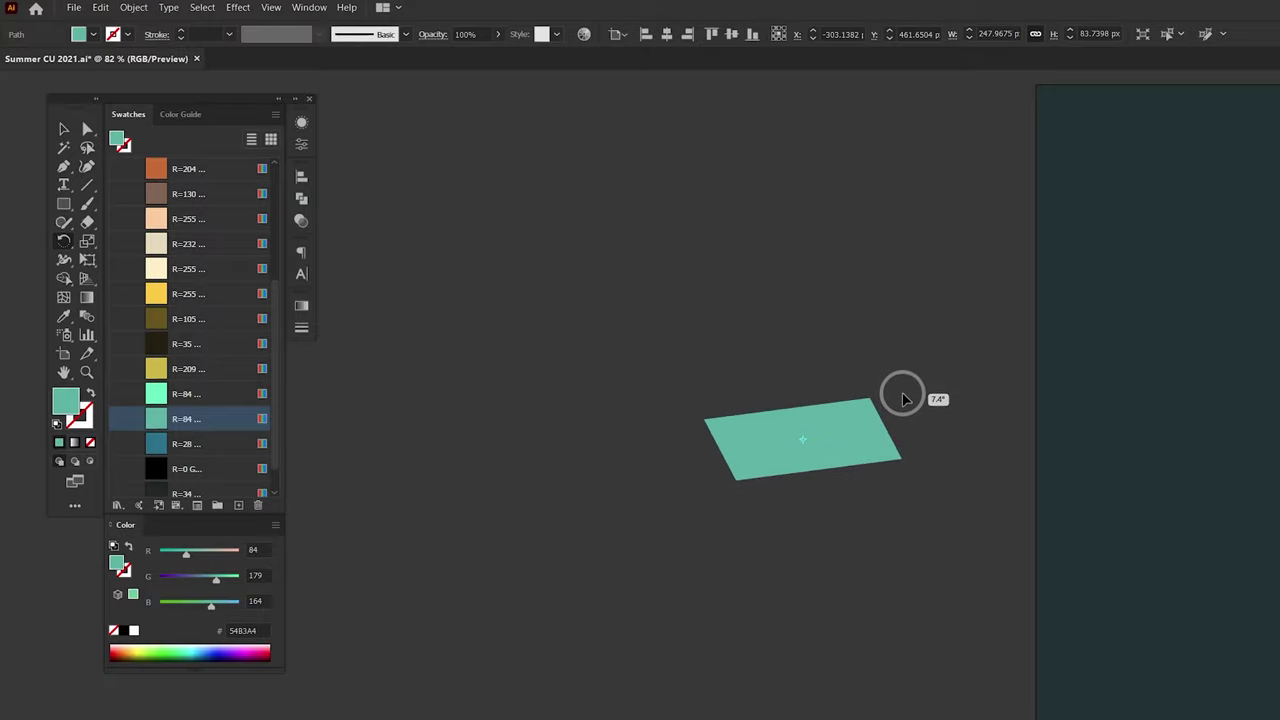
Step: Copy the parallelogram to the left, stretch the copy taller, and nudge the small one into place
{"action": "key", "text": "v"}
{"action": "mouse_move", "coordinate": [843, 455]}
{"action": "left_mouse_down"}
{"action": "mouse_move", "coordinate": [510, 455]}
{"action": "mouse_move", "coordinate": [510, 401]}
{"action": "left_mouse_up"}
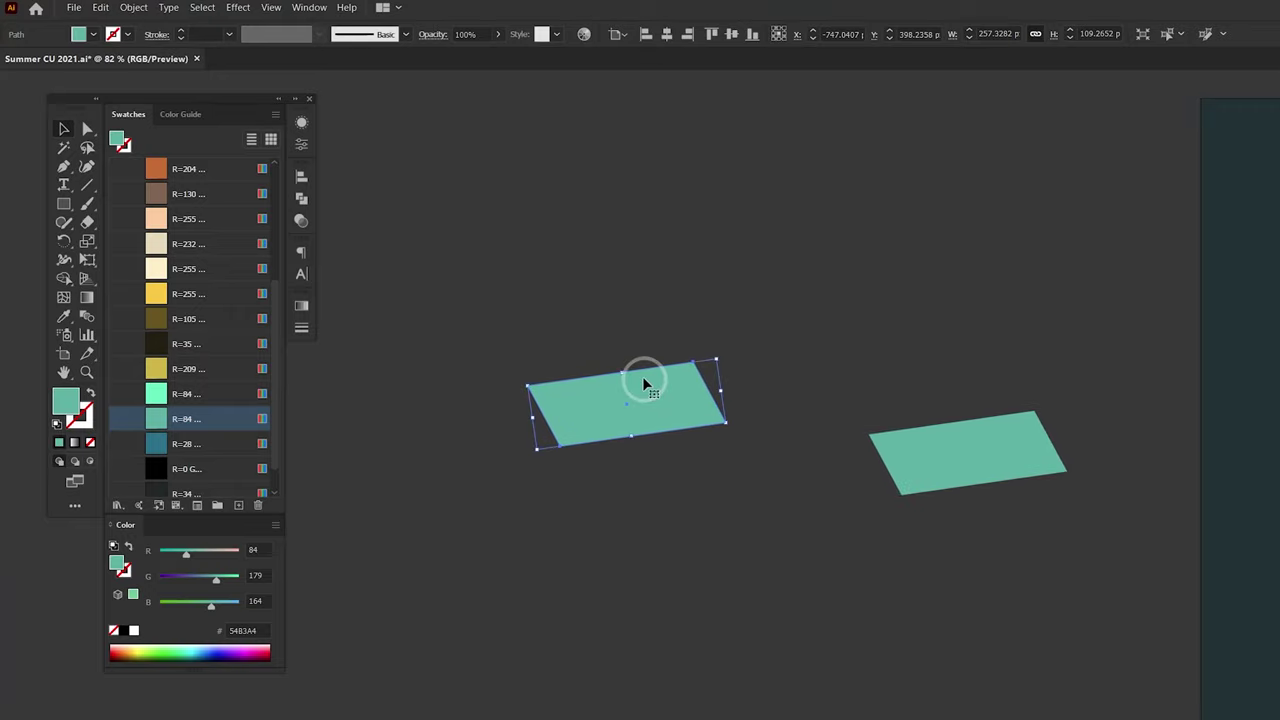
{"action": "key", "text": "a"}
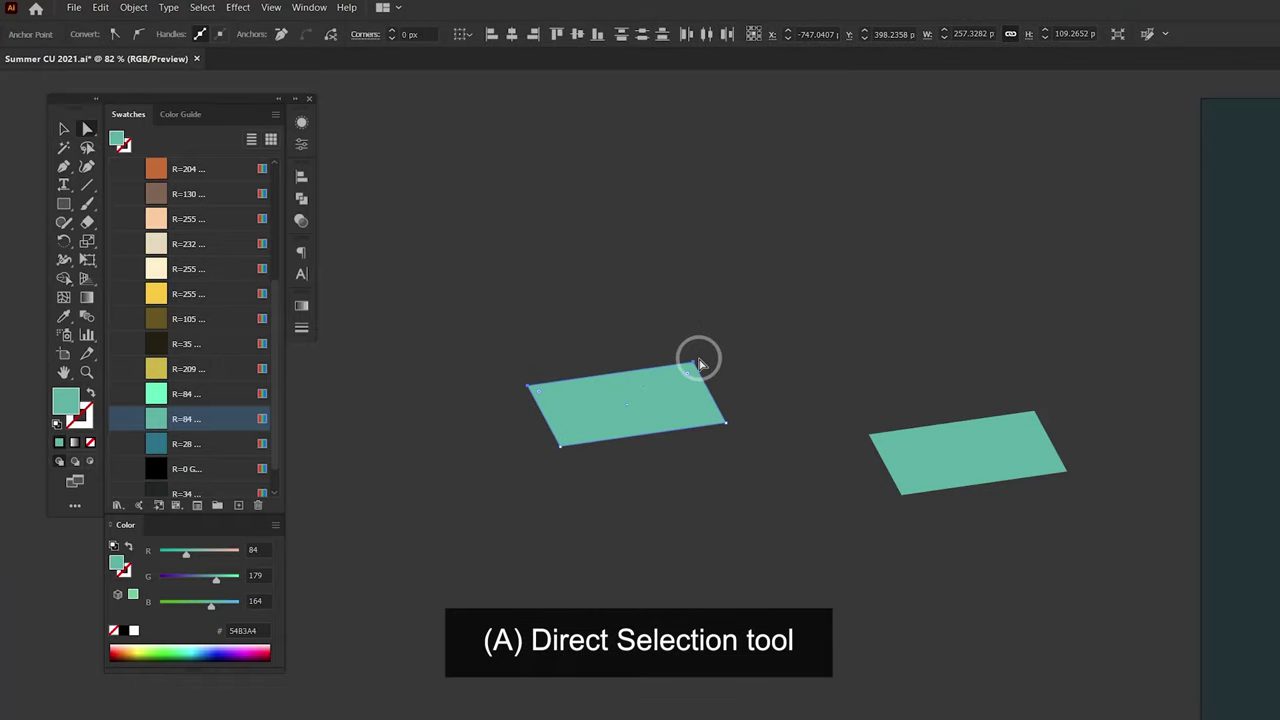
{"action": "left_click_drag", "start_coordinate": [694, 363], "coordinate": [664, 293]}
{"action": "key", "text": "v"}
{"action": "left_click", "coordinate": [1032, 383]}
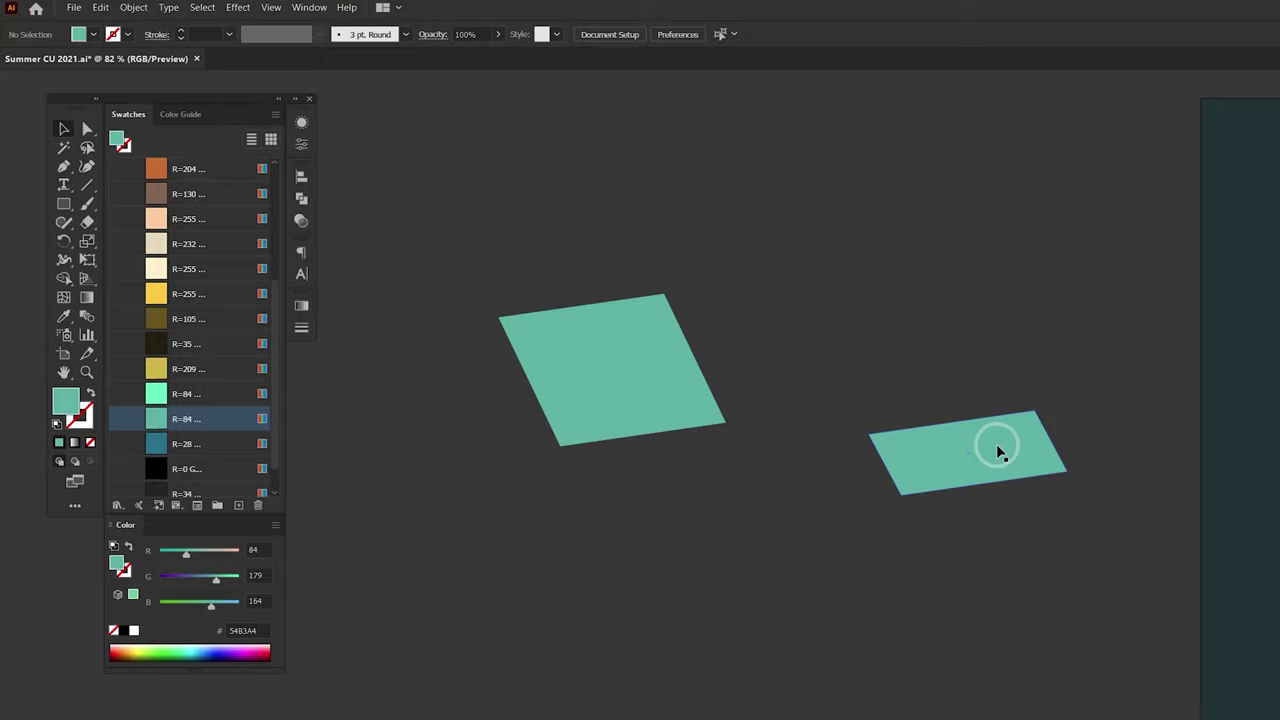
{"action": "left_click_drag", "start_coordinate": [998, 452], "coordinate": [1000, 456]}
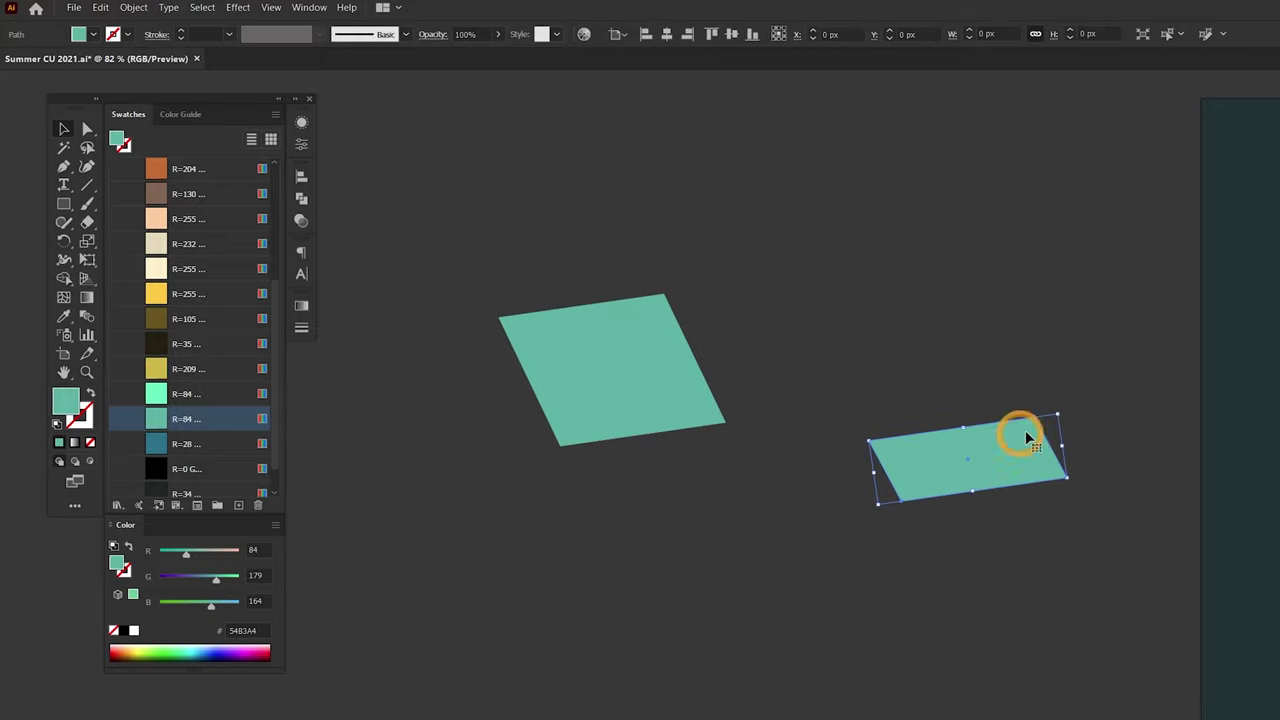
{"action": "left_click", "coordinate": [1115, 525]}
Step: Draw a four-point mint #54F0C1 band connecting the two parallelograms with the Pen tool
{"action": "key", "text": "p"}
{"action": "left_click", "coordinate": [191, 394]}
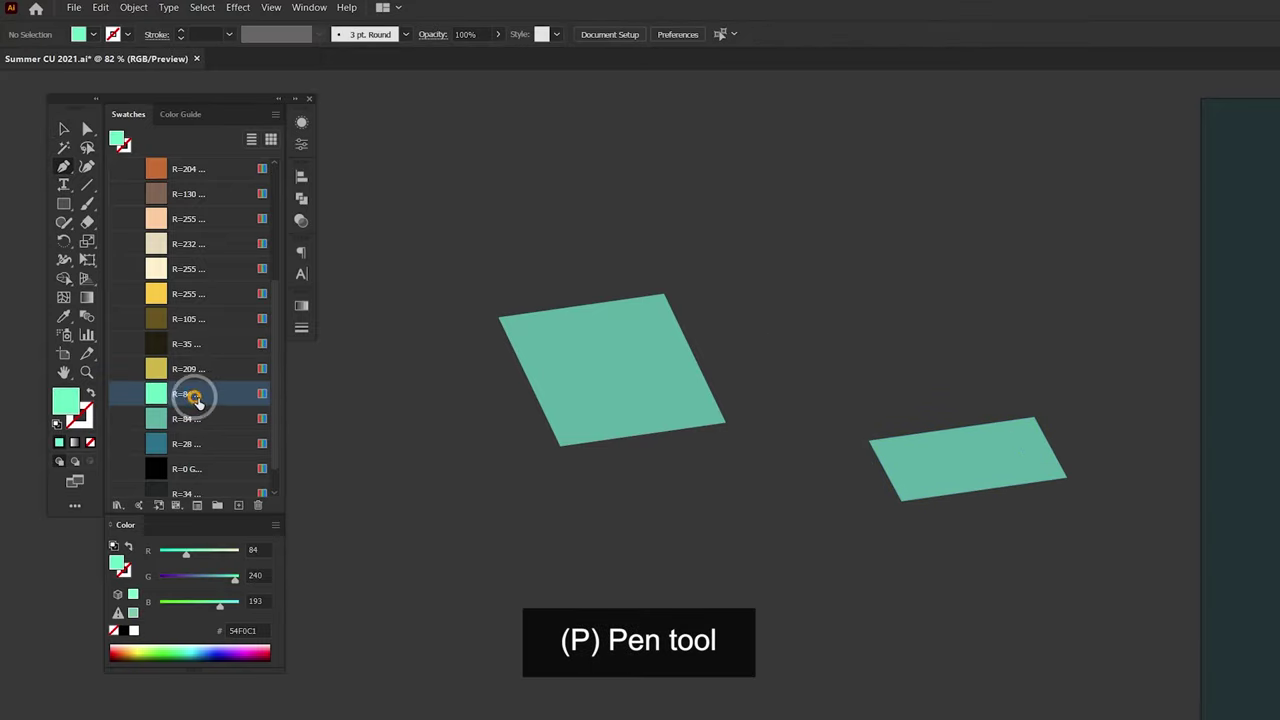
{"action": "left_click", "coordinate": [725, 423]}
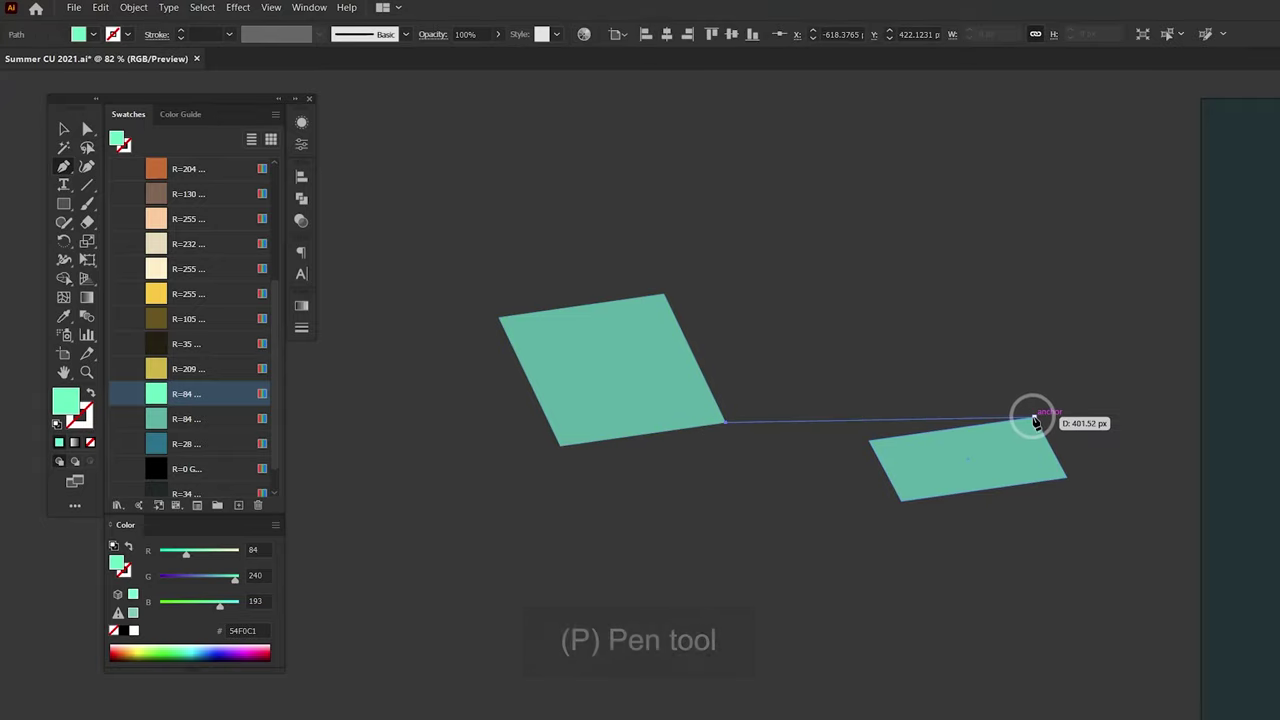
{"action": "left_click", "coordinate": [1035, 420]}
{"action": "left_click", "coordinate": [870, 441]}
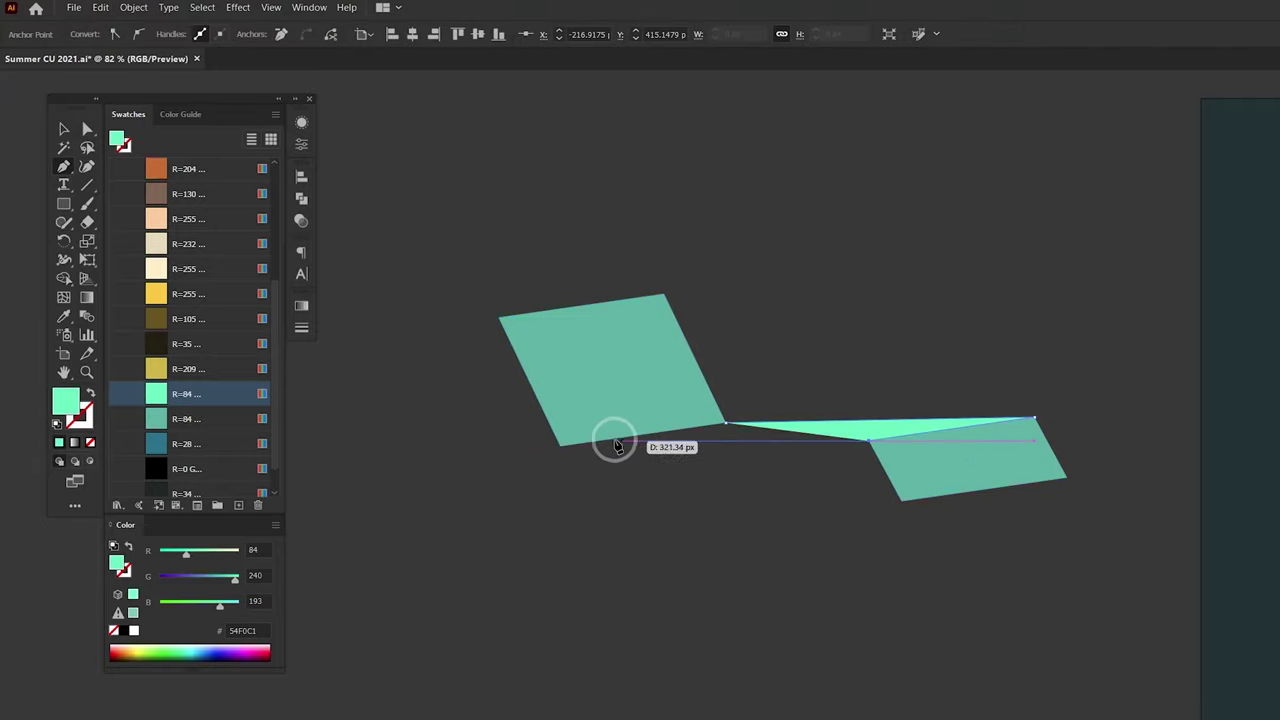
{"action": "left_click", "coordinate": [558, 445]}
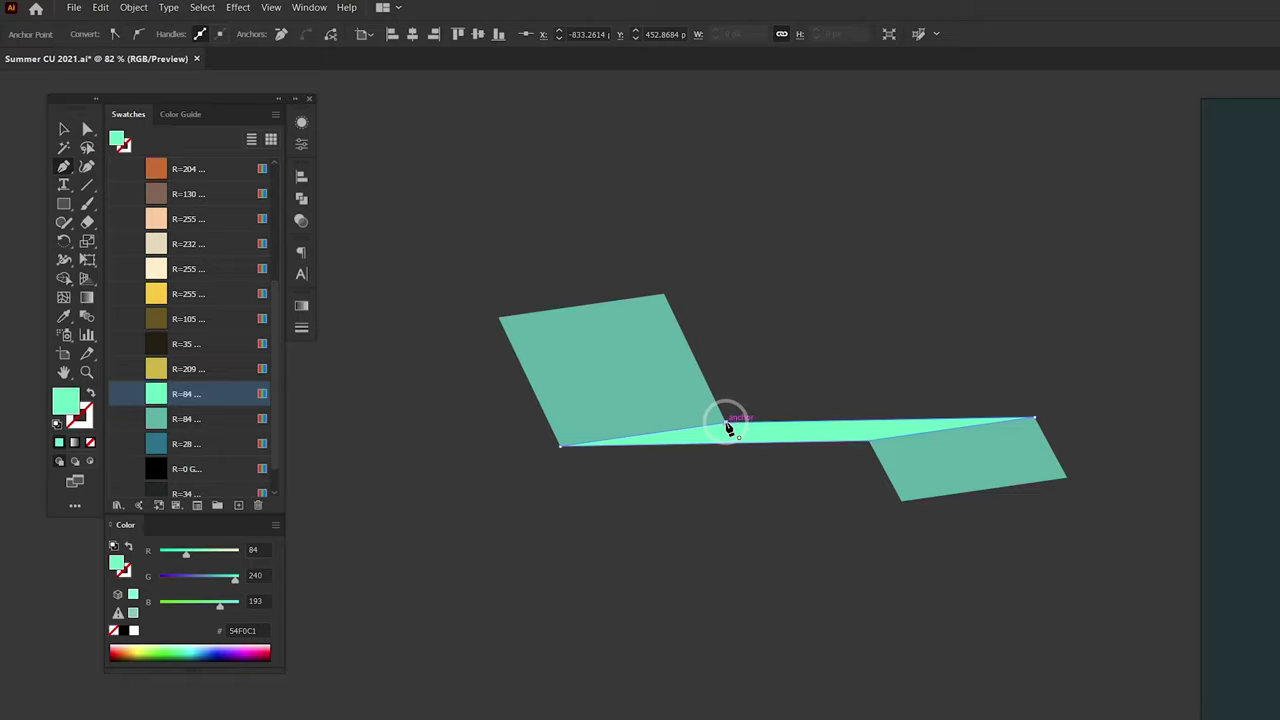
{"action": "left_click", "coordinate": [907, 369], "text": "ctrl"}
Step: Zoom to 150% and select the mint strip for adding anchor points
{"action": "key", "text": "ctrl+plus"}
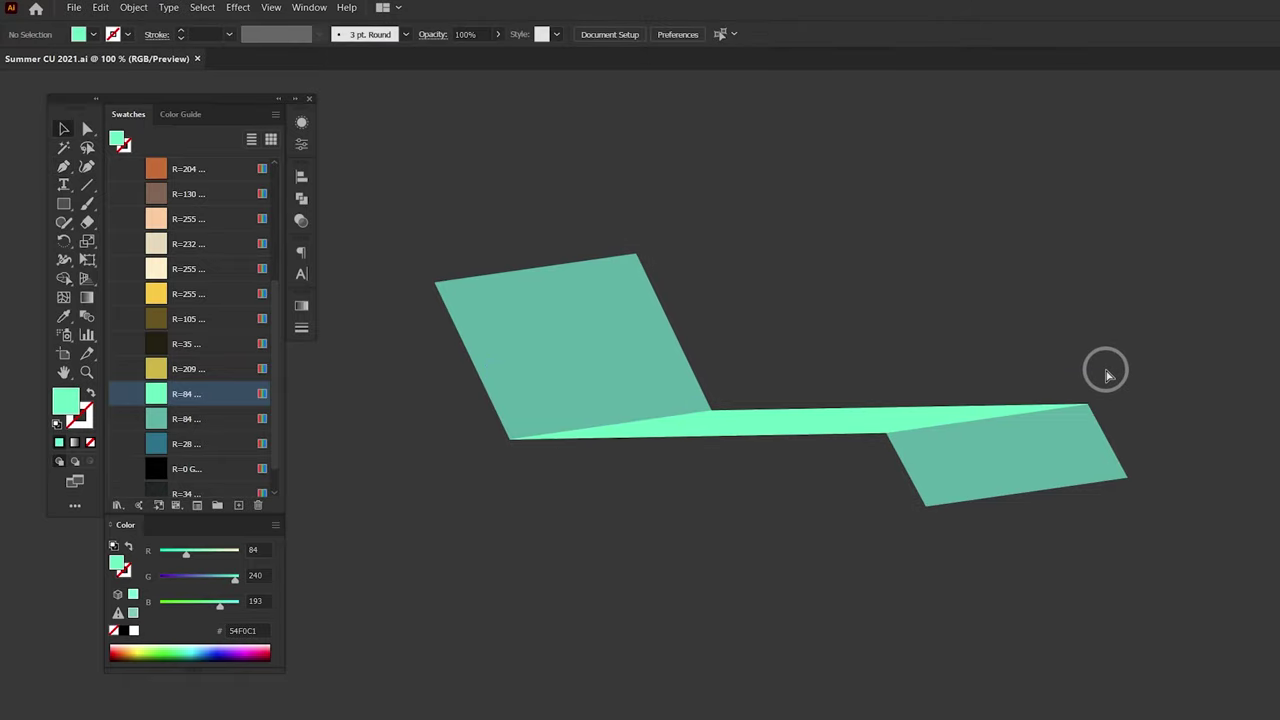
{"action": "key", "text": "ctrl+plus"}
{"action": "left_click_drag", "start_coordinate": [1107, 377], "coordinate": [720, 374]}
{"action": "left_click", "coordinate": [788, 457]}
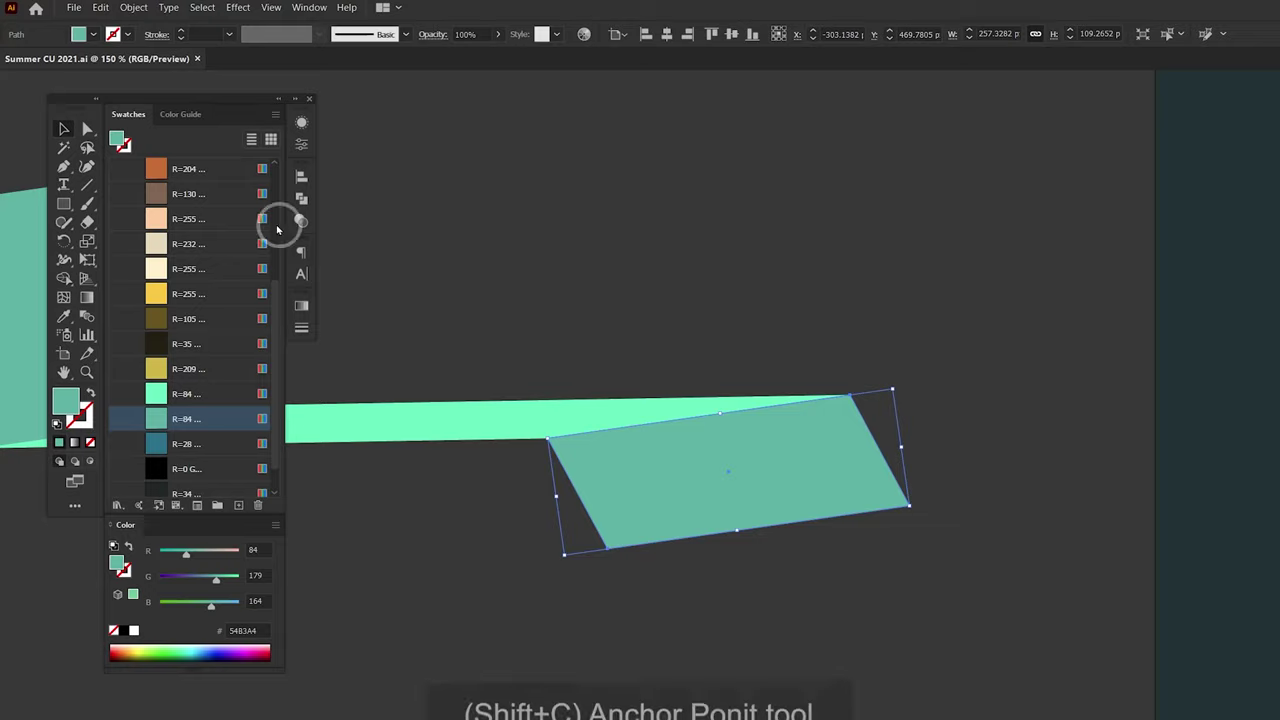
{"action": "left_click_drag", "start_coordinate": [63, 166], "coordinate": [160, 226]}
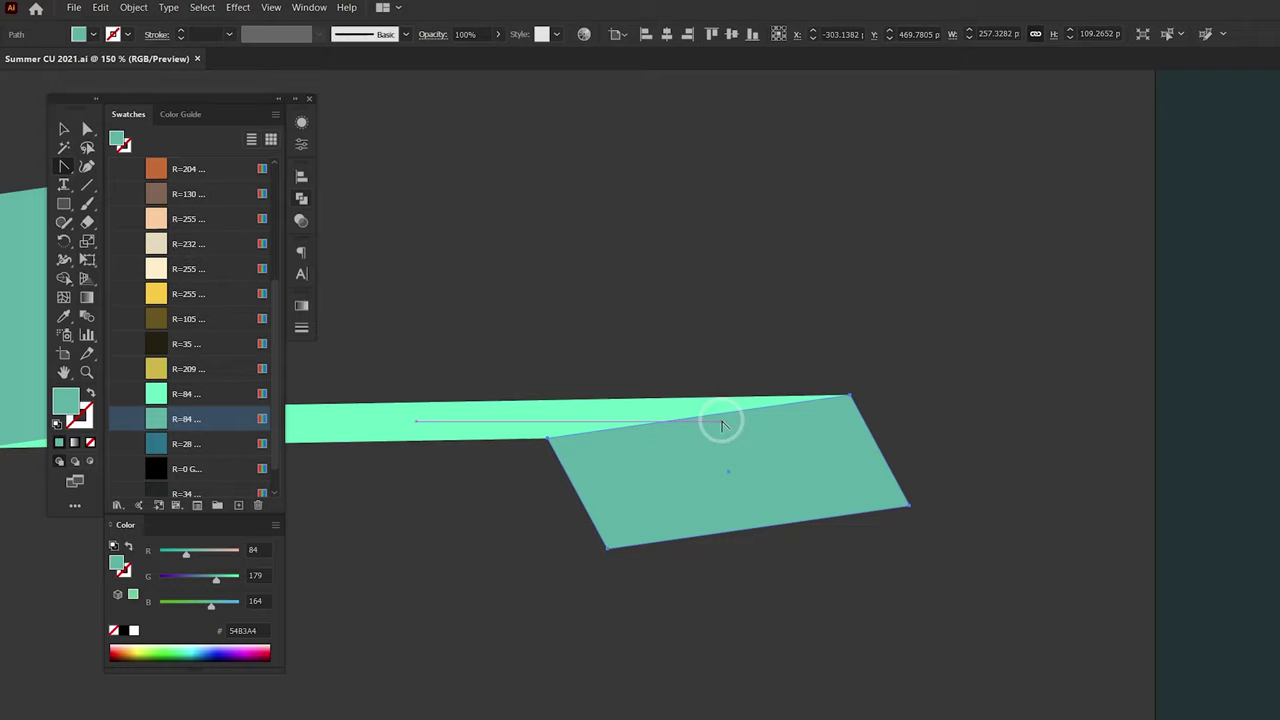
{"action": "left_click", "coordinate": [668, 418]}
{"action": "key", "text": "p"}
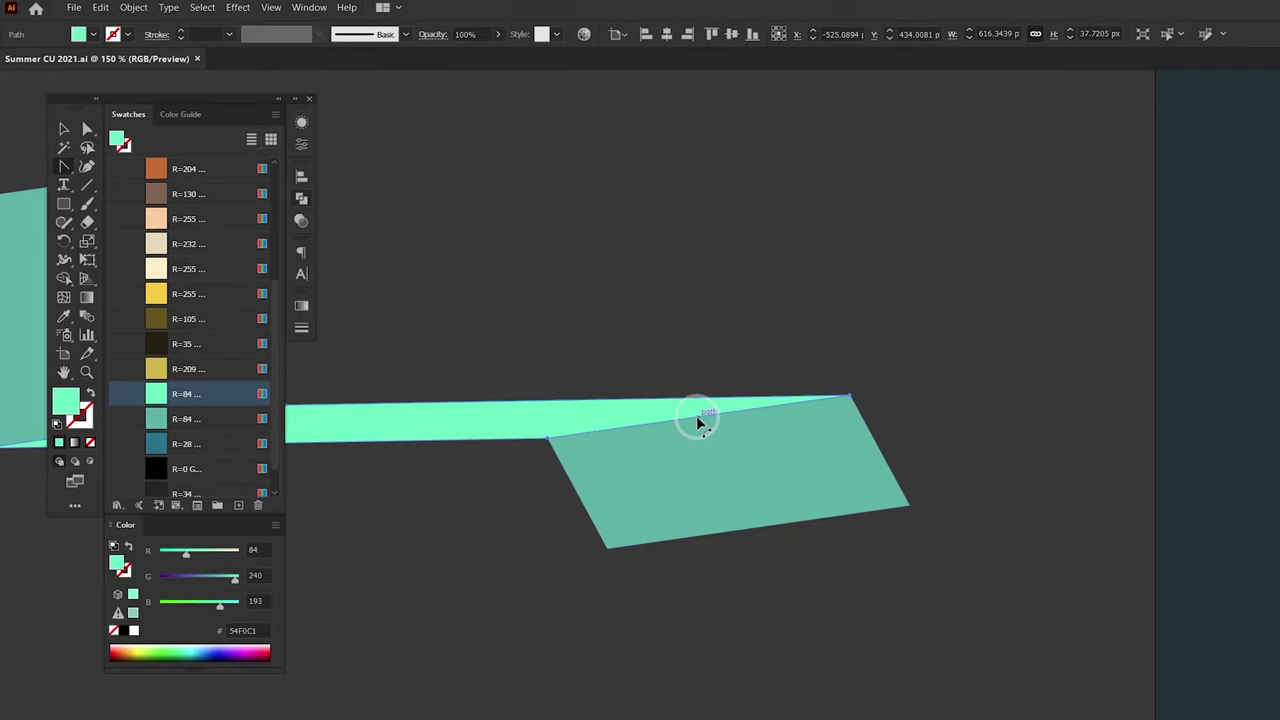
Step: Add an anchor on the mint strip's edge and curve the taller left panel's top edge
{"action": "left_click", "coordinate": [700, 428]}
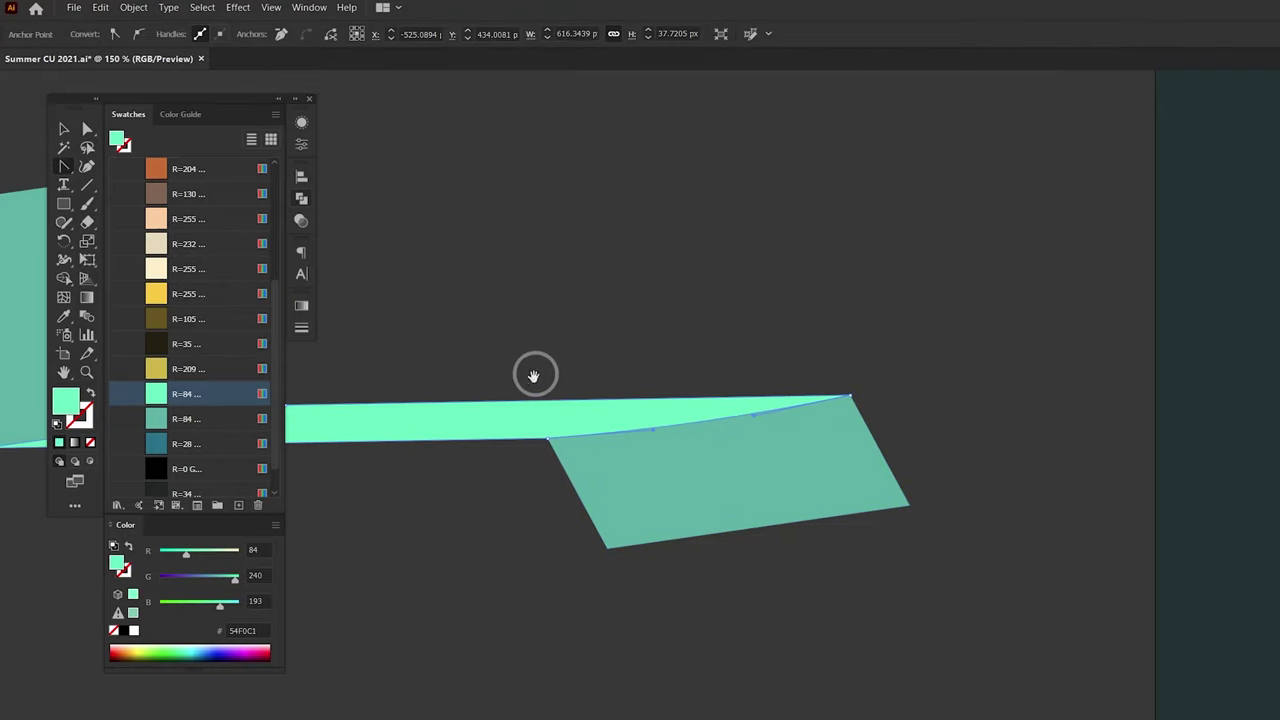
{"action": "left_click_drag", "start_coordinate": [534, 374], "coordinate": [1106, 380]}
{"action": "left_click", "coordinate": [424, 225]}
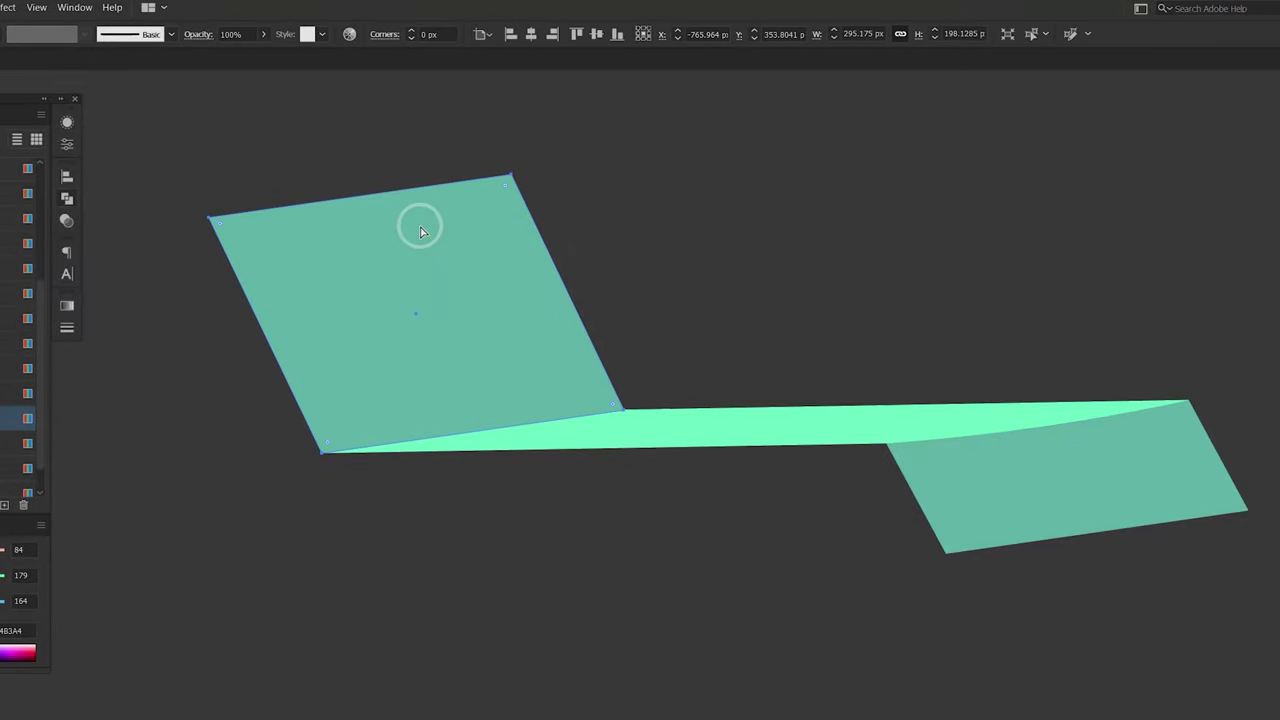
{"action": "left_click_drag", "start_coordinate": [368, 204], "coordinate": [366, 200]}
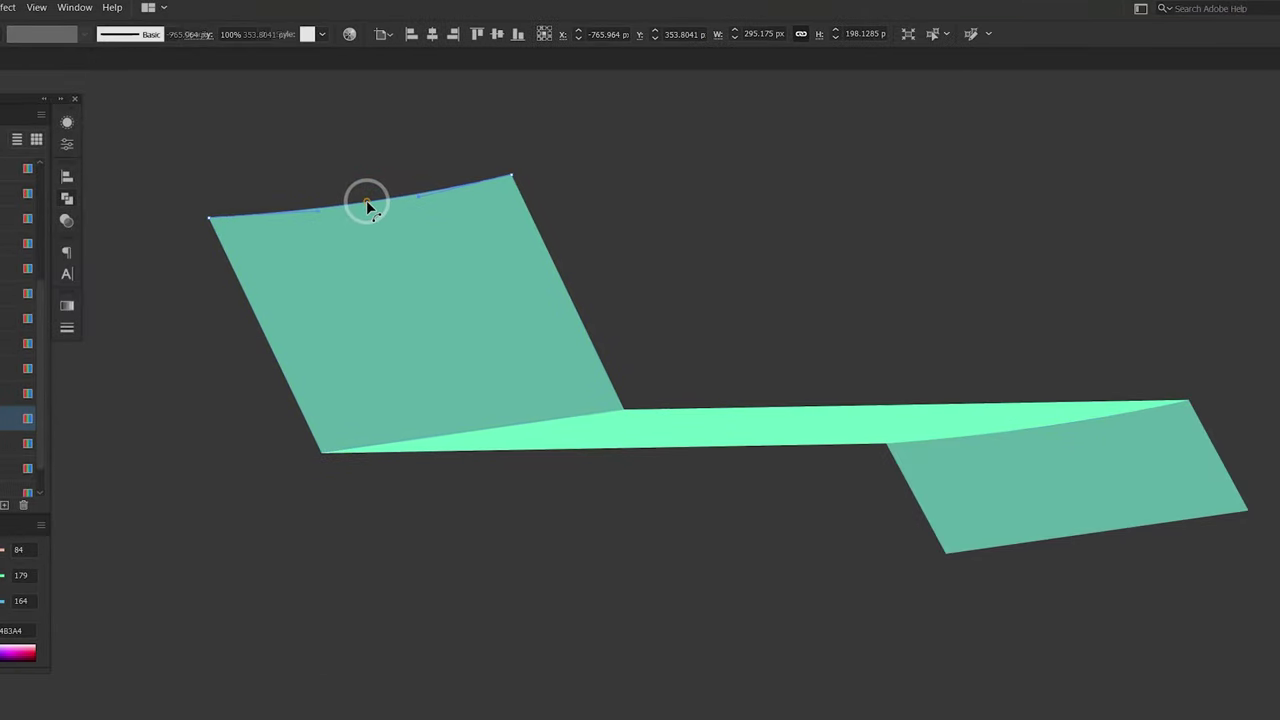
Step: Curve the lower panel's bottom edge downward and nudge its bottom-left corner down and right
{"action": "left_click", "coordinate": [1062, 426]}
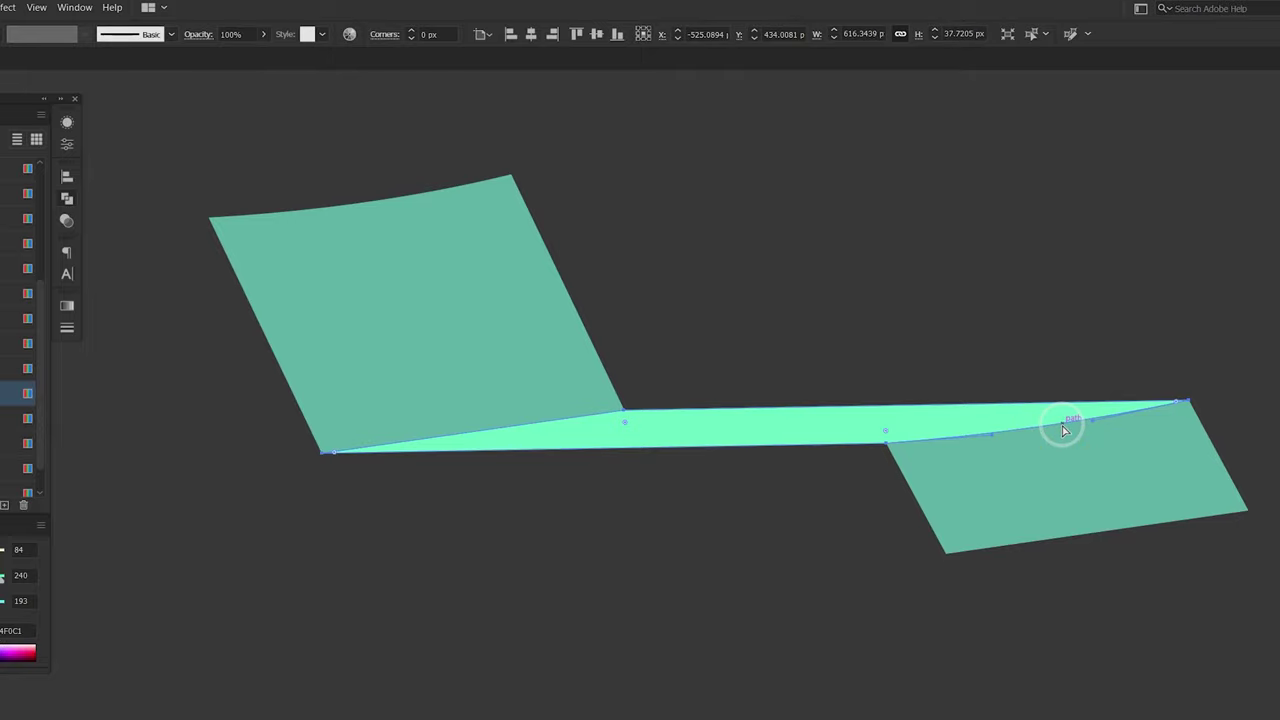
{"action": "left_click", "coordinate": [1065, 425]}
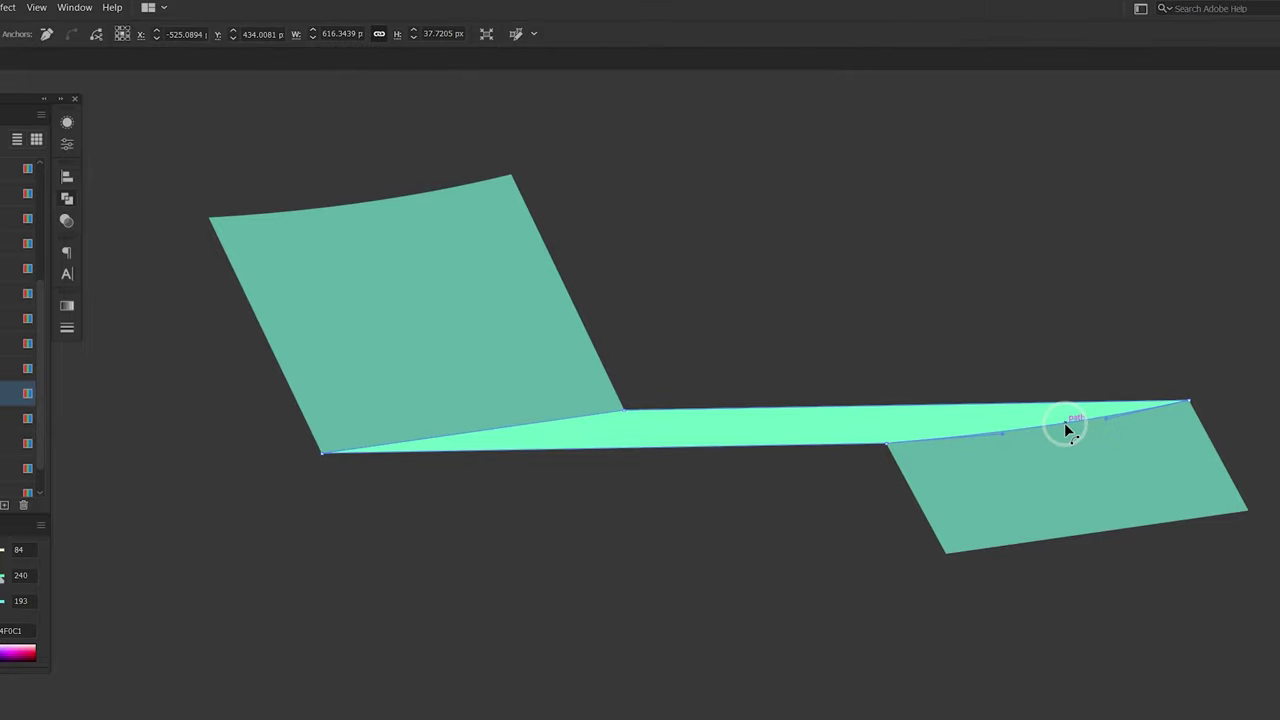
{"action": "left_click", "coordinate": [1105, 515]}
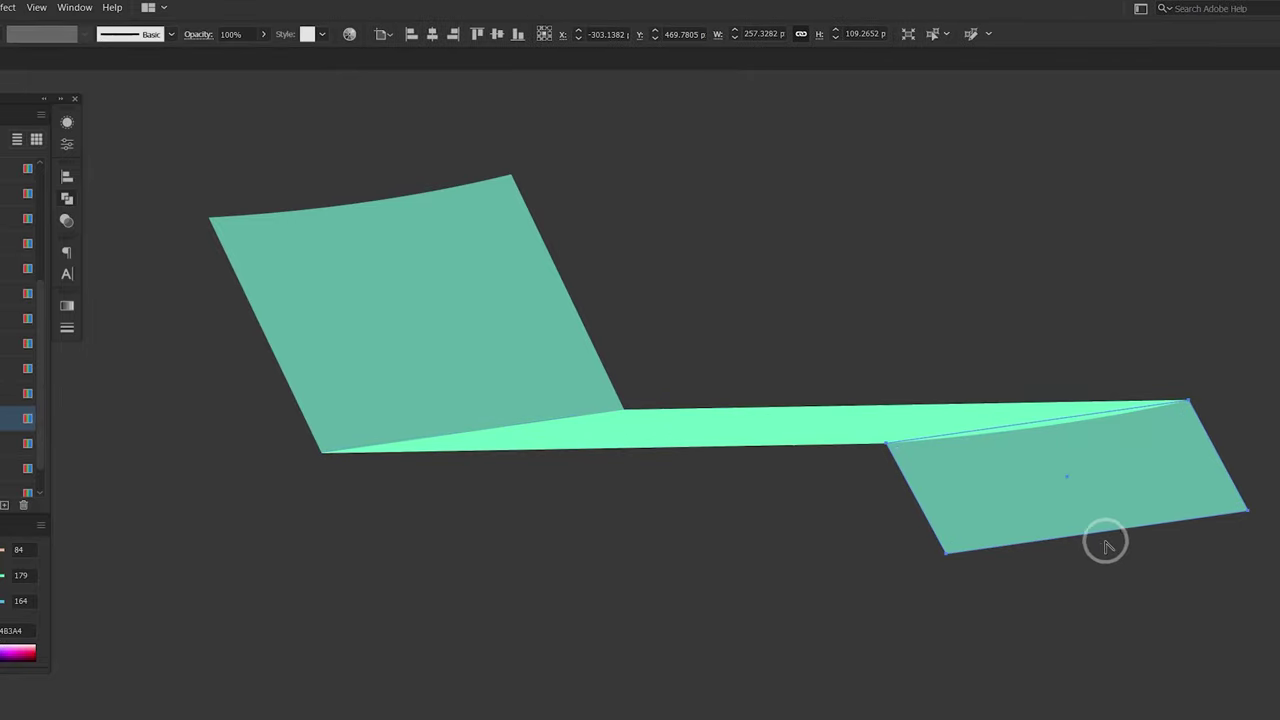
{"action": "left_click_drag", "start_coordinate": [1103, 540], "coordinate": [1103, 536]}
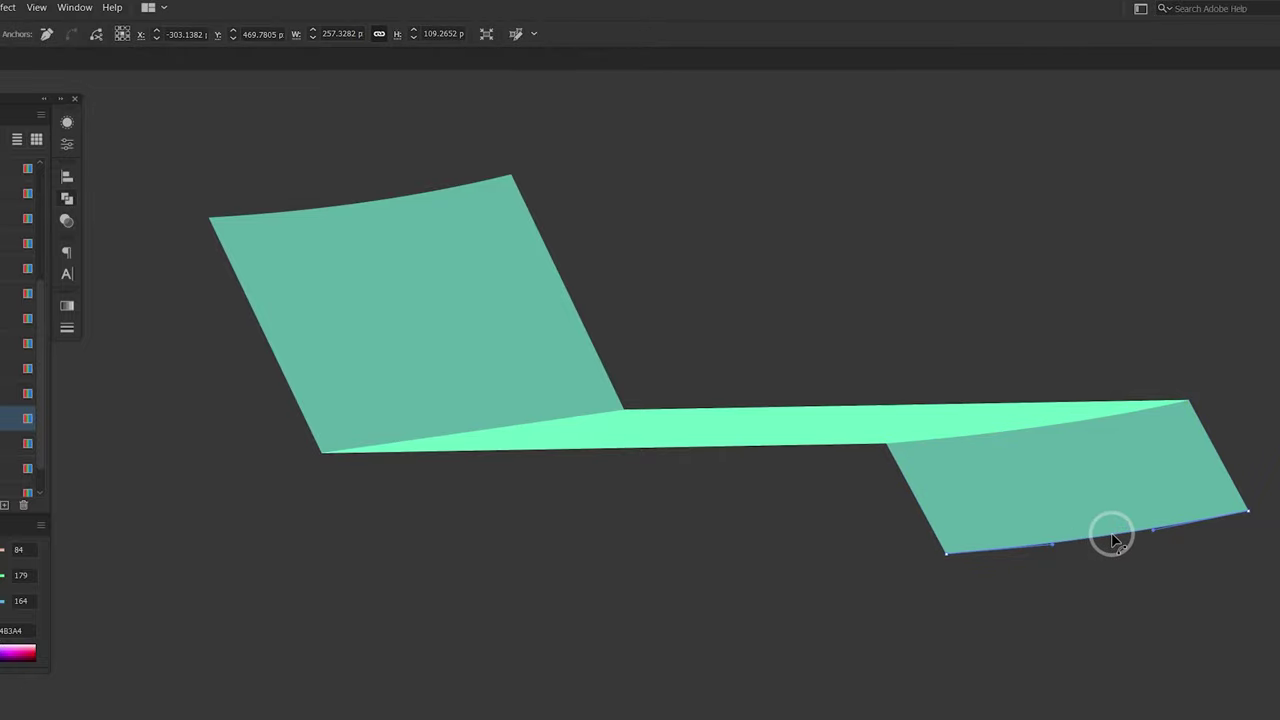
{"action": "left_click", "coordinate": [508, 560]}
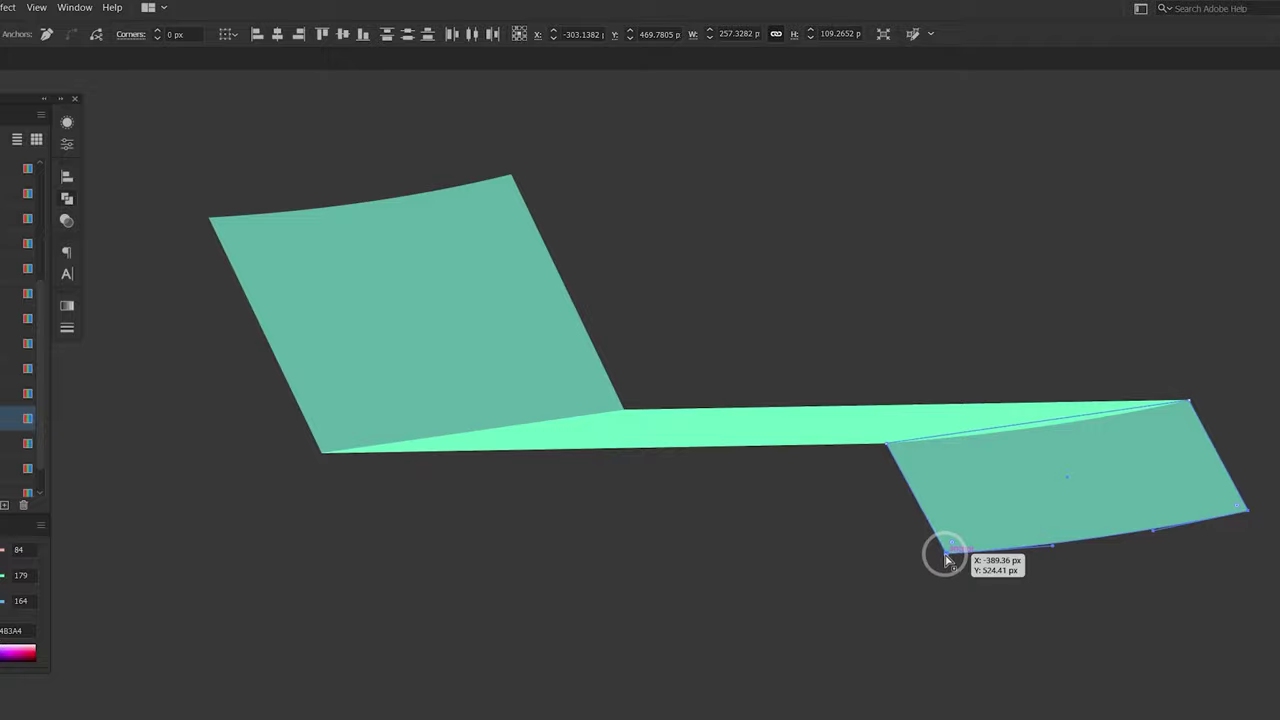
{"action": "mouse_move", "coordinate": [944, 560]}
{"action": "left_mouse_down"}
{"action": "mouse_move", "coordinate": [962, 568]}
{"action": "mouse_move", "coordinate": [957, 557]}
{"action": "left_mouse_up"}
{"action": "left_click", "coordinate": [640, 643]}
Step: Build a gradient from 54F0C1 through 54B3A4 at 25% to dark teal 1C708A
{"action": "left_click", "coordinate": [302, 305]}
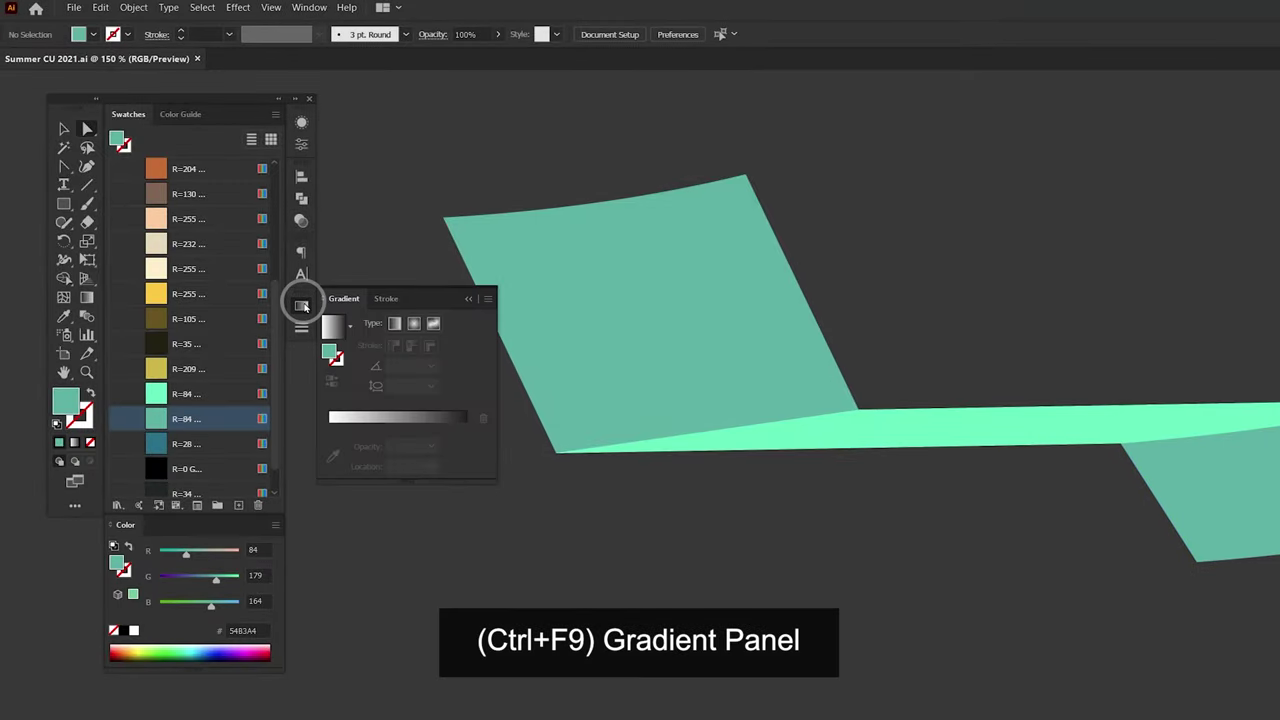
{"action": "left_click", "coordinate": [392, 430]}
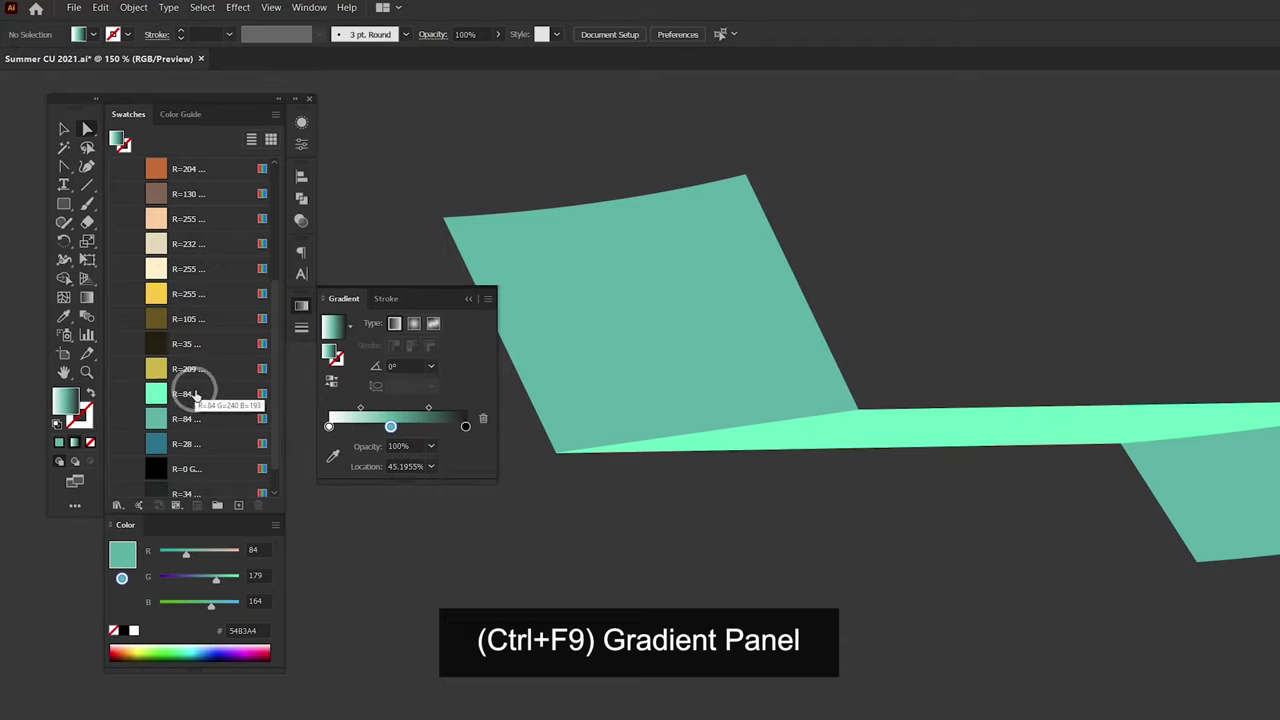
{"action": "left_click_drag", "start_coordinate": [195, 397], "coordinate": [328, 426]}
{"action": "left_click_drag", "start_coordinate": [205, 443], "coordinate": [328, 440]}
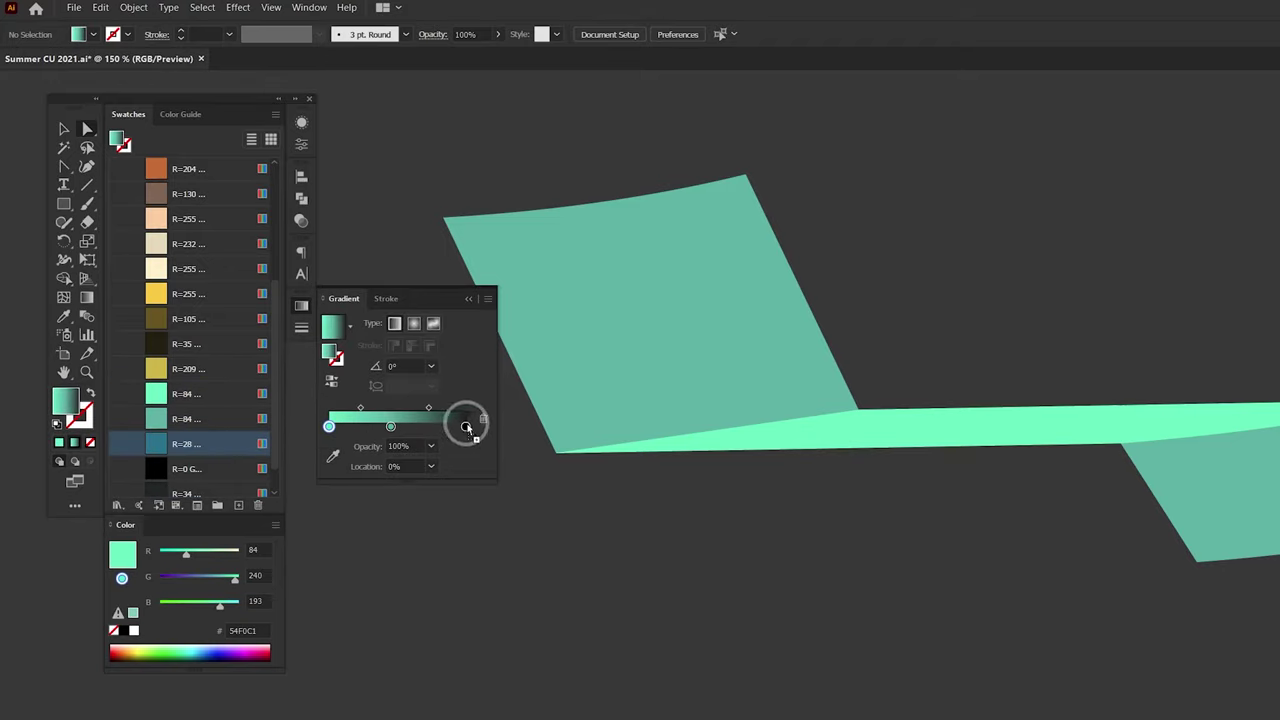
{"action": "left_click_drag", "start_coordinate": [467, 427], "coordinate": [466, 427]}
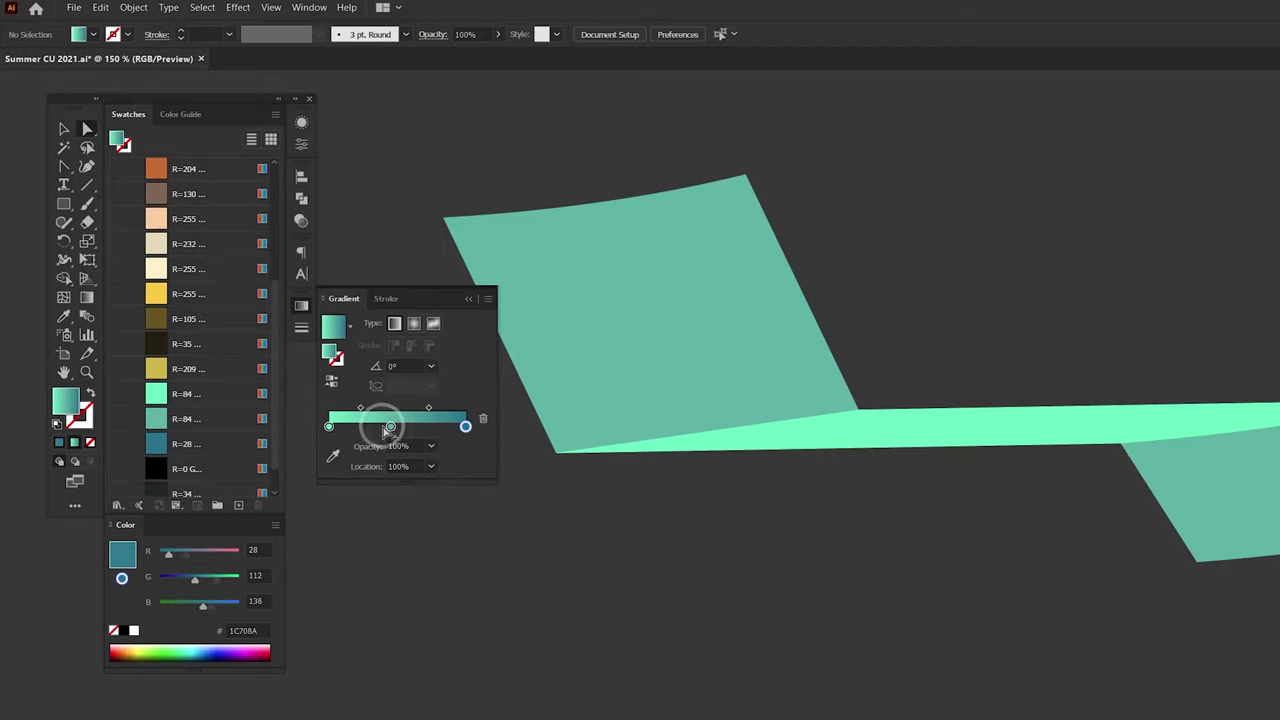
{"action": "left_click_drag", "start_coordinate": [386, 431], "coordinate": [393, 435]}
{"action": "type", "text": "25"}
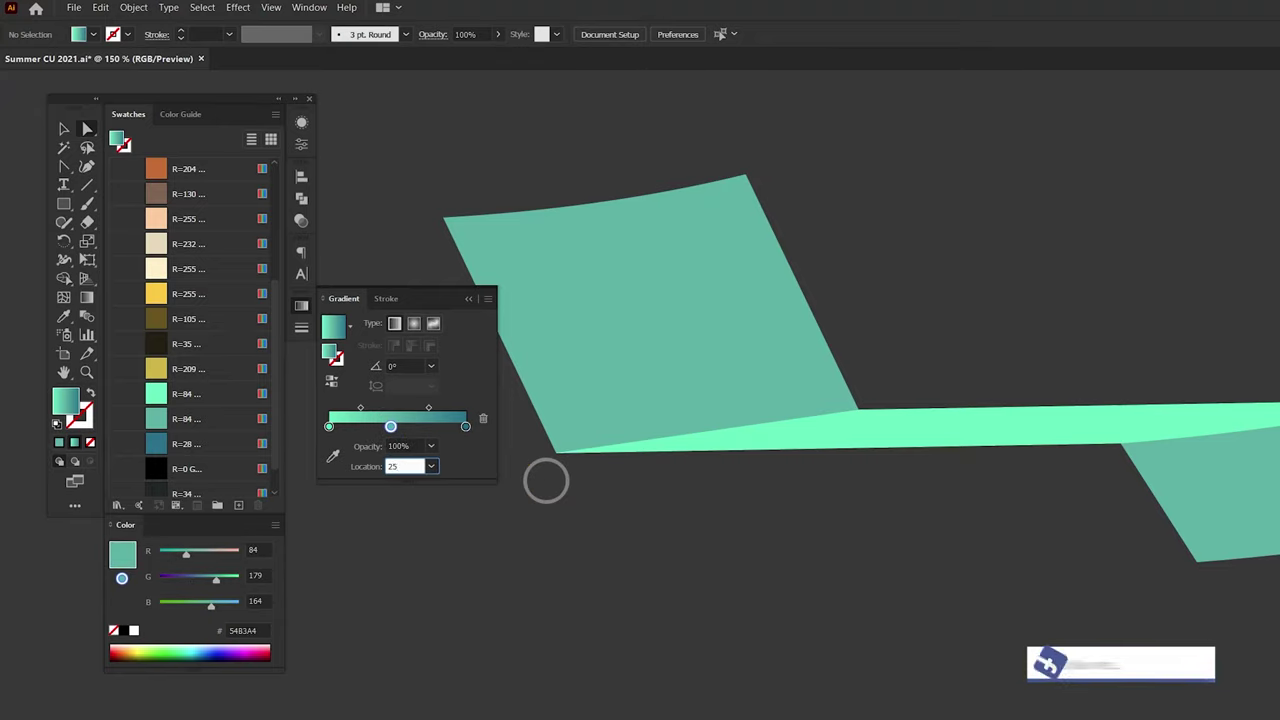
{"action": "key", "text": "Tab"}
{"action": "left_click", "coordinate": [484, 468]}
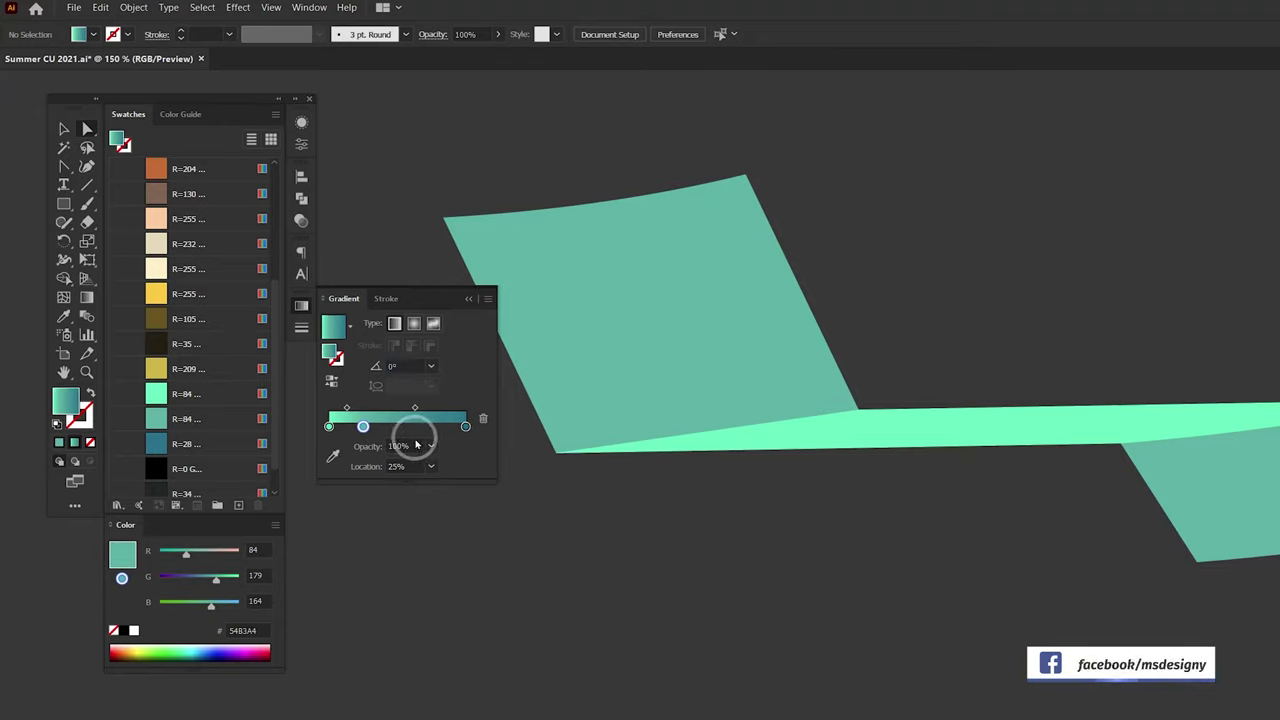
Step: Apply the gradient diagonally to the back panel and also to the middle strip
{"action": "left_click", "coordinate": [684, 337]}
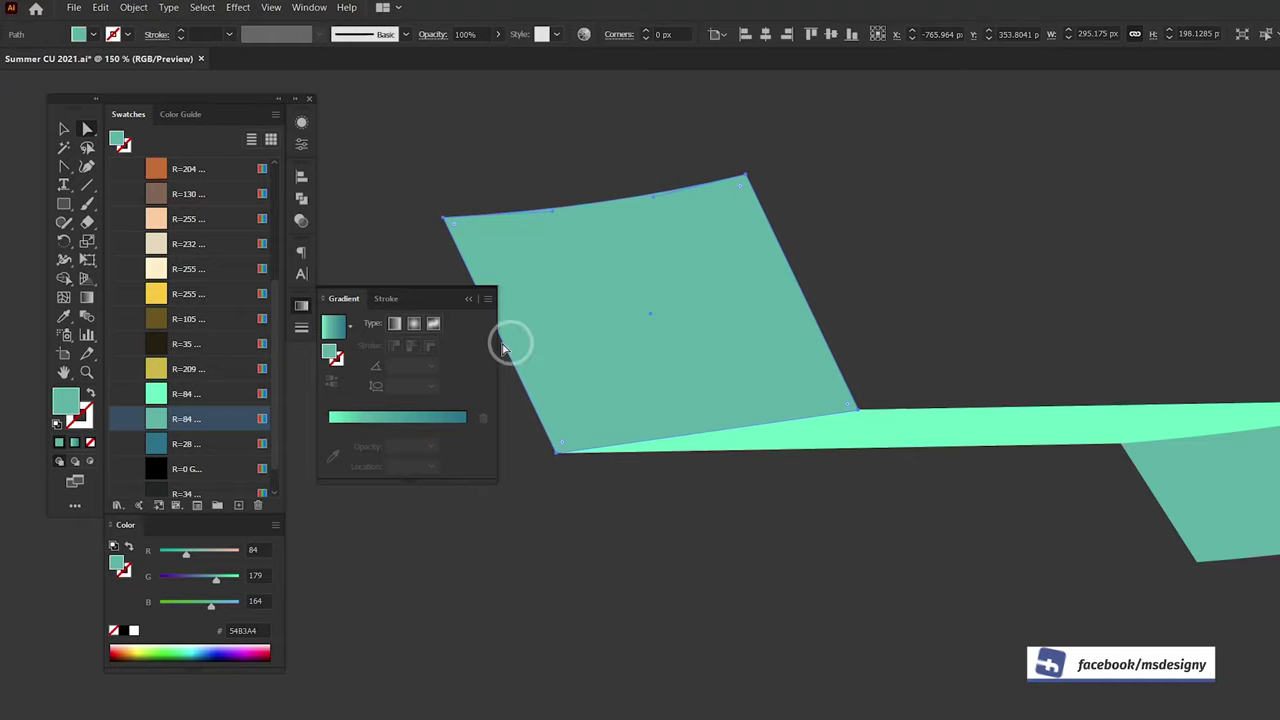
{"action": "left_click", "coordinate": [333, 325]}
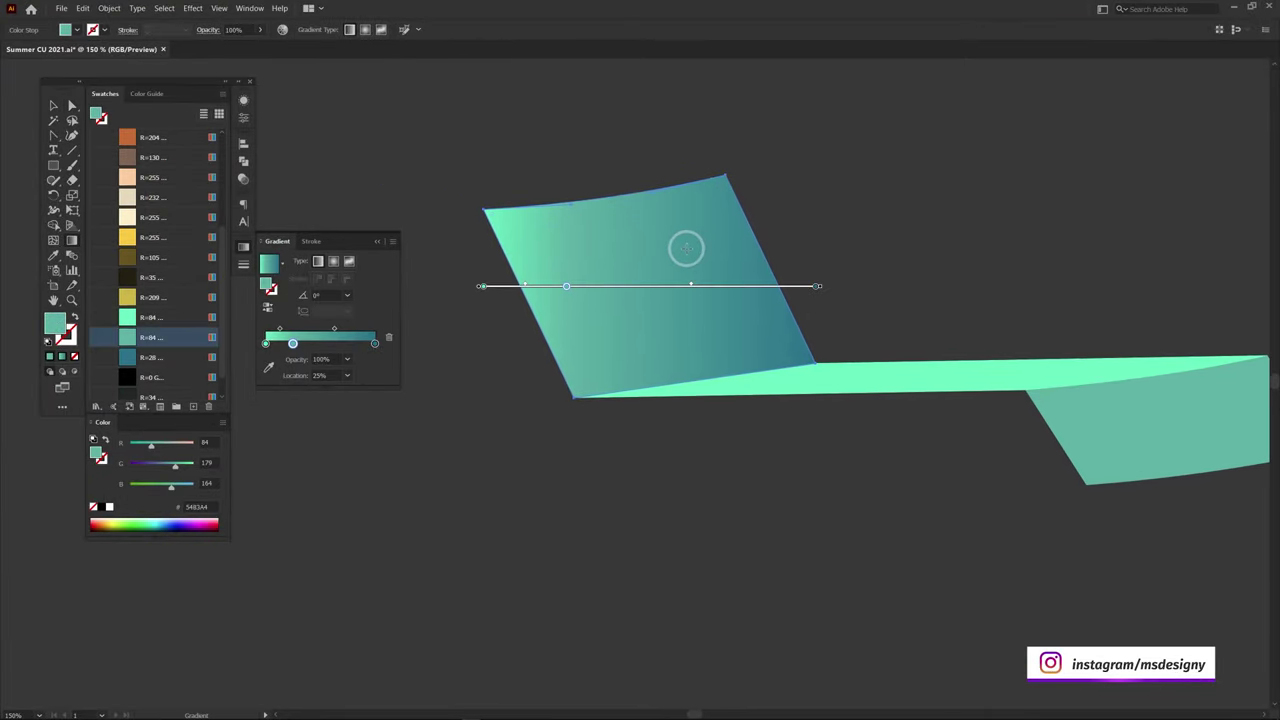
{"action": "left_click_drag", "start_coordinate": [726, 172], "coordinate": [578, 394]}
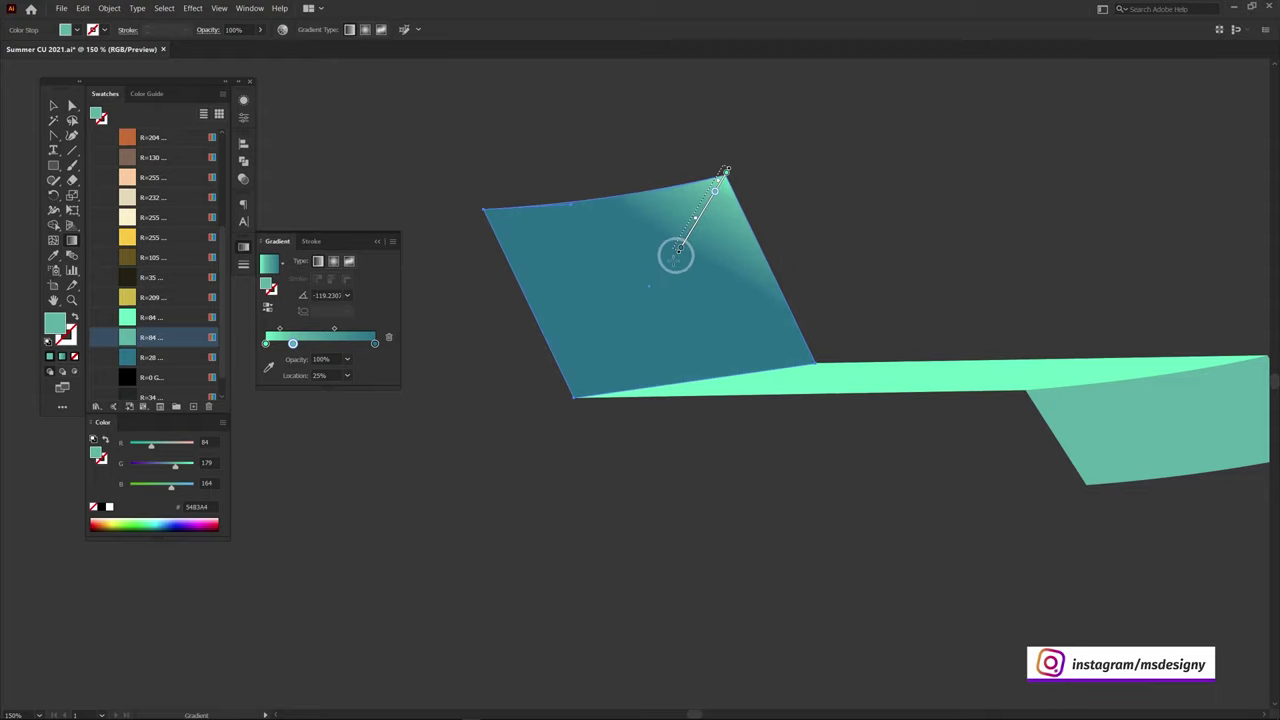
{"action": "key", "text": "a"}
{"action": "left_click", "coordinate": [917, 377]}
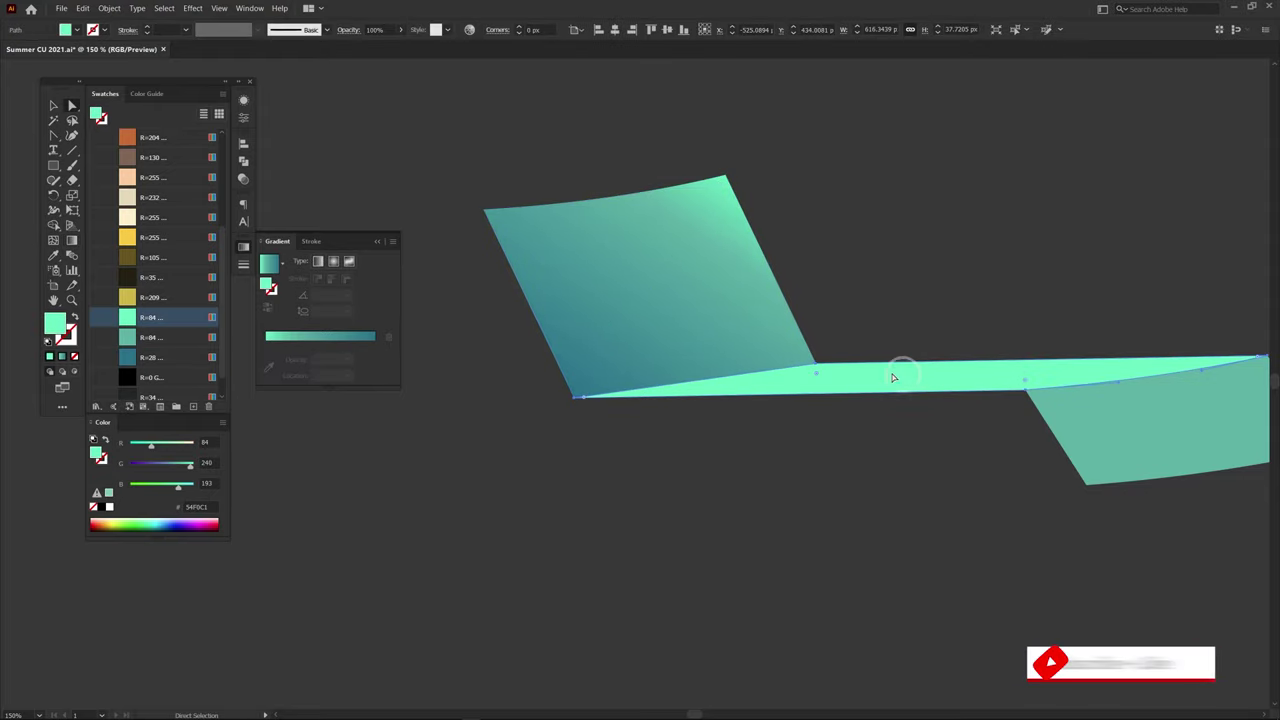
{"action": "left_click", "coordinate": [267, 263]}
{"action": "mouse_move", "coordinate": [928, 286]}
{"action": "left_mouse_down"}
{"action": "mouse_move", "coordinate": [786, 260]}
{"action": "mouse_move", "coordinate": [817, 446]}
{"action": "left_mouse_up"}
{"action": "key", "text": "g"}
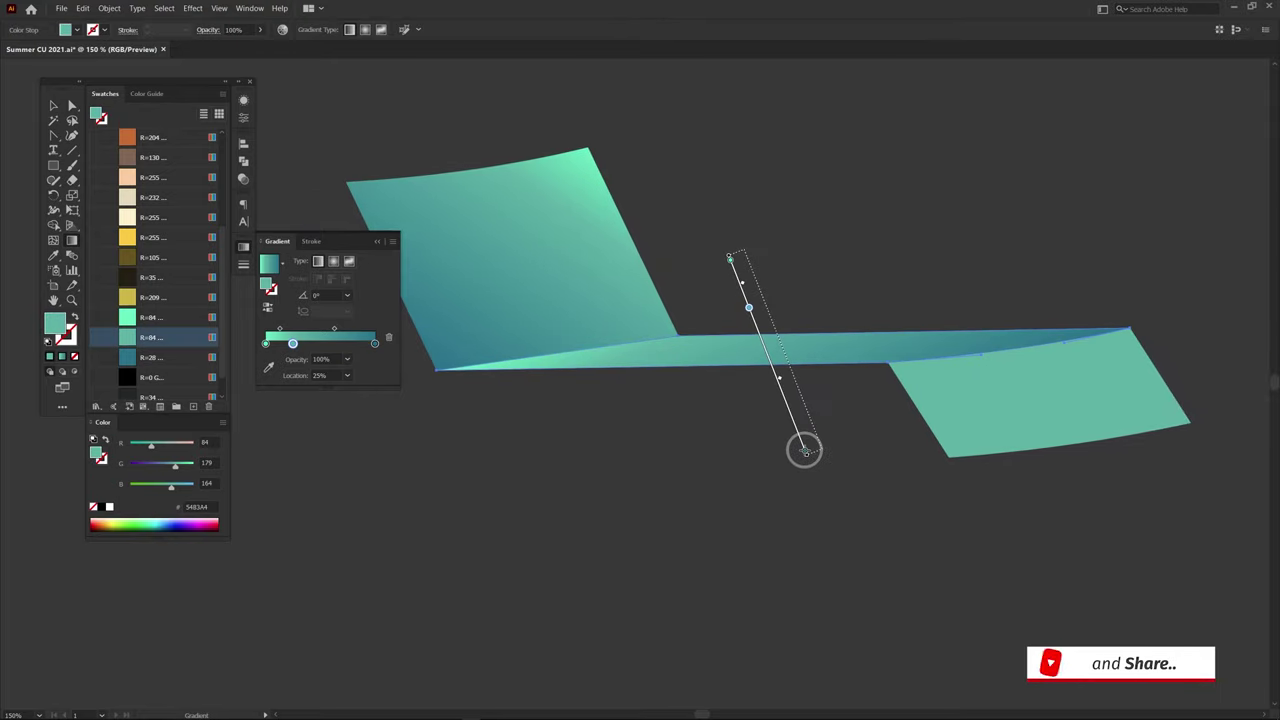
Step: Fill the lower seat panel with the gradient, angled down toward the lower left
{"action": "key", "text": "a"}
{"action": "left_click", "coordinate": [1020, 393]}
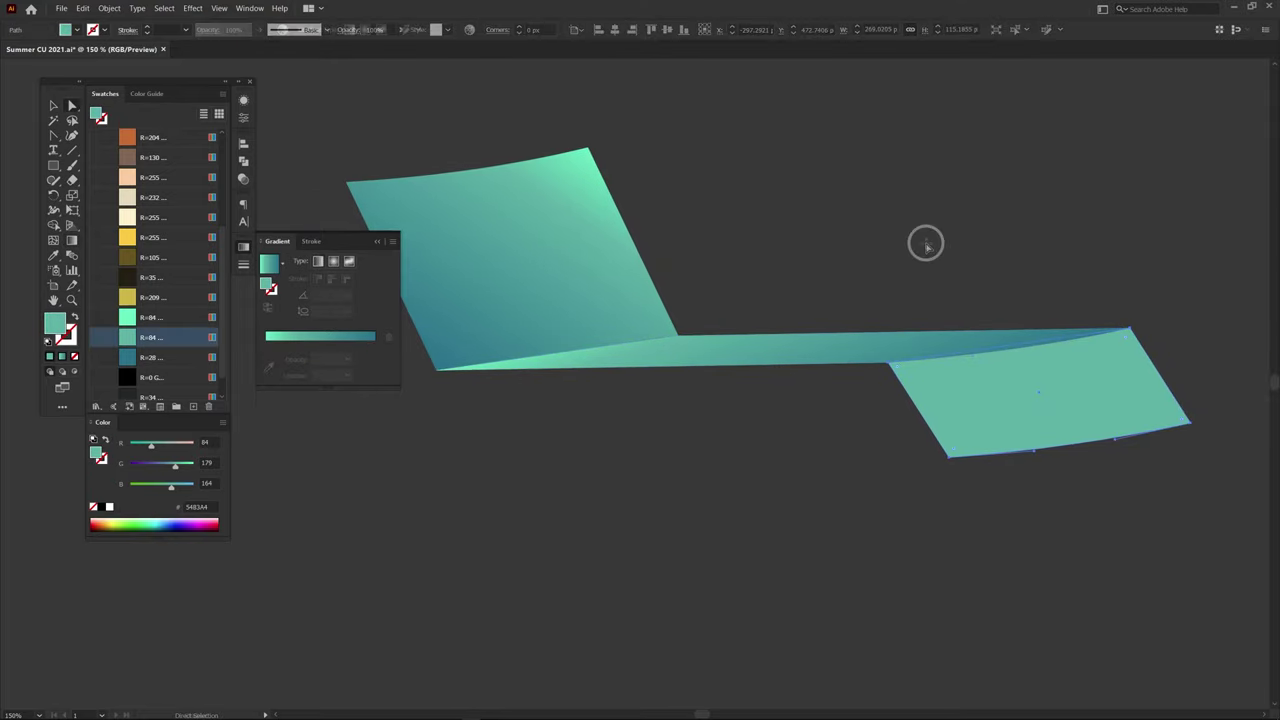
{"action": "key", "text": "v"}
{"action": "left_click", "coordinate": [266, 264]}
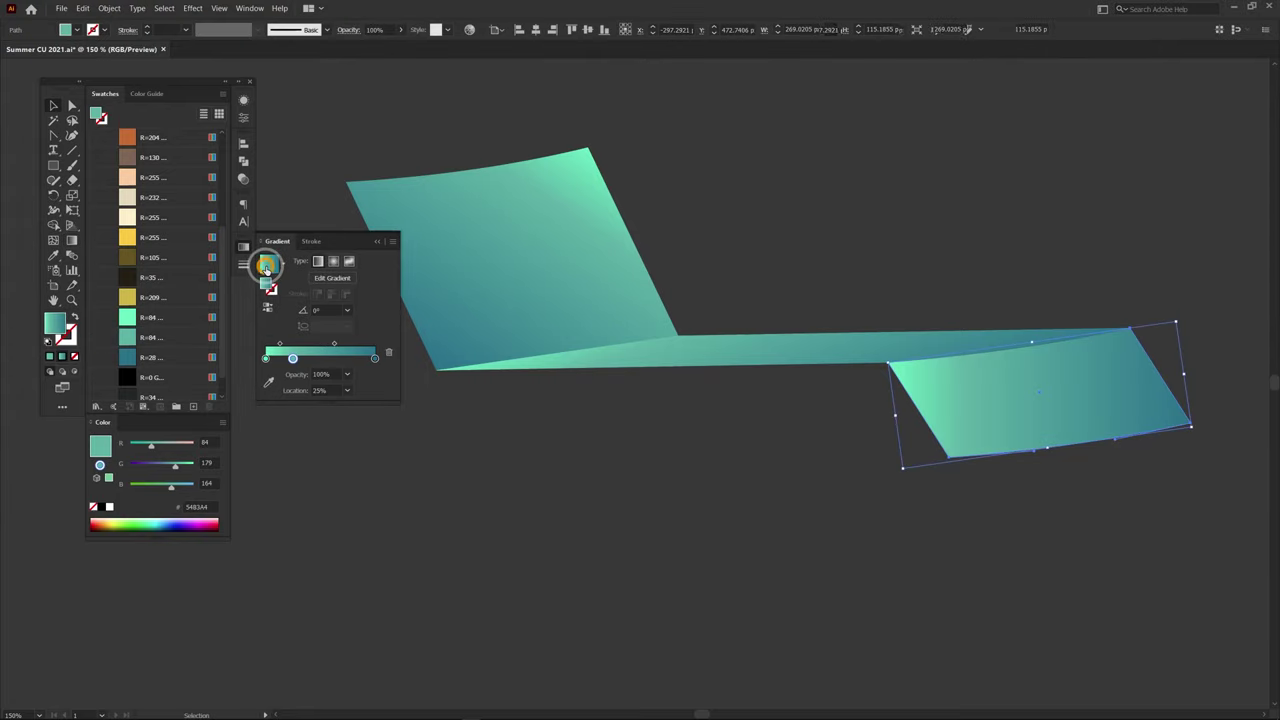
{"action": "key", "text": "g"}
{"action": "left_click_drag", "start_coordinate": [1115, 304], "coordinate": [1126, 483]}
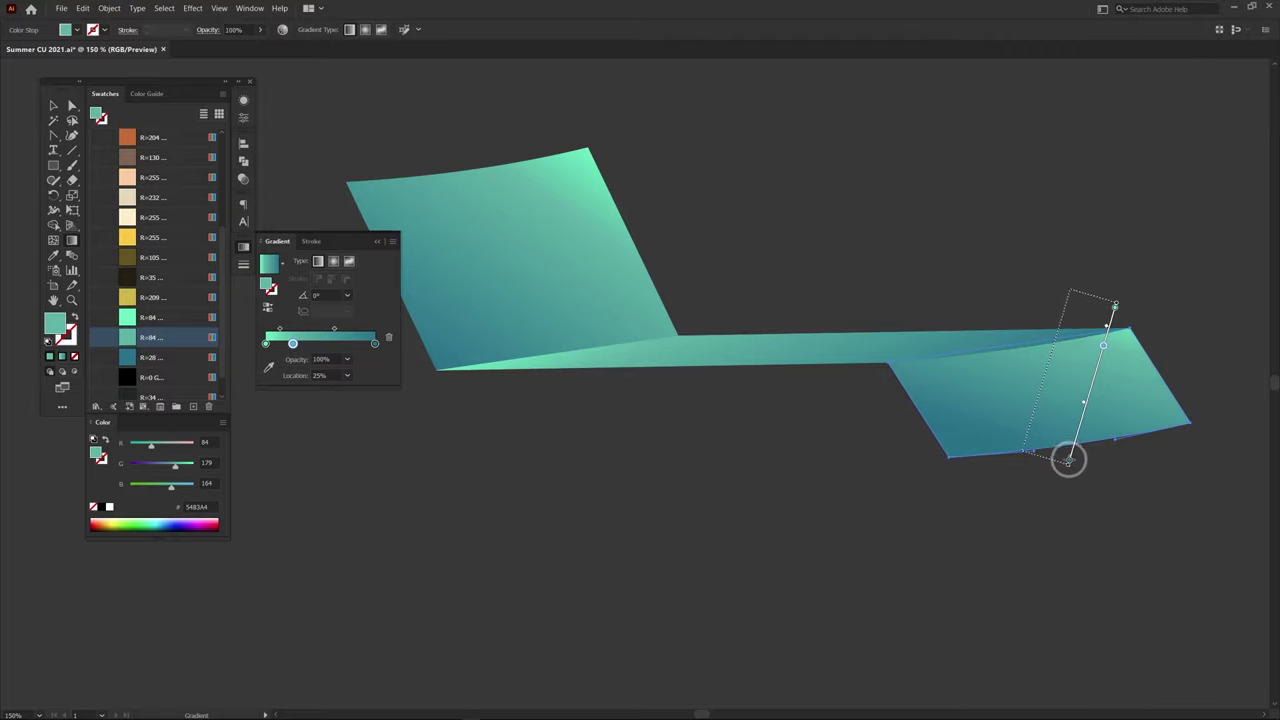
{"action": "left_click_drag", "start_coordinate": [1126, 483], "coordinate": [1068, 457]}
{"action": "key", "text": "a"}
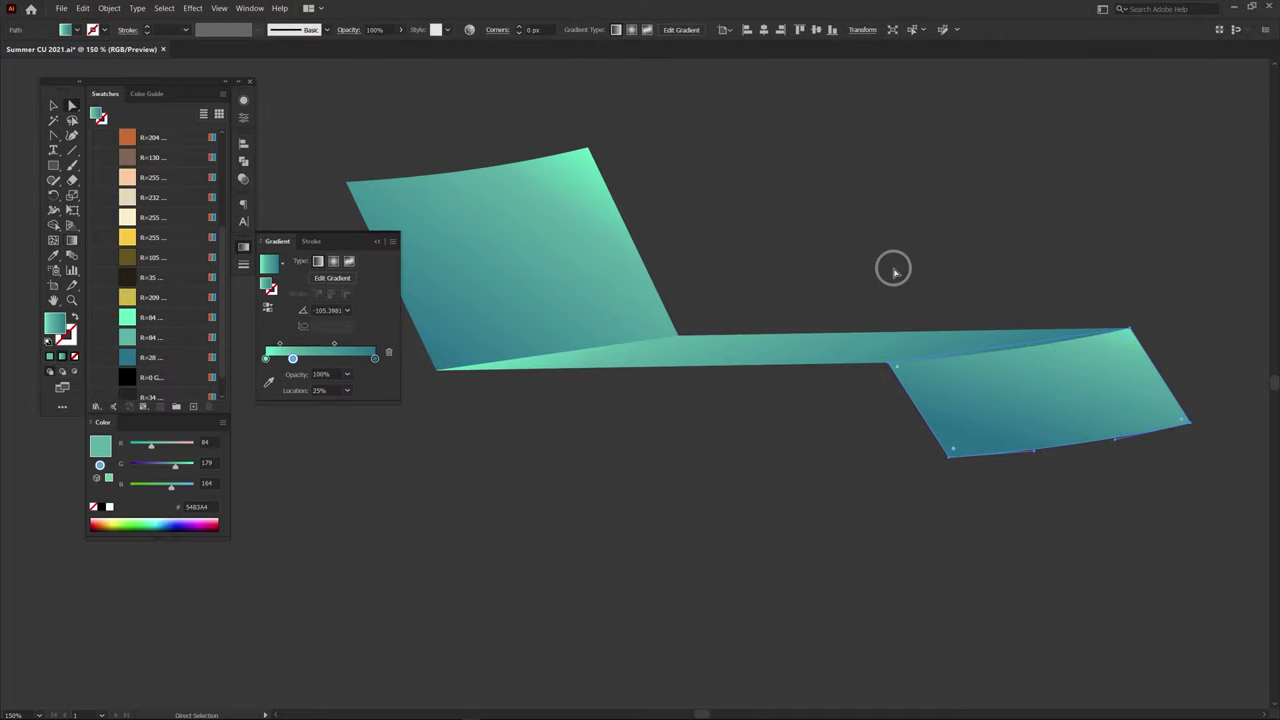
{"action": "left_click", "coordinate": [853, 331]}
{"action": "key", "text": "ctrl+minus"}
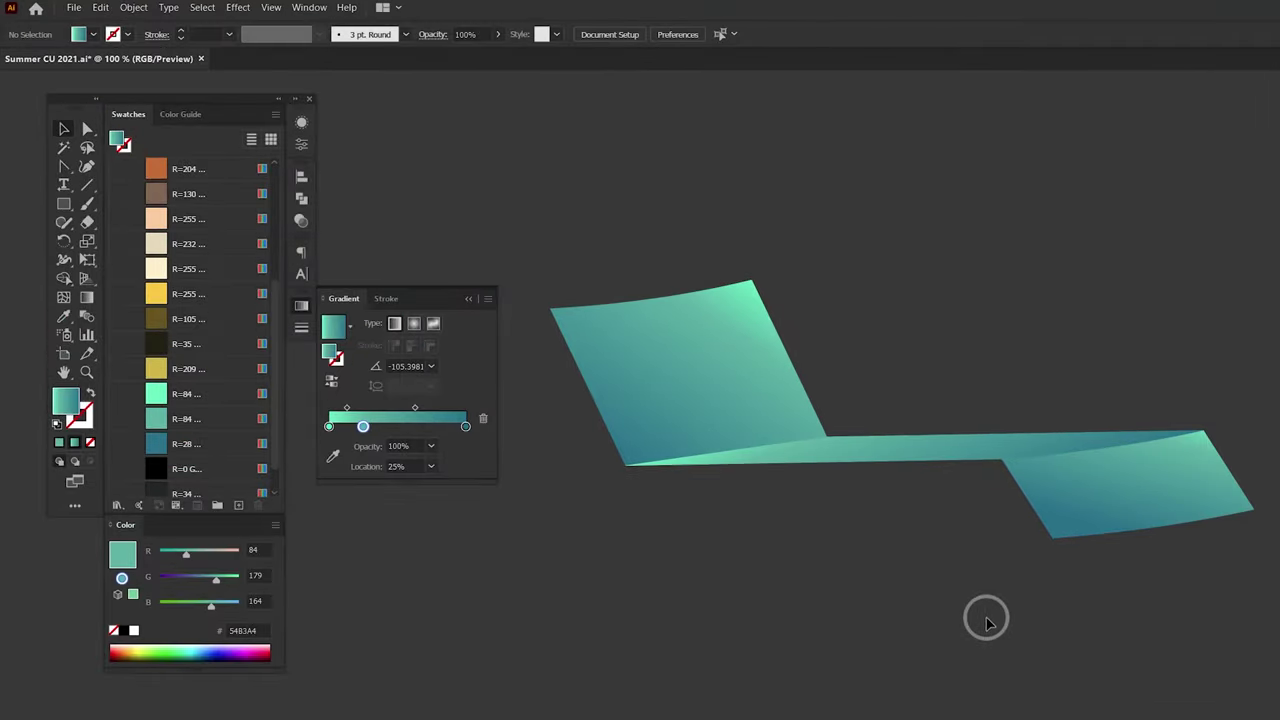
Step: Group the three gradient lounger panels into one object and collapse the Gradient panel
{"action": "left_click_drag", "start_coordinate": [1268, 570], "coordinate": [1266, 565]}
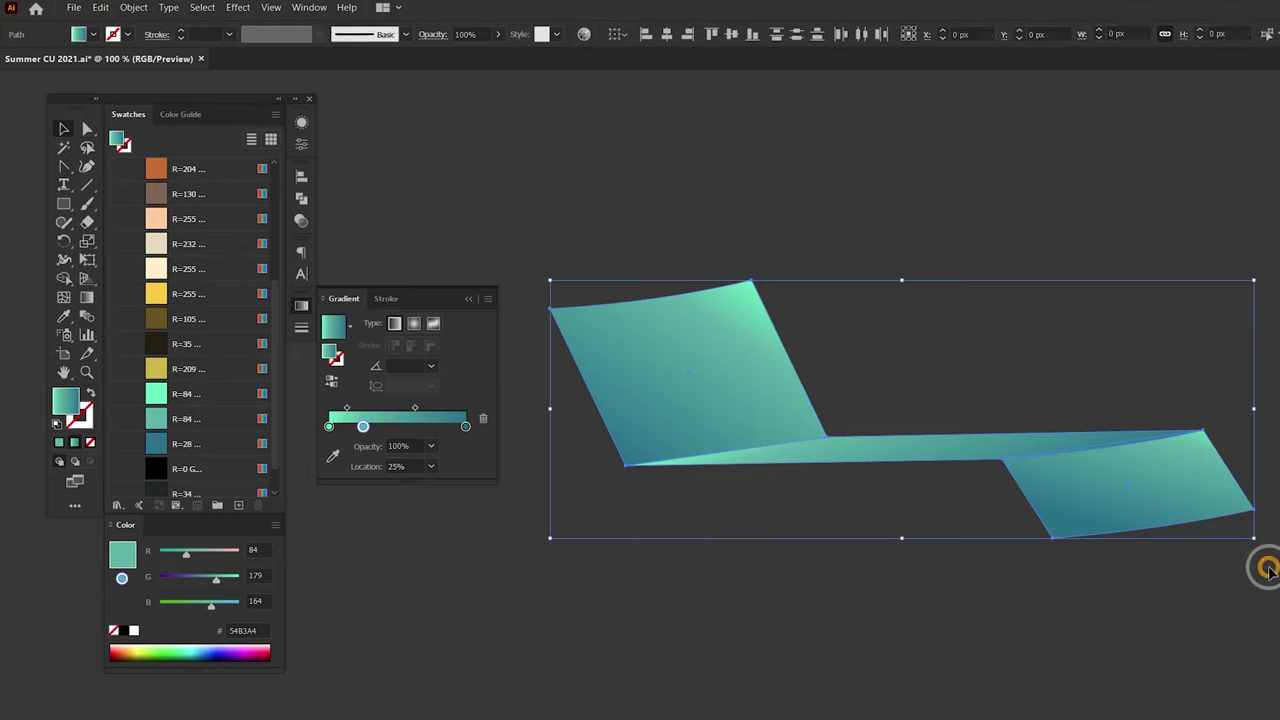
{"action": "right_click", "coordinate": [933, 450]}
{"action": "left_click", "coordinate": [981, 532]}
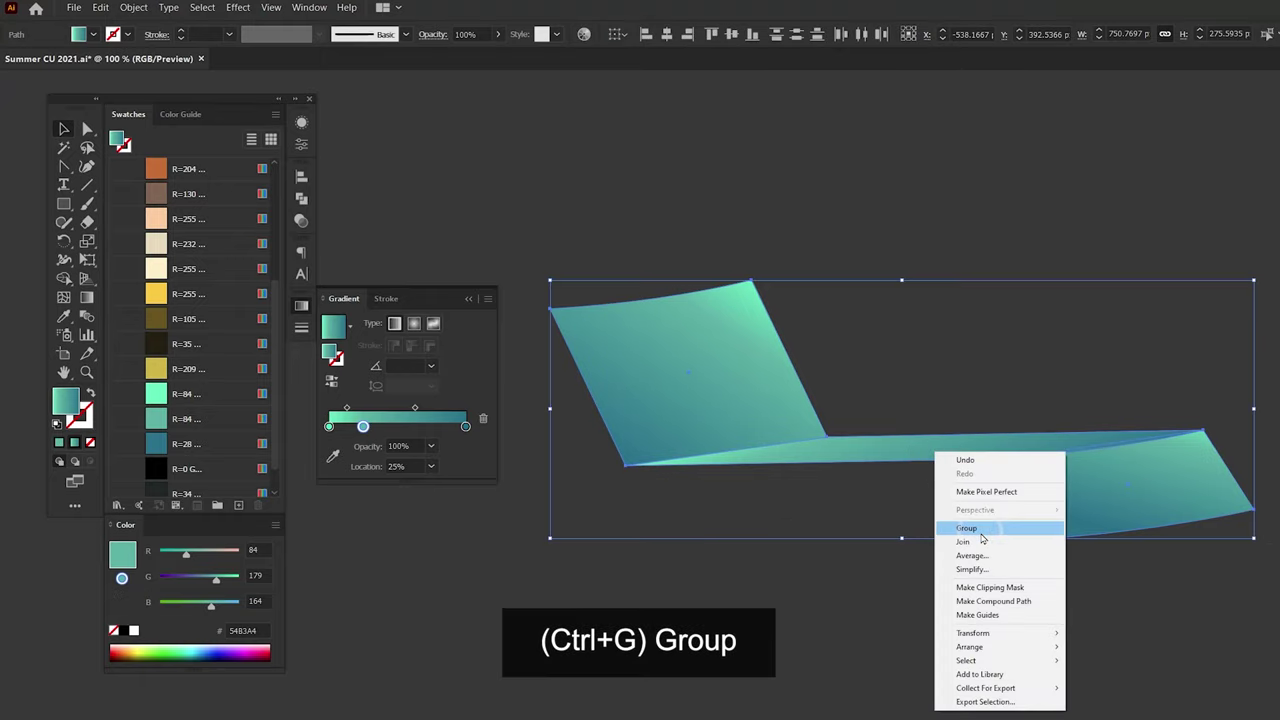
{"action": "left_click", "coordinate": [966, 575]}
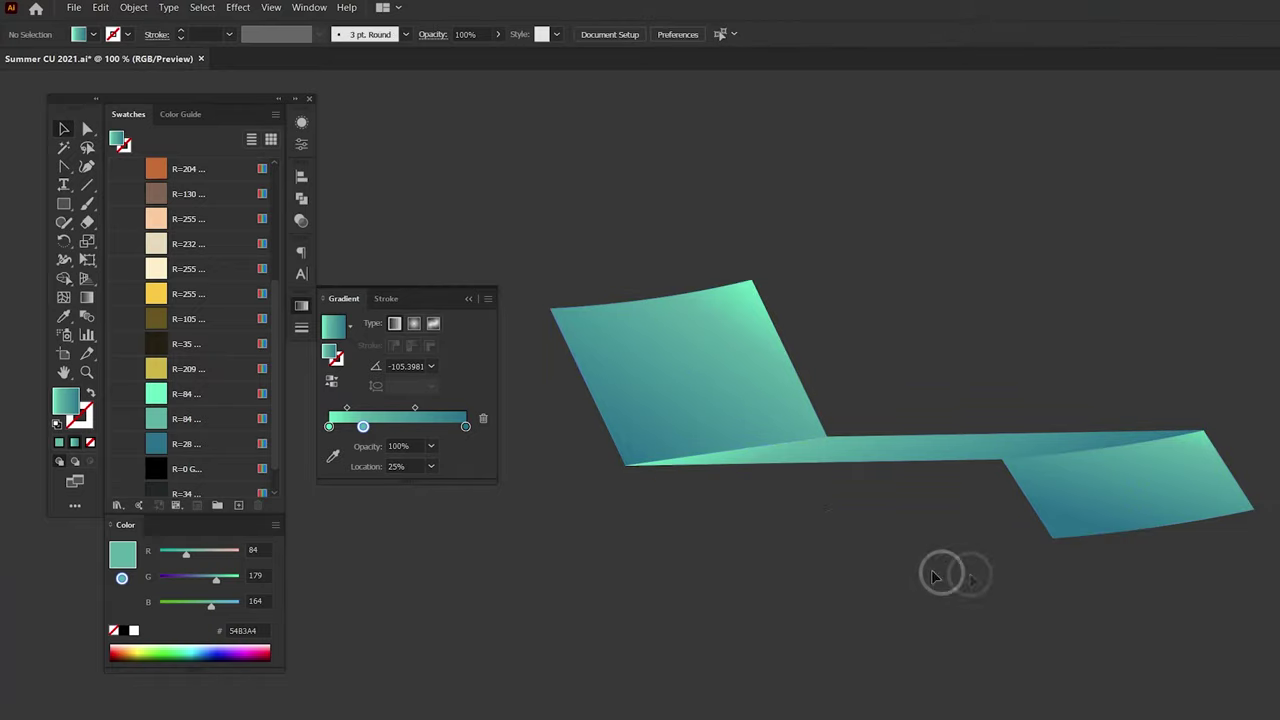
{"action": "left_click", "coordinate": [299, 307]}
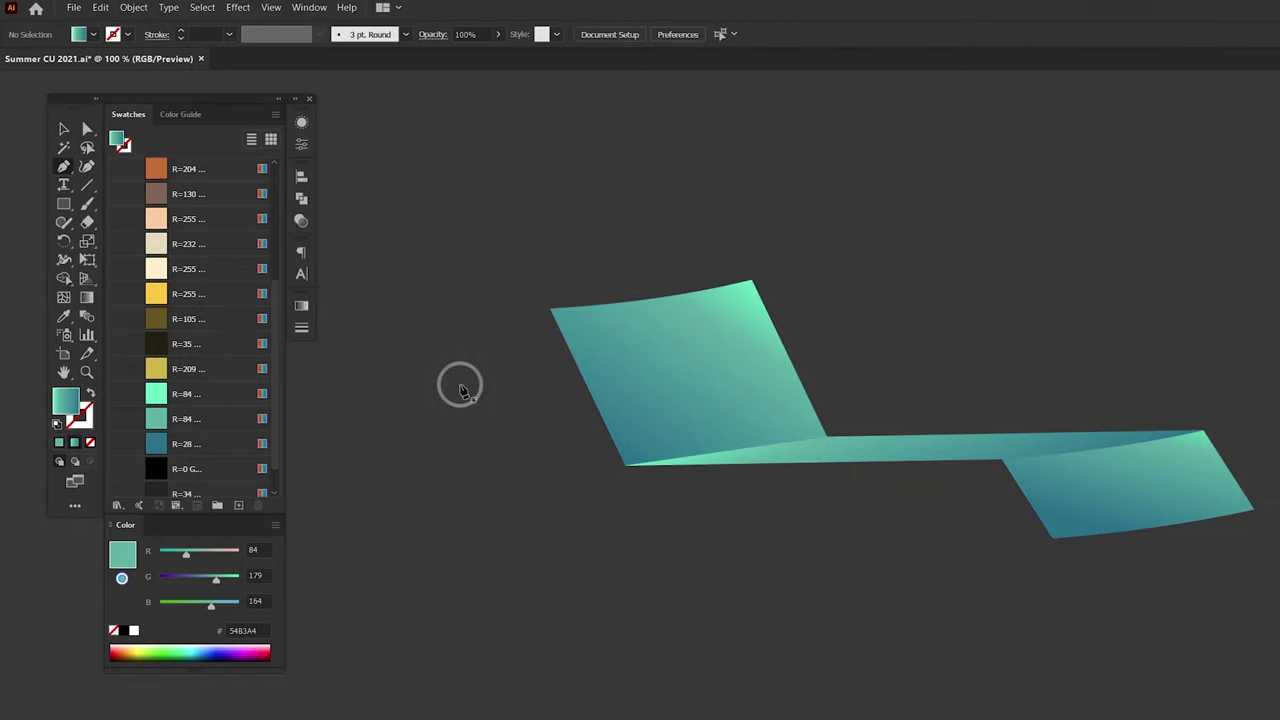
Step: Trace a black-stroked zigzag path along the lounger's back, underside and front edges
{"action": "left_click", "coordinate": [91, 396]}
{"action": "left_click", "coordinate": [82, 415]}
{"action": "left_click", "coordinate": [179, 247]}
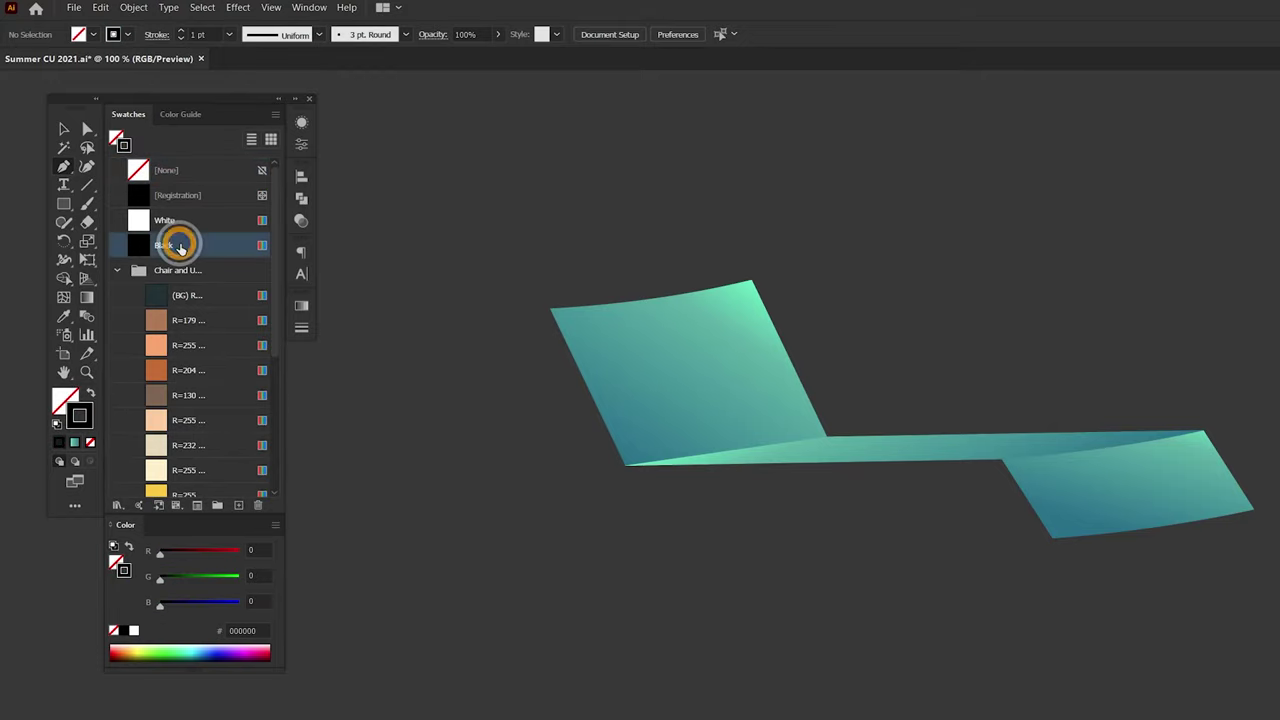
{"action": "left_click", "coordinate": [537, 285]}
{"action": "left_click", "coordinate": [624, 464]}
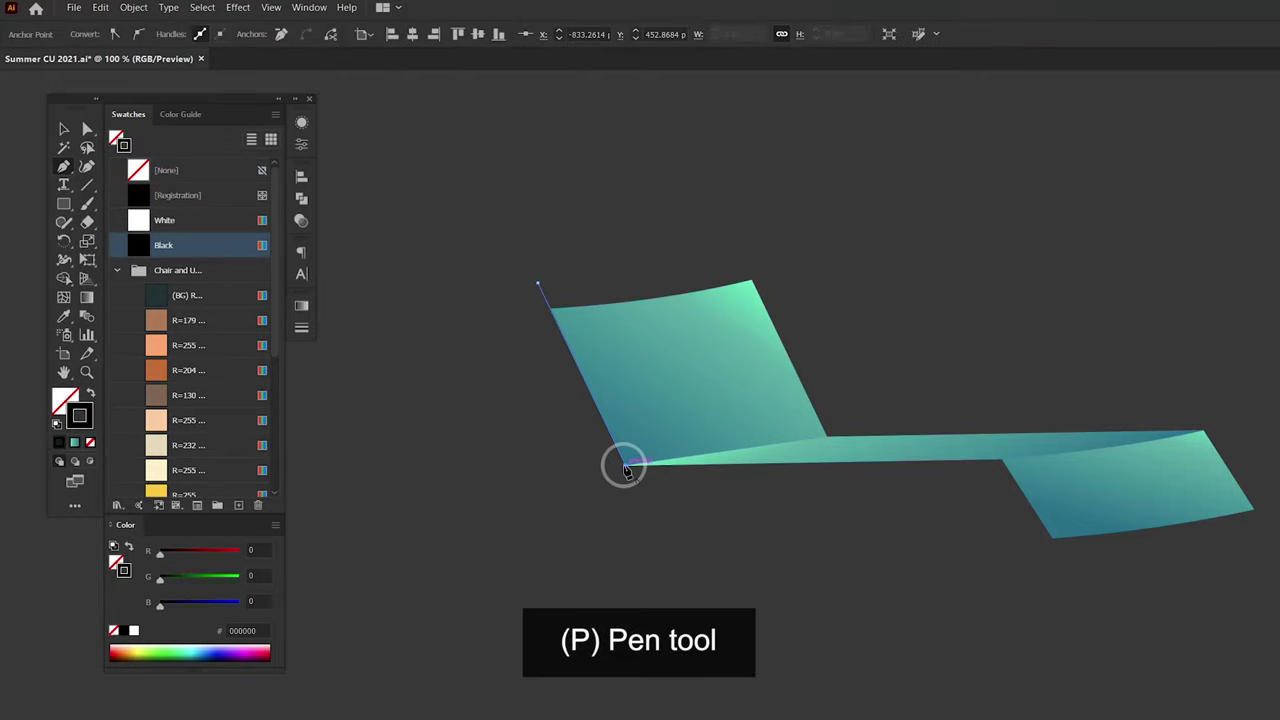
{"action": "left_click", "coordinate": [1003, 464]}
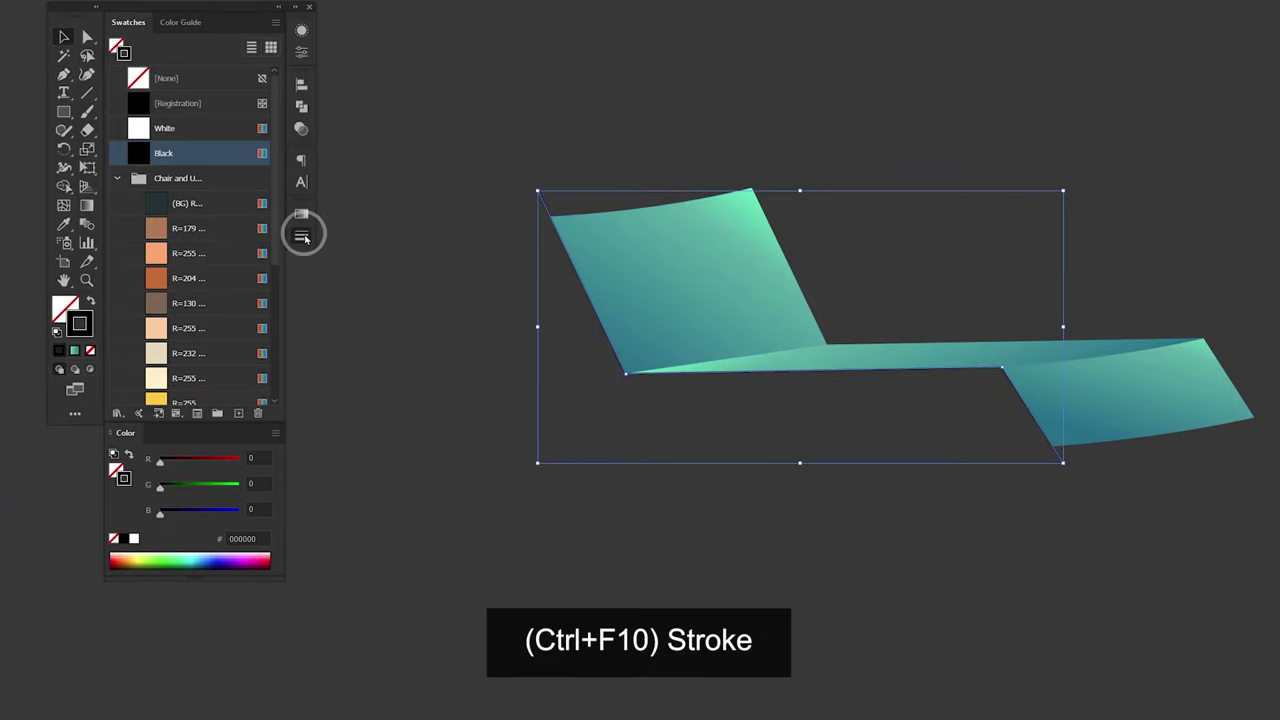
Step: Set the frame line's stroke weight to 7 pt in the Stroke panel
{"action": "left_click", "coordinate": [303, 237]}
{"action": "left_click", "coordinate": [428, 231]}
{"action": "left_click", "coordinate": [449, 375]}
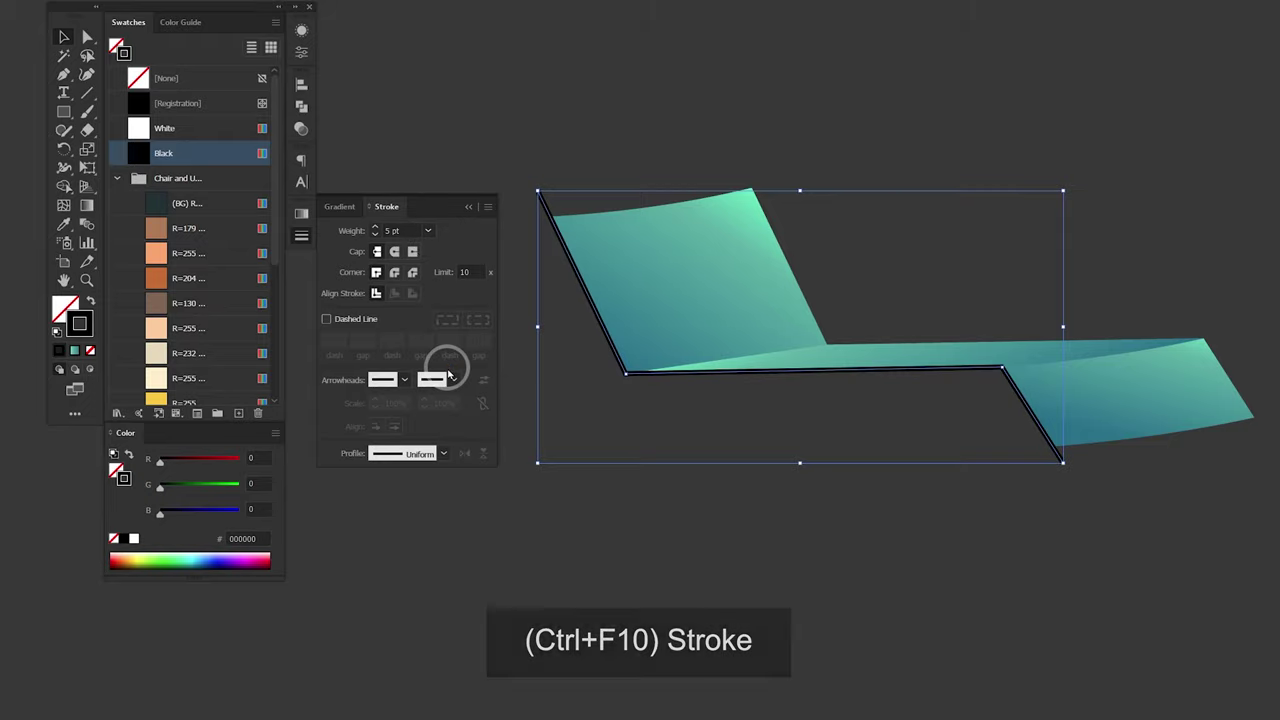
{"action": "left_click", "coordinate": [428, 231]}
{"action": "left_click", "coordinate": [449, 400]}
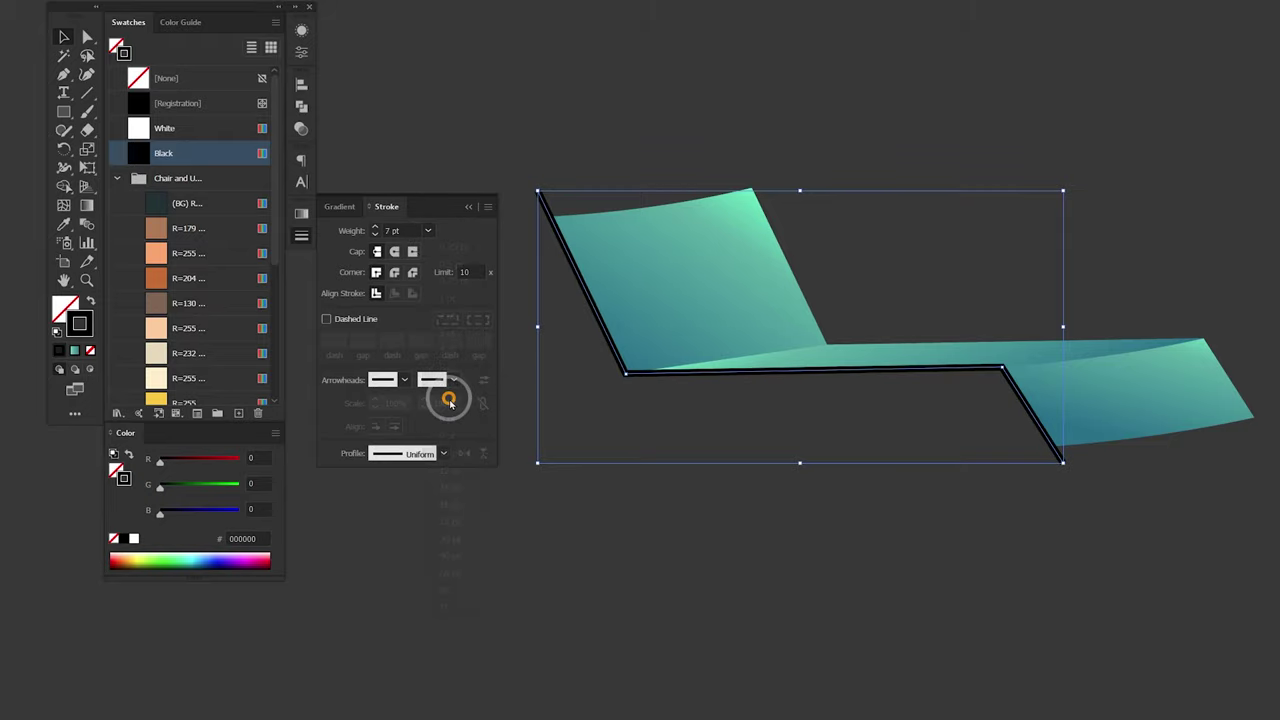
{"action": "left_click", "coordinate": [676, 413]}
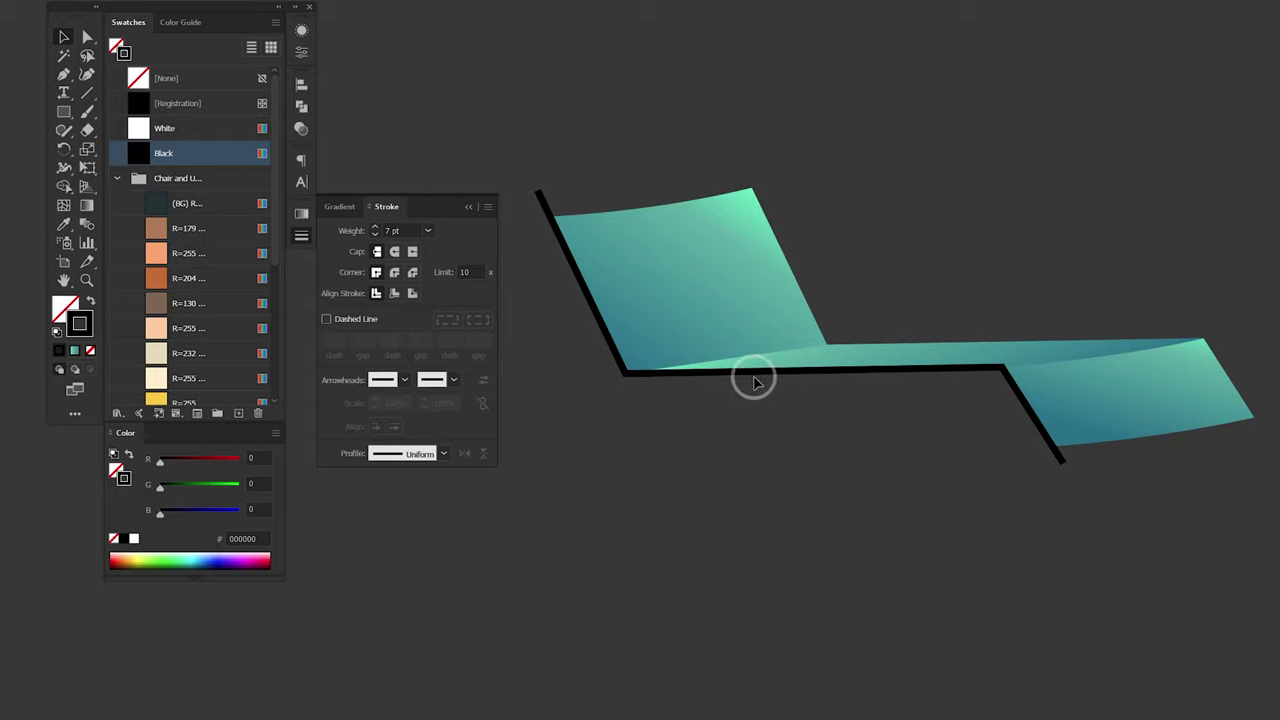
{"action": "left_click_drag", "start_coordinate": [752, 374], "coordinate": [624, 418]}
Step: Widen the black frame stroke with the Width Tool to about 13.7 px along its length
{"action": "left_click", "coordinate": [301, 237]}
{"action": "key", "text": "shift+w"}
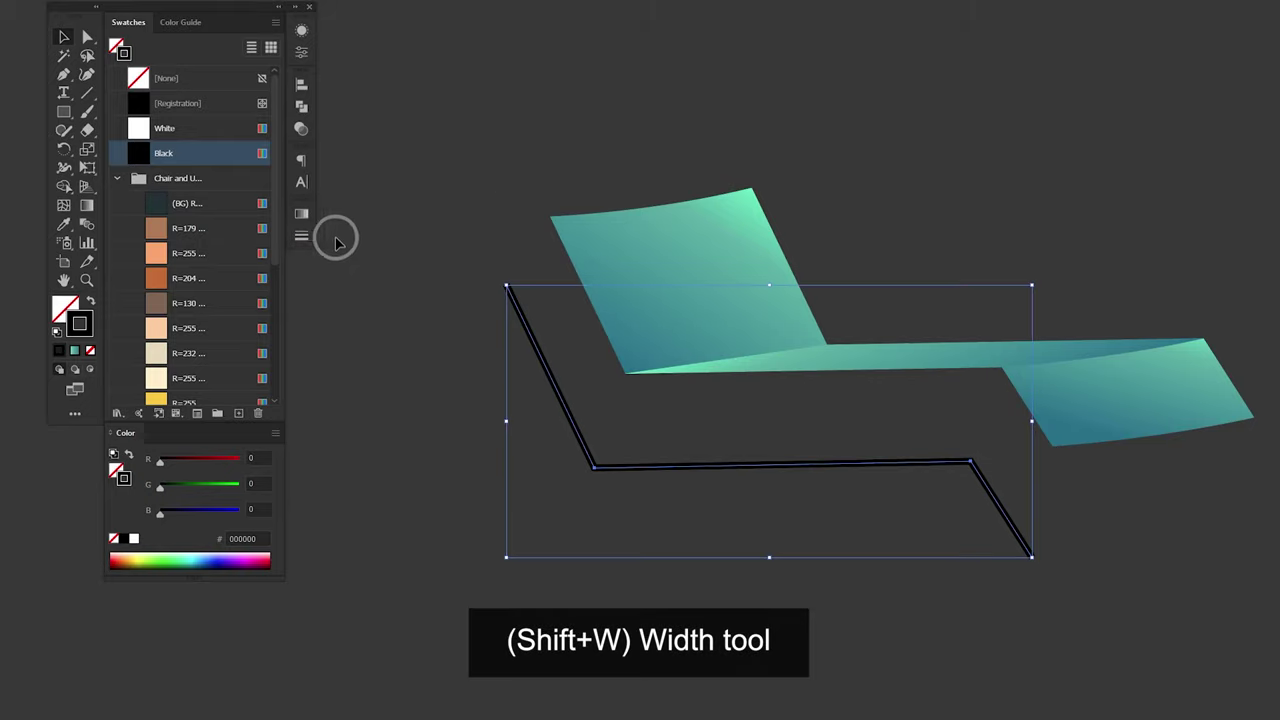
{"action": "left_click", "coordinate": [64, 167]}
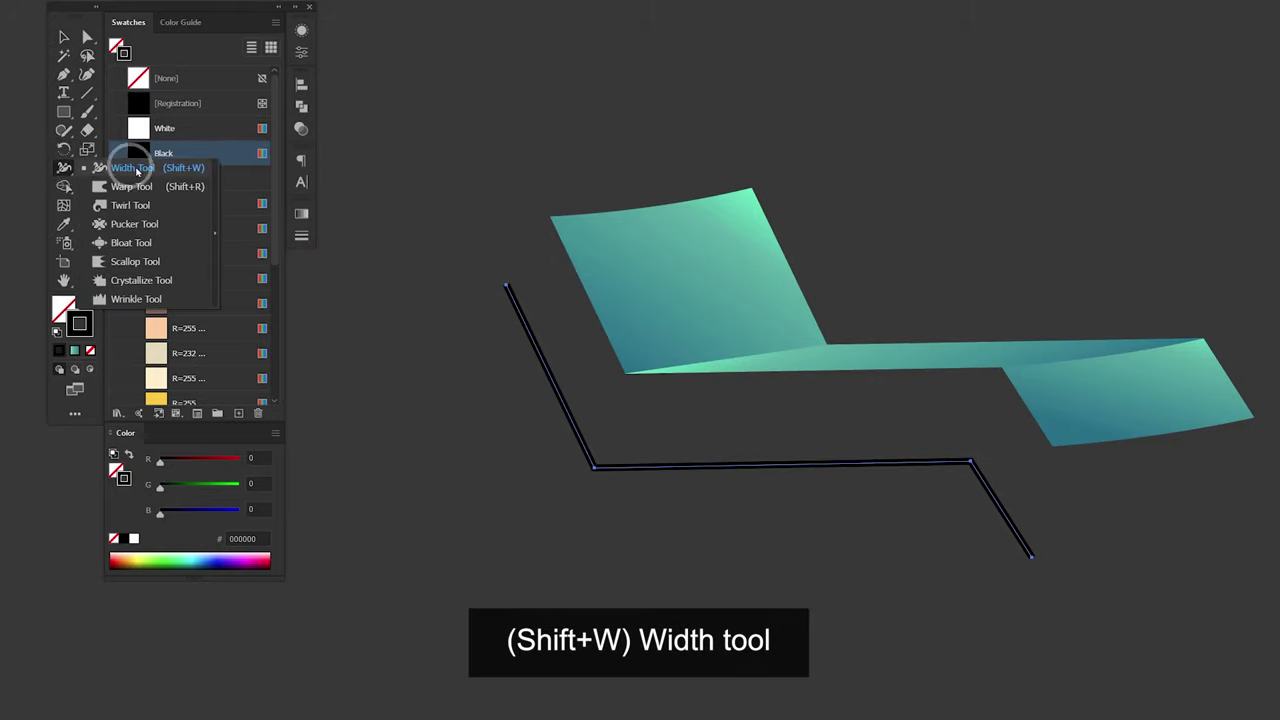
{"action": "left_click", "coordinate": [156, 172]}
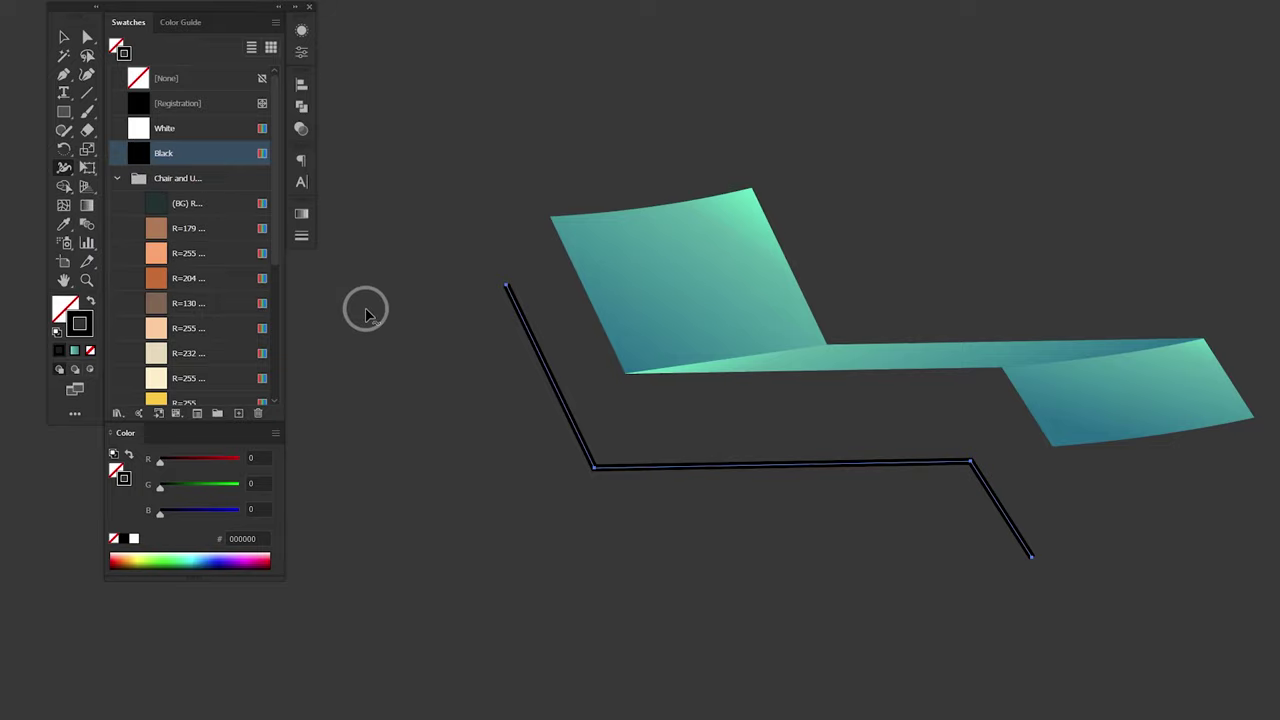
{"action": "key", "text": "ctrl+plus"}
{"action": "key", "text": "ctrl+plus"}
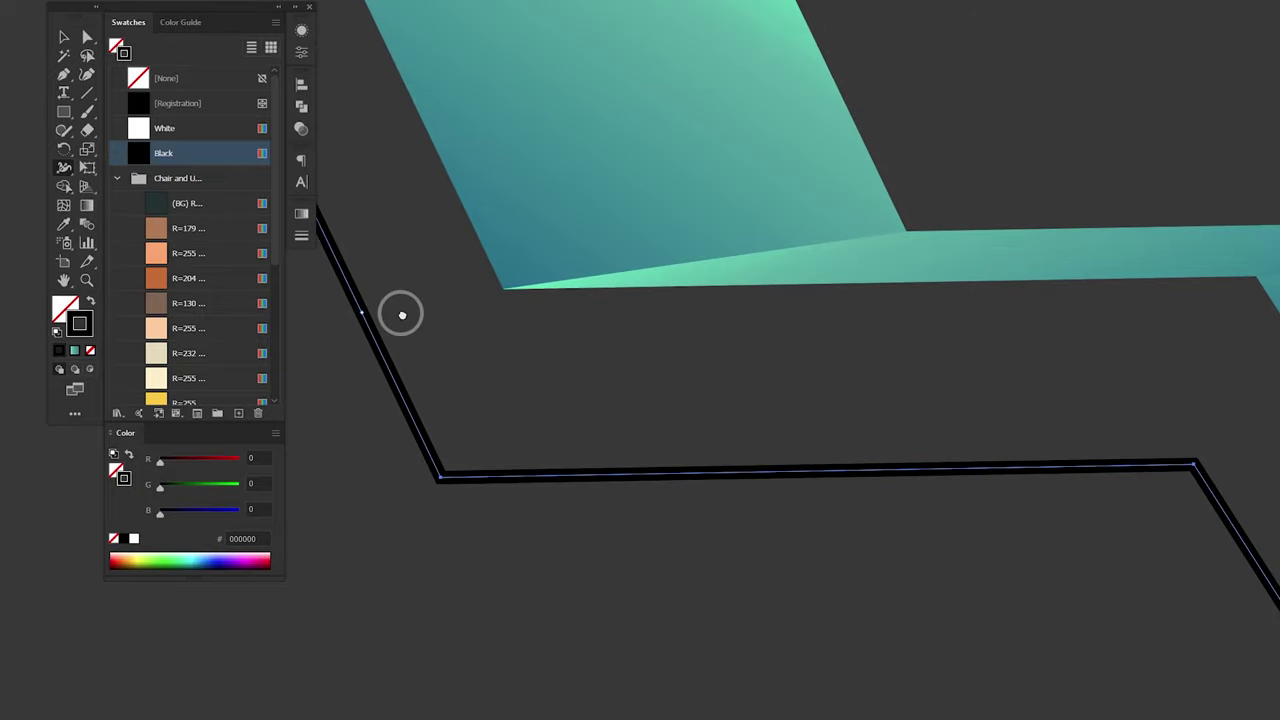
{"action": "left_click_drag", "start_coordinate": [400, 308], "coordinate": [632, 328]}
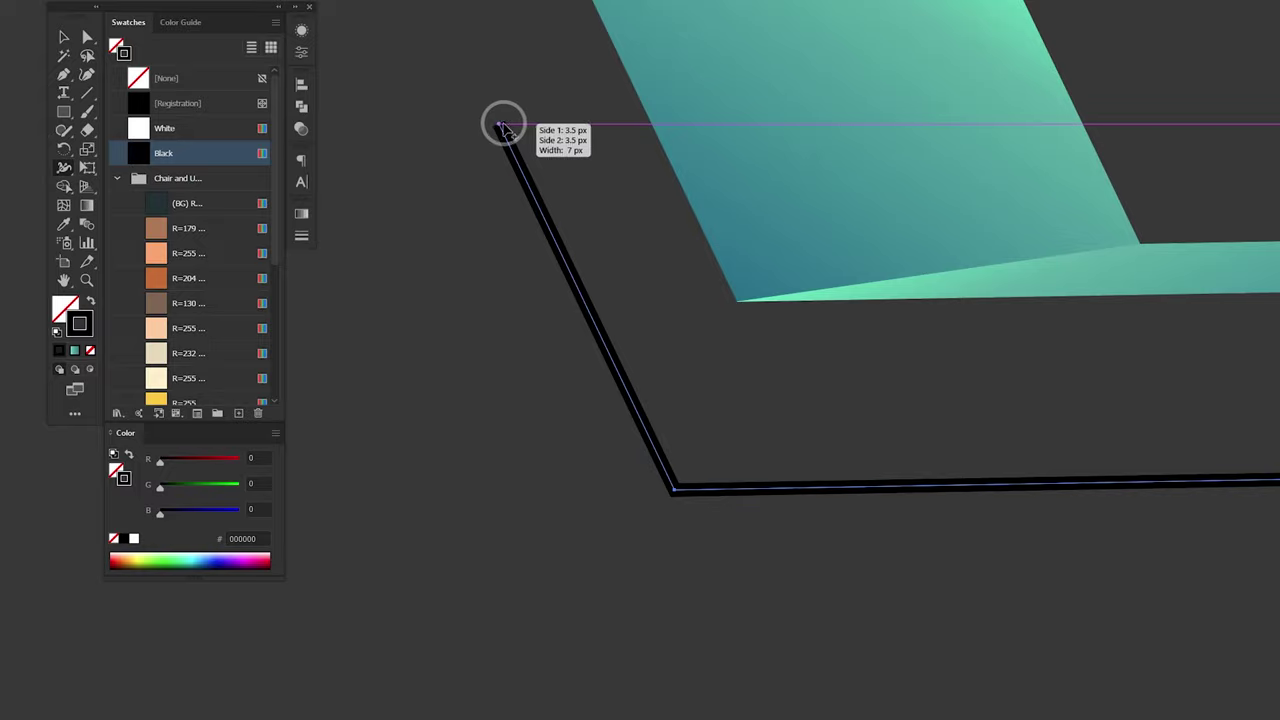
{"action": "left_click_drag", "start_coordinate": [498, 123], "coordinate": [506, 126]}
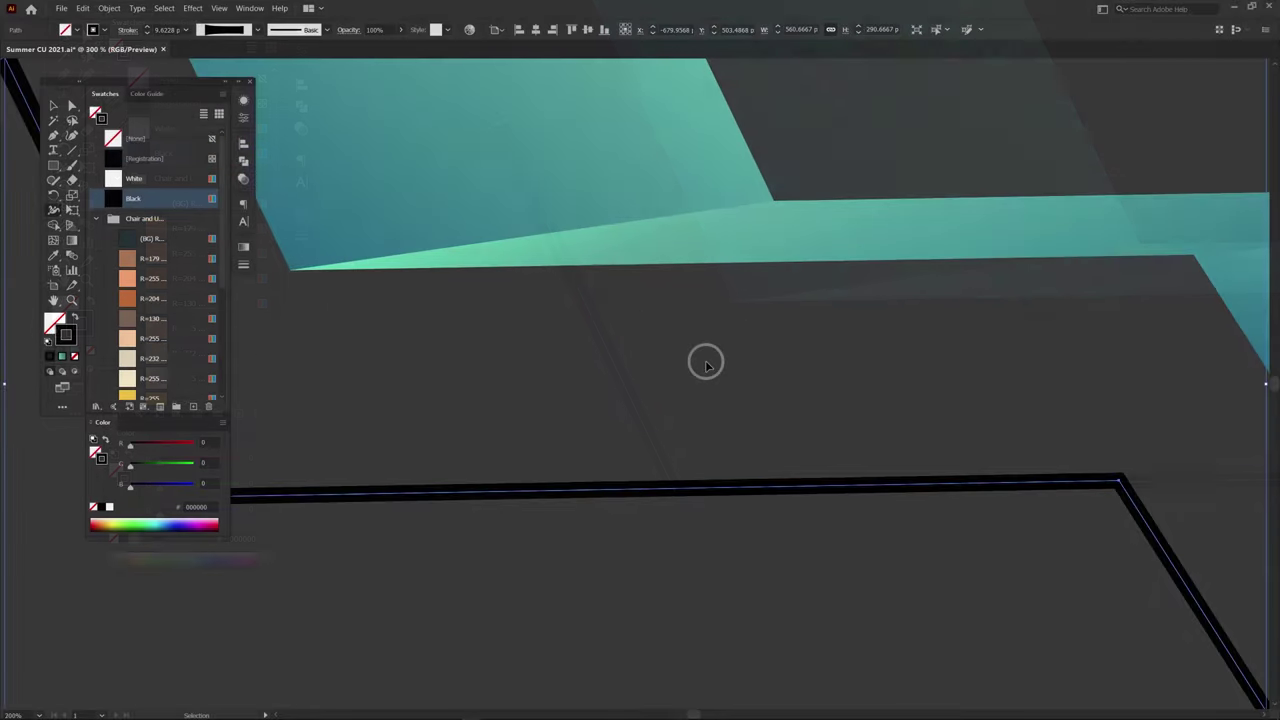
{"action": "left_click_drag", "start_coordinate": [629, 354], "coordinate": [836, 388]}
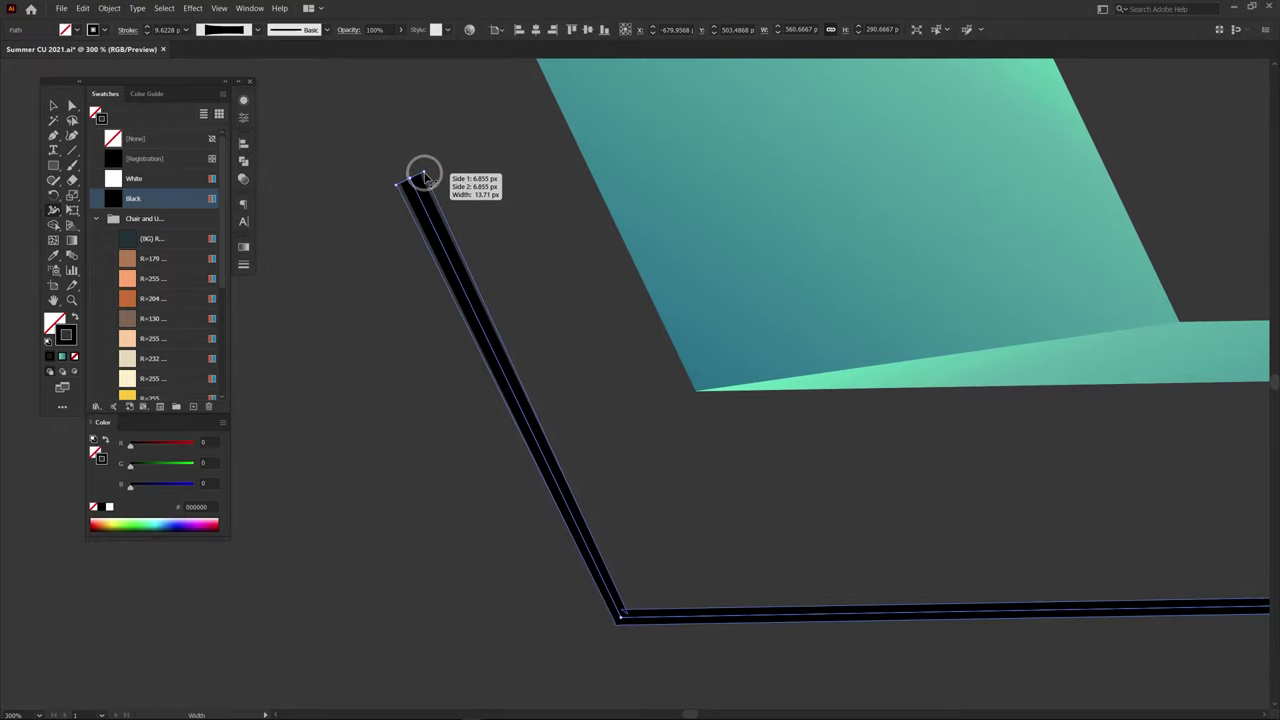
{"action": "left_click_drag", "start_coordinate": [680, 414], "coordinate": [524, 352]}
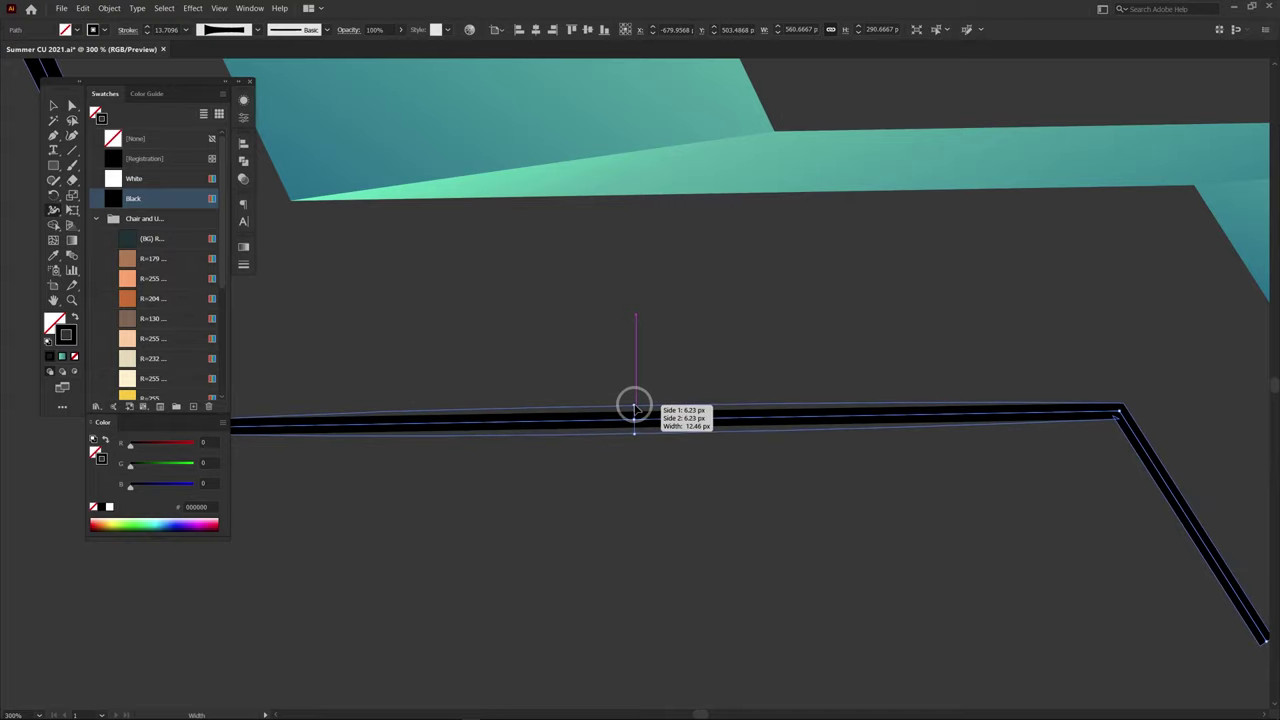
{"action": "left_click_drag", "start_coordinate": [1108, 533], "coordinate": [548, 351]}
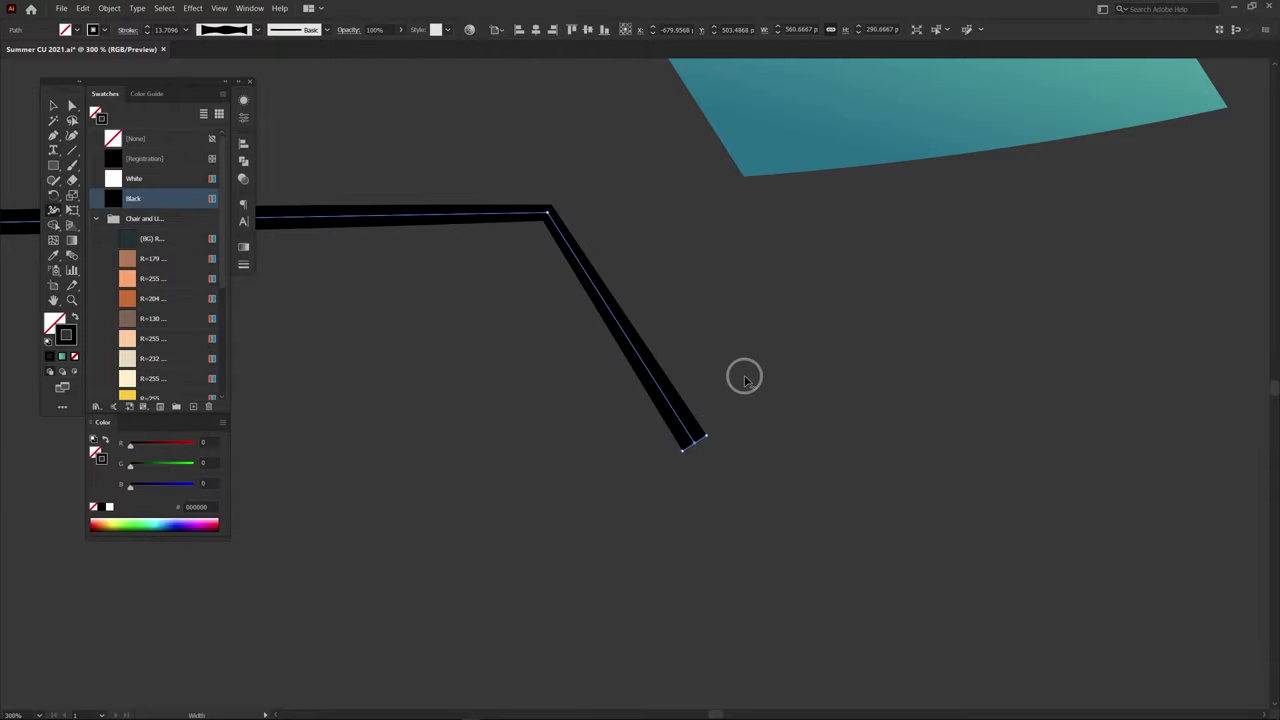
{"action": "key", "text": "a"}
{"action": "left_click_drag", "start_coordinate": [664, 343], "coordinate": [737, 334]}
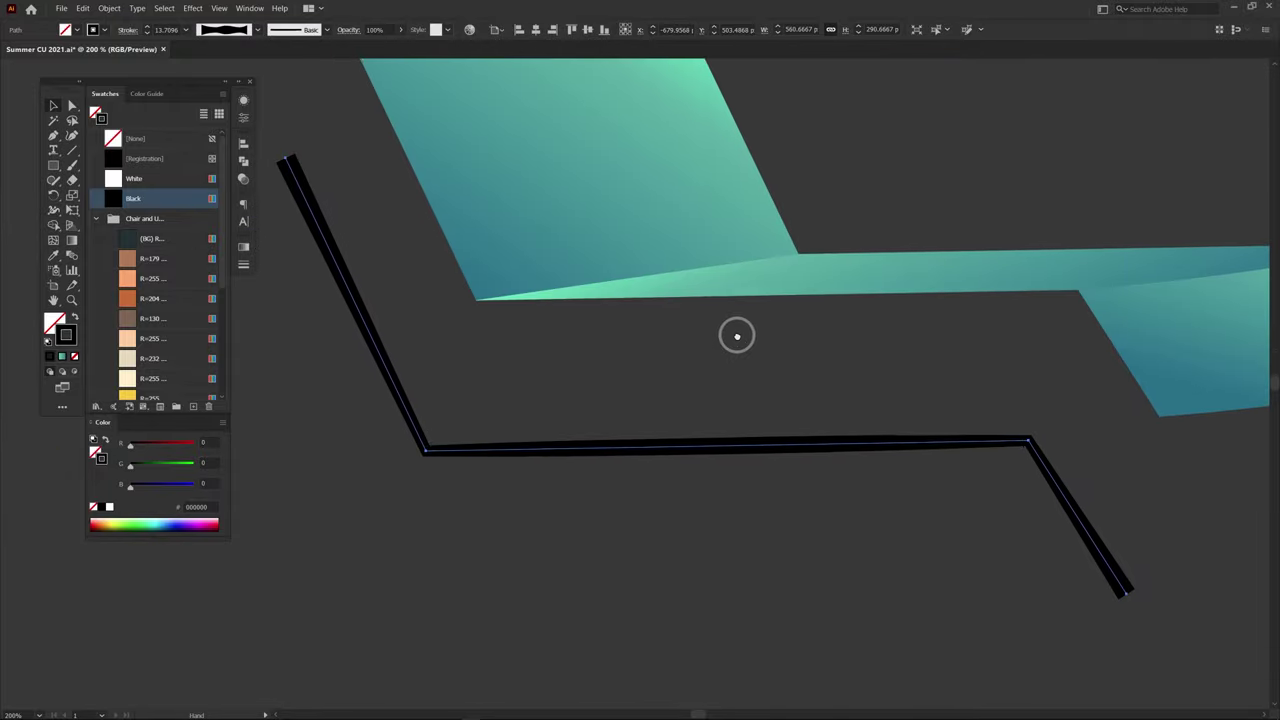
Step: Expand the frame's appearance and unite it in Pathfinder into one solid black shape
{"action": "key", "text": "v"}
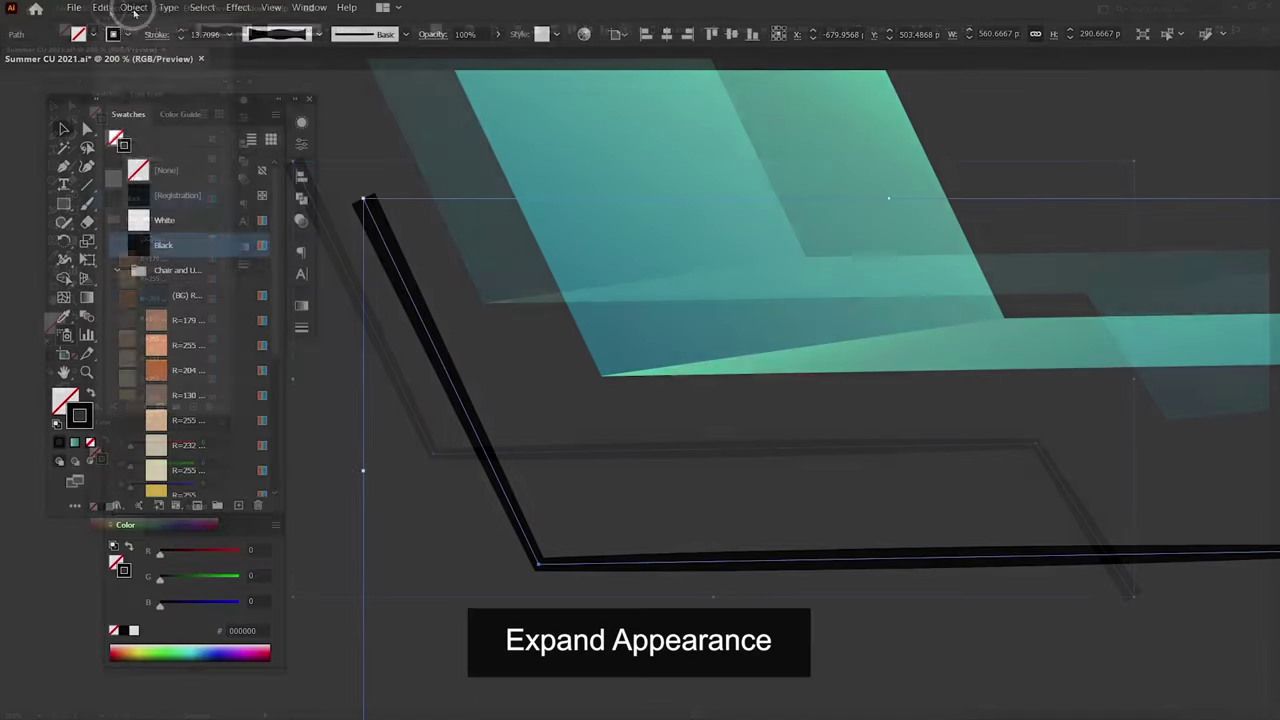
{"action": "left_click", "coordinate": [134, 8]}
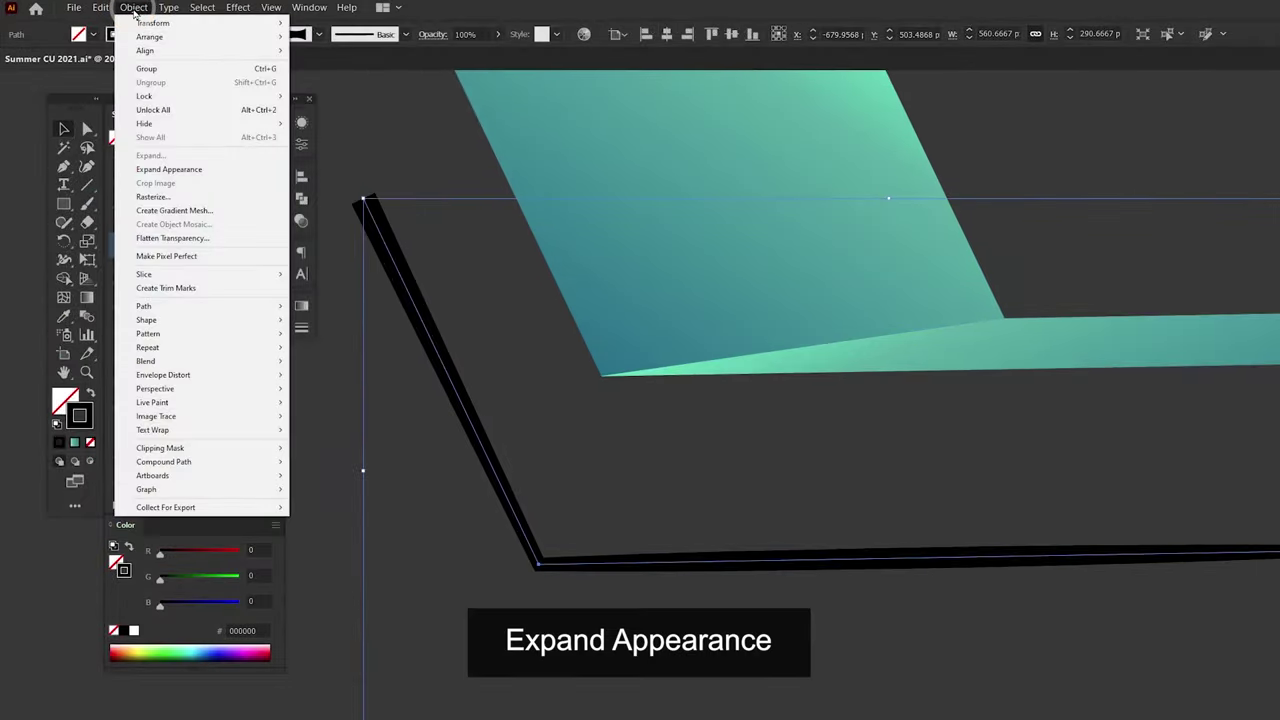
{"action": "left_click", "coordinate": [240, 169]}
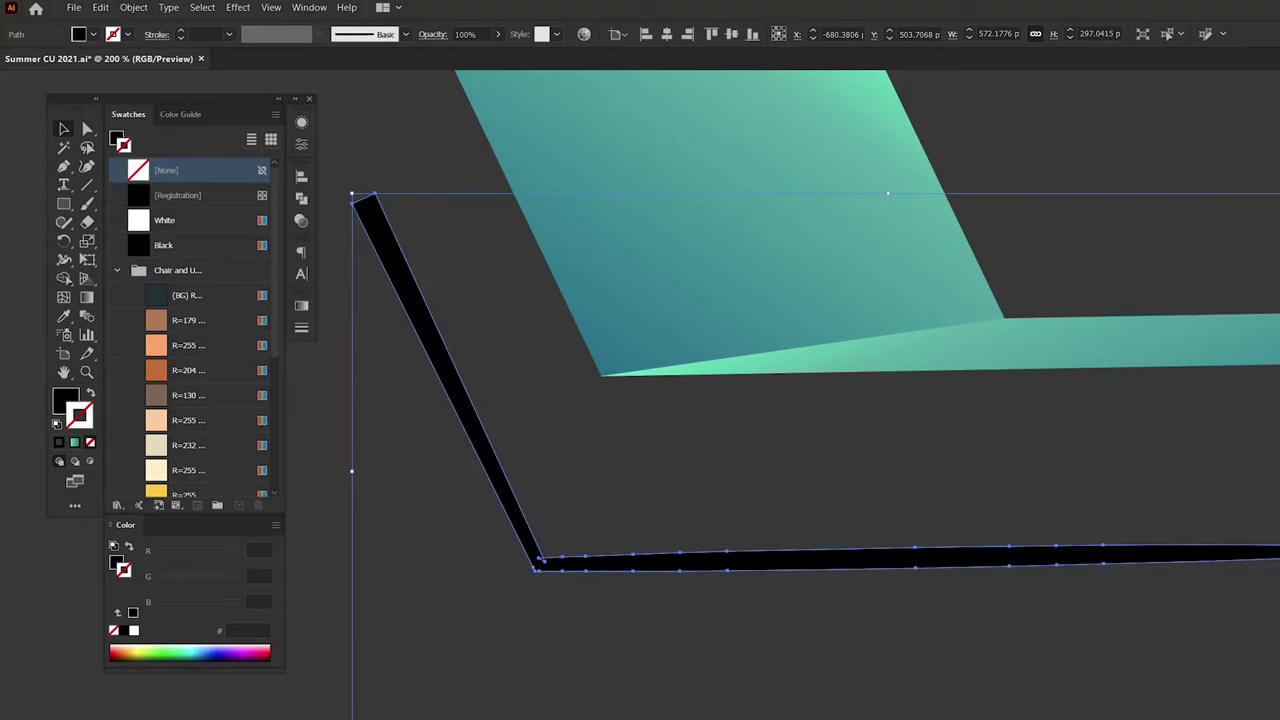
{"action": "left_click", "coordinate": [302, 199]}
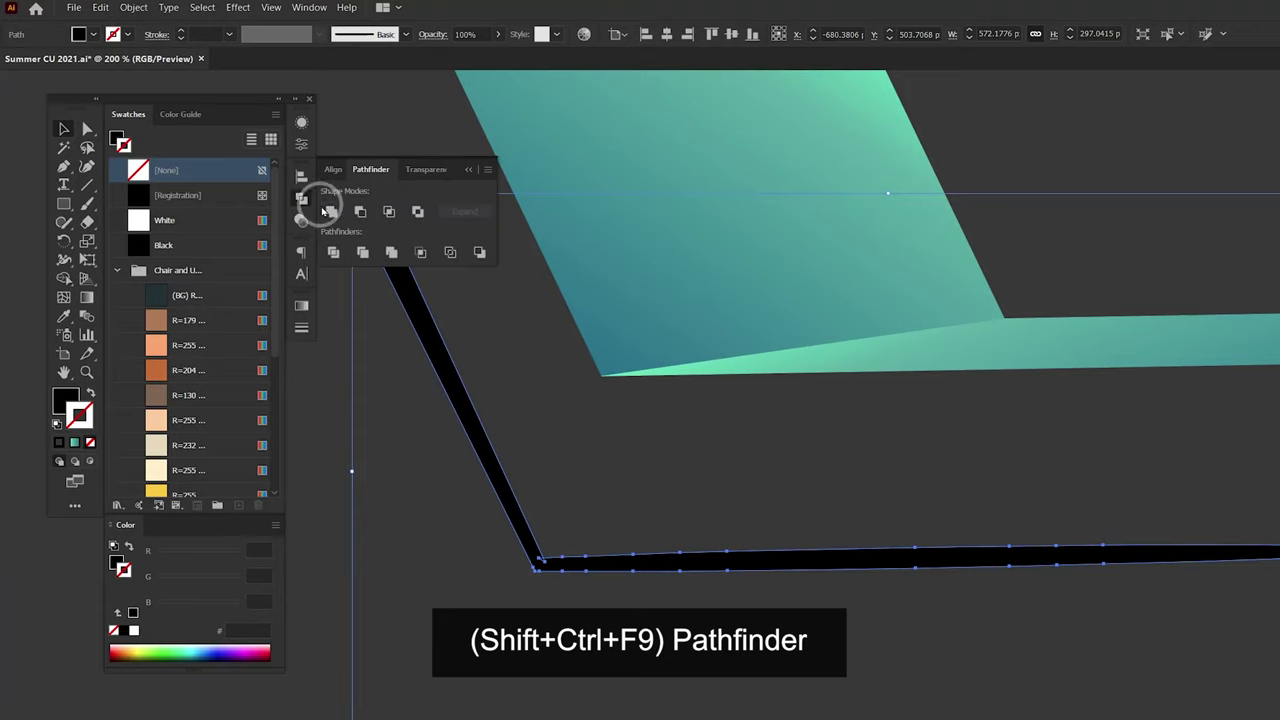
{"action": "left_click", "coordinate": [331, 213]}
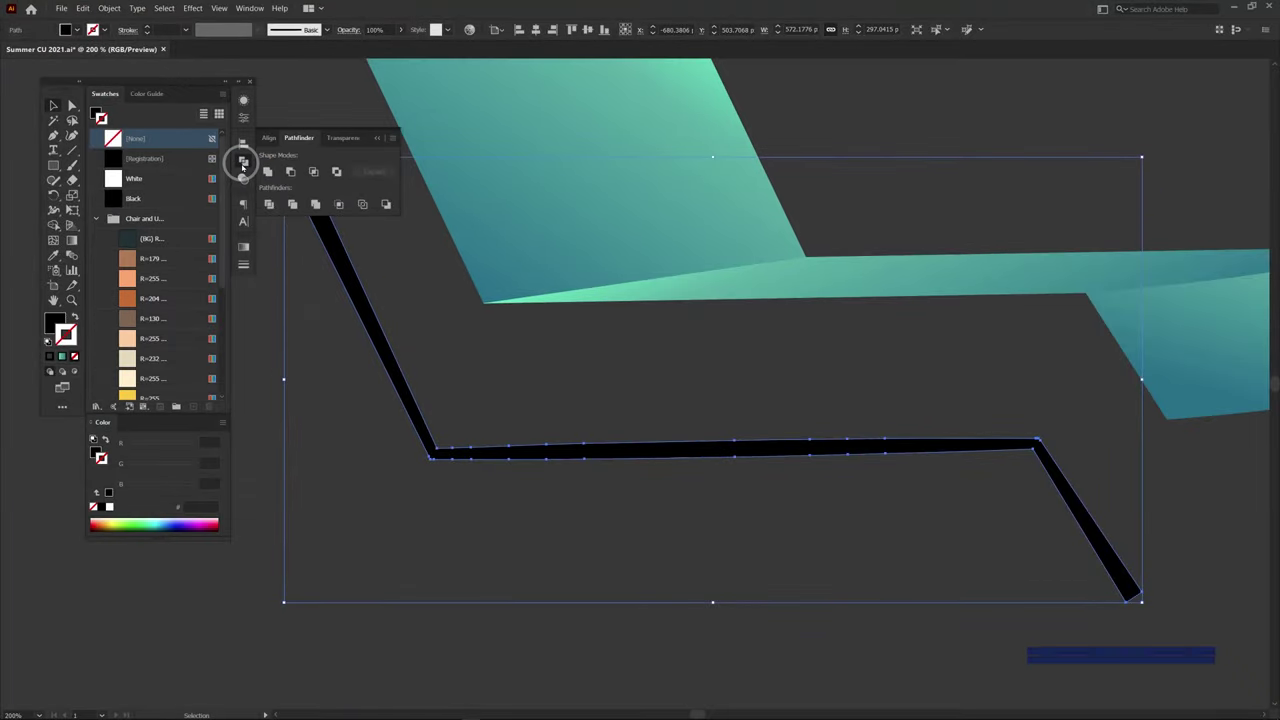
{"action": "left_click", "coordinate": [243, 160]}
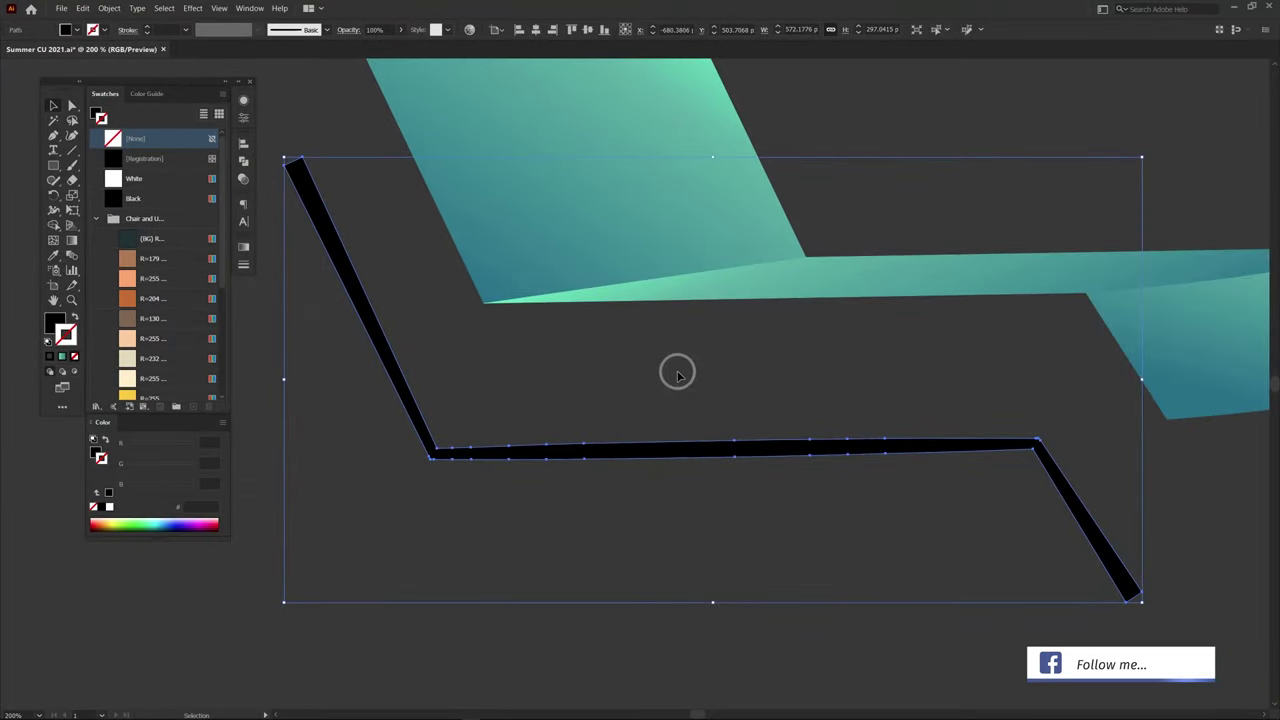
Step: Round off the black frame's upper and lower end corners with the live corner widgets
{"action": "key", "text": "a"}
{"action": "left_click", "coordinate": [330, 135]}
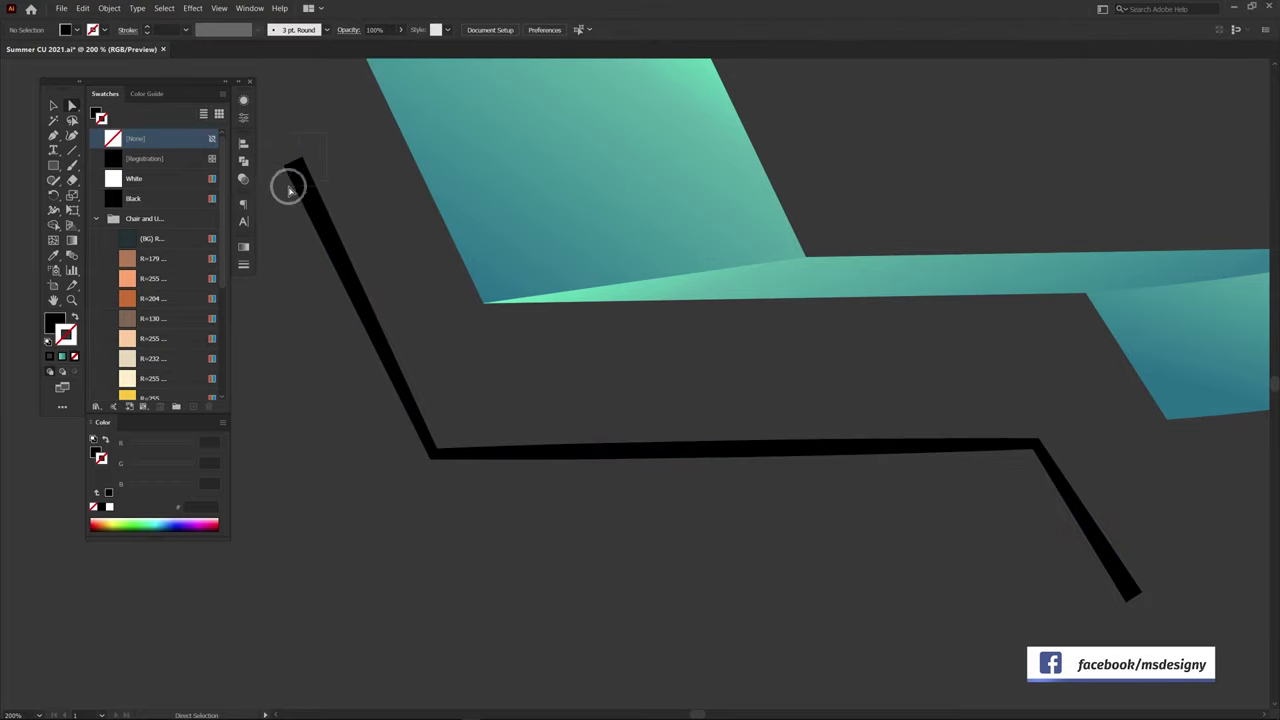
{"action": "left_click_drag", "start_coordinate": [289, 189], "coordinate": [271, 200]}
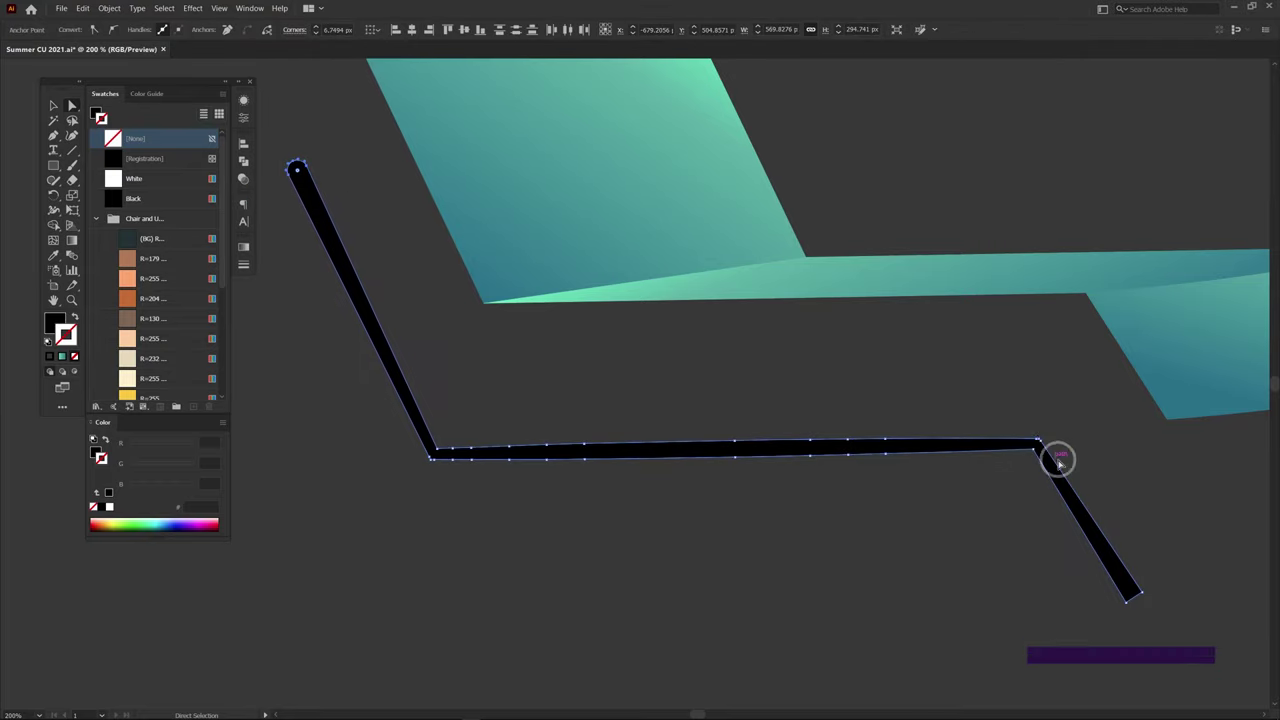
{"action": "left_click", "coordinate": [1157, 549]}
{"action": "left_click_drag", "start_coordinate": [1157, 549], "coordinate": [577, 325]}
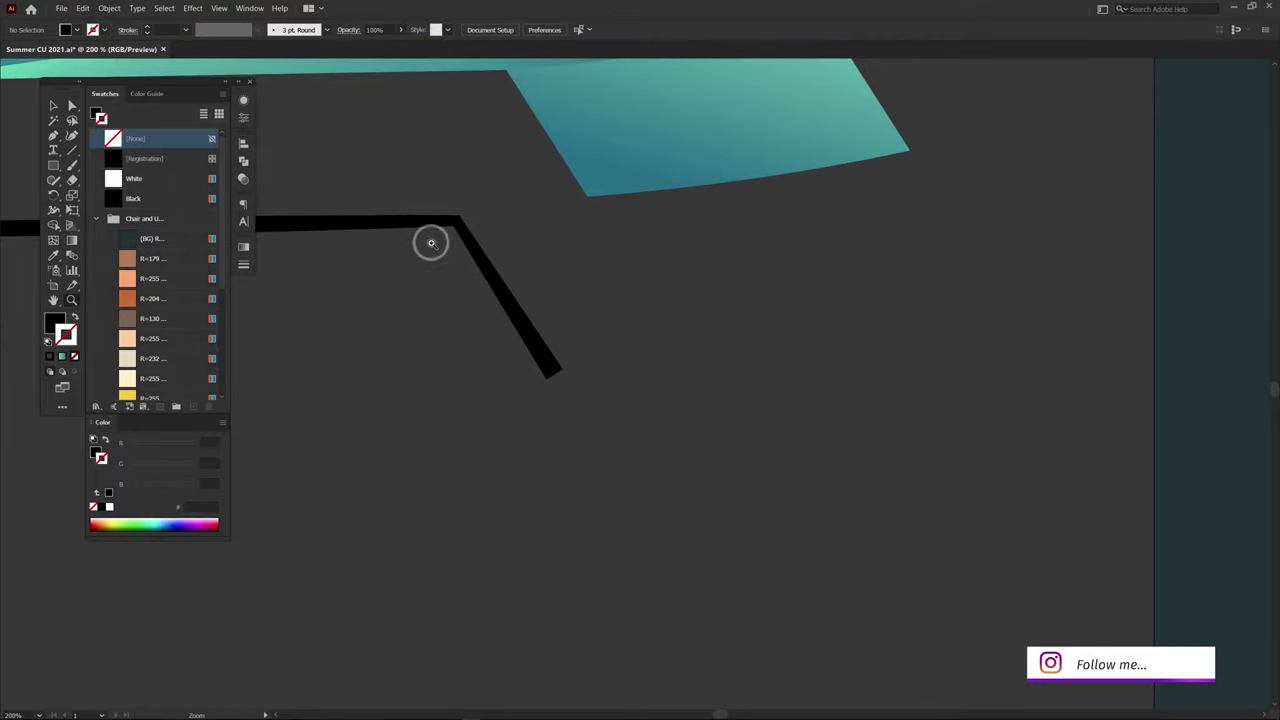
{"action": "scroll", "coordinate": [506, 338], "scroll_direction": "up", "scroll_amount": 5}
{"action": "left_click", "coordinate": [570, 463]}
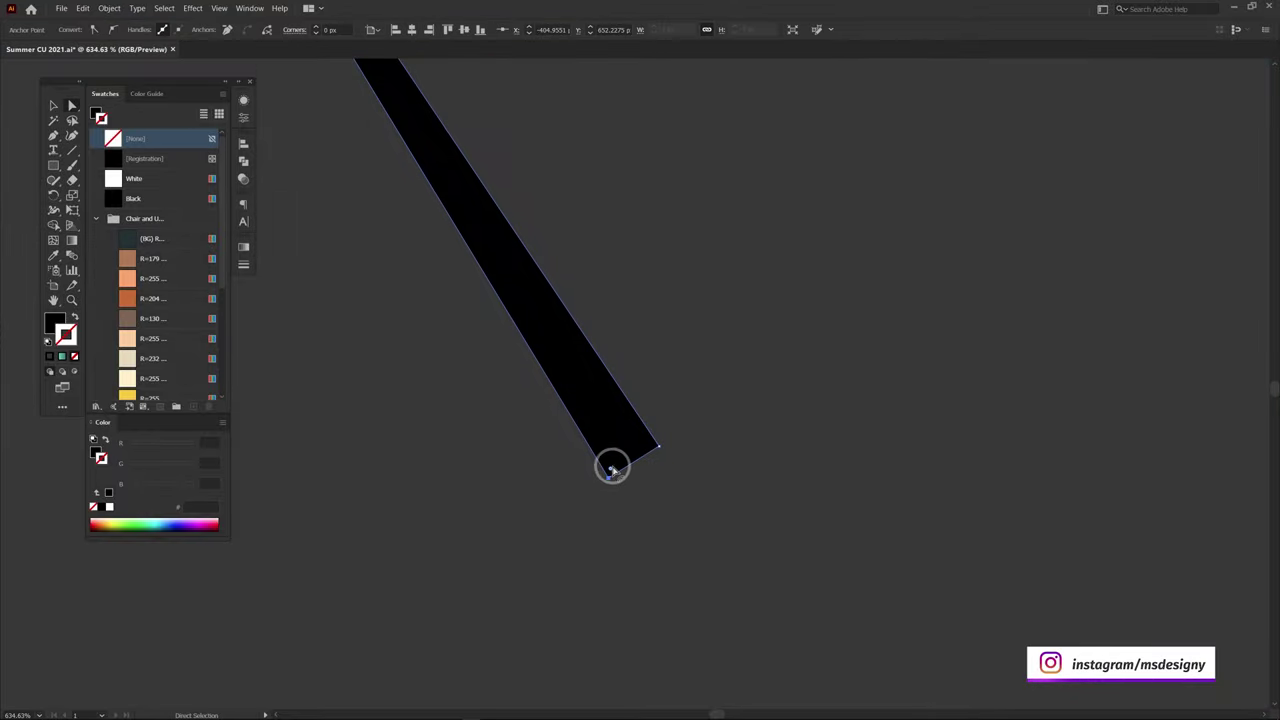
{"action": "left_click_drag", "start_coordinate": [602, 445], "coordinate": [634, 447]}
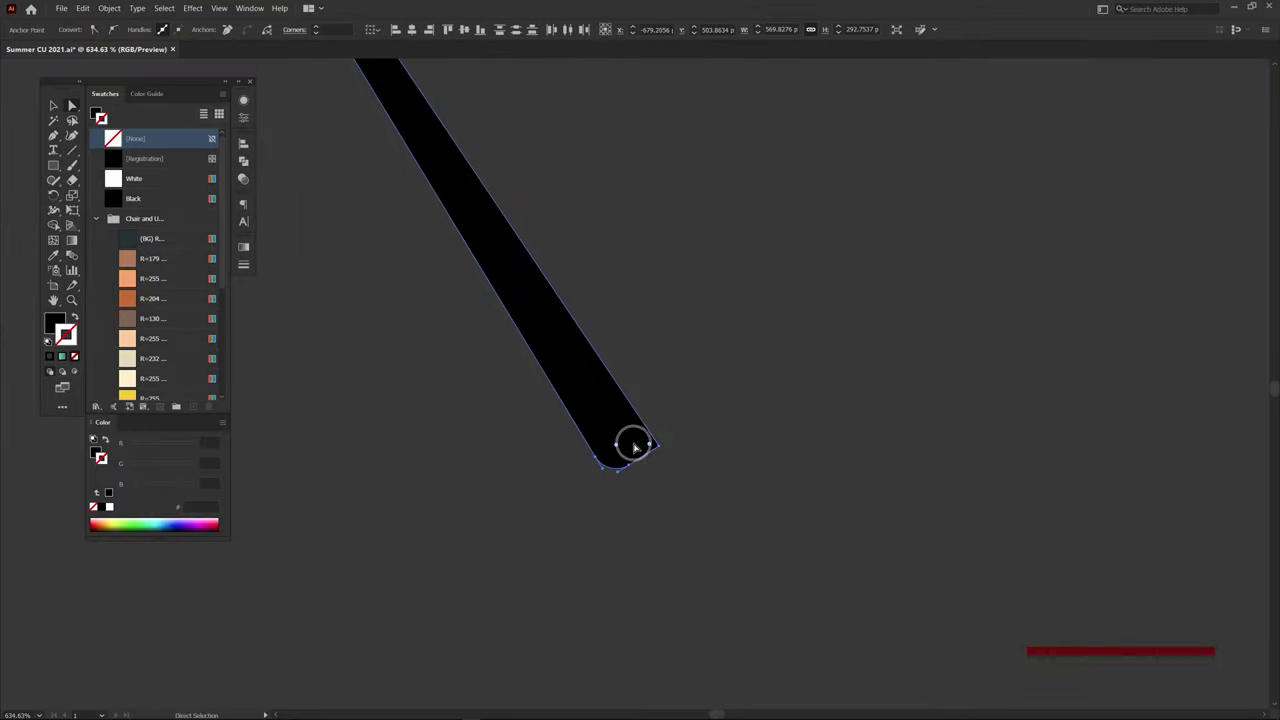
Step: Reselect the whole black frame and fill it with peach
{"action": "left_click", "coordinate": [756, 450]}
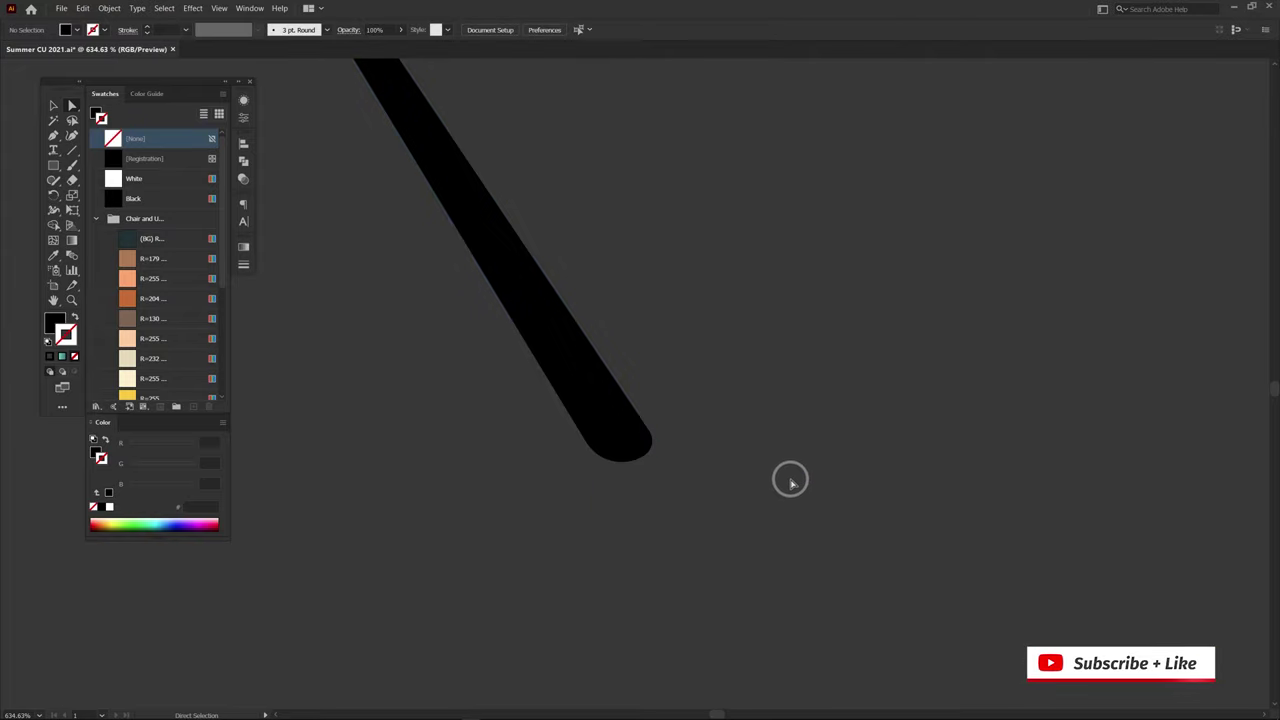
{"action": "scroll", "coordinate": [790, 480], "scroll_direction": "down", "scroll_amount": 5}
{"action": "left_click_drag", "start_coordinate": [591, 369], "coordinate": [978, 518]}
{"action": "key", "text": "a"}
{"action": "left_click_drag", "start_coordinate": [851, 371], "coordinate": [735, 459]}
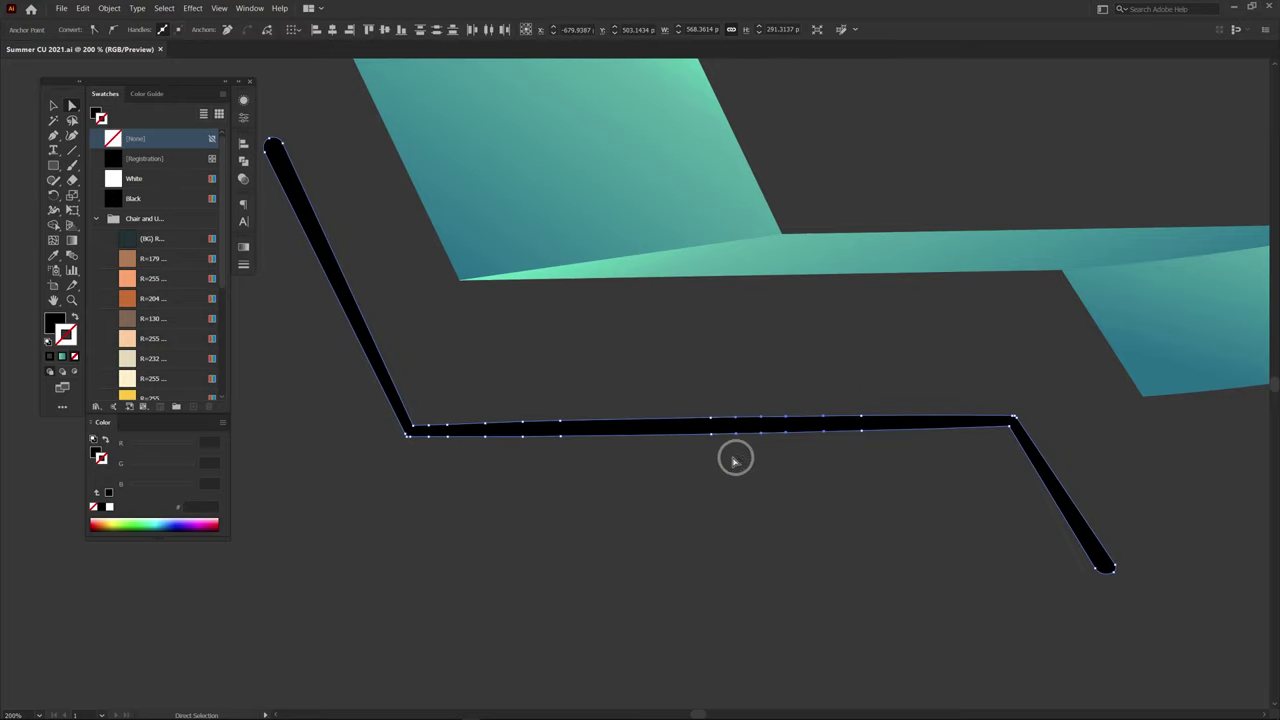
{"action": "key", "text": "ctrl+z"}
{"action": "left_click", "coordinate": [155, 339]}
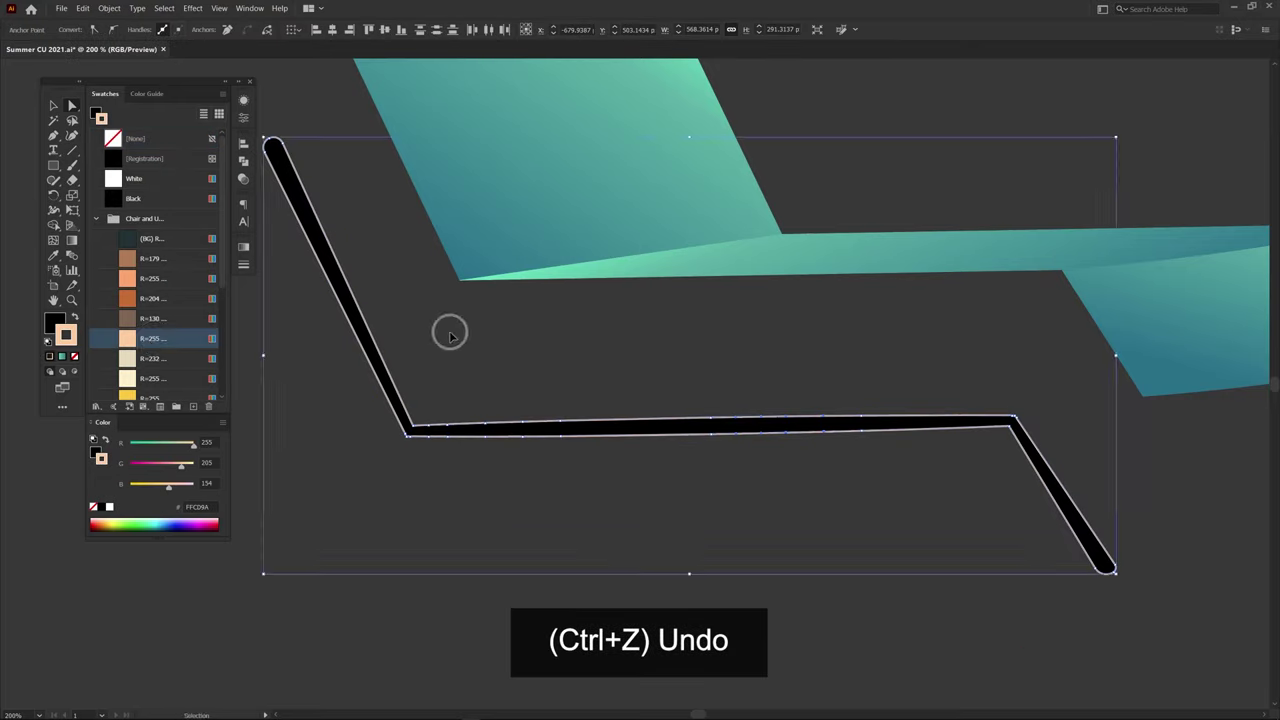
Step: Redo the frame's peach fill with the fill colour active
{"action": "key", "text": "ctrl+z"}
{"action": "left_click", "coordinate": [55, 325]}
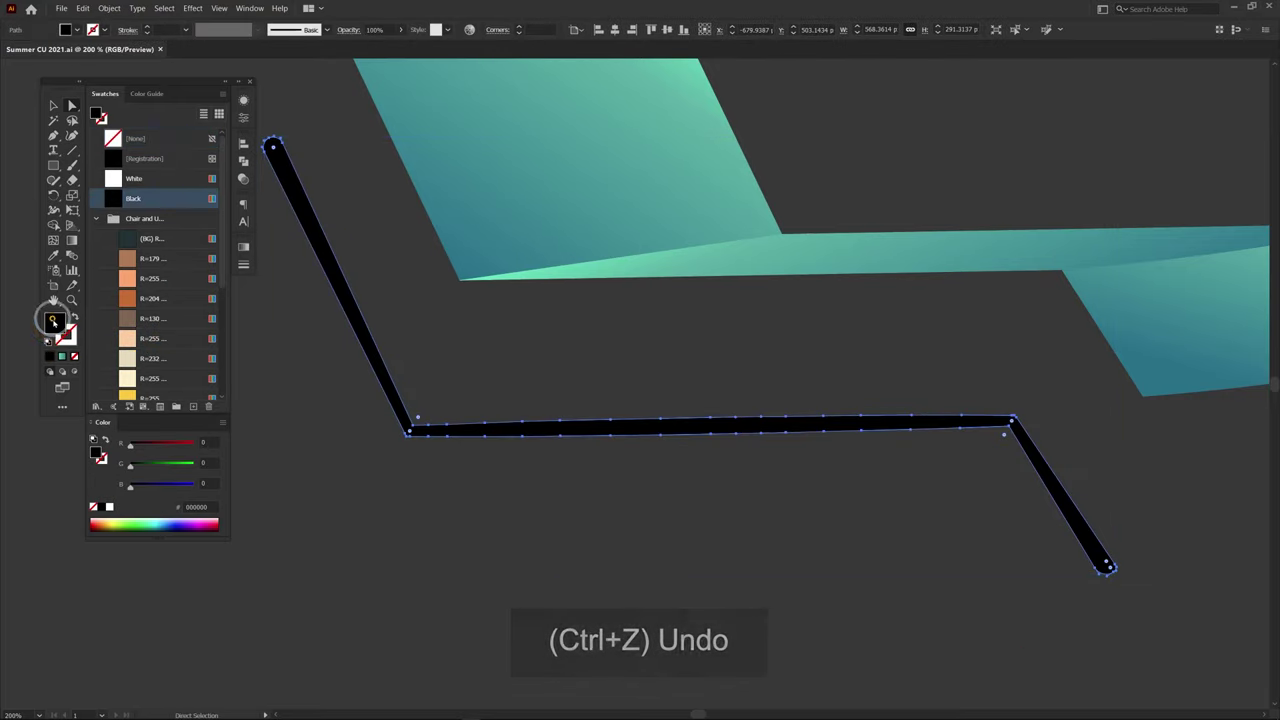
{"action": "left_click", "coordinate": [168, 340]}
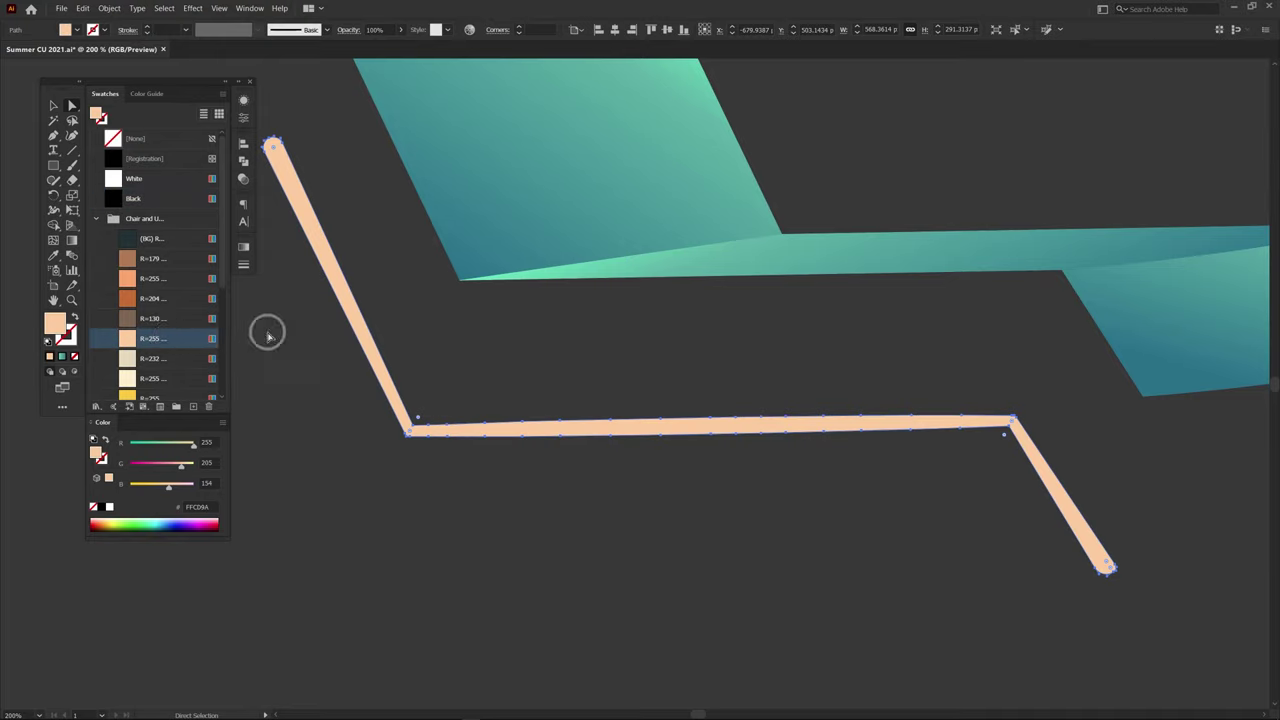
{"action": "left_click", "coordinate": [548, 369]}
Step: Draw a light cream highlight shape along the frame's upper leg with the Pen tool
{"action": "key", "text": "p"}
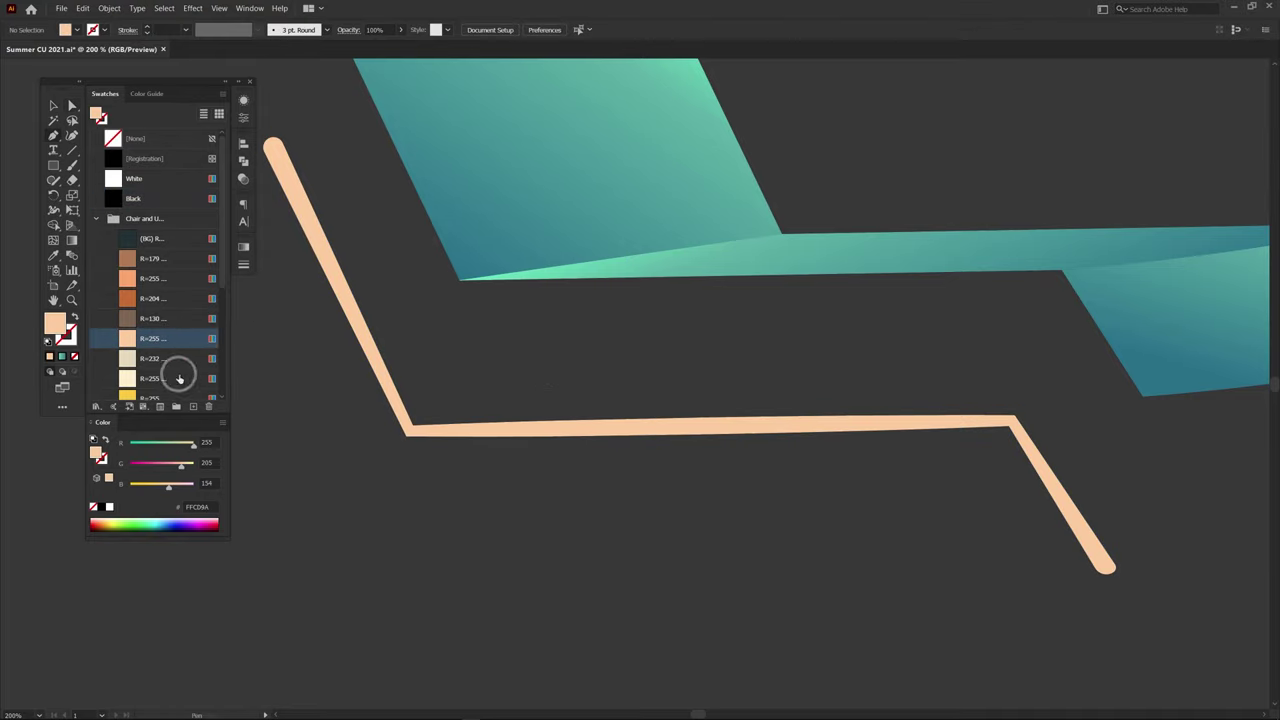
{"action": "left_click", "coordinate": [179, 378]}
{"action": "key", "text": "ctrl+plus"}
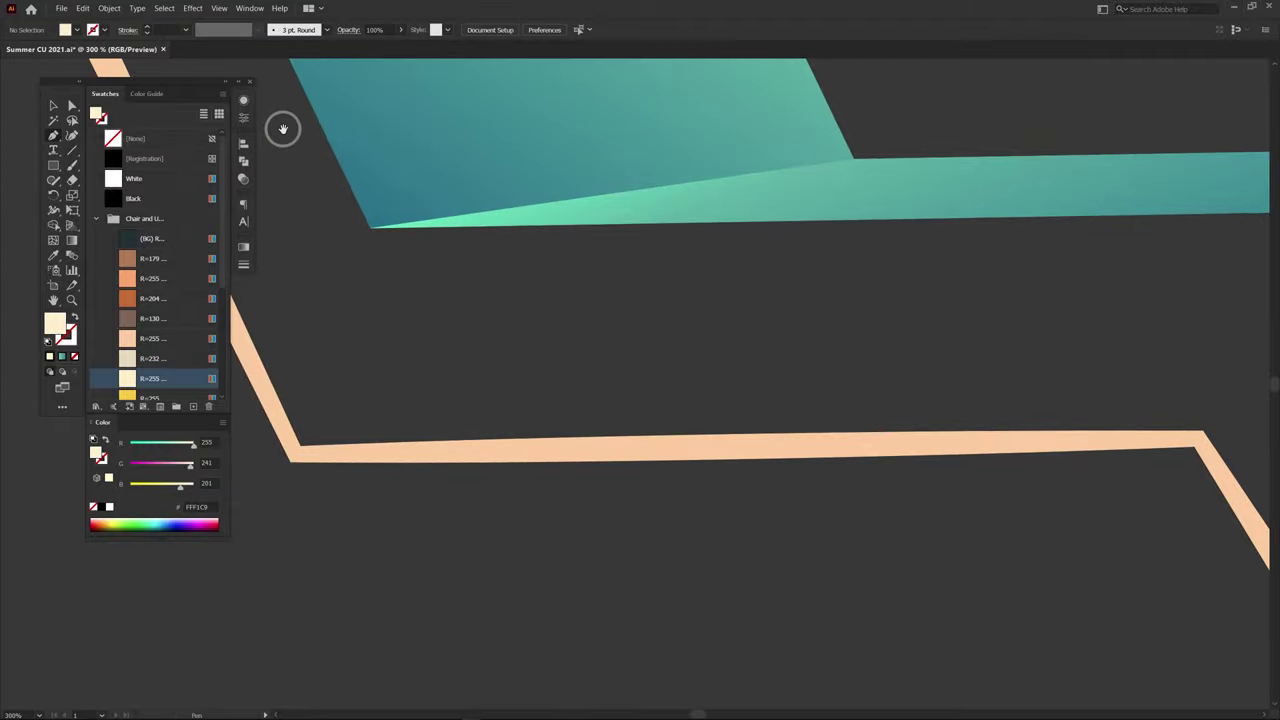
{"action": "left_click_drag", "start_coordinate": [283, 129], "coordinate": [675, 346]}
{"action": "left_click", "coordinate": [347, 136]}
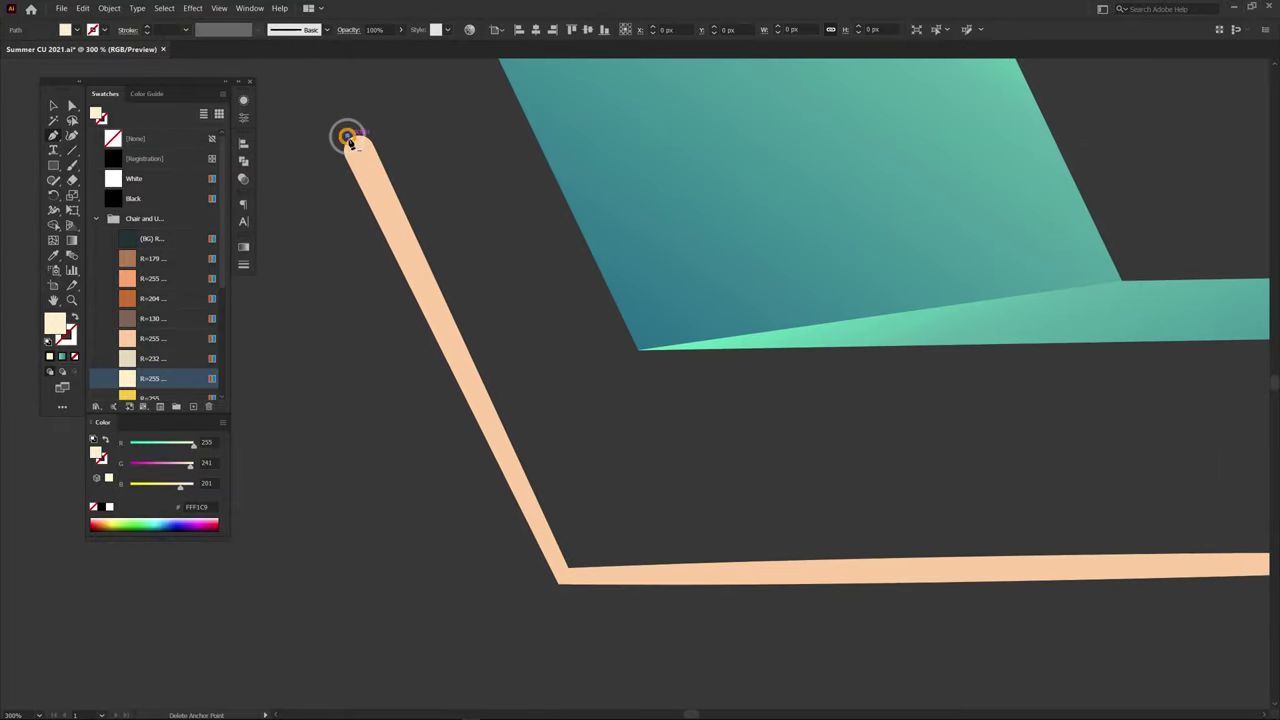
{"action": "left_click", "coordinate": [564, 581]}
{"action": "left_click", "coordinate": [572, 553]}
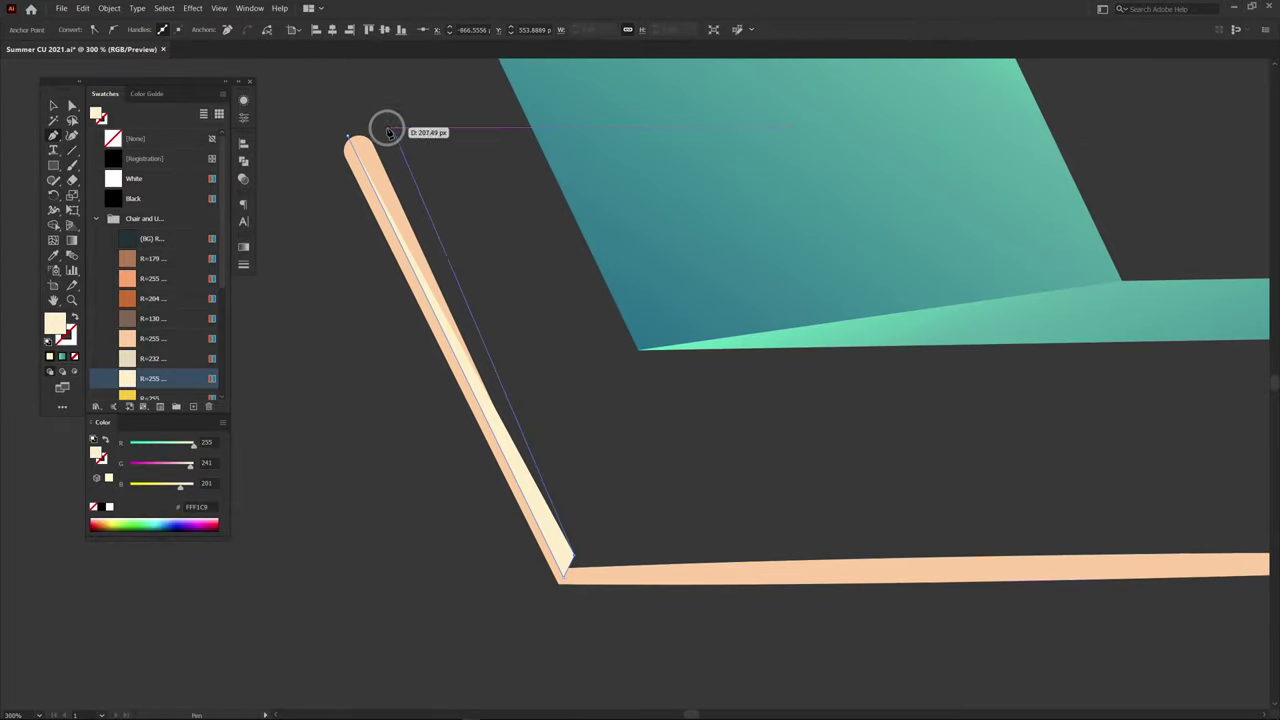
{"action": "left_click", "coordinate": [370, 120]}
{"action": "left_click", "coordinate": [348, 138]}
Step: Merge the upper highlight into the frame using Shape Builder
{"action": "key", "text": "v"}
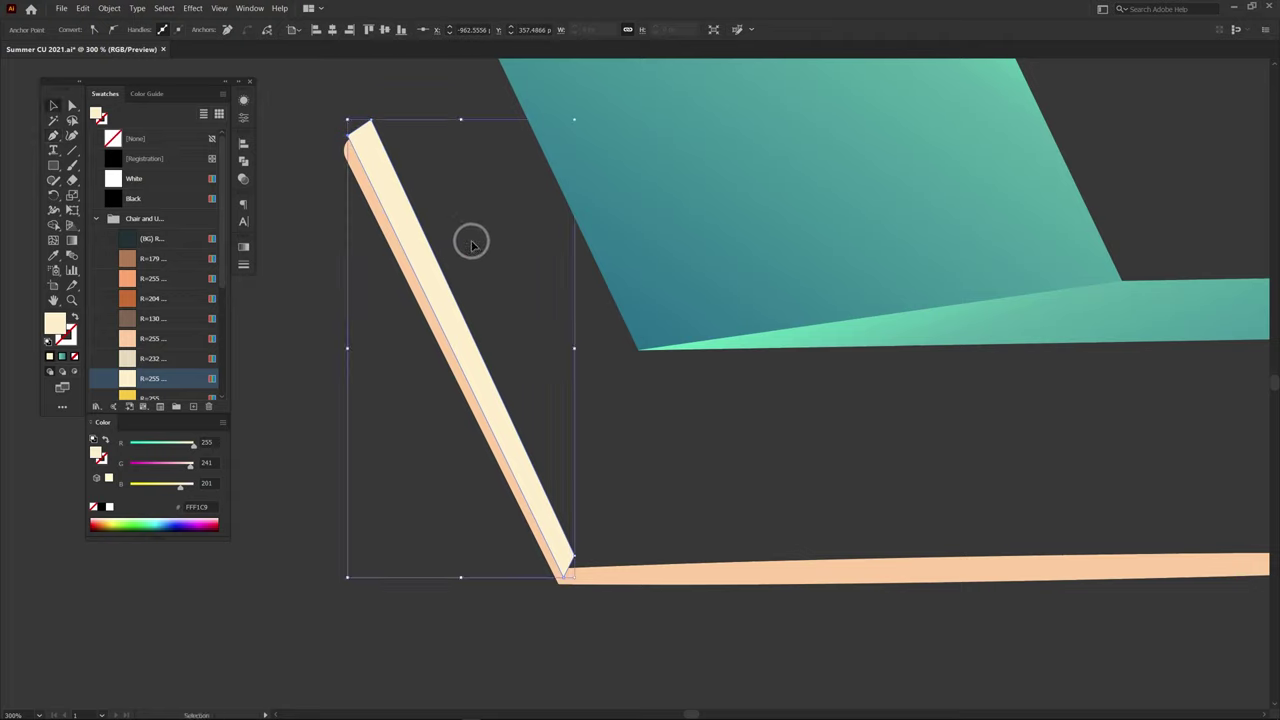
{"action": "key", "text": "ctrl+a"}
{"action": "key", "text": "shift+m"}
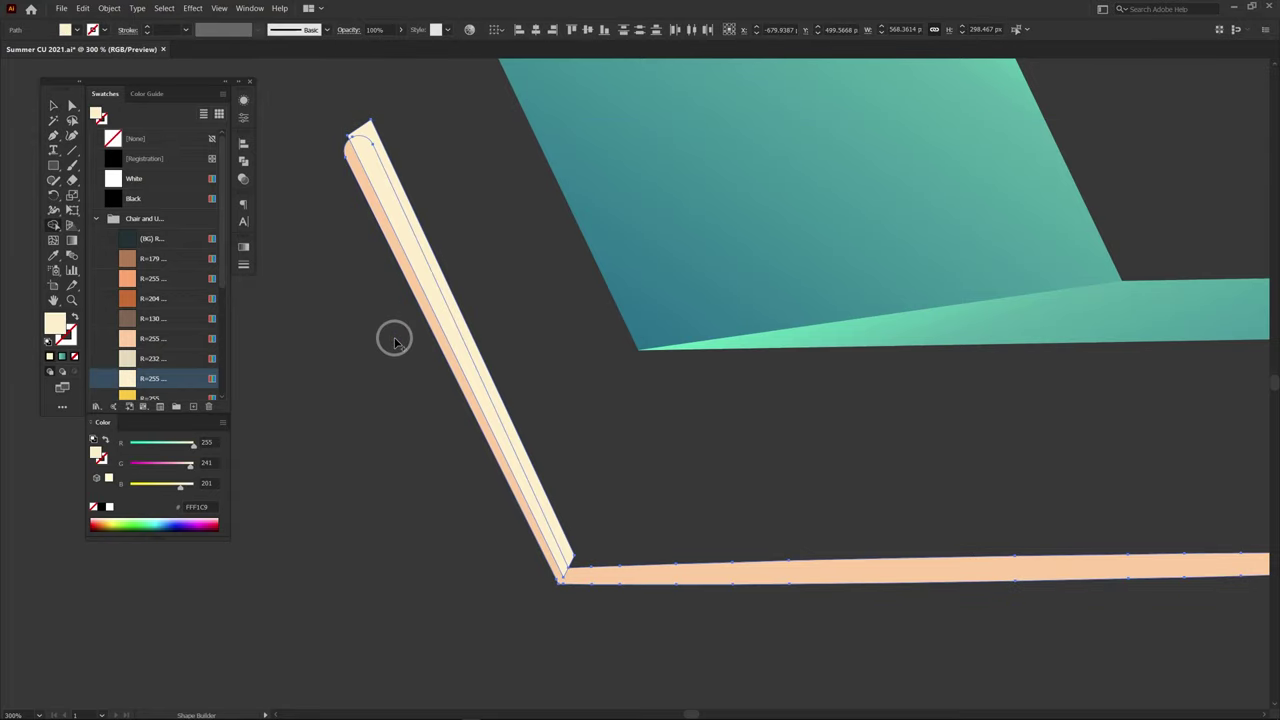
{"action": "left_click", "coordinate": [460, 312]}
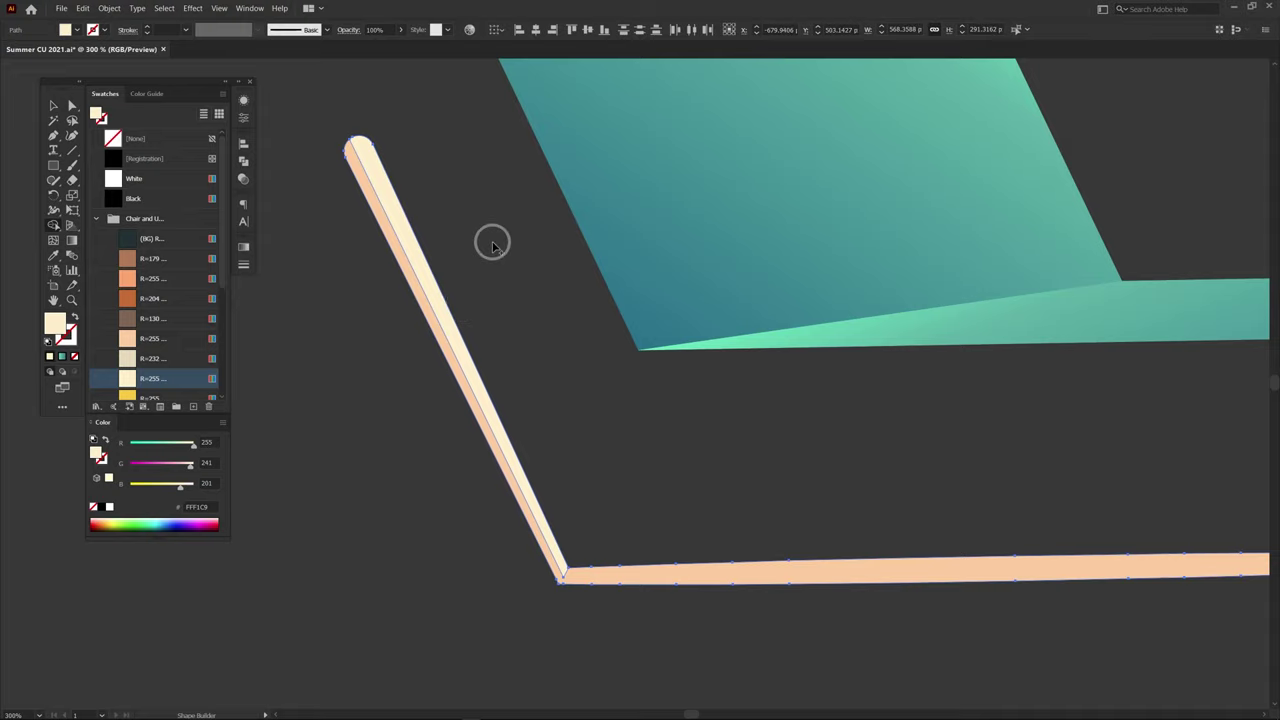
Step: Draw a cream highlight along the lower diagonal leg and merge it with Shape Builder
{"action": "mouse_move", "coordinate": [1063, 438]}
{"action": "left_mouse_down"}
{"action": "mouse_move", "coordinate": [717, 348]}
{"action": "mouse_move", "coordinate": [722, 370]}
{"action": "left_mouse_up"}
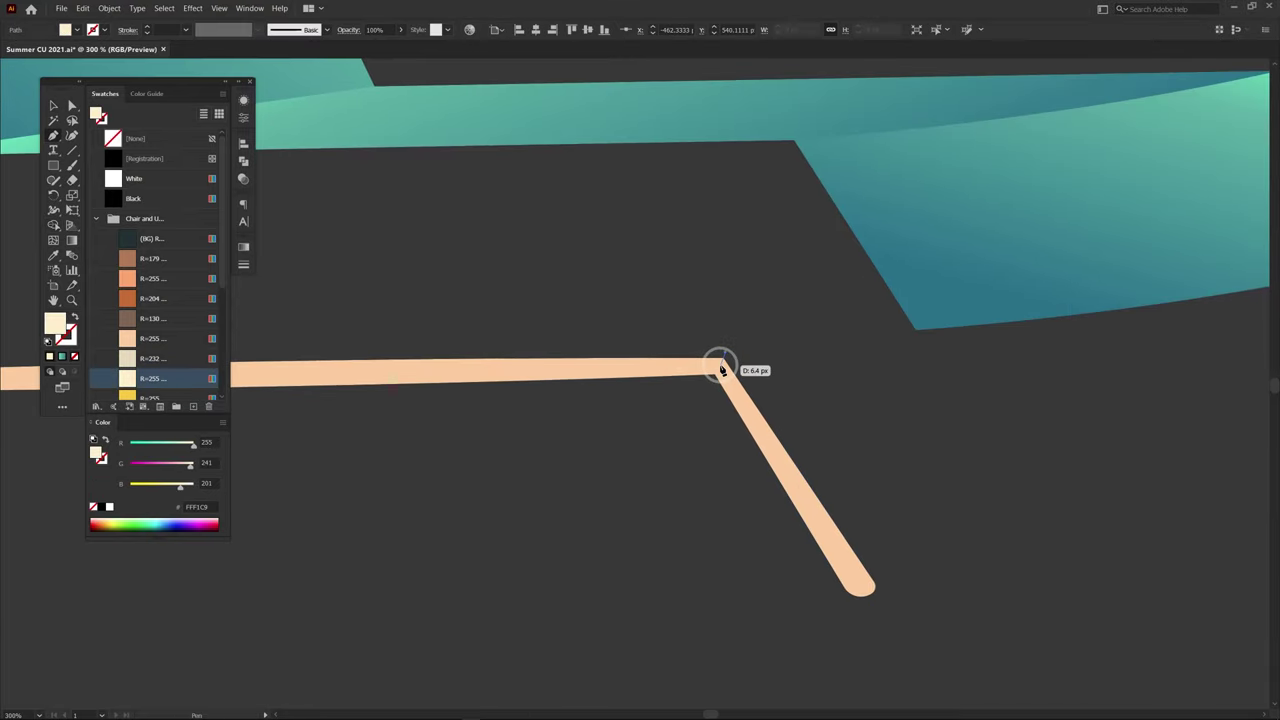
{"action": "left_click", "coordinate": [866, 594]}
{"action": "left_click", "coordinate": [884, 584]}
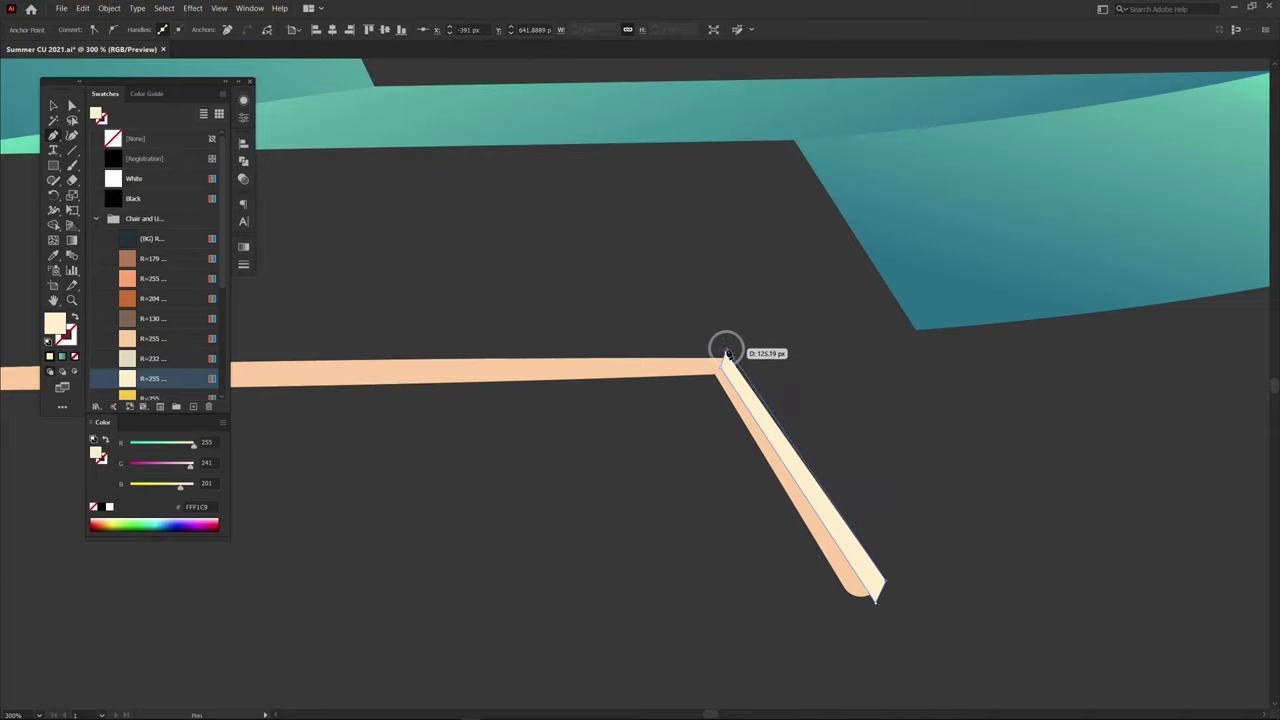
{"action": "left_click", "coordinate": [726, 352]}
{"action": "key", "text": "v"}
{"action": "key", "text": "shift+m"}
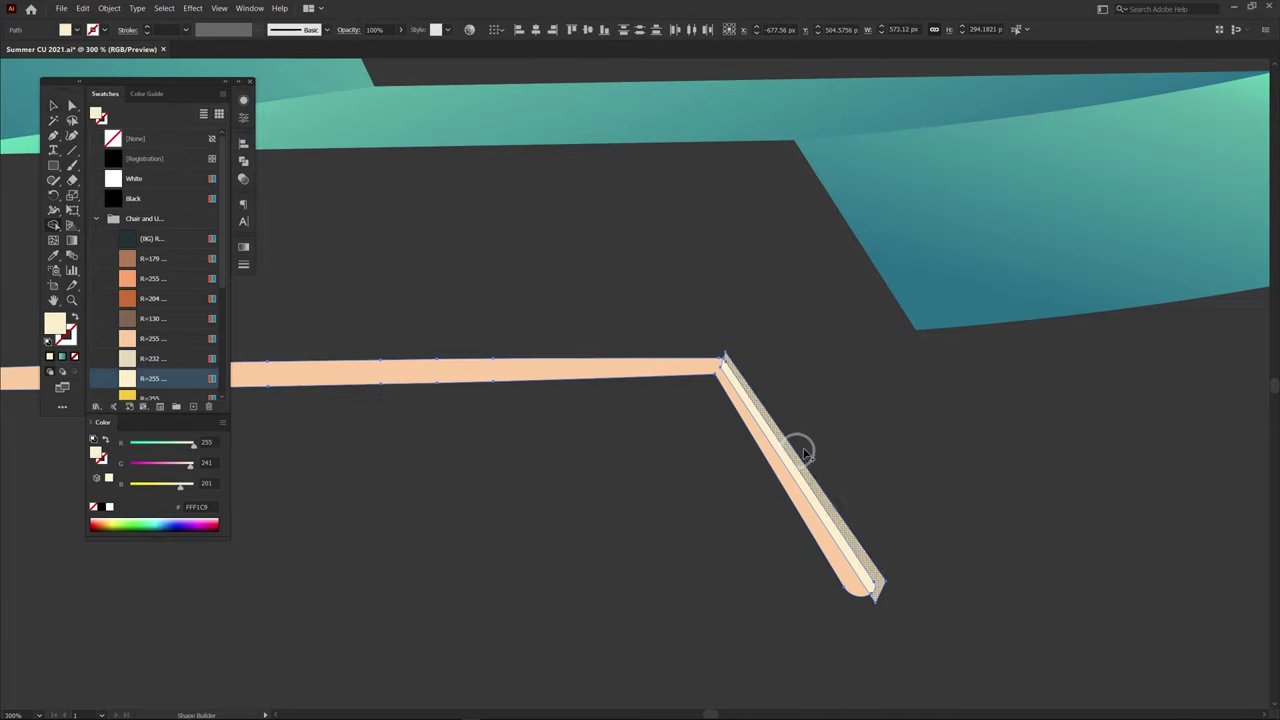
{"action": "left_click", "coordinate": [803, 455]}
{"action": "key", "text": "v"}
{"action": "left_click", "coordinate": [826, 416]}
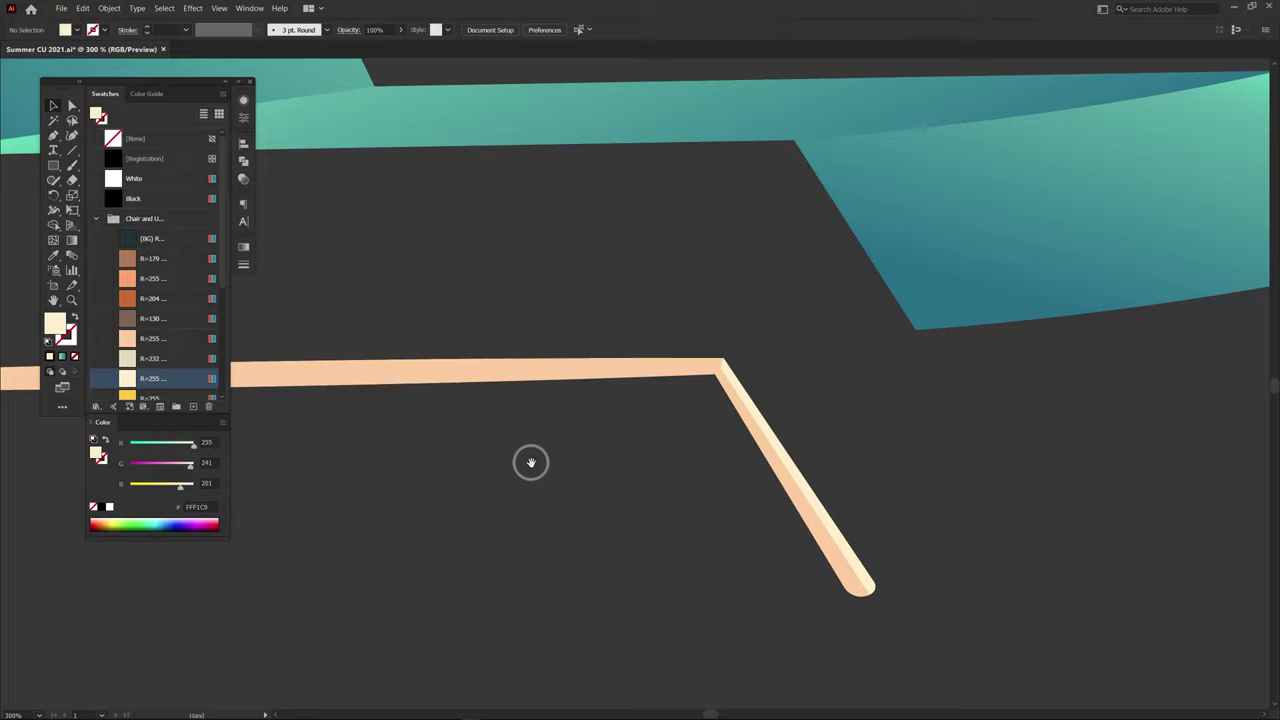
{"action": "left_click_drag", "start_coordinate": [531, 462], "coordinate": [808, 480]}
{"action": "left_click_drag", "start_coordinate": [414, 306], "coordinate": [533, 333]}
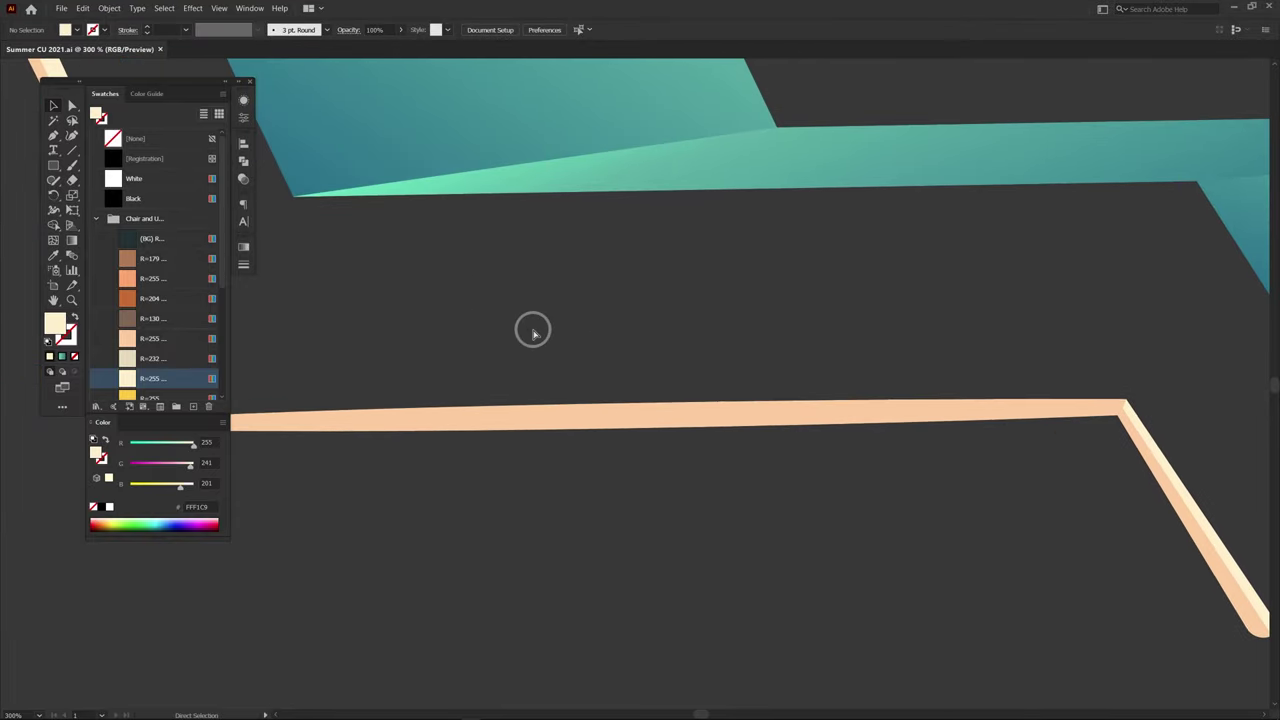
{"action": "key", "text": "ctrl+minus"}
{"action": "key", "text": "ctrl+minus"}
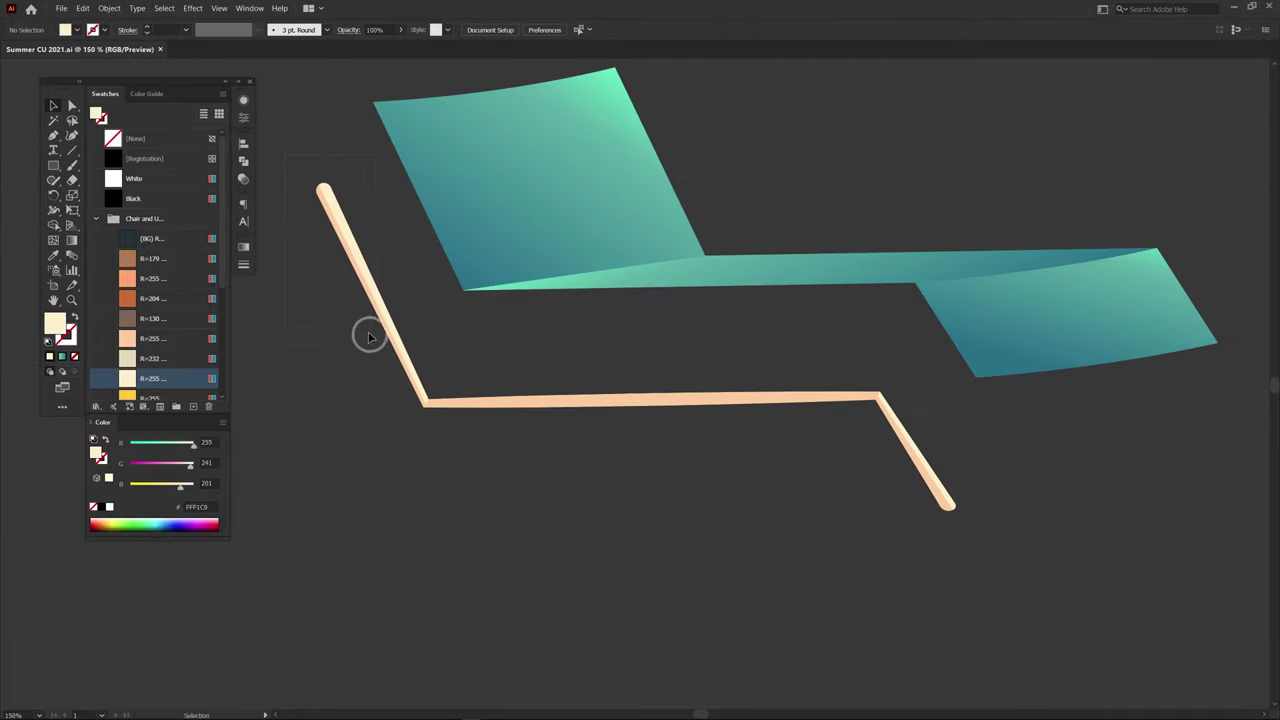
Step: Group the frame, tuck it under the seat, and snap its top-left end onto the fabric corner
{"action": "left_click", "coordinate": [365, 328]}
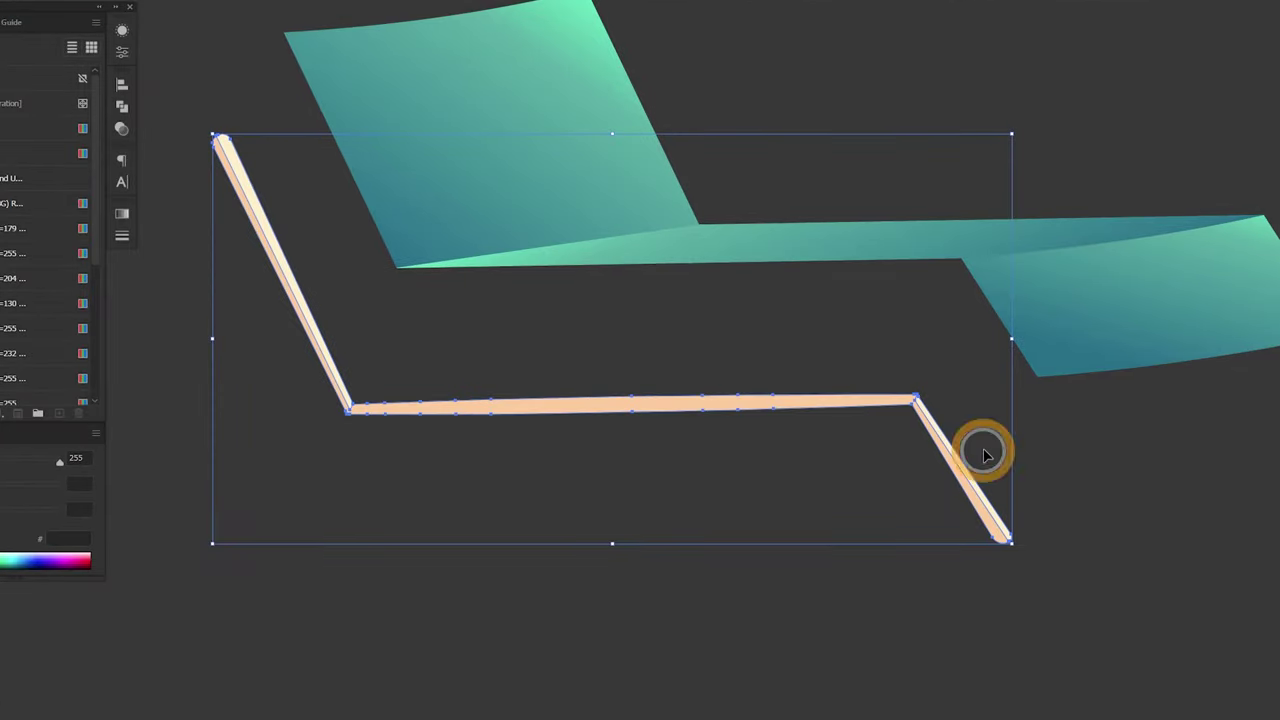
{"action": "right_click", "coordinate": [798, 416]}
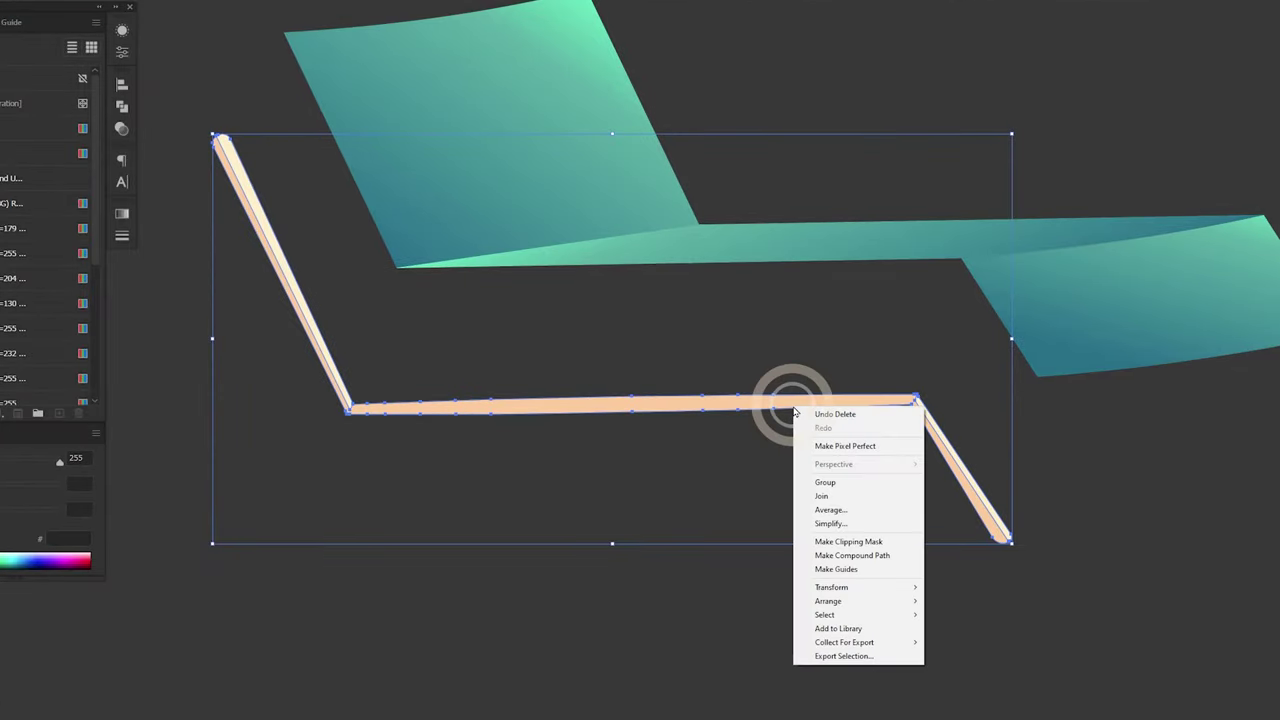
{"action": "left_click", "coordinate": [855, 487]}
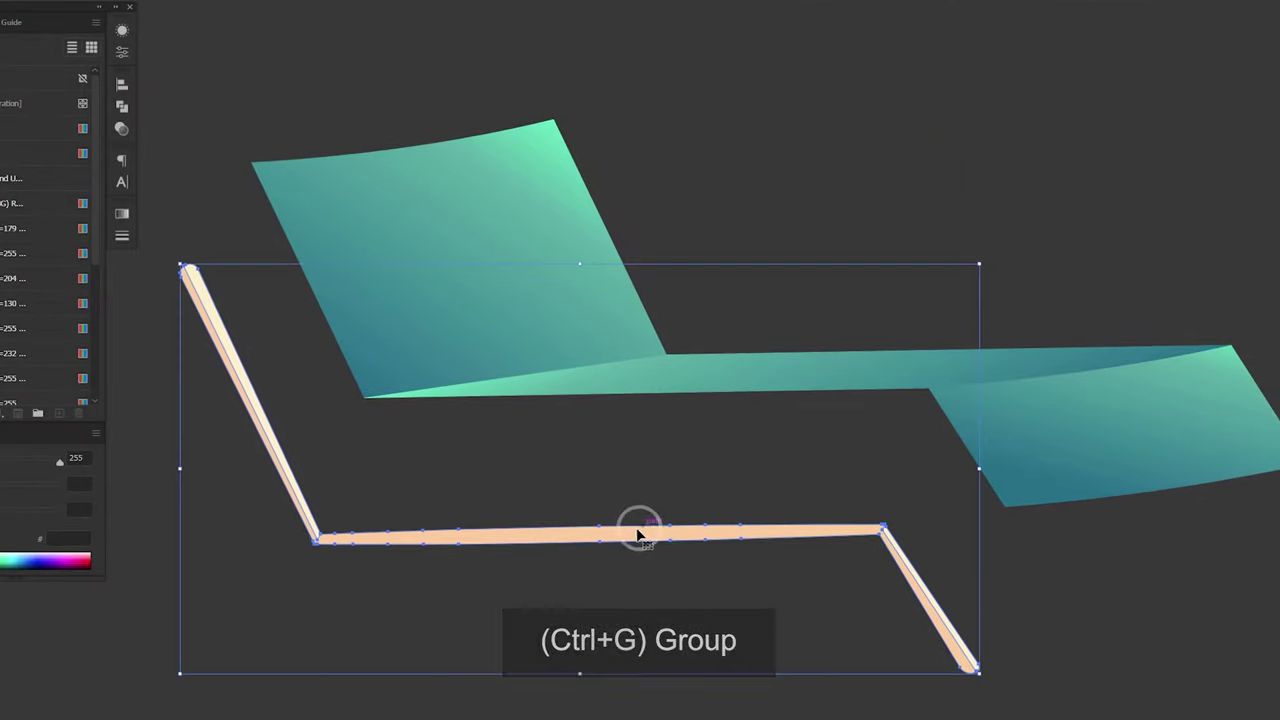
{"action": "left_click_drag", "start_coordinate": [642, 508], "coordinate": [676, 404]}
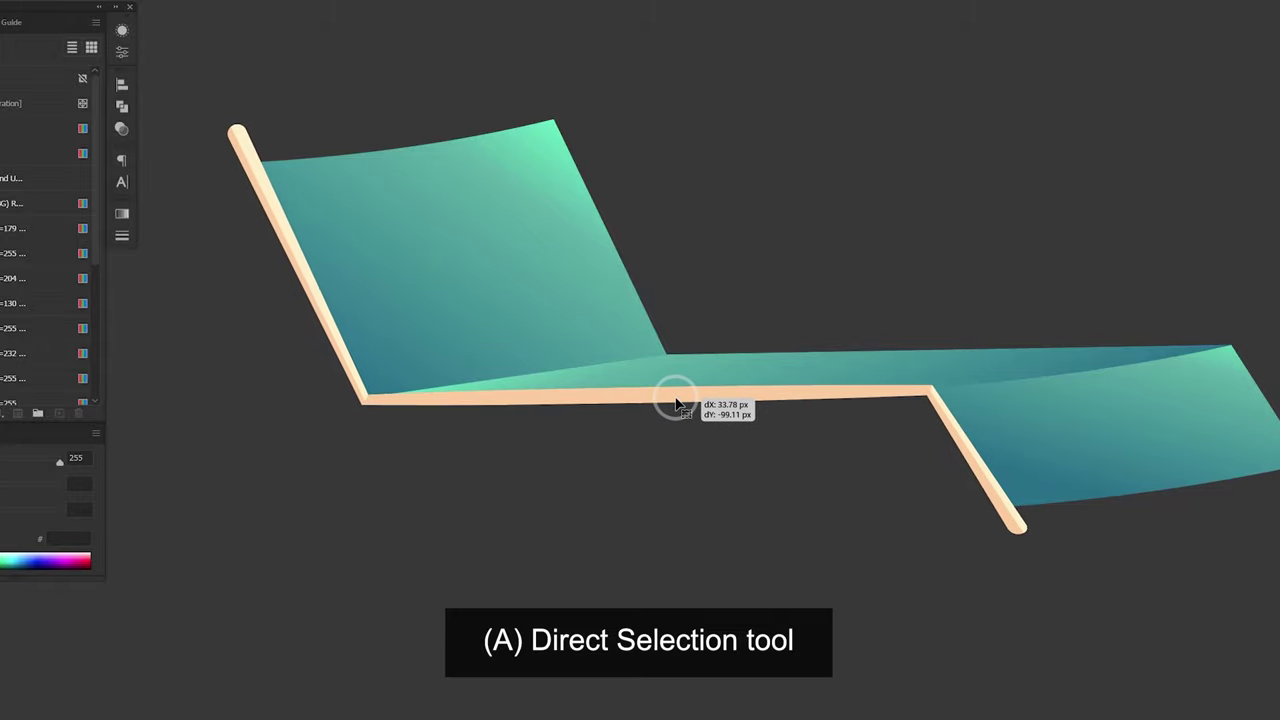
{"action": "key", "text": "a"}
{"action": "left_click_drag", "start_coordinate": [246, 130], "coordinate": [251, 143]}
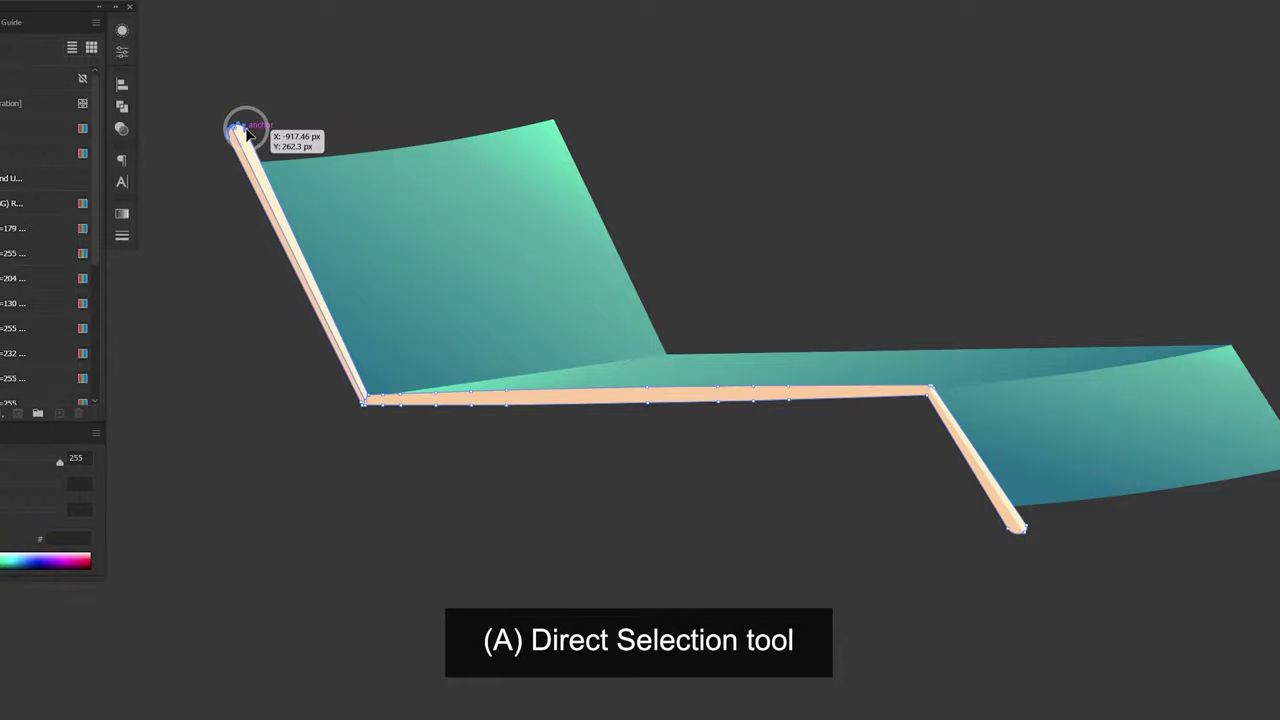
{"action": "key", "text": "v"}
Step: Duplicate the frame, placing the copy up and to the right
{"action": "left_click", "coordinate": [706, 309]}
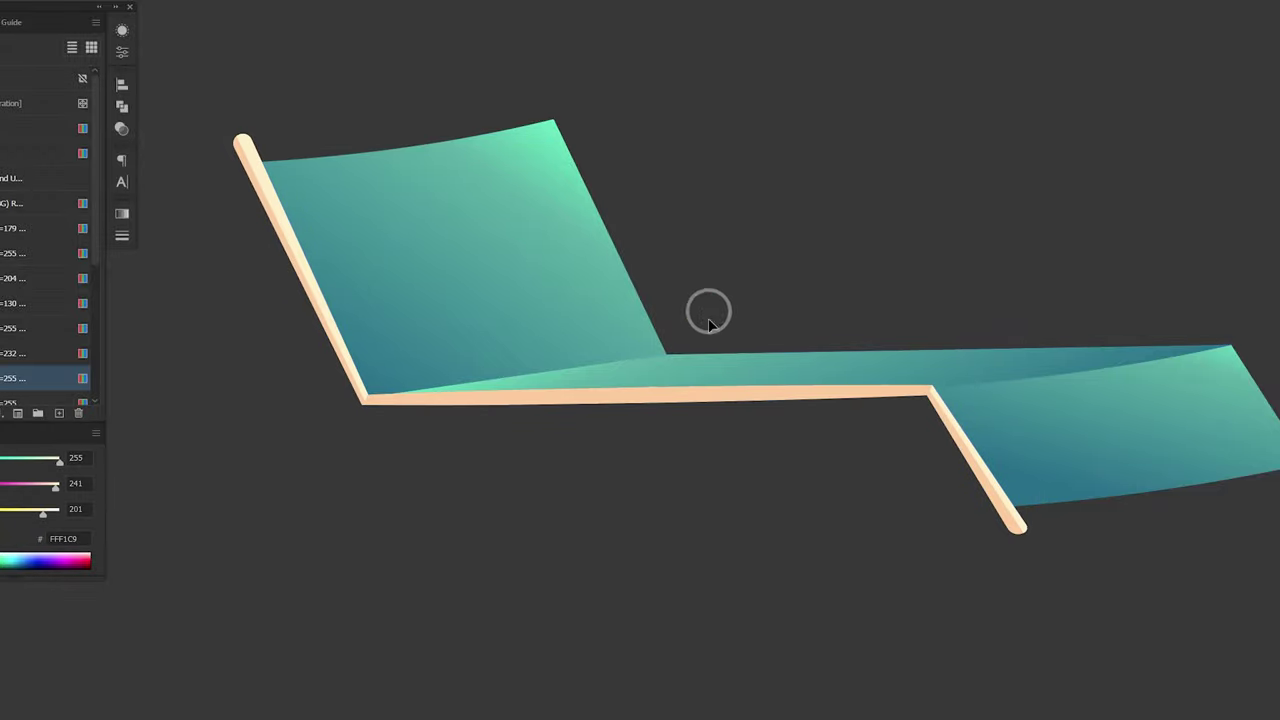
{"action": "left_click", "coordinate": [680, 394]}
{"action": "left_click_drag", "start_coordinate": [577, 401], "coordinate": [877, 352]}
Step: Send the copied frame to the back and nudge it down and left
{"action": "right_click", "coordinate": [534, 294]}
{"action": "mouse_move", "coordinate": [596, 446]}
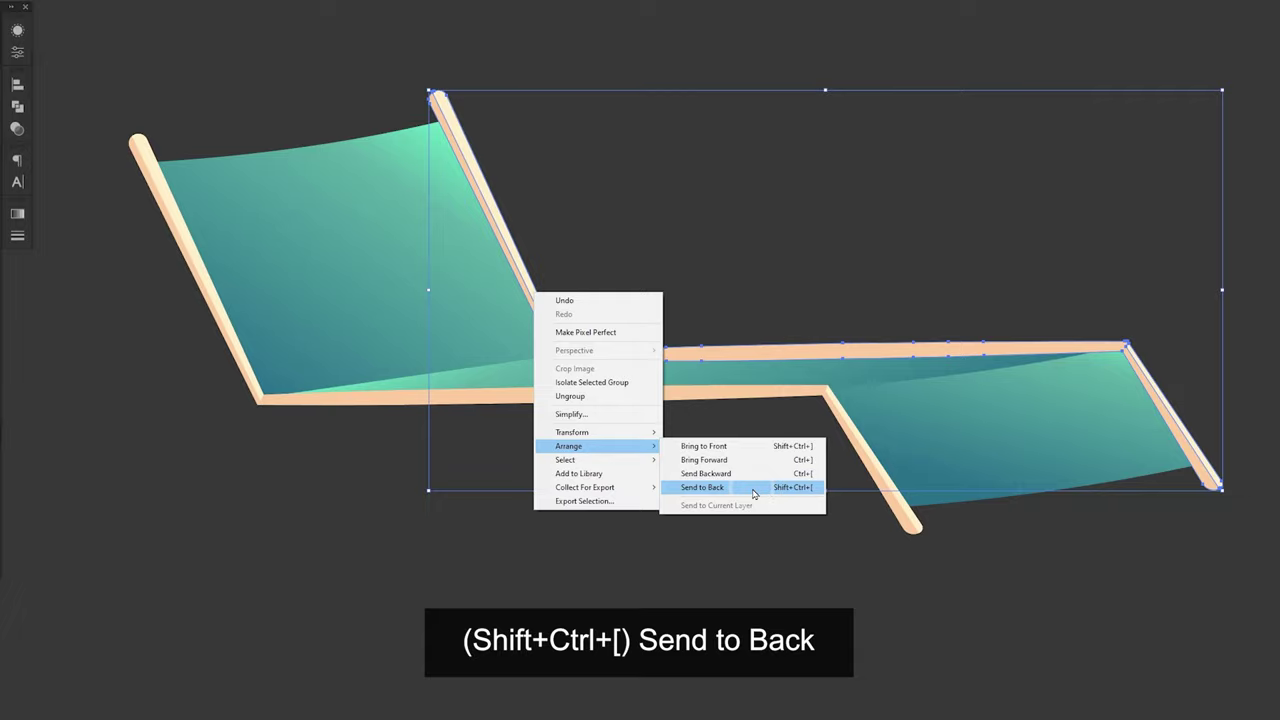
{"action": "left_click", "coordinate": [754, 488]}
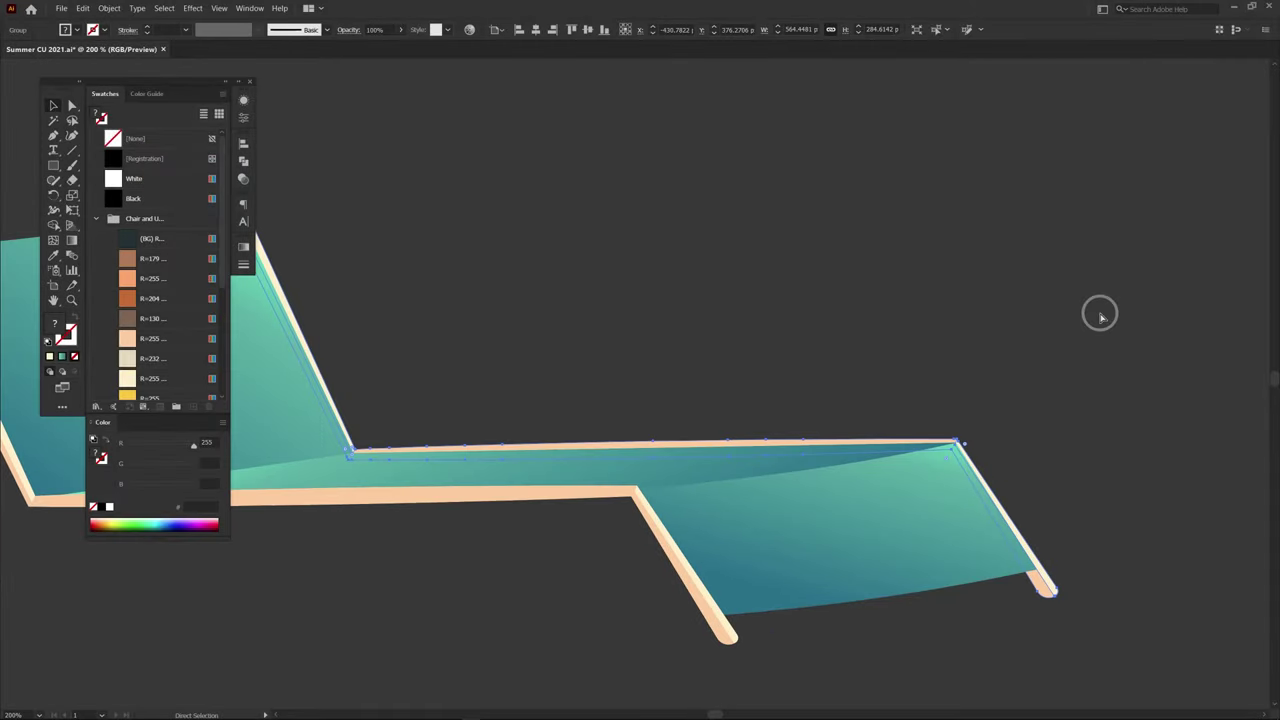
{"action": "key", "text": "v"}
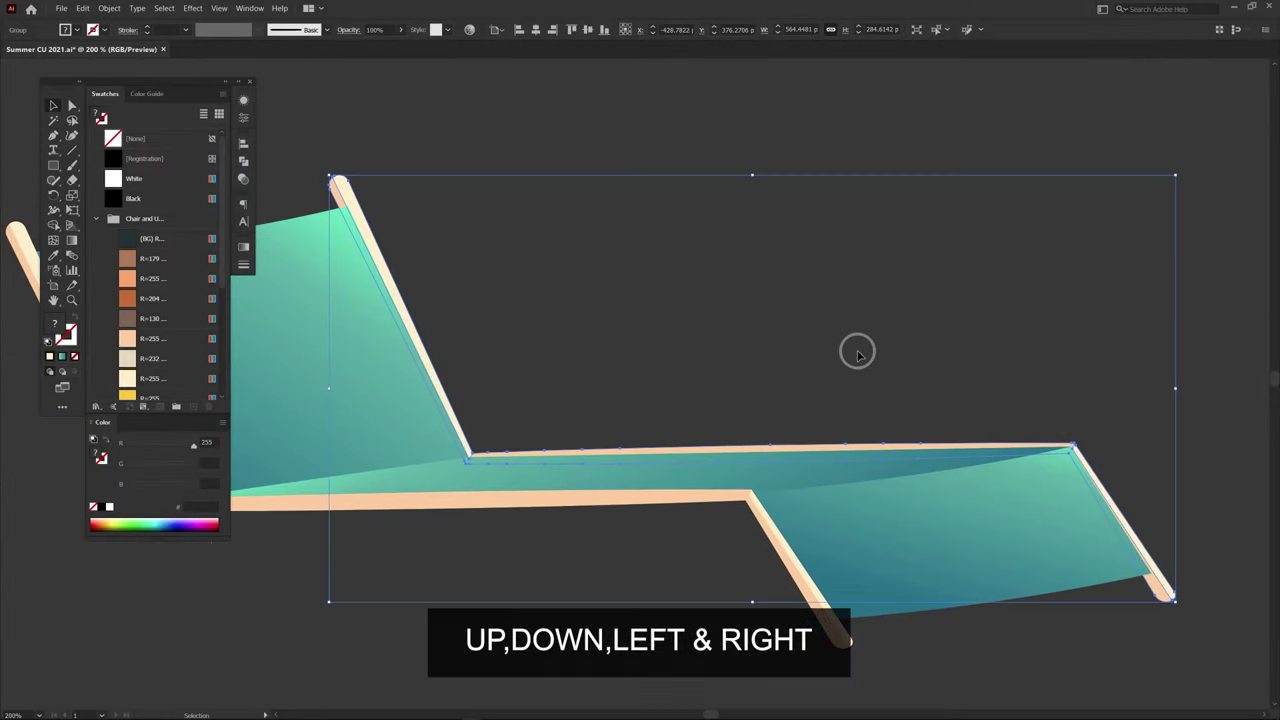
{"action": "key", "text": "Down"}
{"action": "key", "text": "Left"}
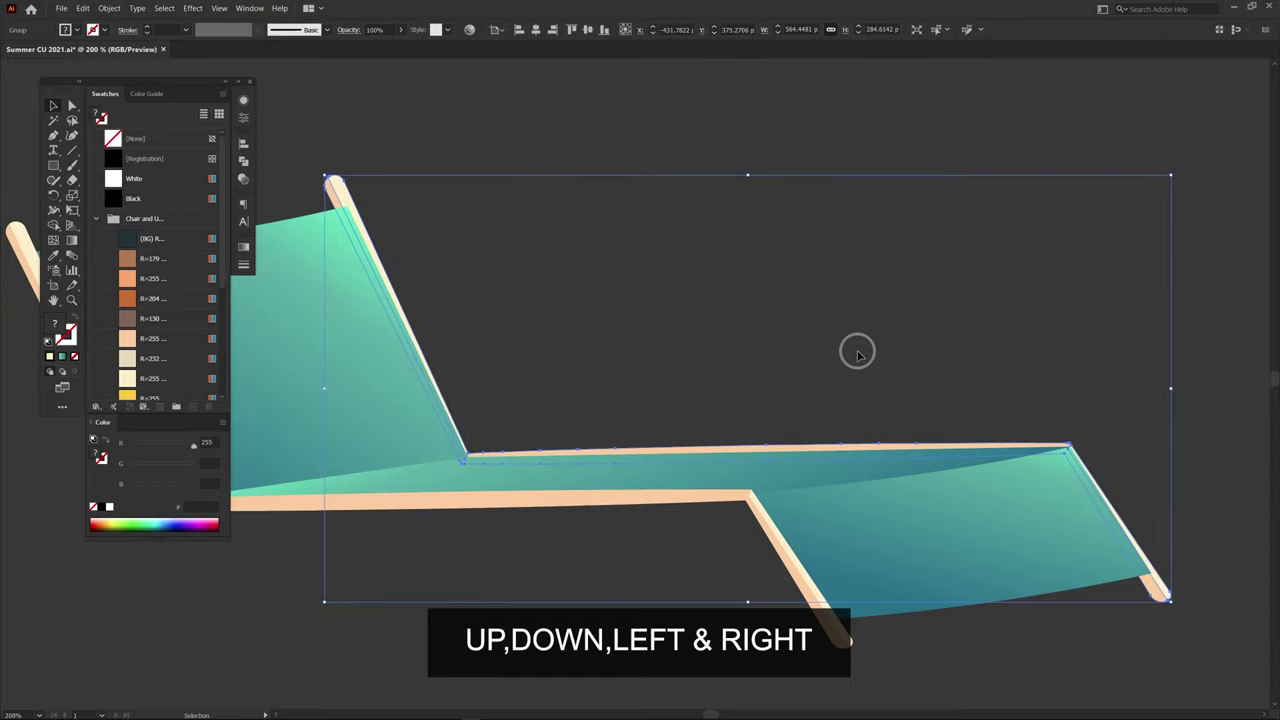
{"action": "key", "text": "Left"}
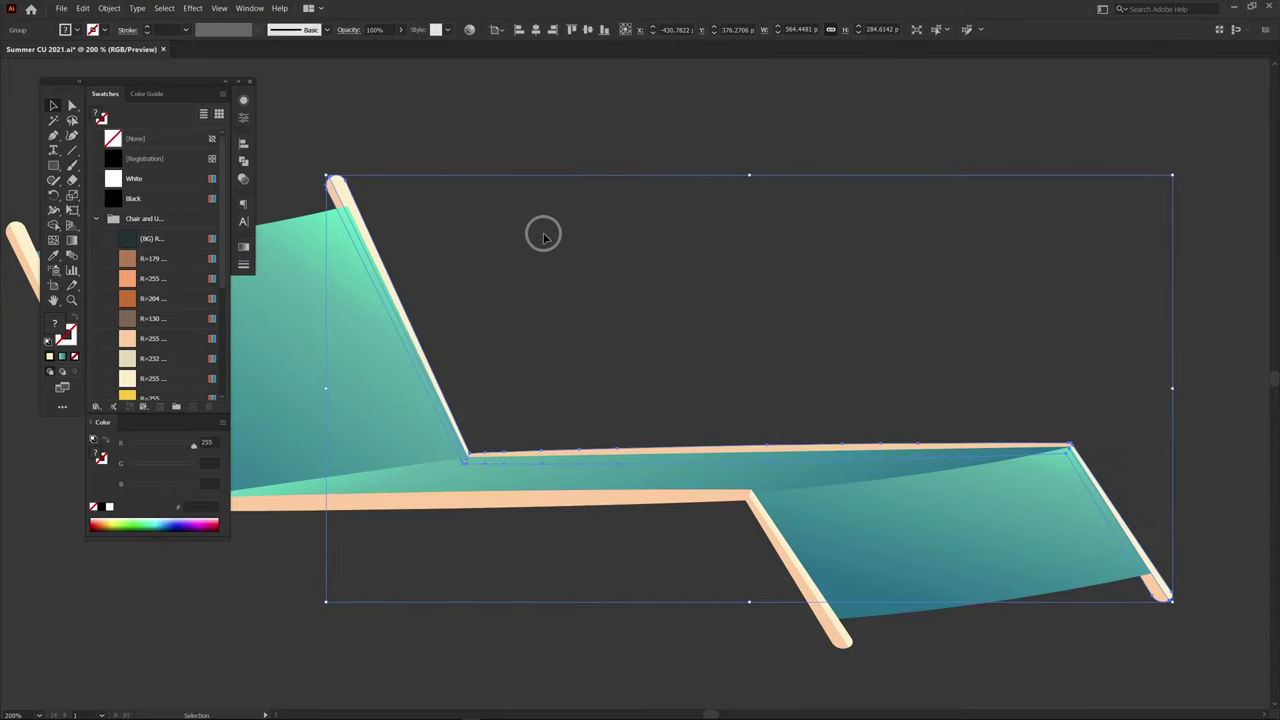
Step: Fine-tune the rear frame's alignment with the seat's far edge, nudging it right and up
{"action": "left_click", "coordinate": [1172, 438]}
{"action": "left_click", "coordinate": [1160, 586]}
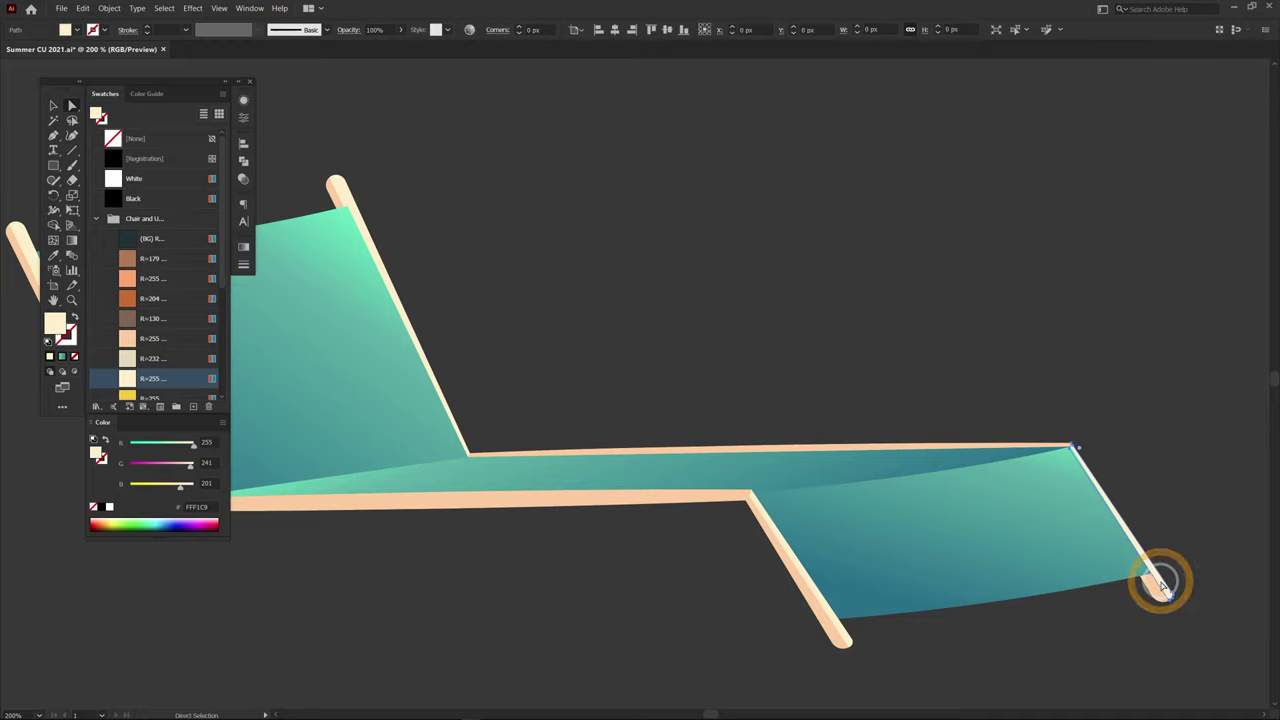
{"action": "left_click", "coordinate": [338, 182], "text": "shift"}
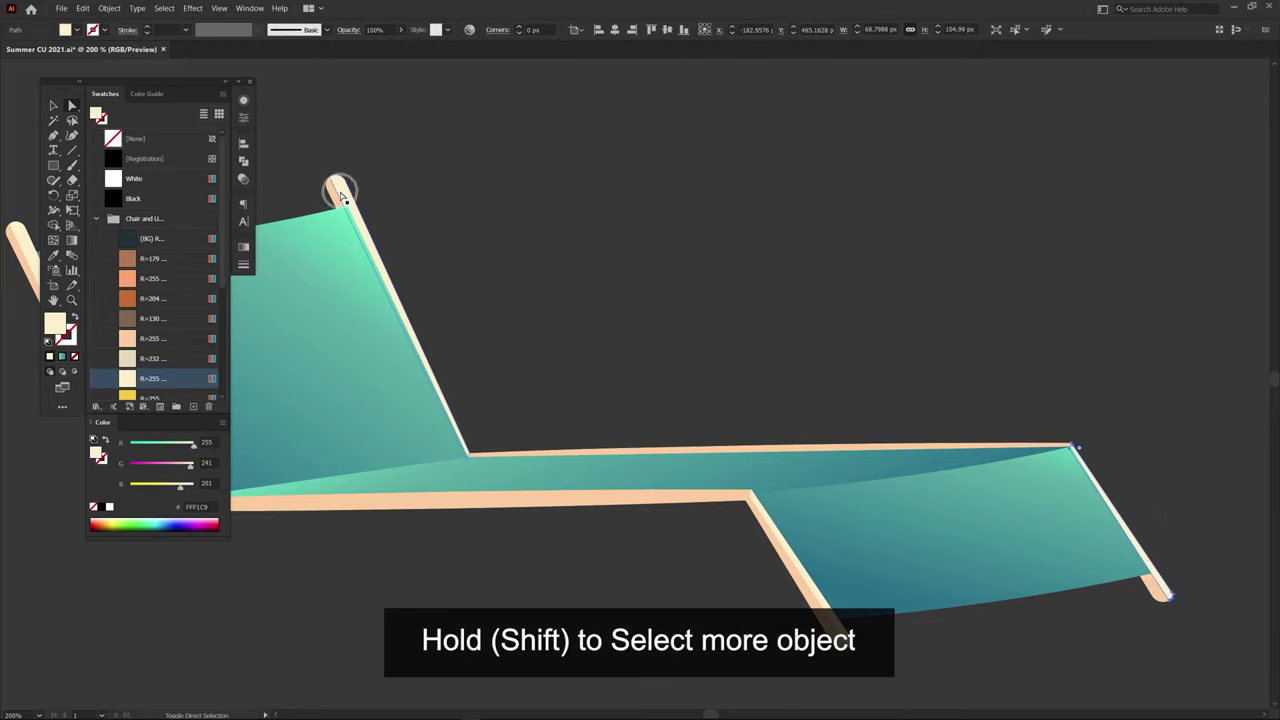
{"action": "left_click", "coordinate": [652, 224]}
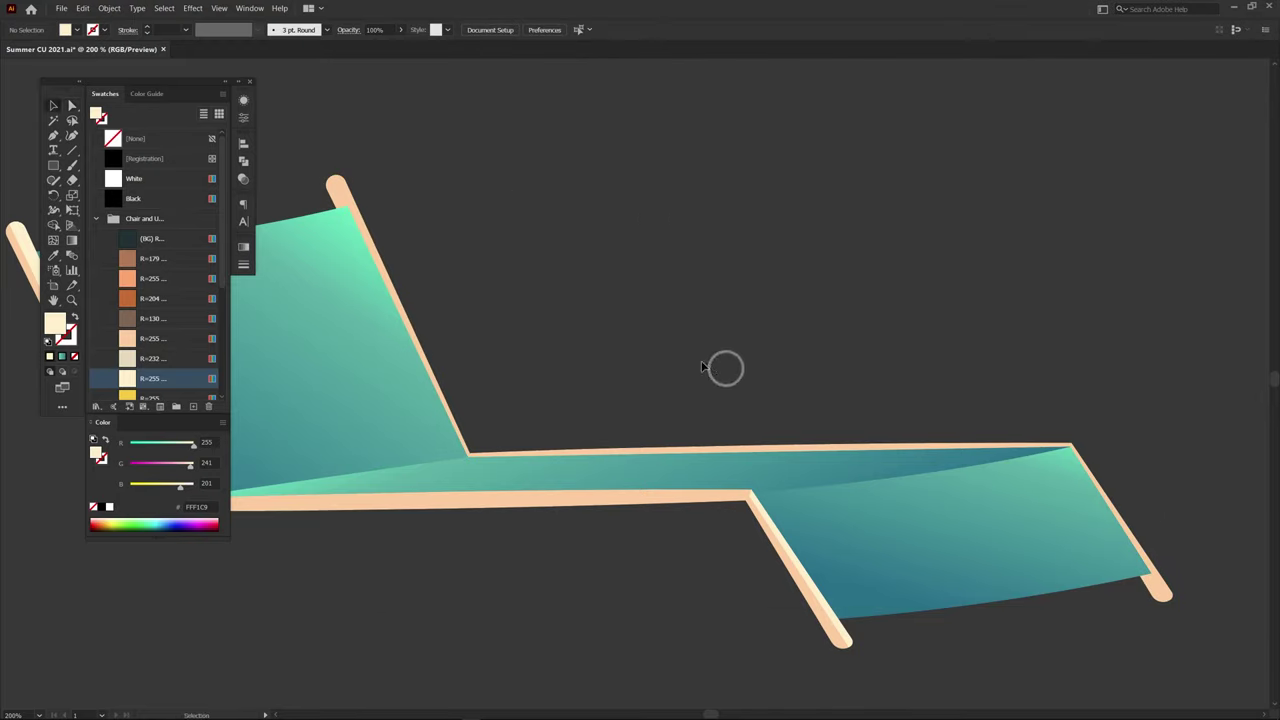
{"action": "left_click", "coordinate": [586, 452]}
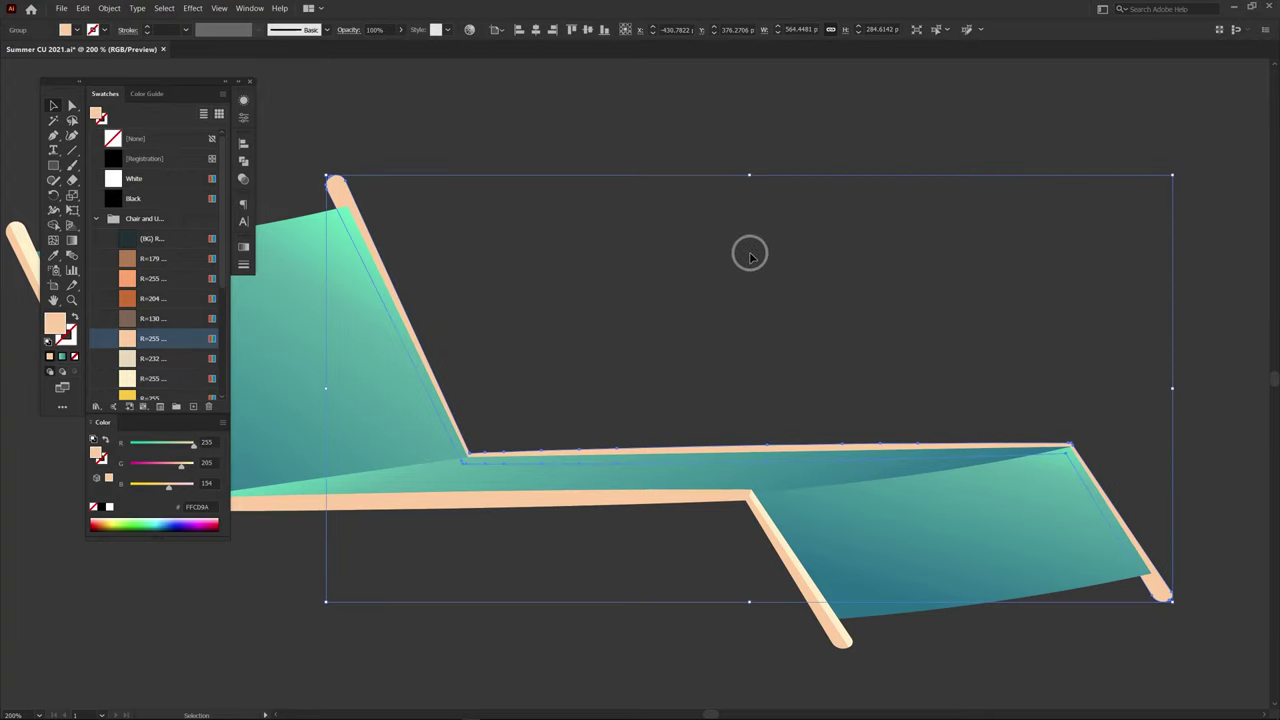
{"action": "key", "text": "Right"}
{"action": "key", "text": "Right"}
{"action": "key", "text": "Up"}
{"action": "key", "text": "Up"}
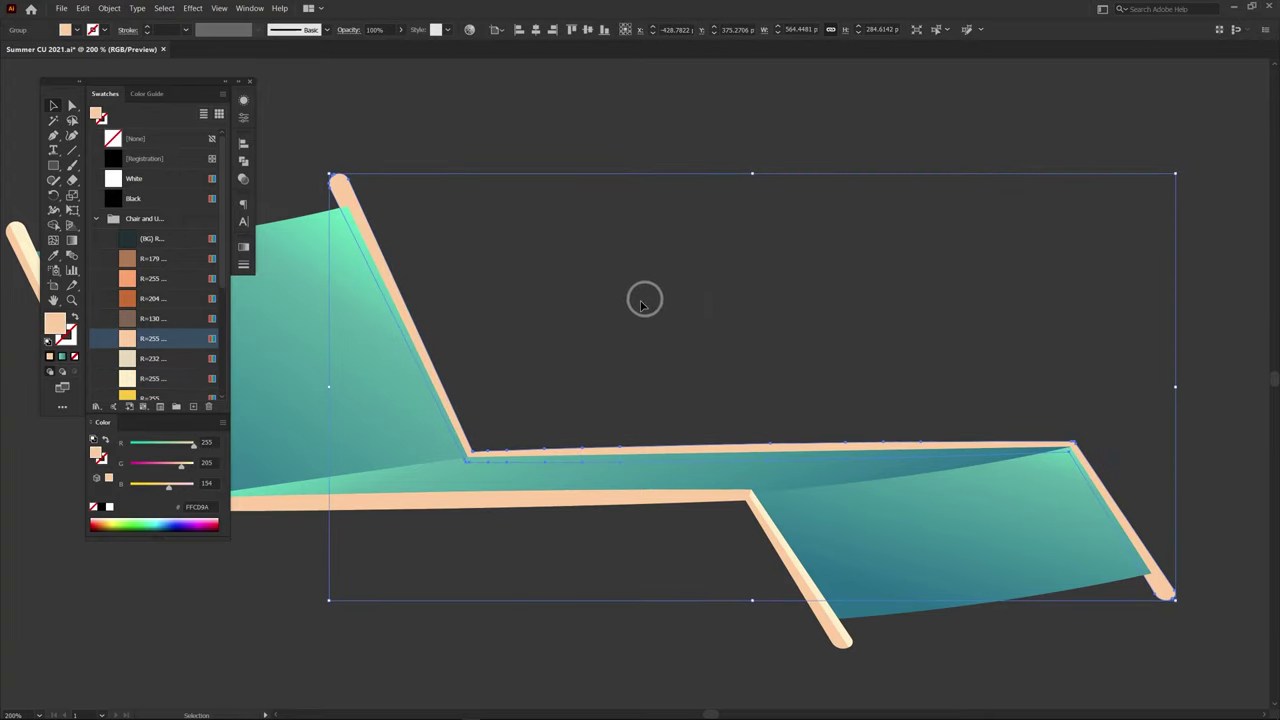
{"action": "left_click", "coordinate": [640, 302]}
{"action": "left_click_drag", "start_coordinate": [629, 300], "coordinate": [829, 255]}
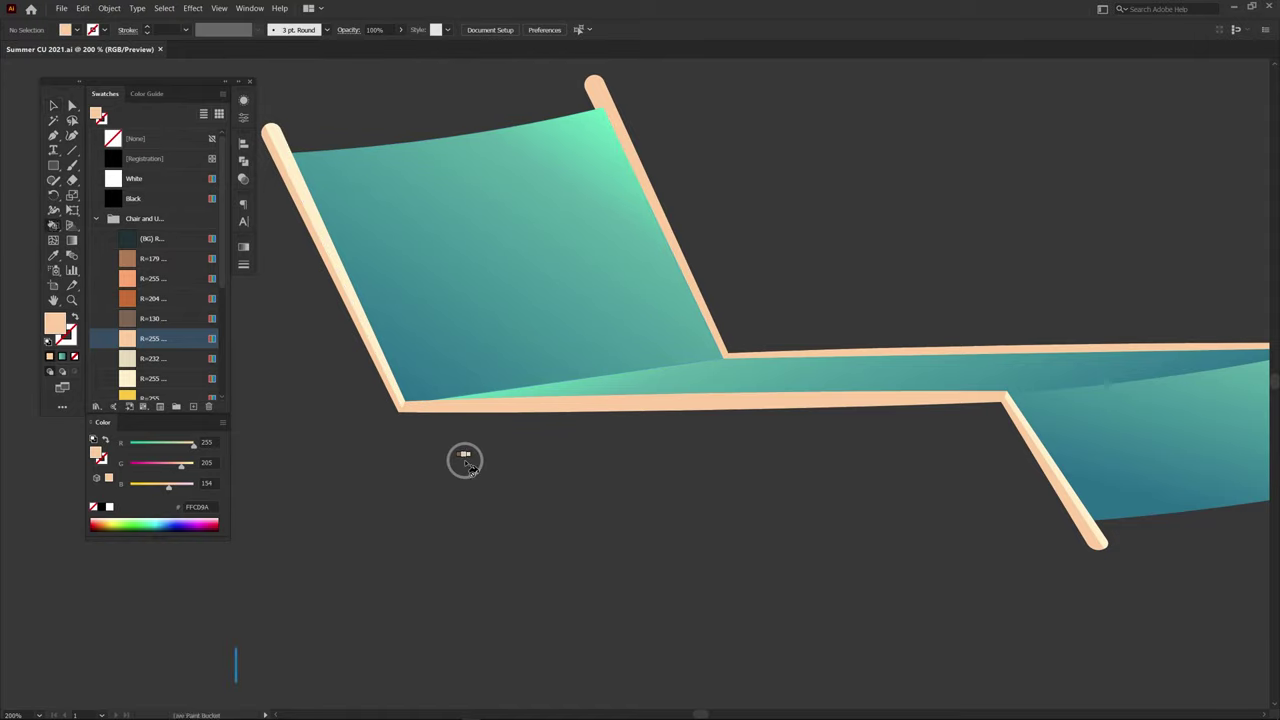
Step: Draw a small peach bar below the chair and round its right end
{"action": "key", "text": "m"}
{"action": "left_click_drag", "start_coordinate": [443, 477], "coordinate": [560, 488]}
{"action": "key", "text": "a"}
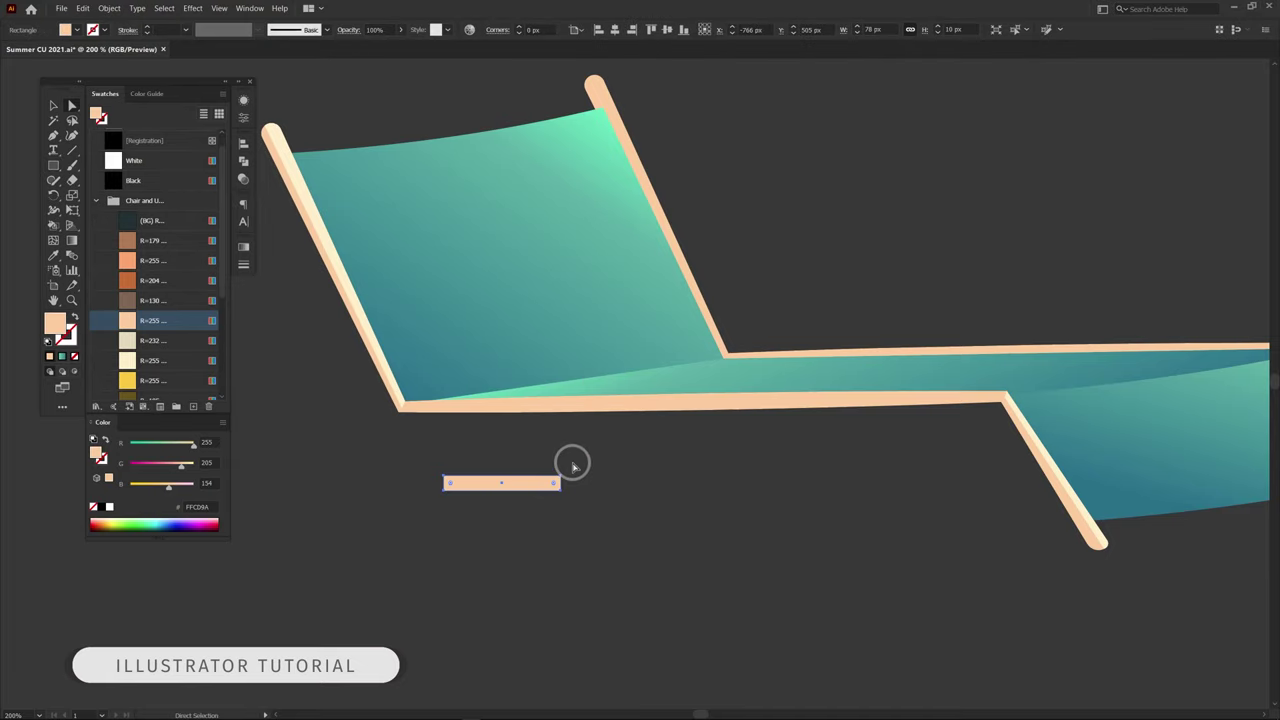
{"action": "left_click", "coordinate": [548, 483]}
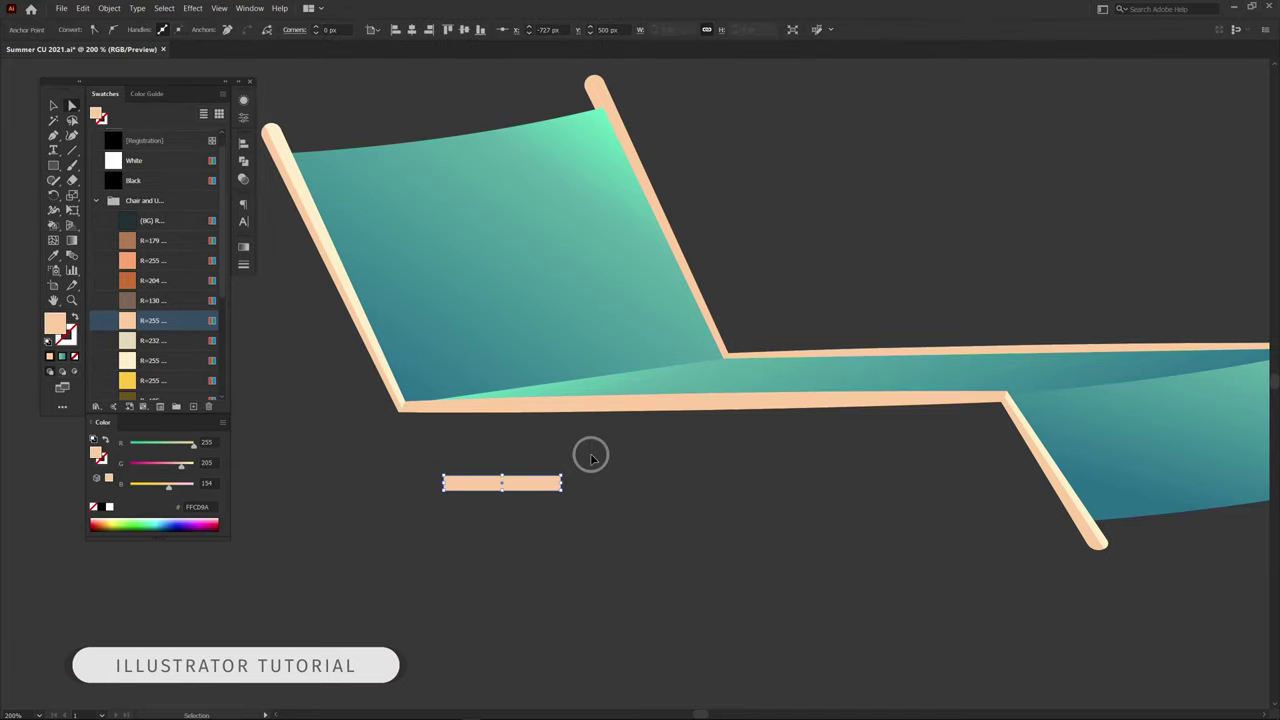
{"action": "key", "text": "ctrl+plus"}
{"action": "left_click_drag", "start_coordinate": [622, 394], "coordinate": [602, 396]}
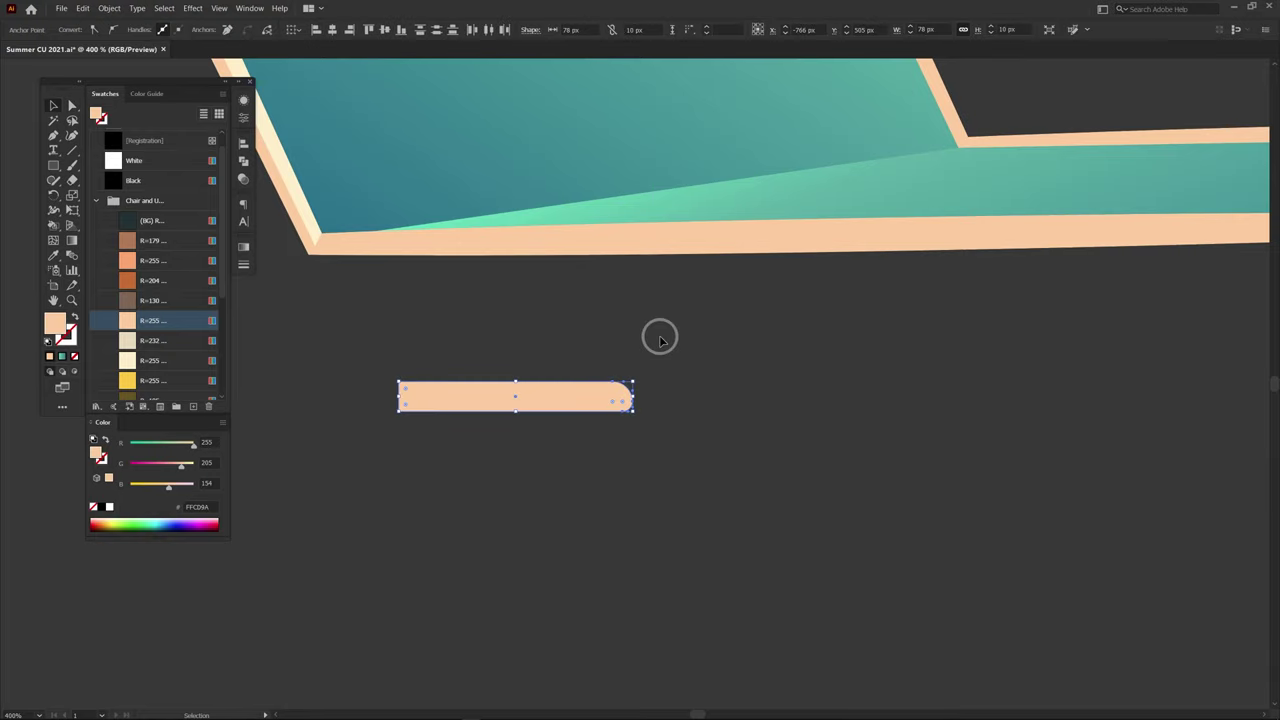
Step: Taper the bar's left end narrower with the Scale tool
{"action": "key", "text": "s"}
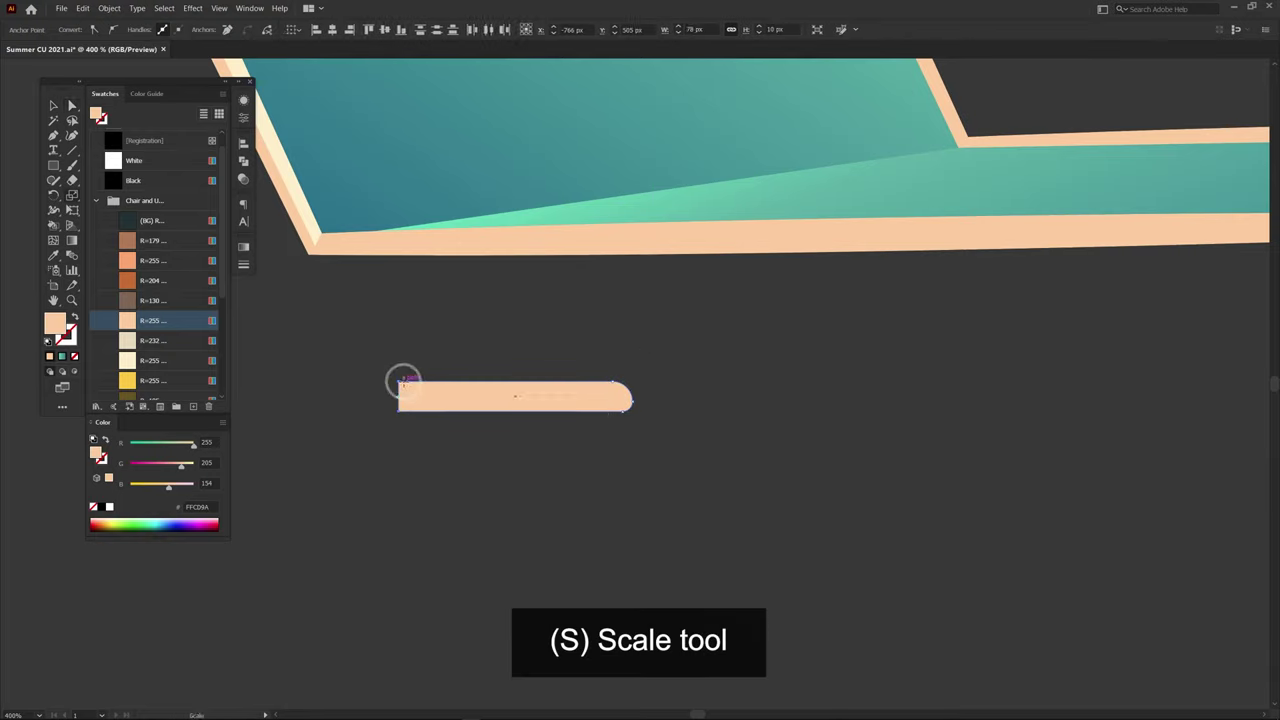
{"action": "left_click_drag", "start_coordinate": [400, 385], "coordinate": [401, 389]}
{"action": "key", "text": "v"}
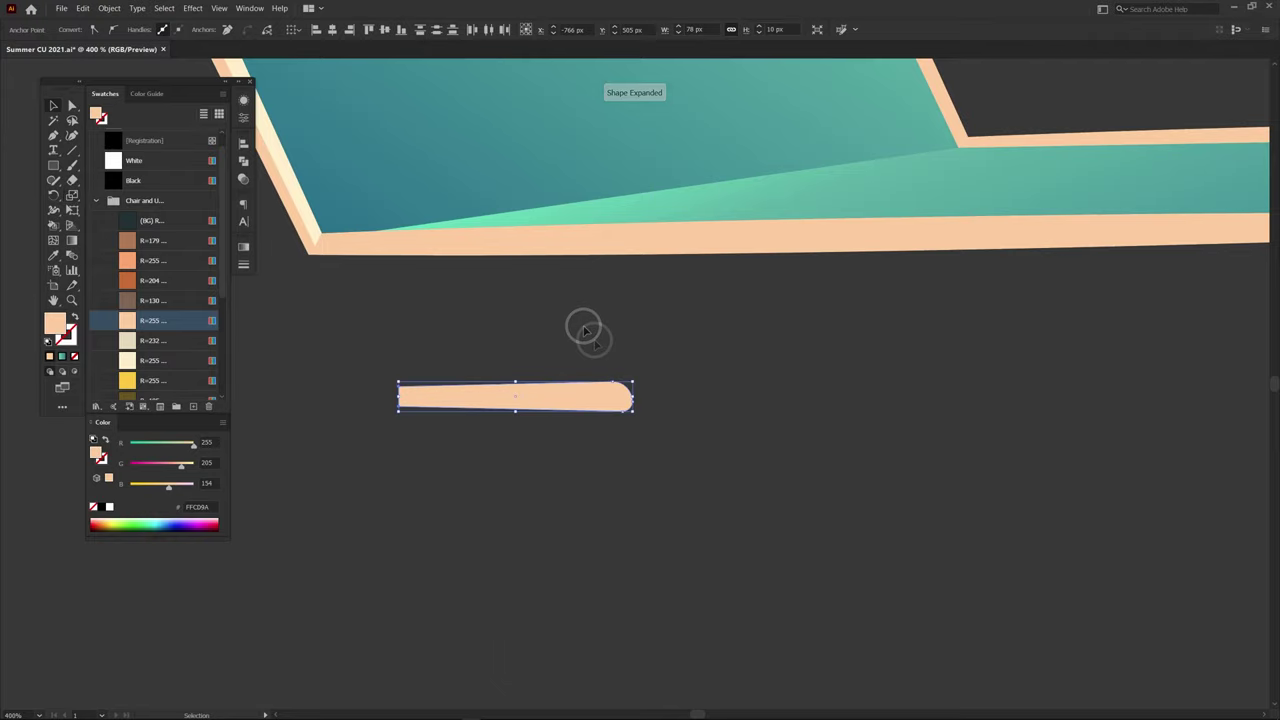
{"action": "left_click", "coordinate": [617, 342]}
{"action": "left_click", "coordinate": [602, 392]}
Step: Rotate the bar into a diagonal leg stick and position it near the frame corner
{"action": "key", "text": "r"}
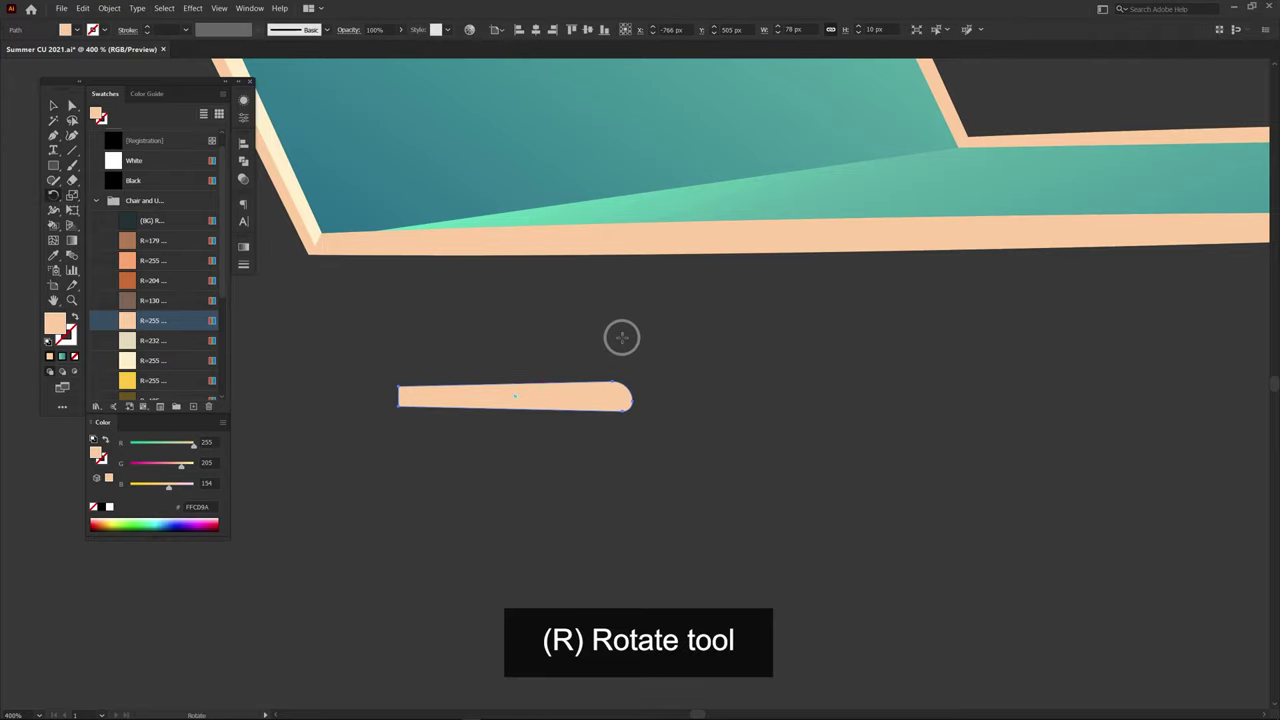
{"action": "left_click_drag", "start_coordinate": [620, 335], "coordinate": [551, 487]}
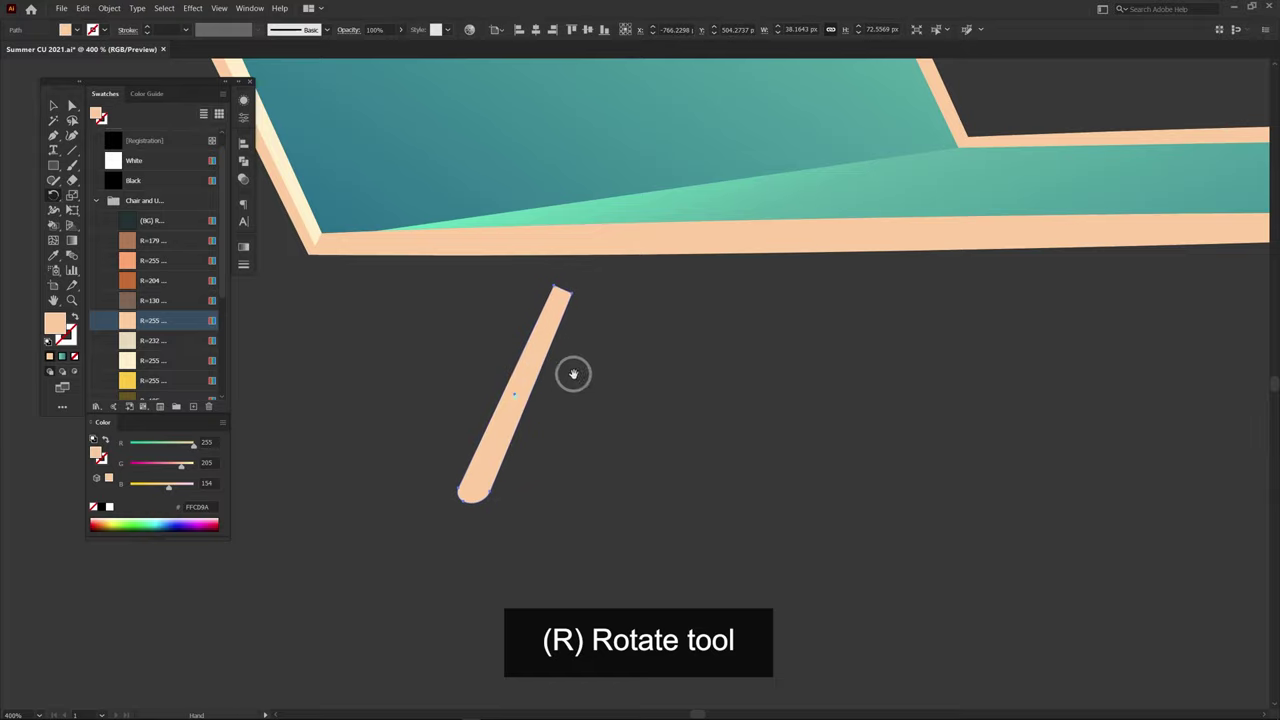
{"action": "mouse_move", "coordinate": [571, 371]}
{"action": "left_mouse_down"}
{"action": "mouse_move", "coordinate": [766, 414]}
{"action": "mouse_move", "coordinate": [490, 358]}
{"action": "mouse_move", "coordinate": [500, 350]}
{"action": "left_mouse_up"}
{"action": "key", "text": "v"}
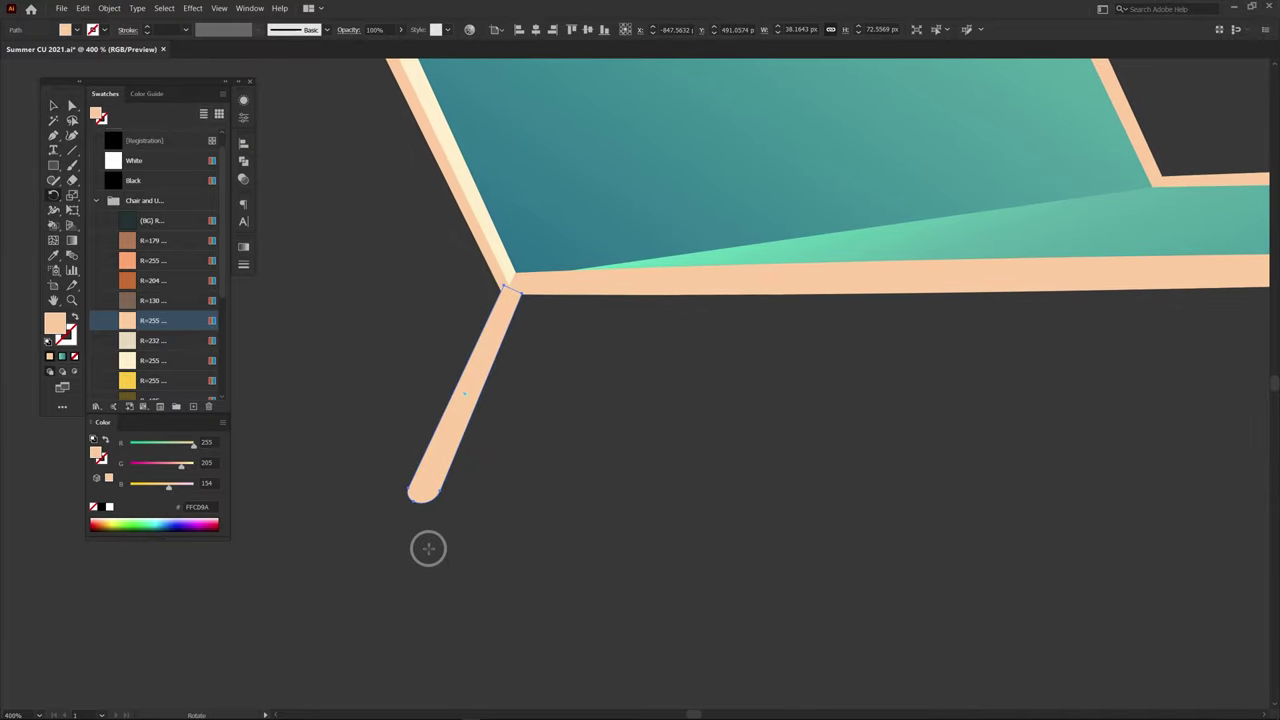
{"action": "left_click_drag", "start_coordinate": [428, 546], "coordinate": [449, 551]}
{"action": "left_click_drag", "start_coordinate": [473, 374], "coordinate": [484, 385]}
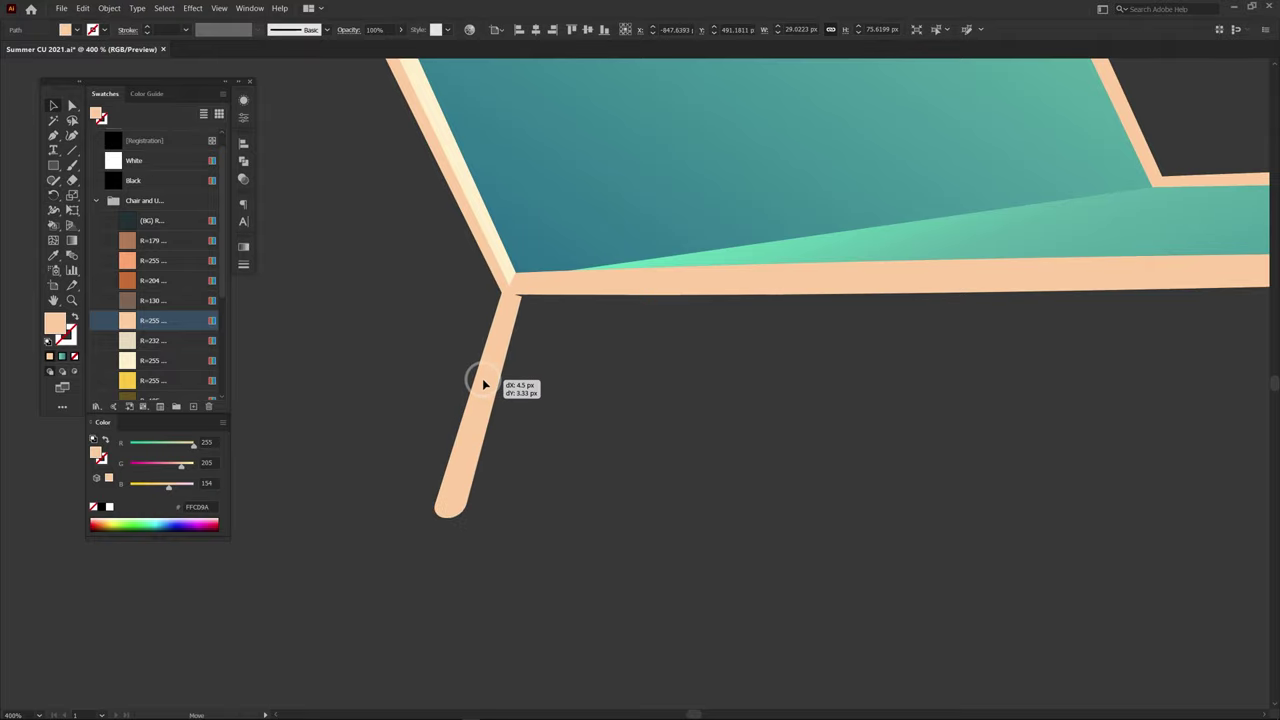
Step: Resize and stretch the leg so it reaches the seat's left corner
{"action": "key", "text": "ctrl+minus"}
{"action": "key", "text": "ctrl+minus"}
{"action": "key", "text": "ctrl+minus"}
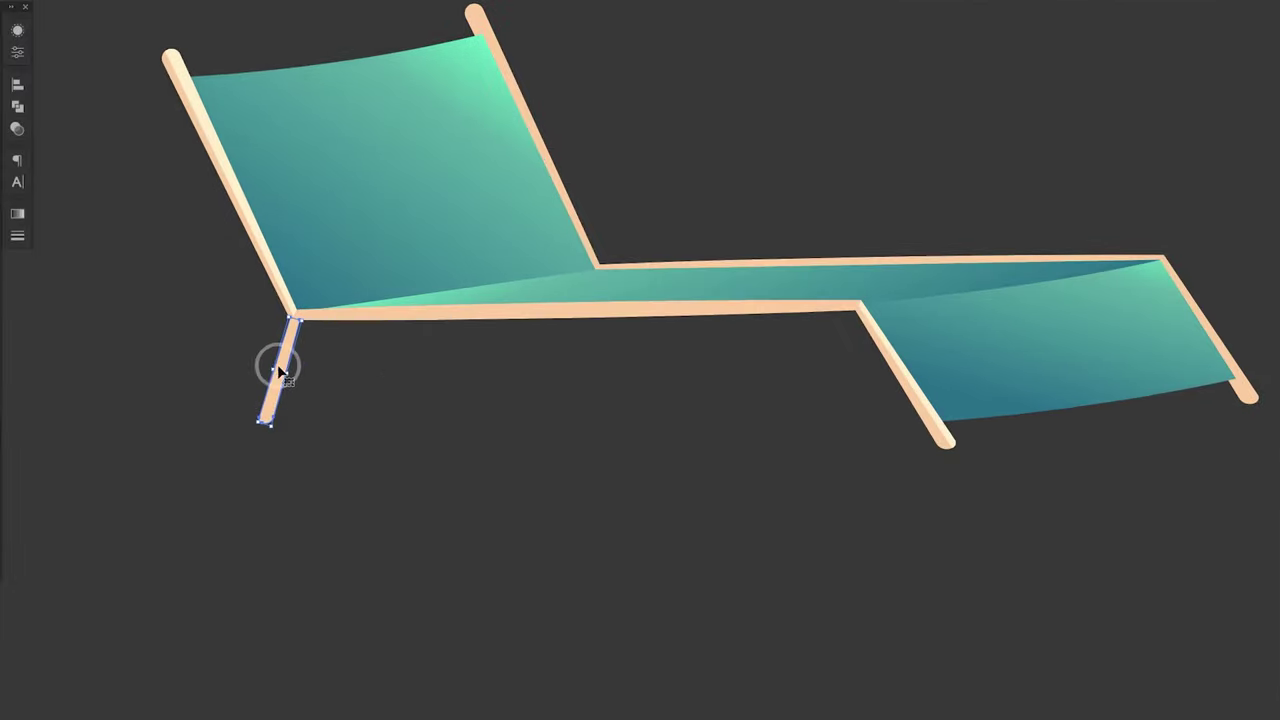
{"action": "left_click_drag", "start_coordinate": [277, 363], "coordinate": [836, 350]}
{"action": "left_click_drag", "start_coordinate": [809, 420], "coordinate": [777, 447]}
{"action": "left_click_drag", "start_coordinate": [845, 313], "coordinate": [857, 294]}
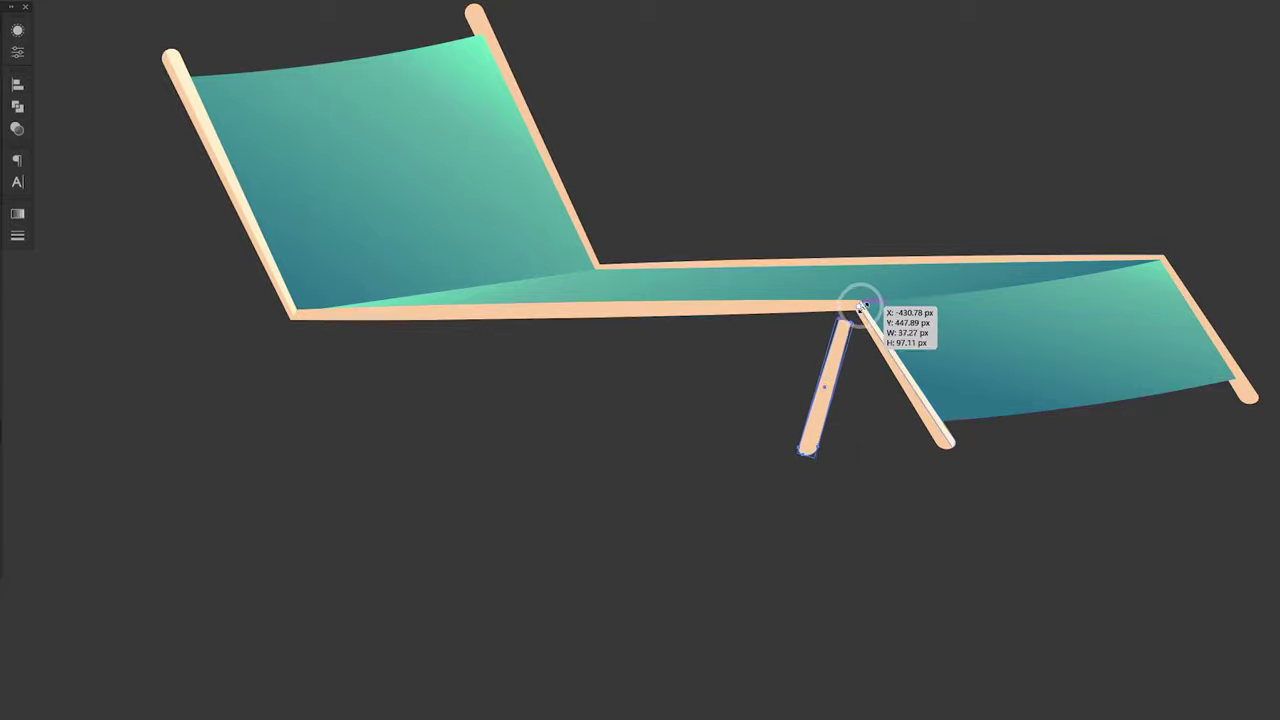
{"action": "mouse_move", "coordinate": [809, 423]}
{"action": "left_mouse_down"}
{"action": "mouse_move", "coordinate": [251, 434]}
{"action": "mouse_move", "coordinate": [255, 446]}
{"action": "left_mouse_up"}
Step: Send the leg behind the seat with Ctrl+[ and snap its top point onto the seat corner
{"action": "key", "text": "ctrl+bracketleft"}
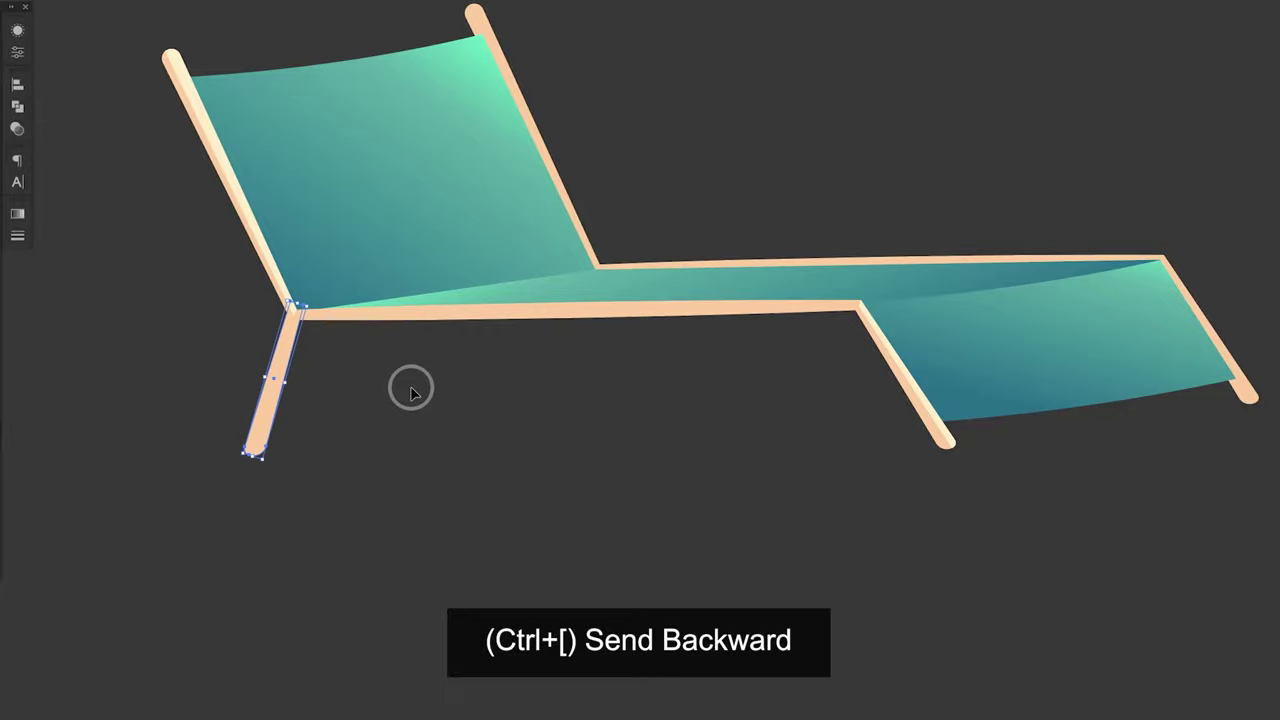
{"action": "scroll", "coordinate": [557, 386], "scroll_direction": "up", "scroll_amount": 3}
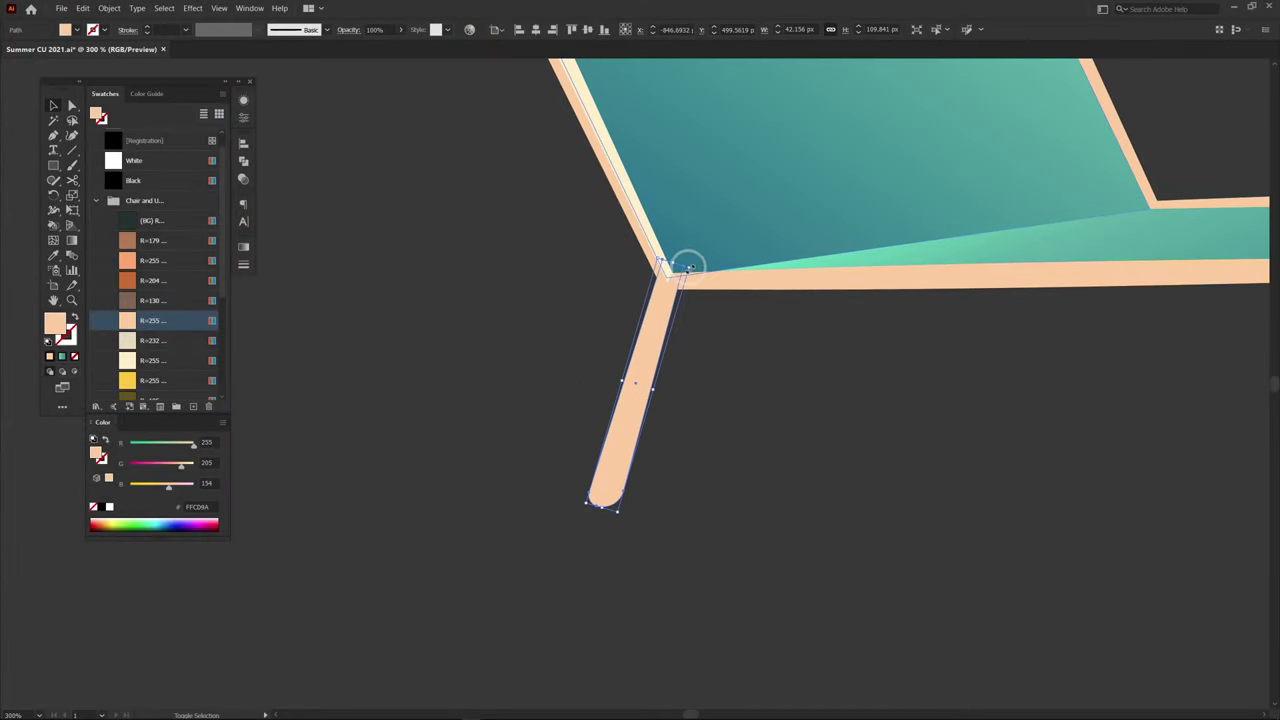
{"action": "left_click_drag", "start_coordinate": [685, 268], "coordinate": [679, 280]}
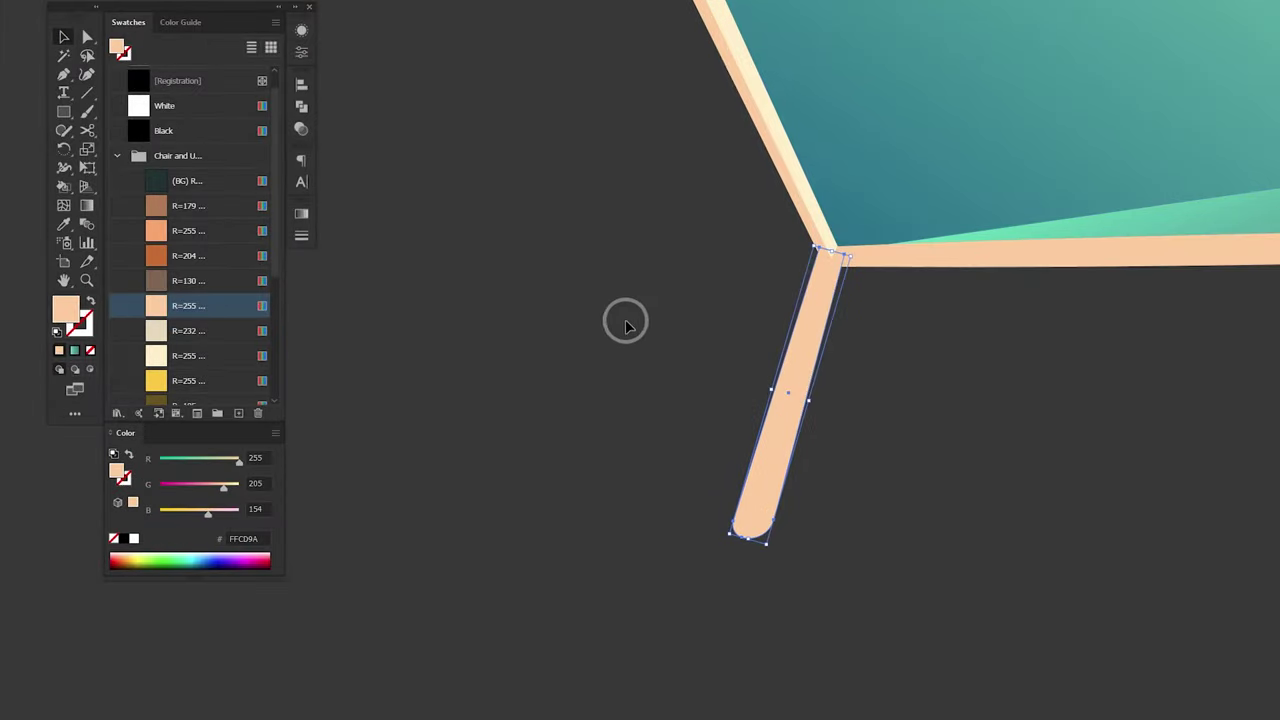
Step: Fill the leg with a two-stop peach gradient running along its length
{"action": "left_click", "coordinate": [243, 246]}
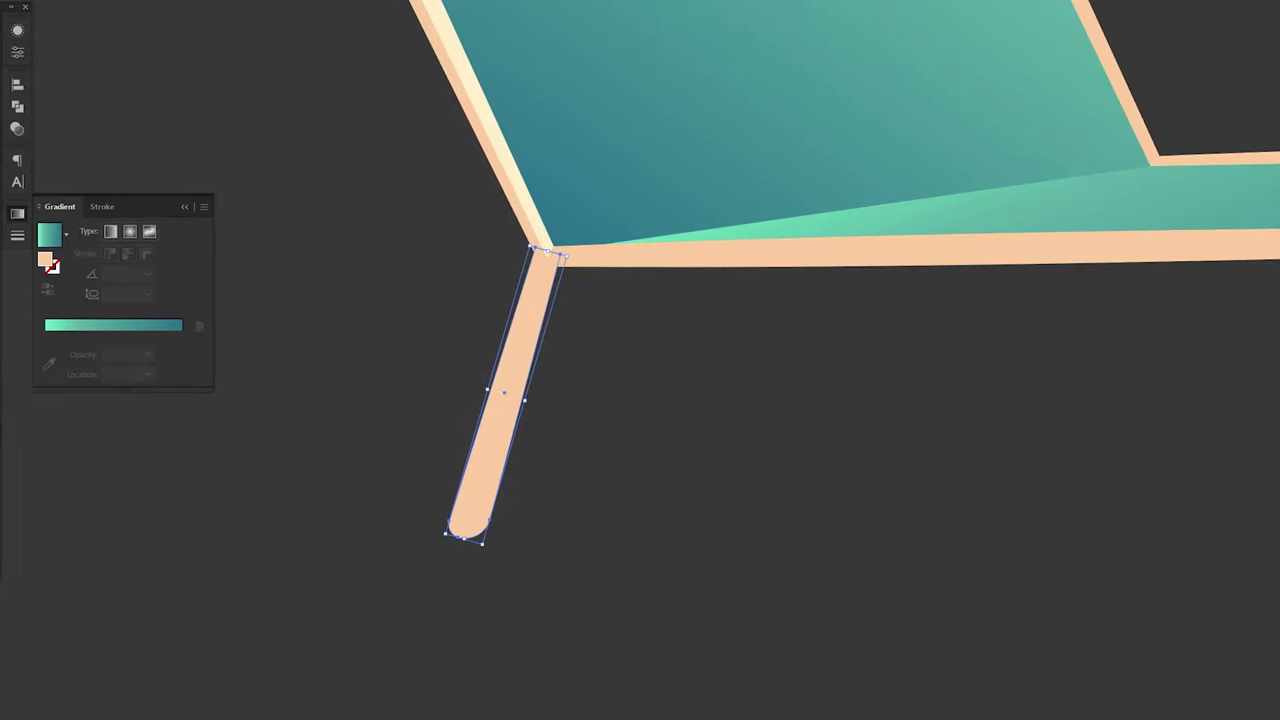
{"action": "left_click", "coordinate": [71, 341]}
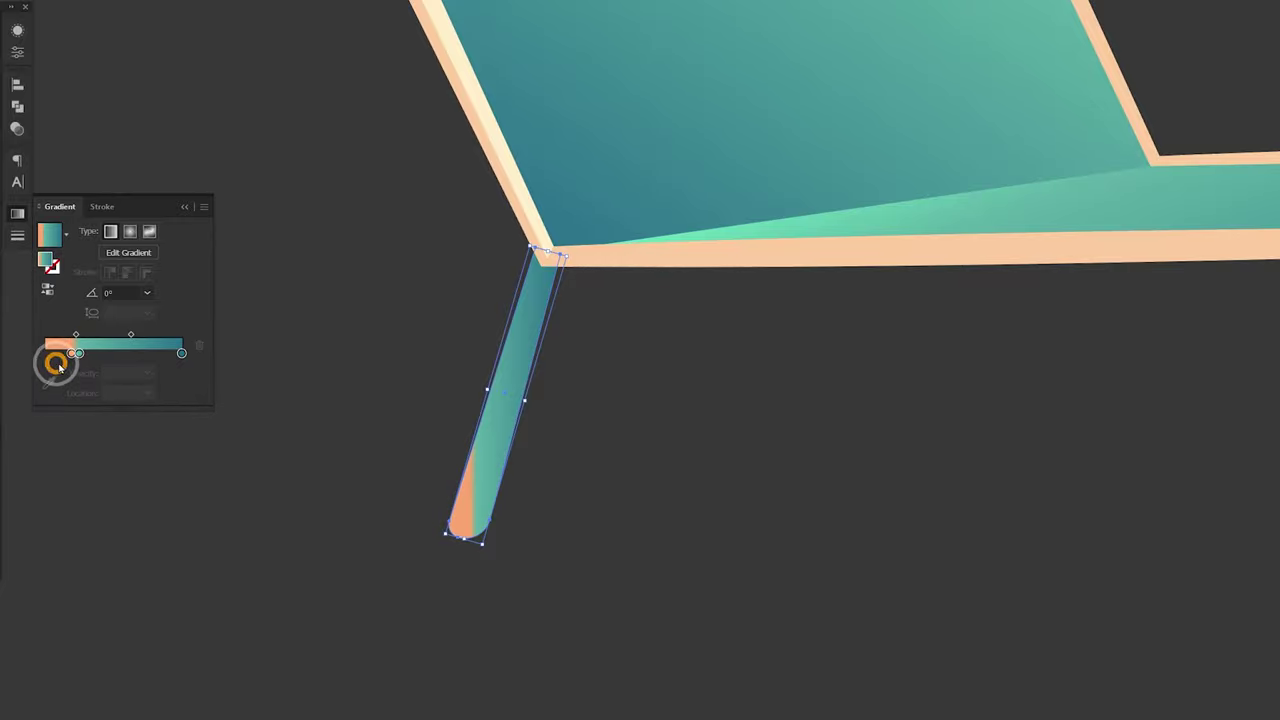
{"action": "left_click_drag", "start_coordinate": [77, 354], "coordinate": [82, 380]}
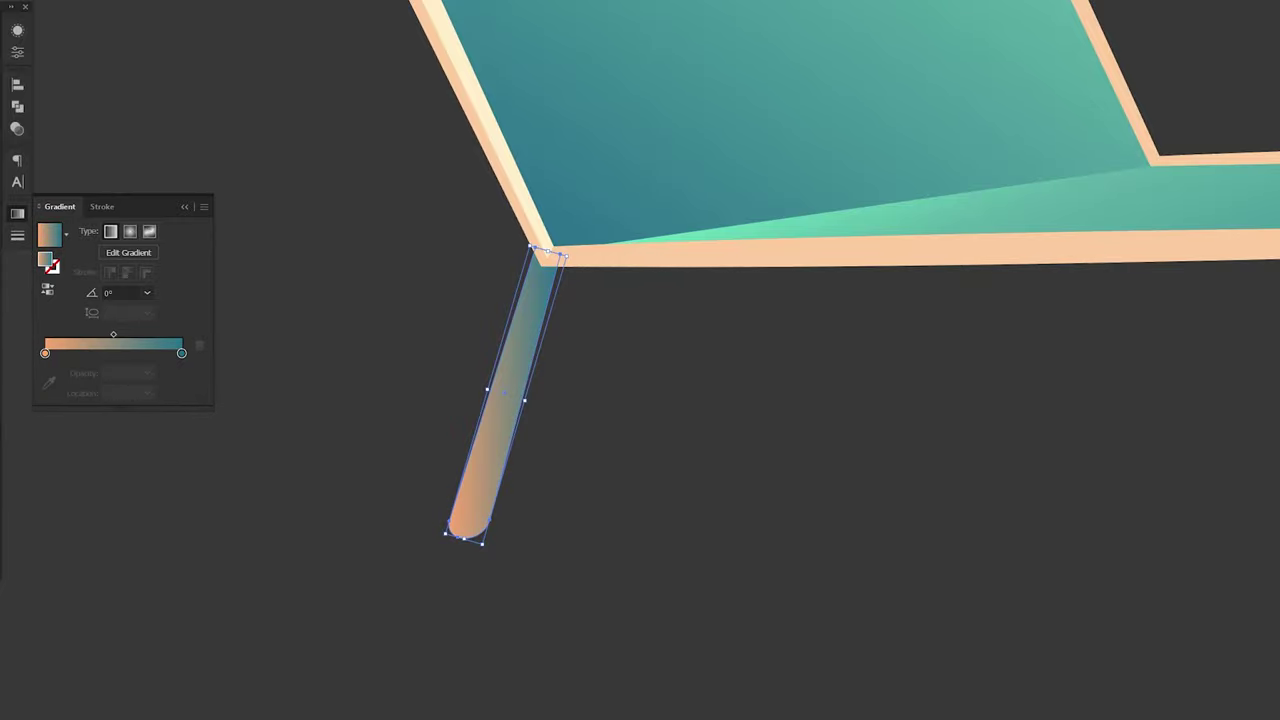
{"action": "left_click", "coordinate": [180, 354]}
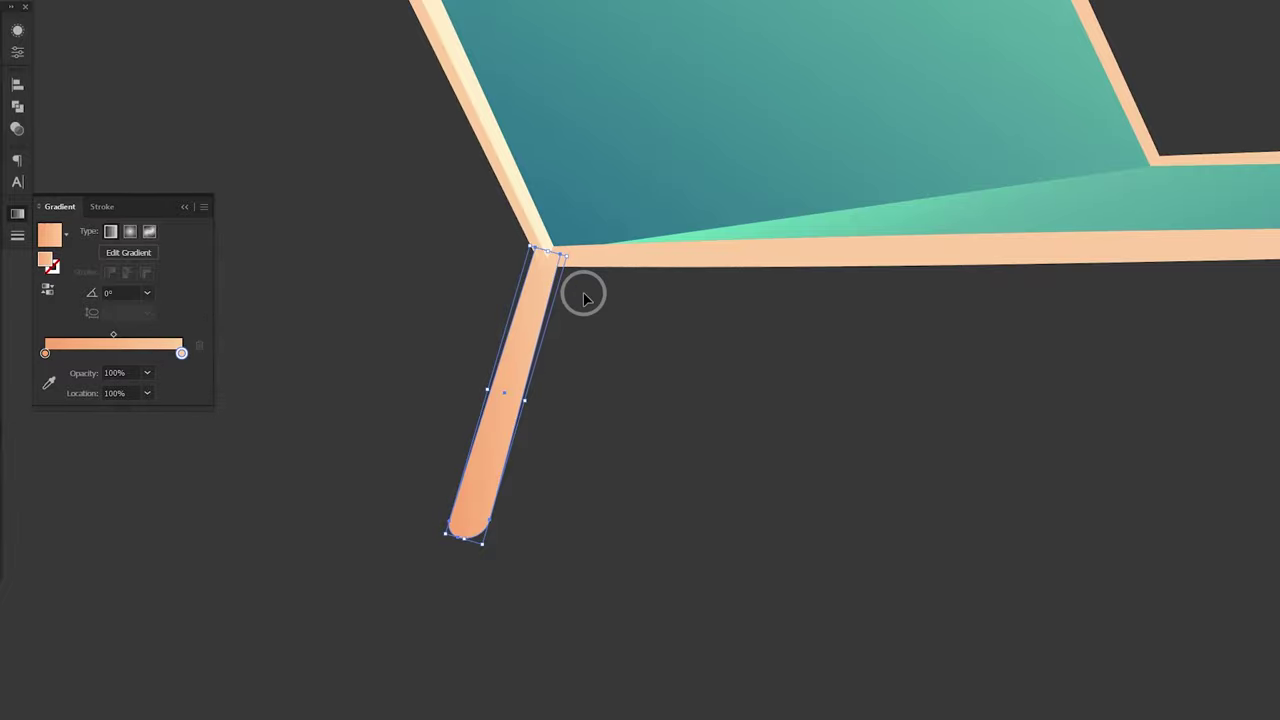
{"action": "key", "text": "g"}
{"action": "left_click_drag", "start_coordinate": [552, 296], "coordinate": [500, 515]}
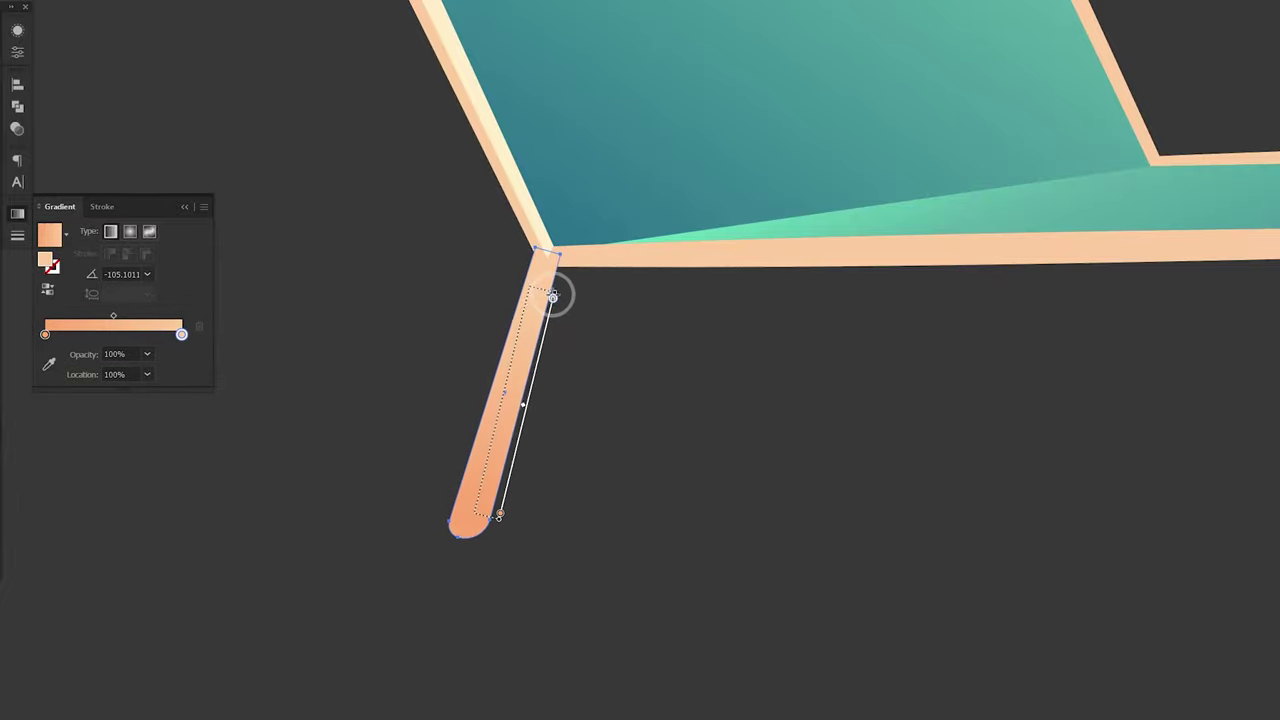
{"action": "left_click_drag", "start_coordinate": [438, 612], "coordinate": [566, 191]}
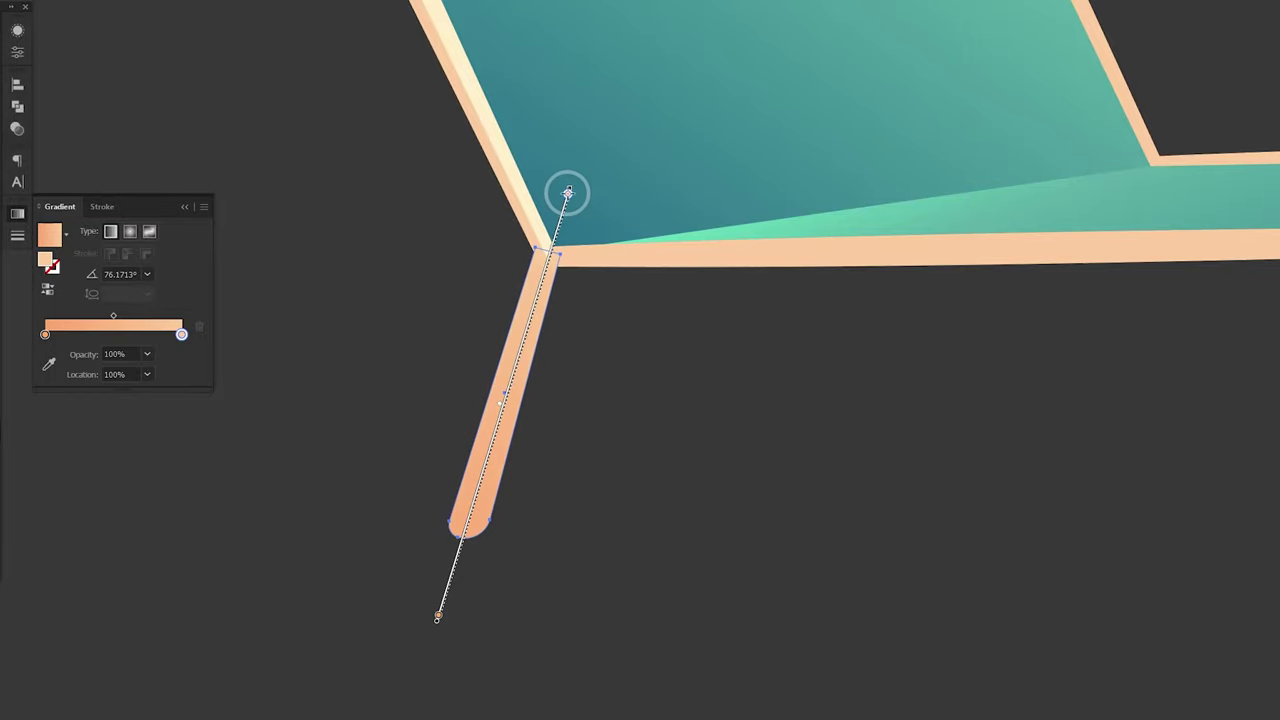
{"action": "left_click", "coordinate": [831, 466]}
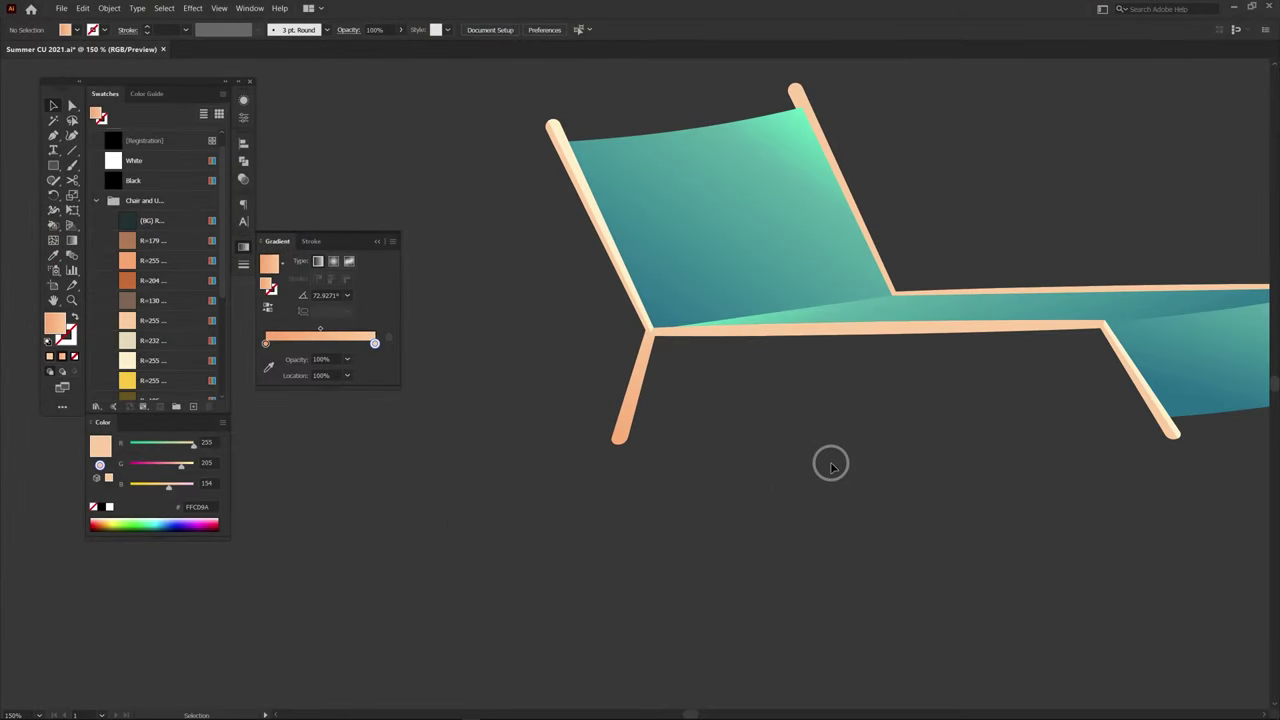
Step: Rotate the leg to a steeper angle and place a copy under the seat's middle
{"action": "left_click", "coordinate": [637, 405]}
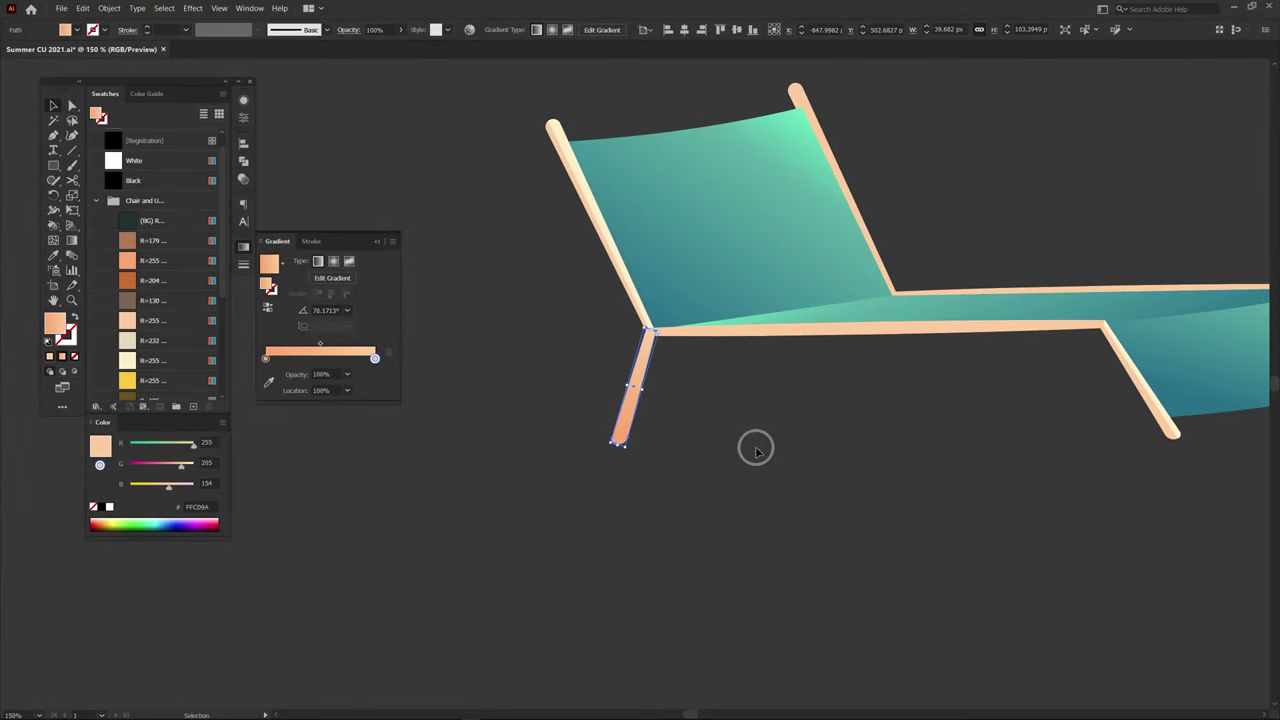
{"action": "key", "text": "r"}
{"action": "left_click_drag", "start_coordinate": [691, 326], "coordinate": [634, 366]}
{"action": "key", "text": "v"}
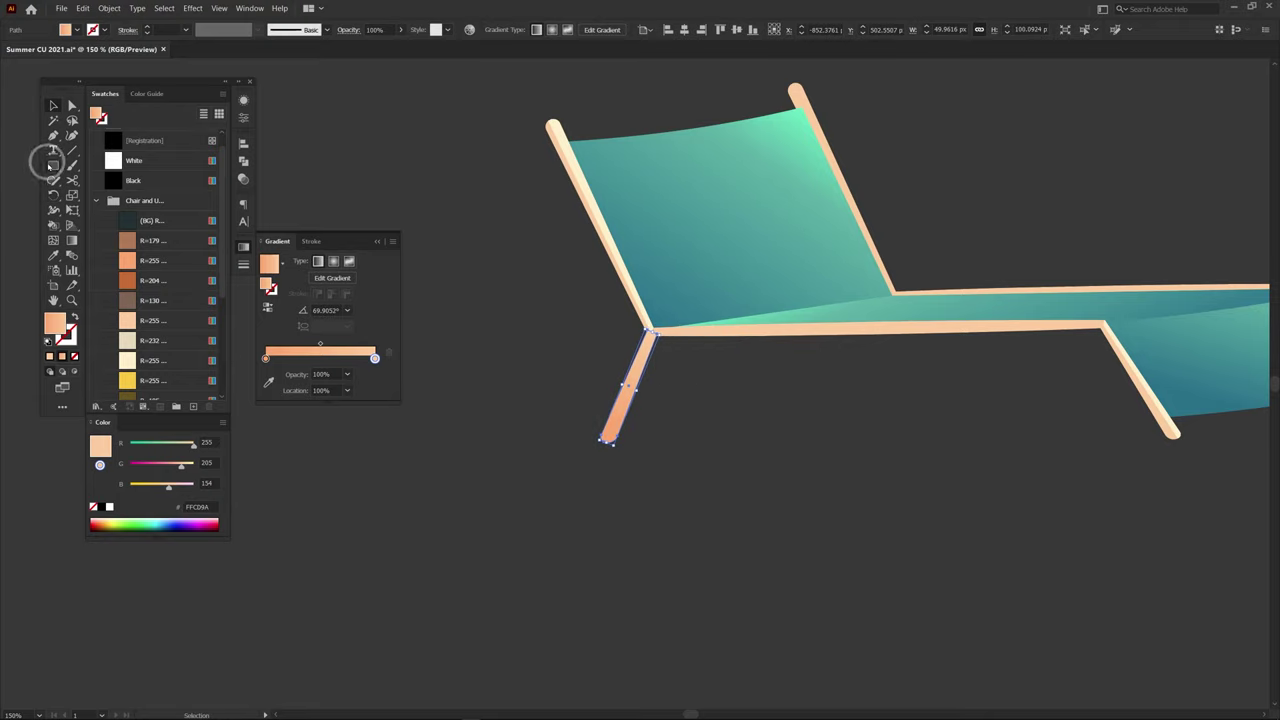
{"action": "mouse_move", "coordinate": [640, 415]}
{"action": "left_mouse_down"}
{"action": "mouse_move", "coordinate": [1168, 447]}
{"action": "mouse_move", "coordinate": [608, 435]}
{"action": "mouse_move", "coordinate": [767, 422]}
{"action": "left_mouse_up"}
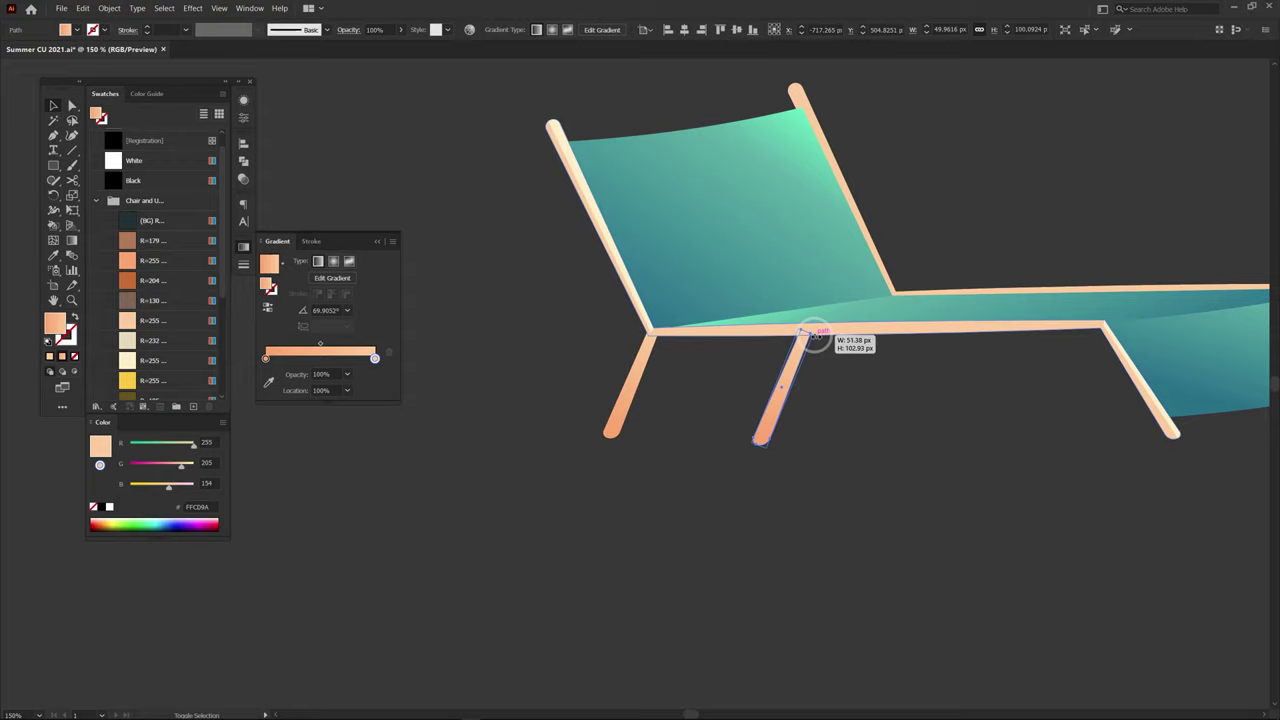
Step: Copy the legs further along the seat as a pair of brown R=130 back legs
{"action": "left_click", "coordinate": [823, 423]}
{"action": "mouse_move", "coordinate": [528, 474]}
{"action": "left_mouse_down"}
{"action": "mouse_move", "coordinate": [1022, 368]}
{"action": "mouse_move", "coordinate": [1018, 380]}
{"action": "left_mouse_up"}
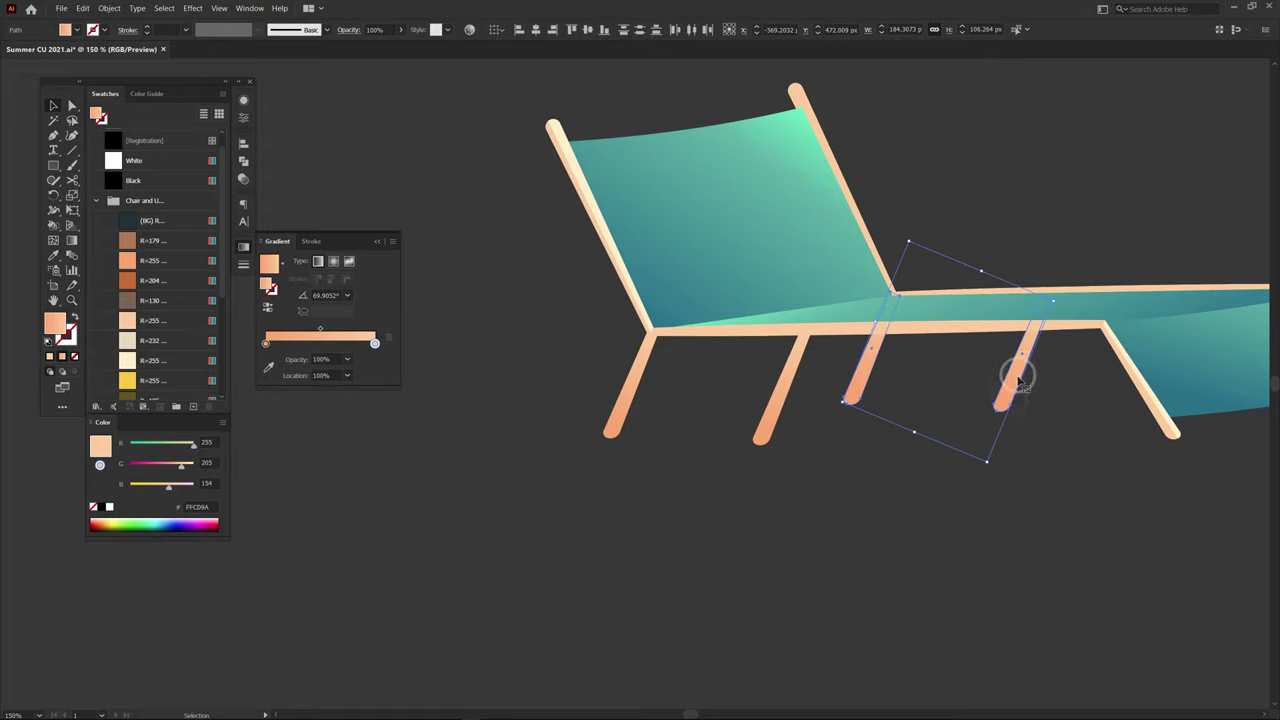
{"action": "left_click", "coordinate": [163, 302]}
{"action": "left_click", "coordinate": [612, 484]}
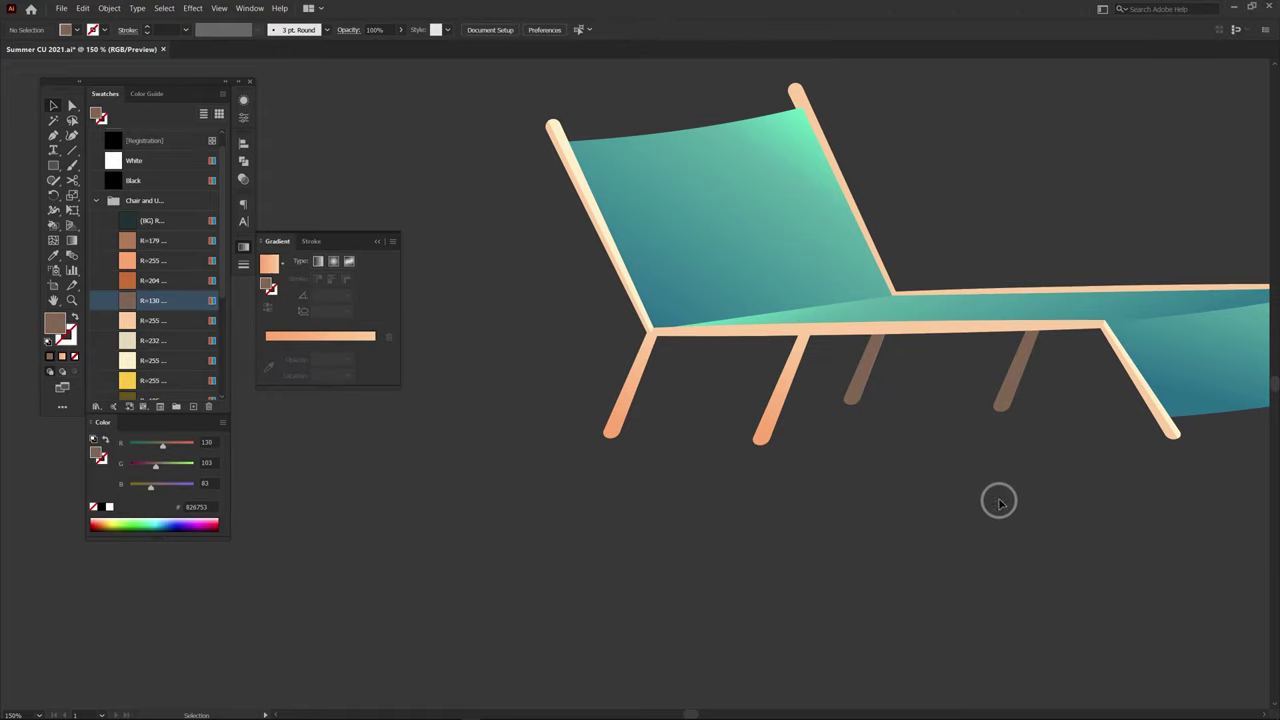
{"action": "mouse_move", "coordinate": [997, 500]}
{"action": "left_mouse_down"}
{"action": "mouse_move", "coordinate": [820, 509]}
{"action": "mouse_move", "coordinate": [898, 514]}
{"action": "left_mouse_up"}
Step: Tilt the whole lounger slightly clockwise and group all its parts
{"action": "key", "text": "ctrl+minus"}
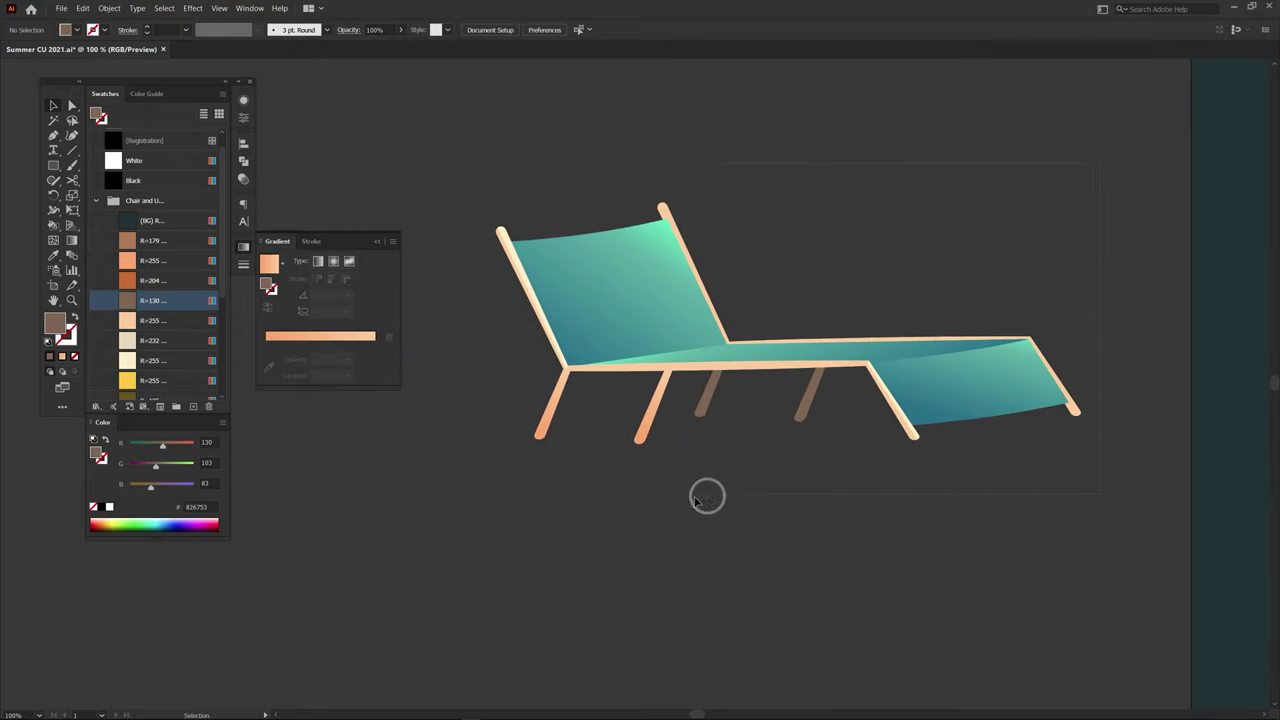
{"action": "key", "text": "ctrl+a"}
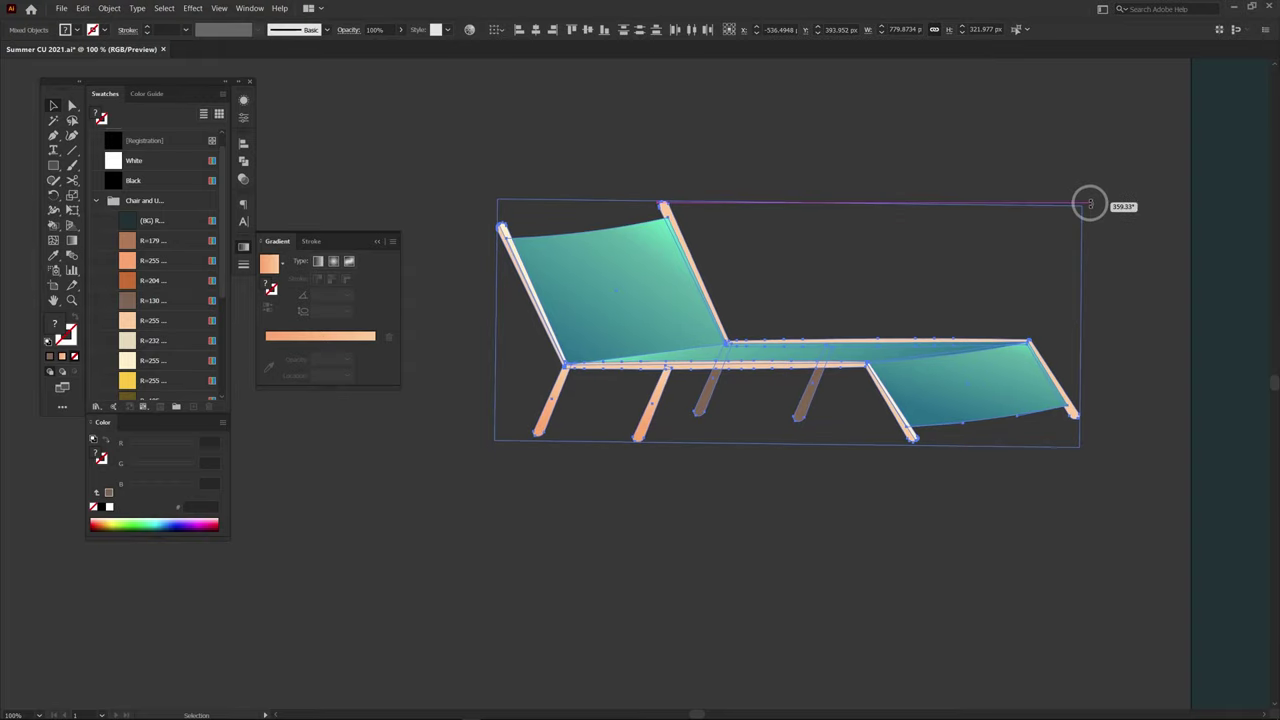
{"action": "left_click_drag", "start_coordinate": [1086, 200], "coordinate": [1092, 208]}
{"action": "left_click", "coordinate": [422, 115]}
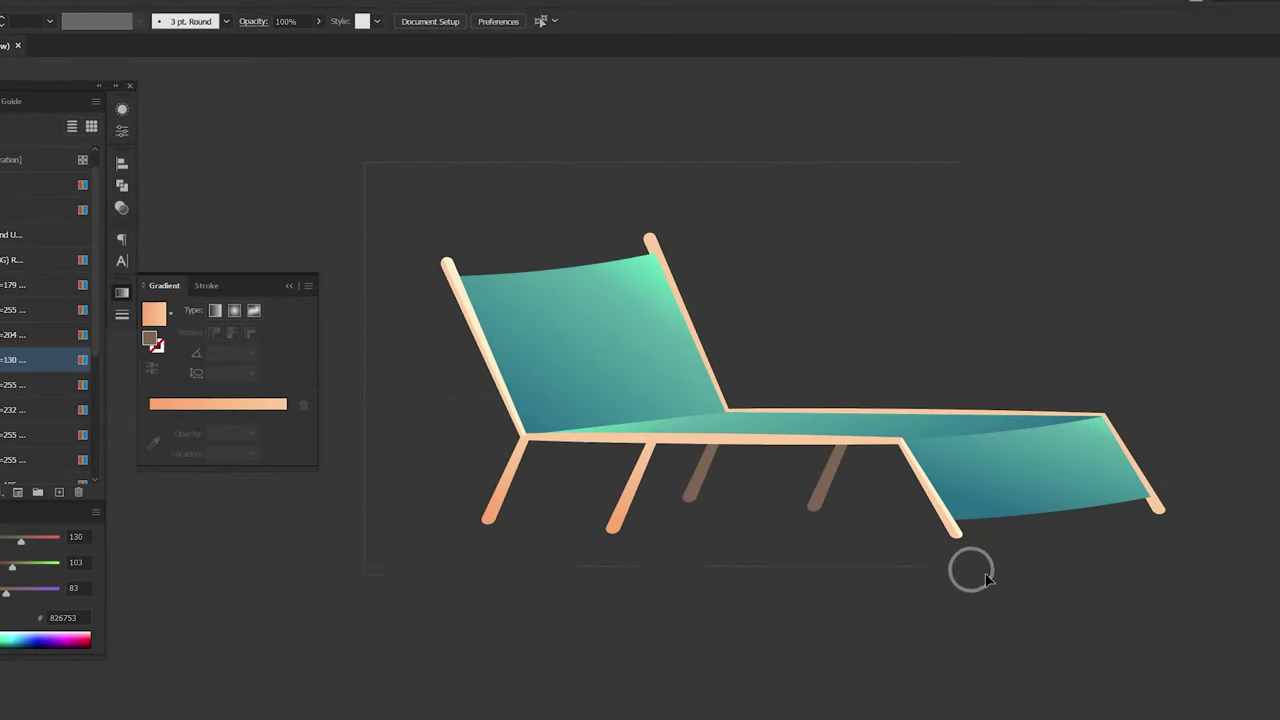
{"action": "key", "text": "ctrl+a"}
{"action": "right_click", "coordinate": [594, 326]}
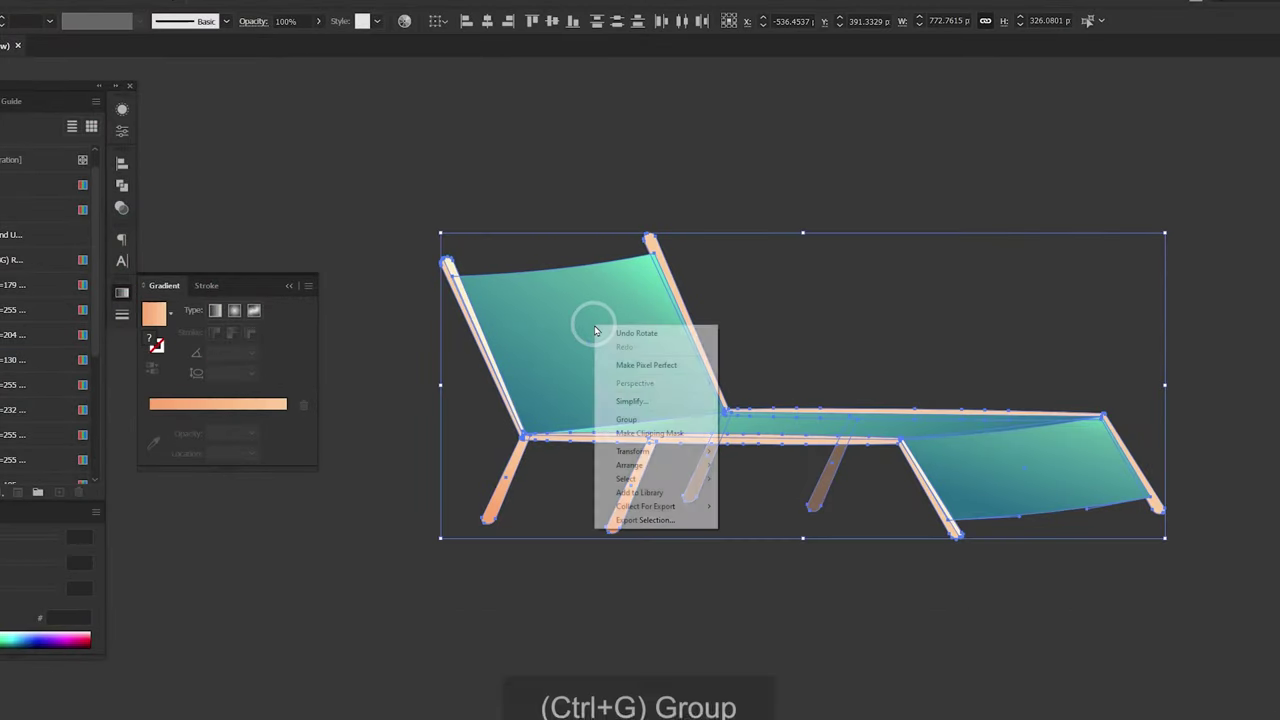
{"action": "left_click", "coordinate": [674, 419]}
{"action": "left_click", "coordinate": [786, 346]}
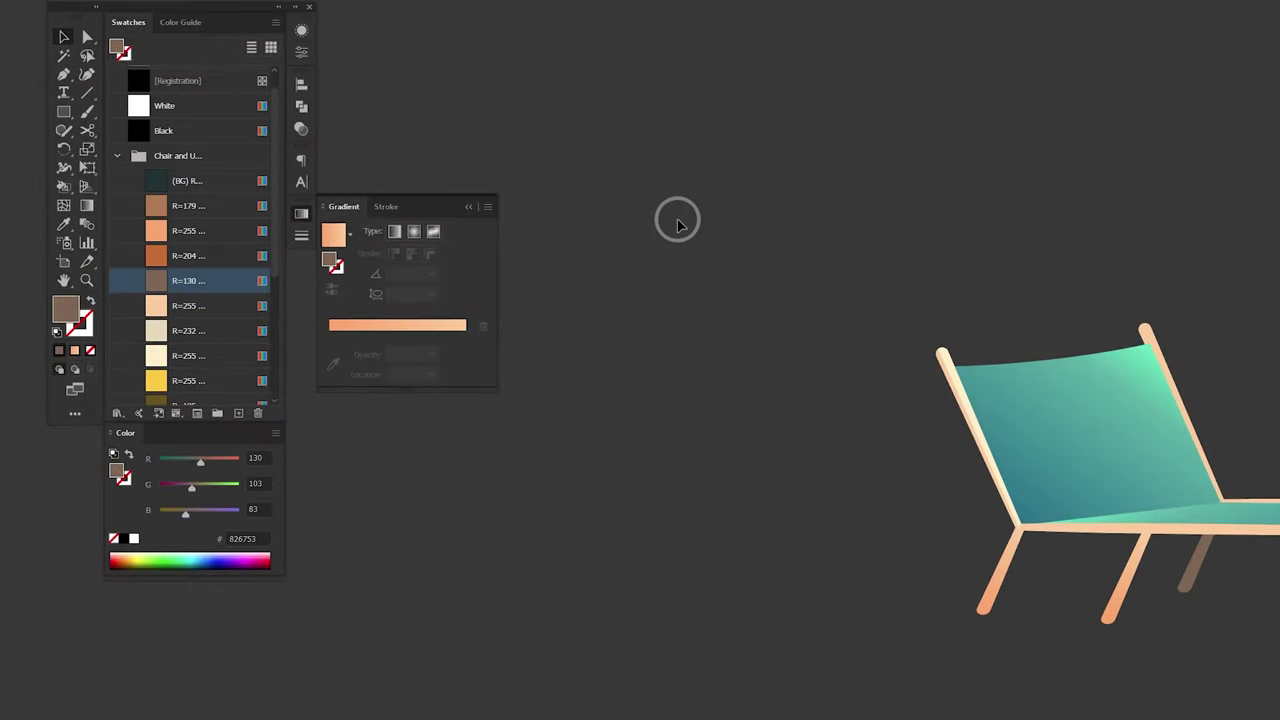
Step: Draw a tall, thin rounded pole rectangle left of the lounger
{"action": "left_click_drag", "start_coordinate": [615, 62], "coordinate": [617, 76]}
{"action": "left_click_drag", "start_coordinate": [642, 491], "coordinate": [625, 598]}
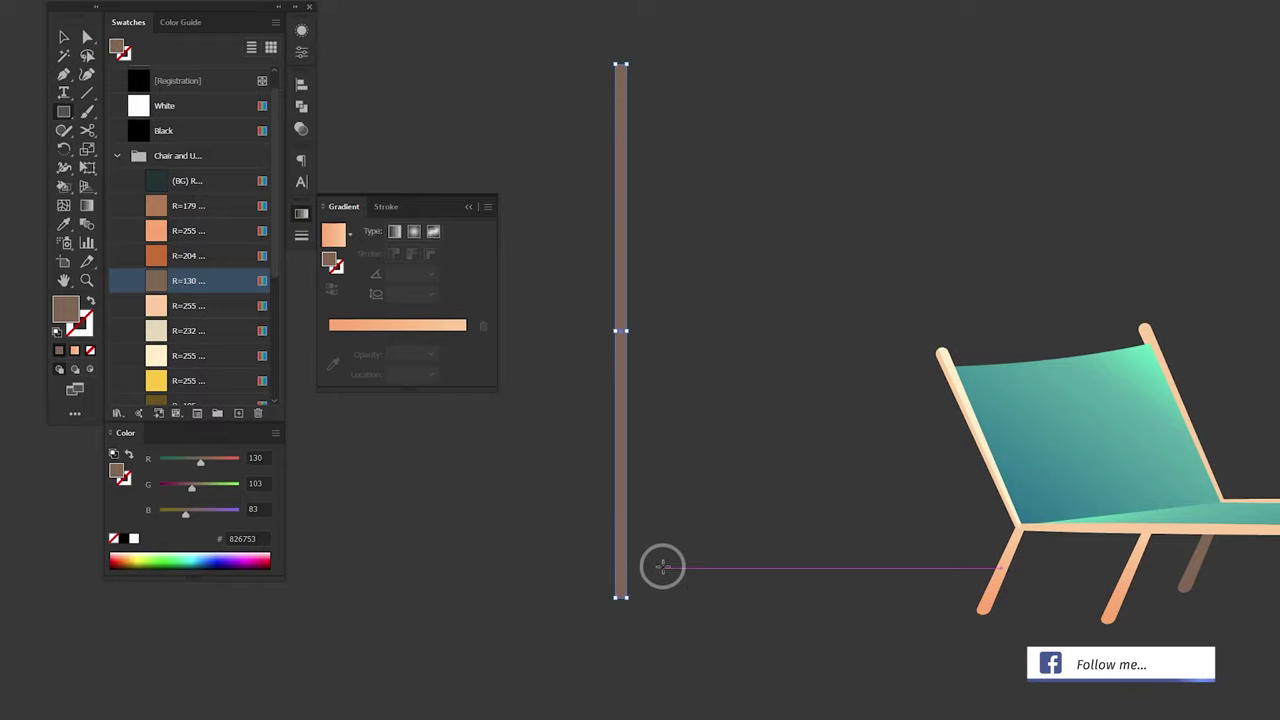
{"action": "key", "text": "a"}
{"action": "key", "text": "v"}
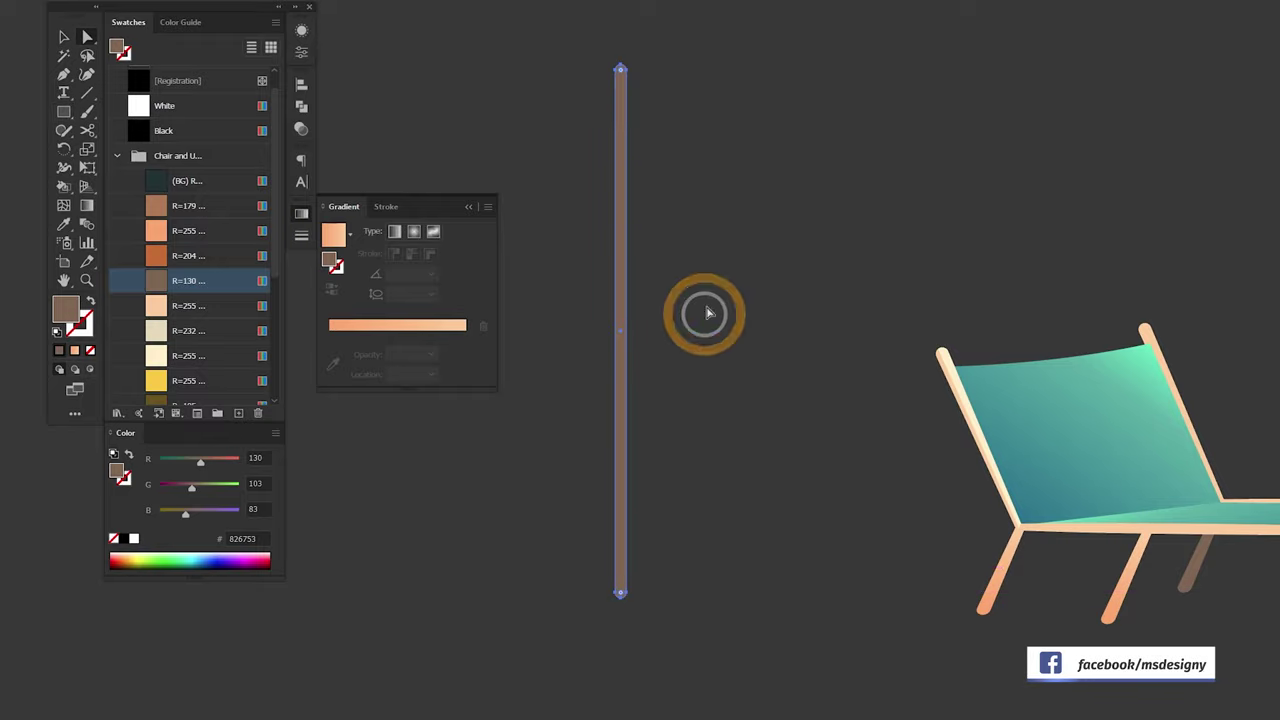
Step: Fill the pole with a three-stop gradient: light peach, orange-peach, and darker tan
{"action": "left_click", "coordinate": [435, 337]}
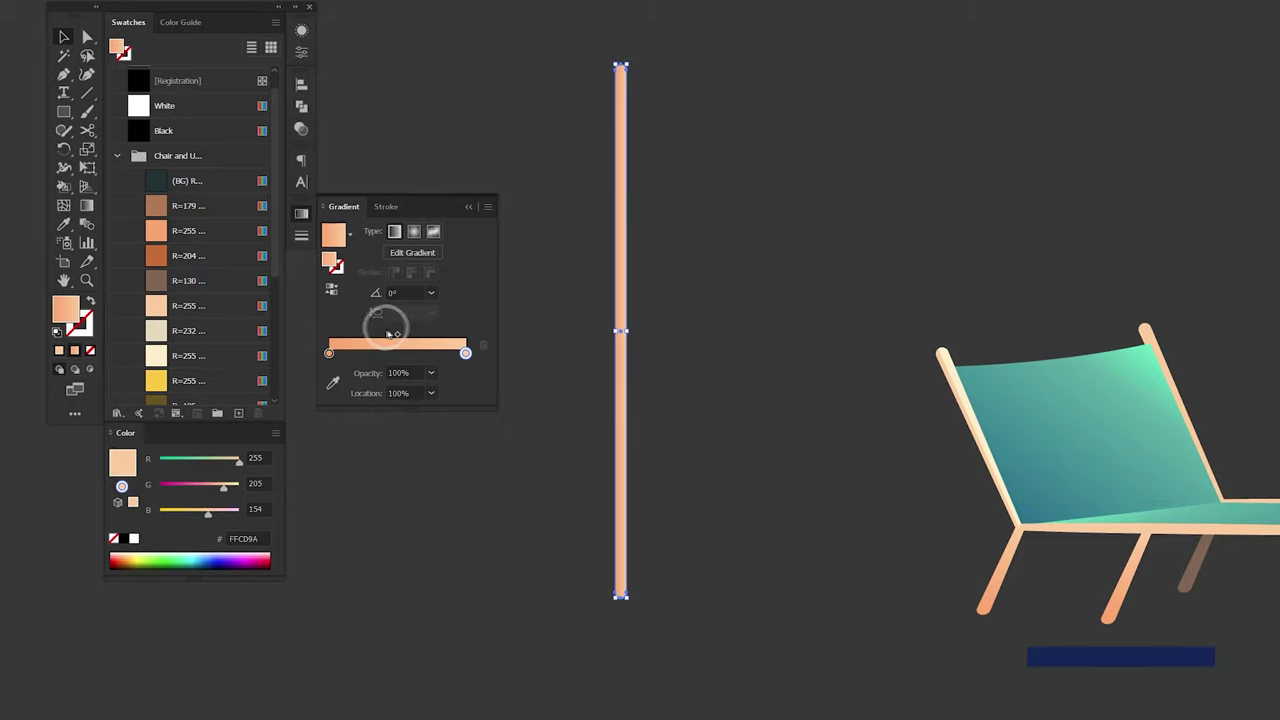
{"action": "left_click", "coordinate": [395, 354]}
{"action": "left_click", "coordinate": [329, 354]}
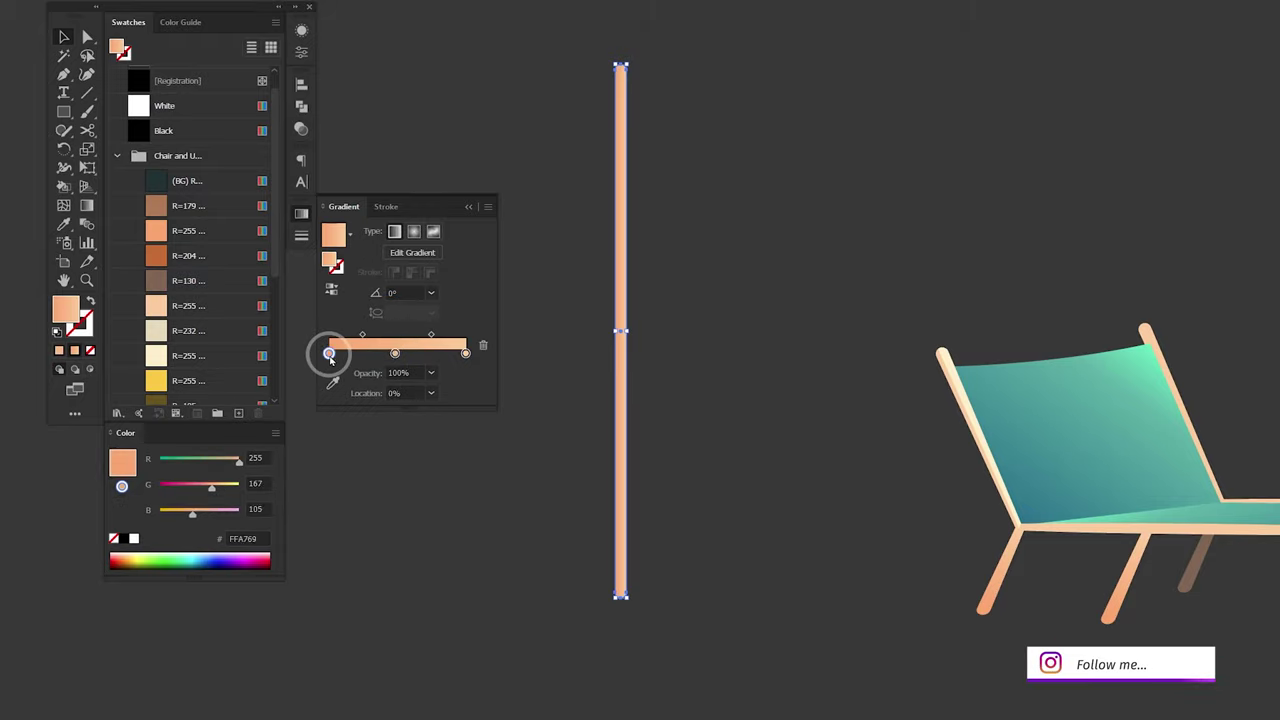
{"action": "left_click_drag", "start_coordinate": [211, 313], "coordinate": [329, 354]}
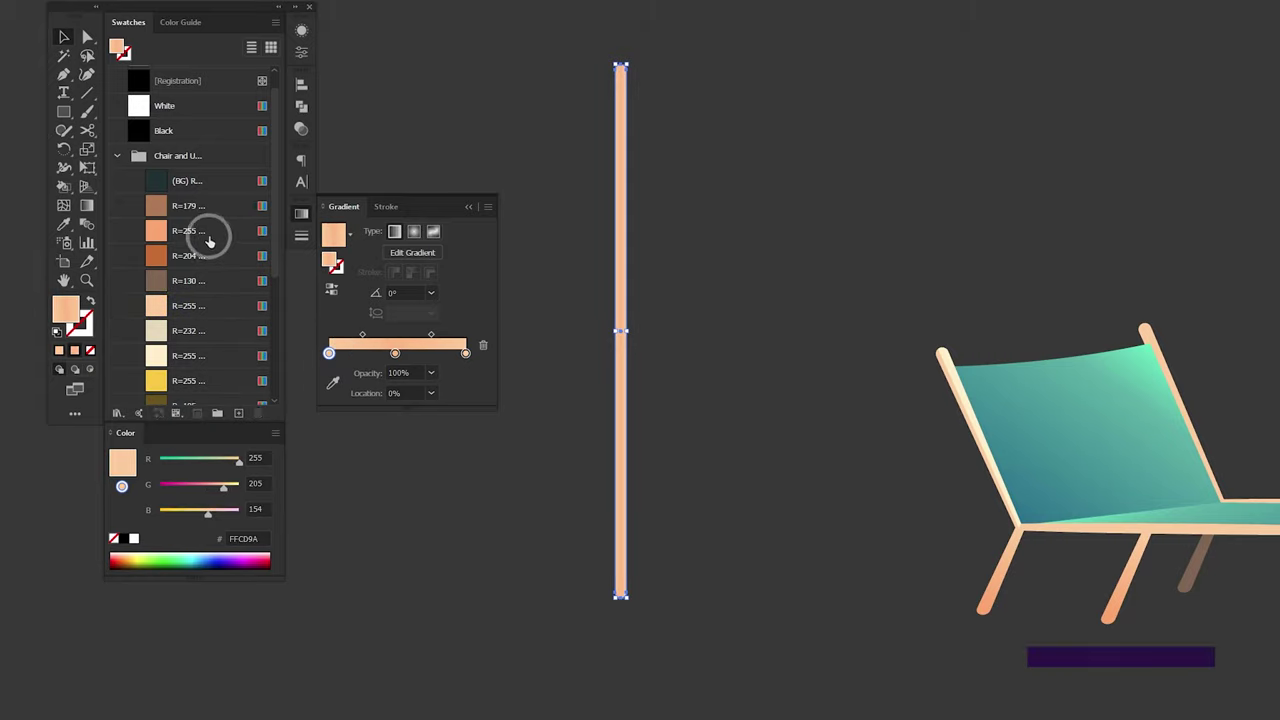
{"action": "mouse_move", "coordinate": [209, 230]}
{"action": "left_mouse_down"}
{"action": "mouse_move", "coordinate": [396, 357]}
{"action": "mouse_move", "coordinate": [465, 354]}
{"action": "left_mouse_up"}
{"action": "left_click", "coordinate": [190, 208]}
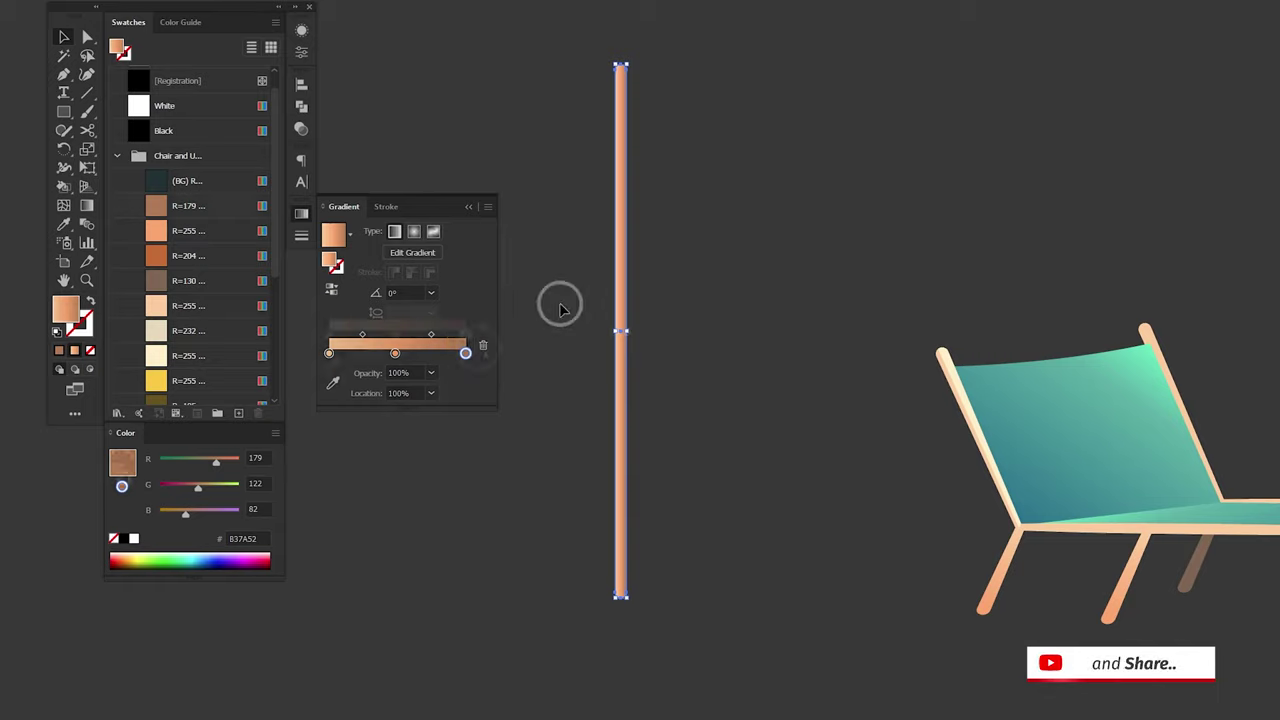
Step: Set the pole's gradient angle to -90° and make beige E8DABA the fill
{"action": "key", "text": "v"}
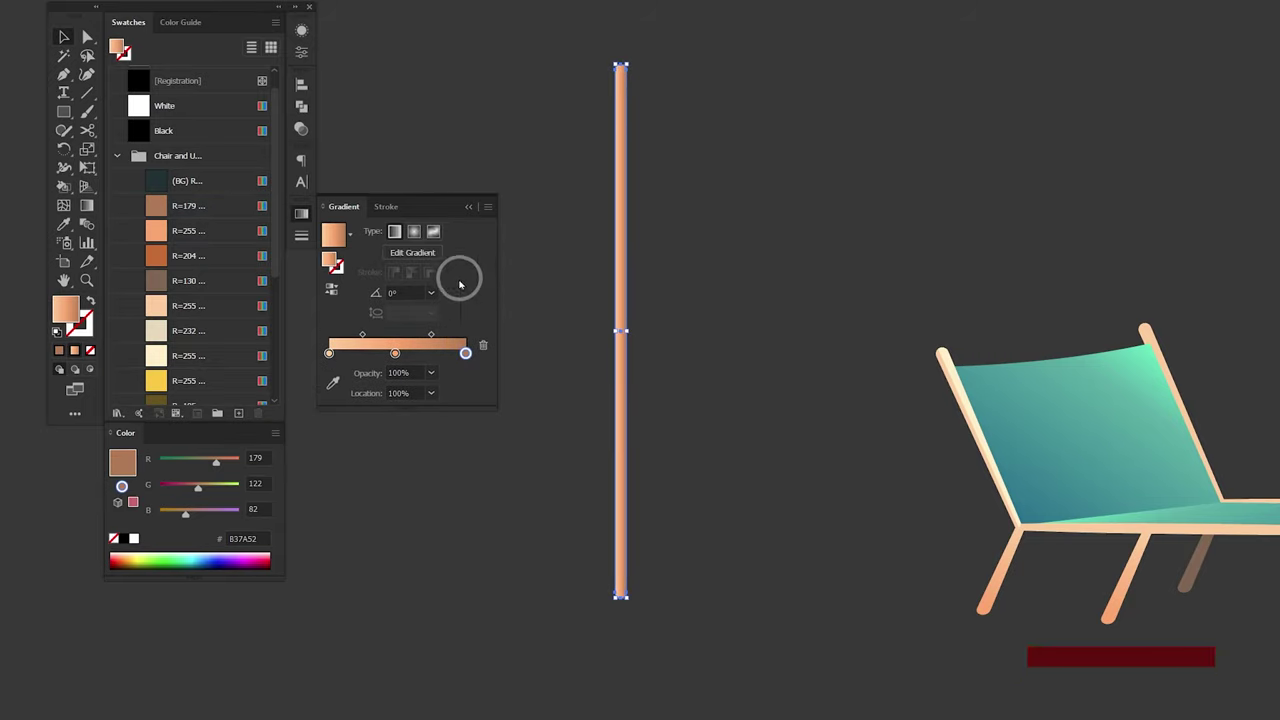
{"action": "left_click", "coordinate": [429, 287]}
{"action": "left_click", "coordinate": [465, 527]}
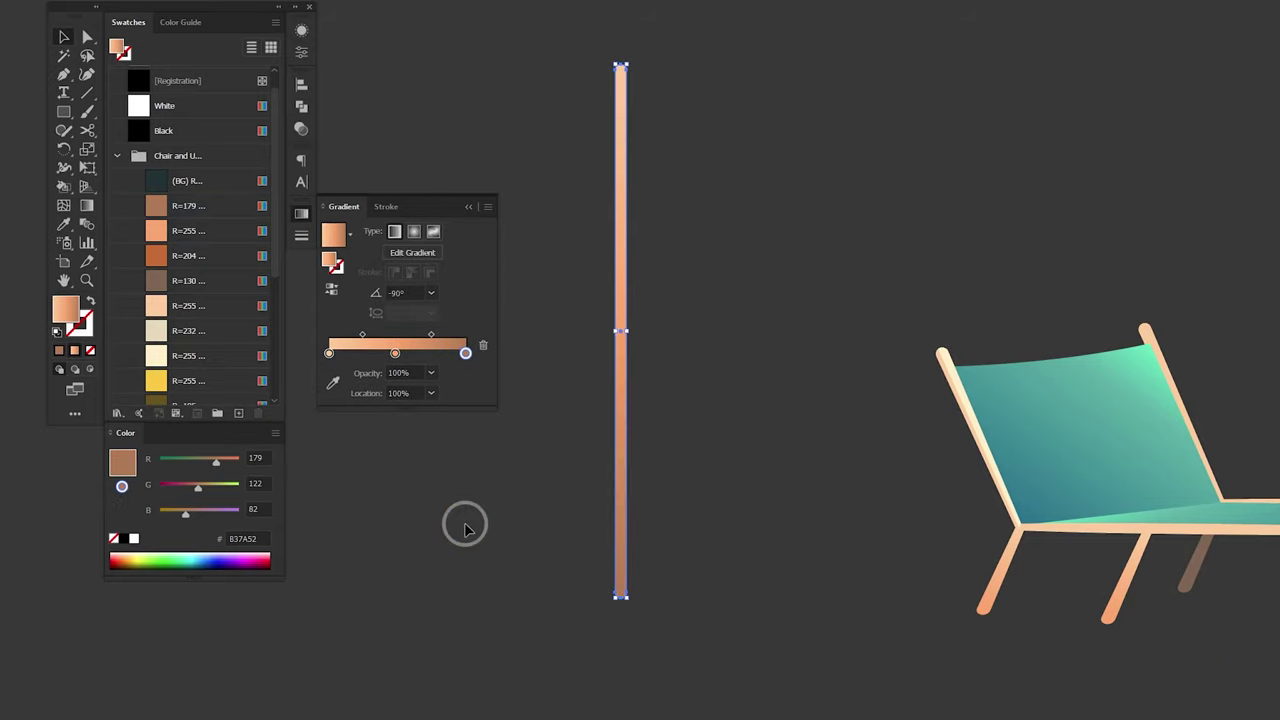
{"action": "left_click", "coordinate": [698, 424]}
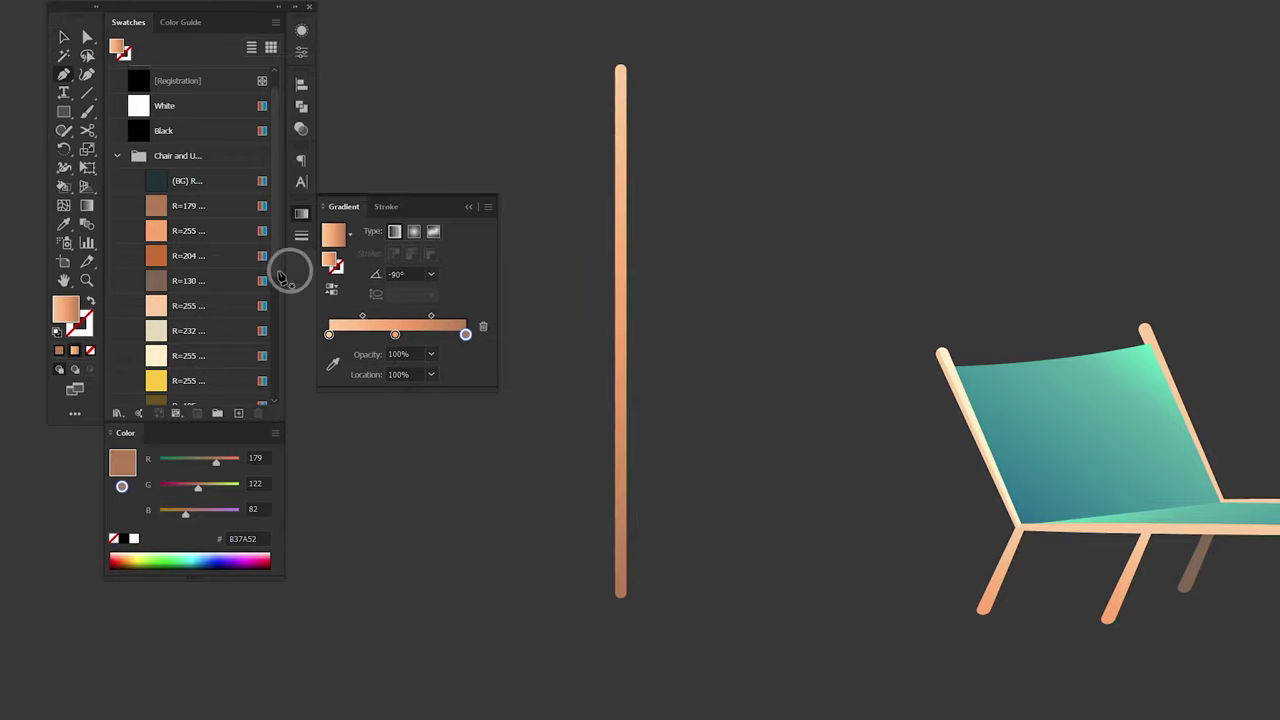
{"action": "left_click", "coordinate": [184, 333]}
Step: Draw a four-point beige column over the umbrella pole with the Pen tool
{"action": "key", "text": "ctrl+plus"}
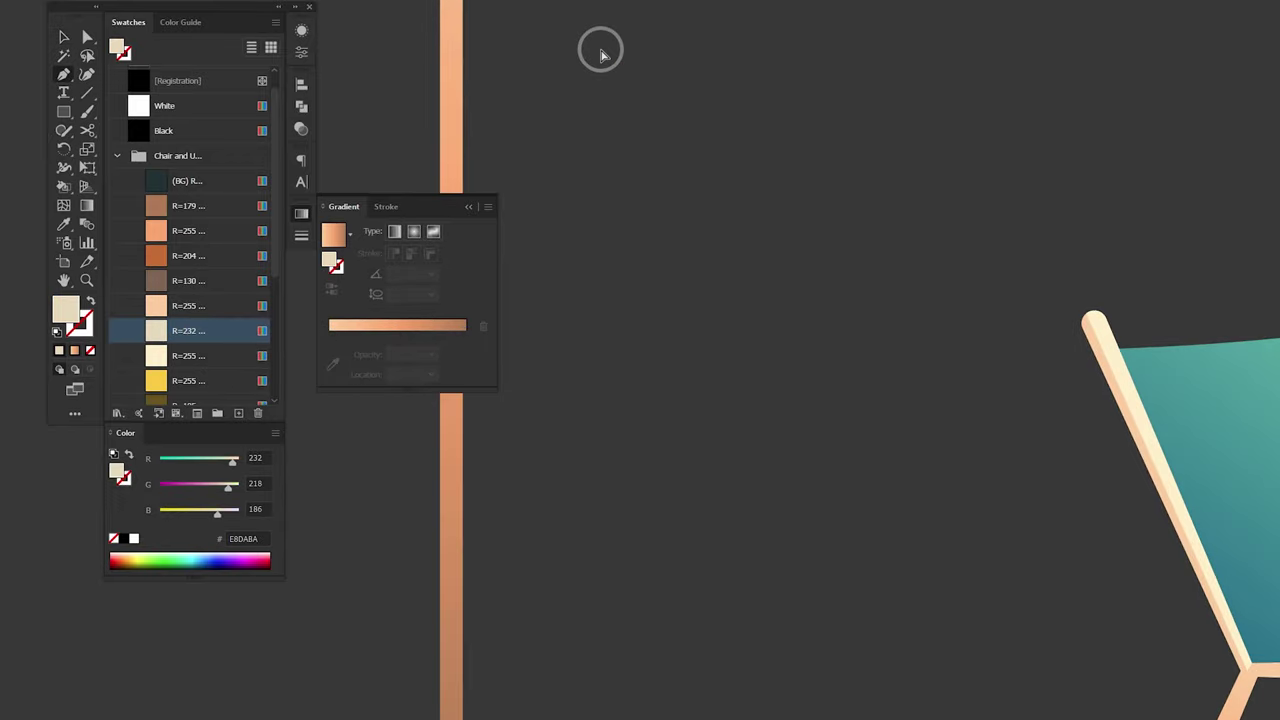
{"action": "left_click_drag", "start_coordinate": [603, 49], "coordinate": [903, 477]}
{"action": "key", "text": "p"}
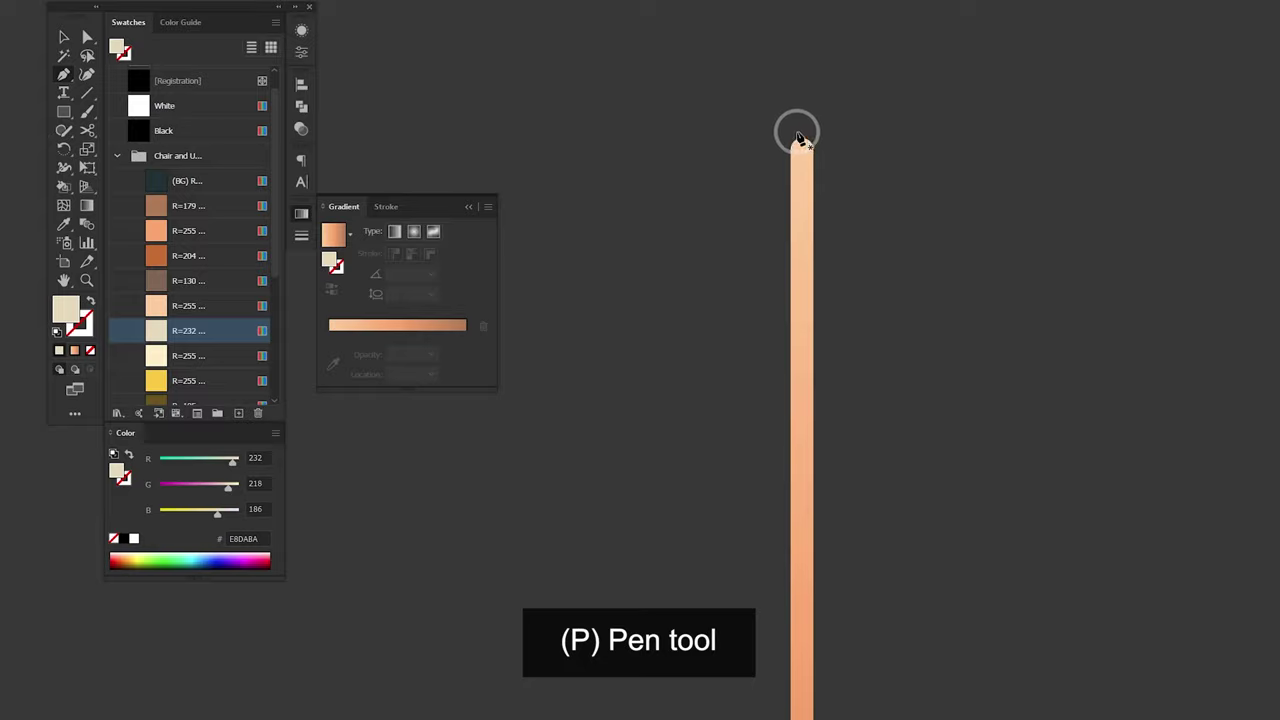
{"action": "left_click", "coordinate": [797, 135]}
{"action": "left_click_drag", "start_coordinate": [823, 643], "coordinate": [763, 40]}
{"action": "left_click", "coordinate": [745, 567]}
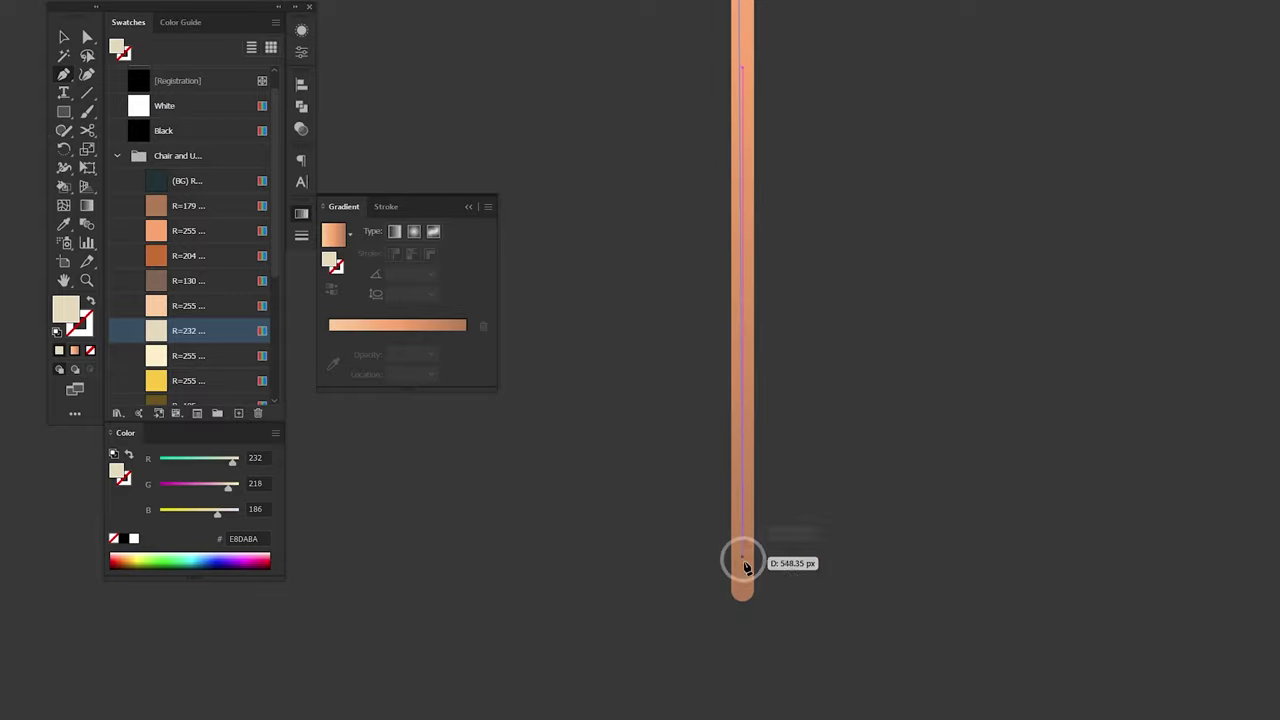
{"action": "left_click", "coordinate": [789, 557]}
{"action": "scroll", "coordinate": [830, 140], "scroll_direction": "up", "scroll_amount": 5}
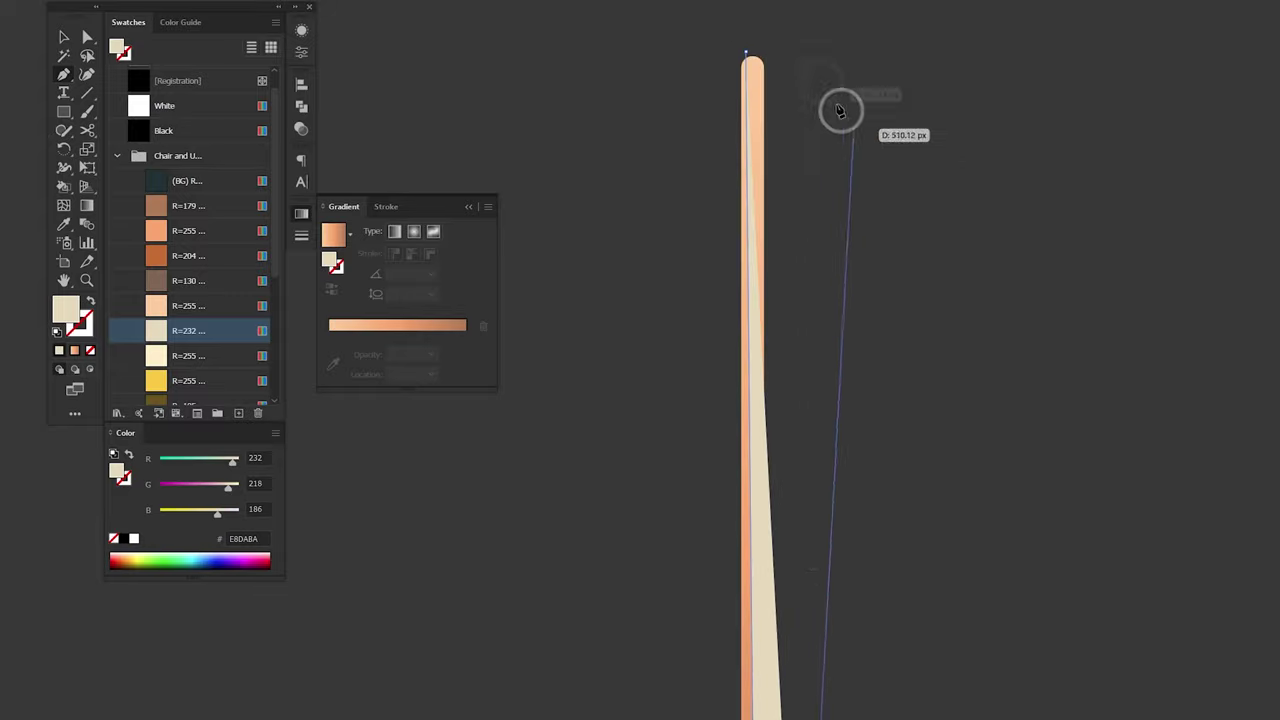
{"action": "left_click", "coordinate": [796, 45]}
{"action": "key", "text": "ctrl+minus"}
{"action": "key", "text": "ctrl+minus"}
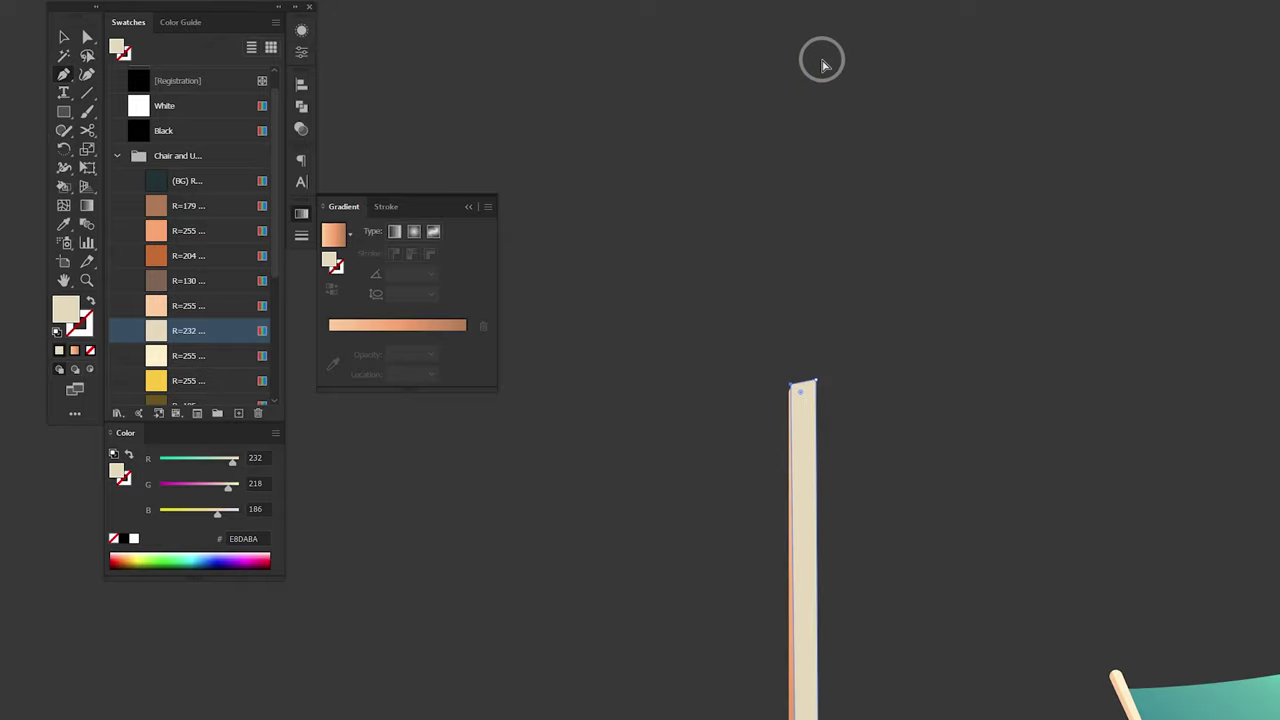
{"action": "left_click_drag", "start_coordinate": [959, 461], "coordinate": [854, 129]}
Step: Trim the column with Shape Builder into a thin E8DABA highlight strip along the pole
{"action": "key", "text": "v"}
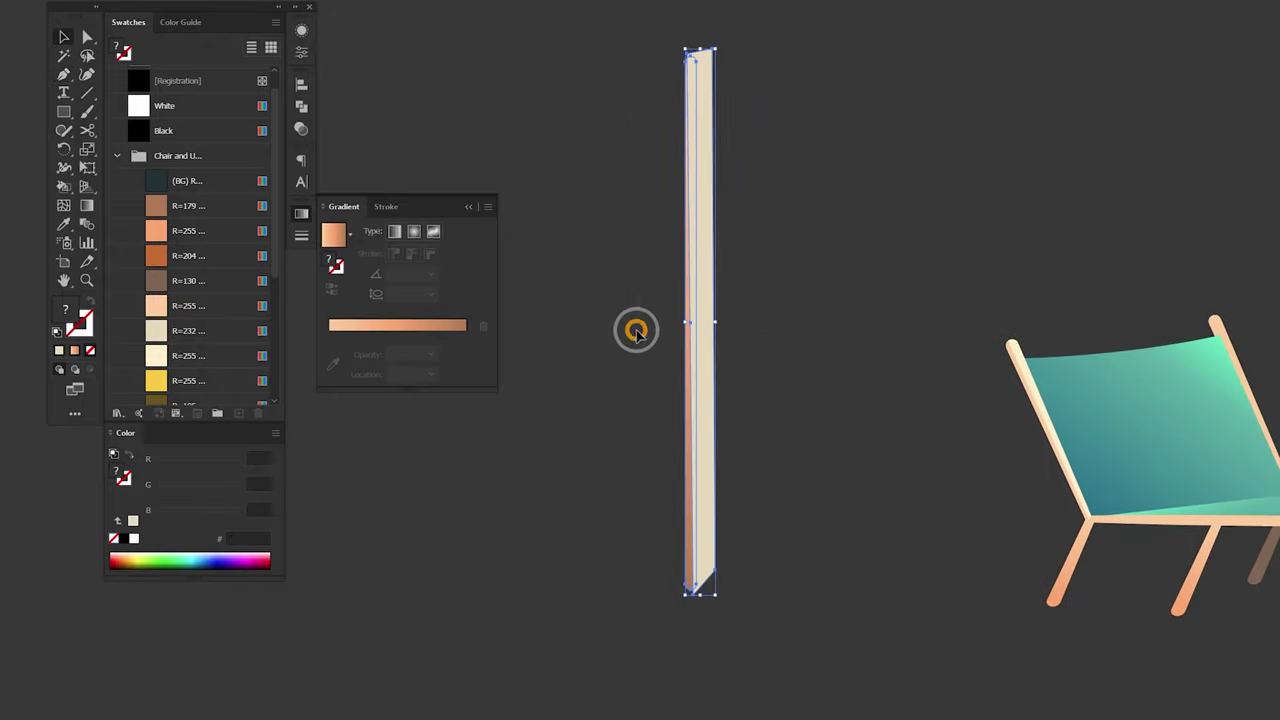
{"action": "key", "text": "shift+m"}
{"action": "left_click", "coordinate": [708, 316], "text": "alt"}
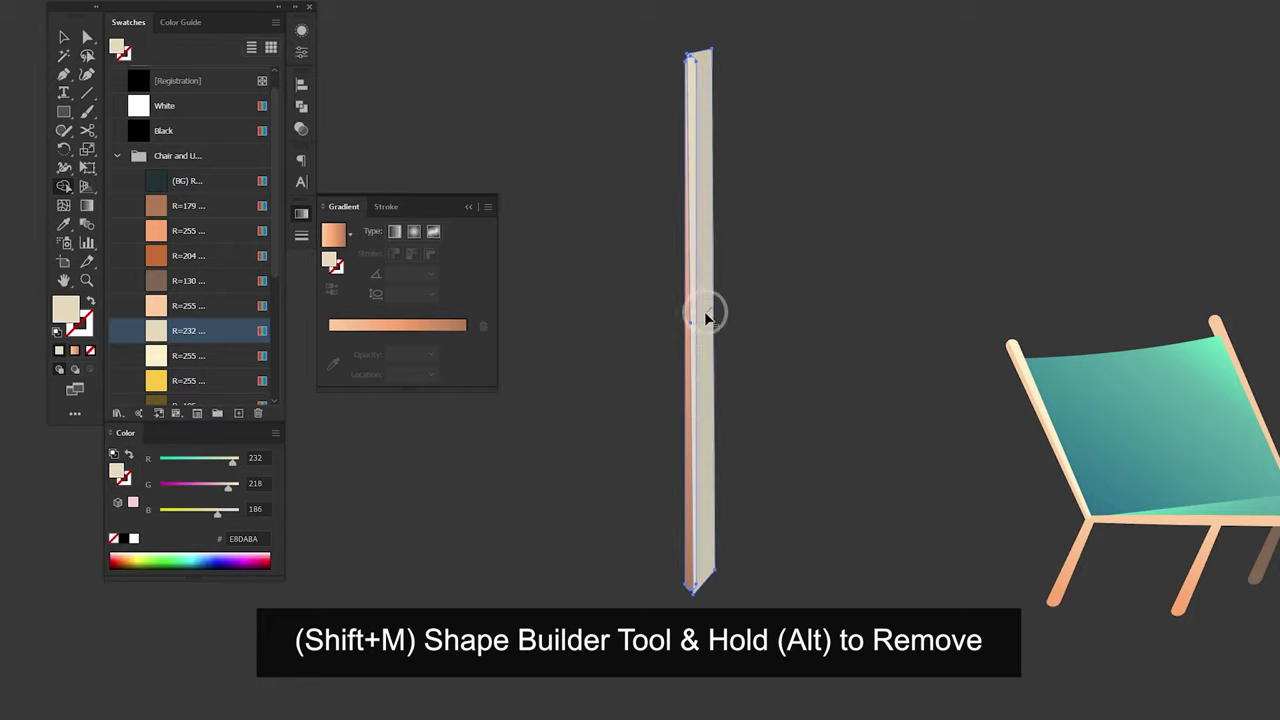
{"action": "key", "text": "v"}
{"action": "left_click", "coordinate": [854, 404]}
{"action": "left_click_drag", "start_coordinate": [757, 289], "coordinate": [609, 381]}
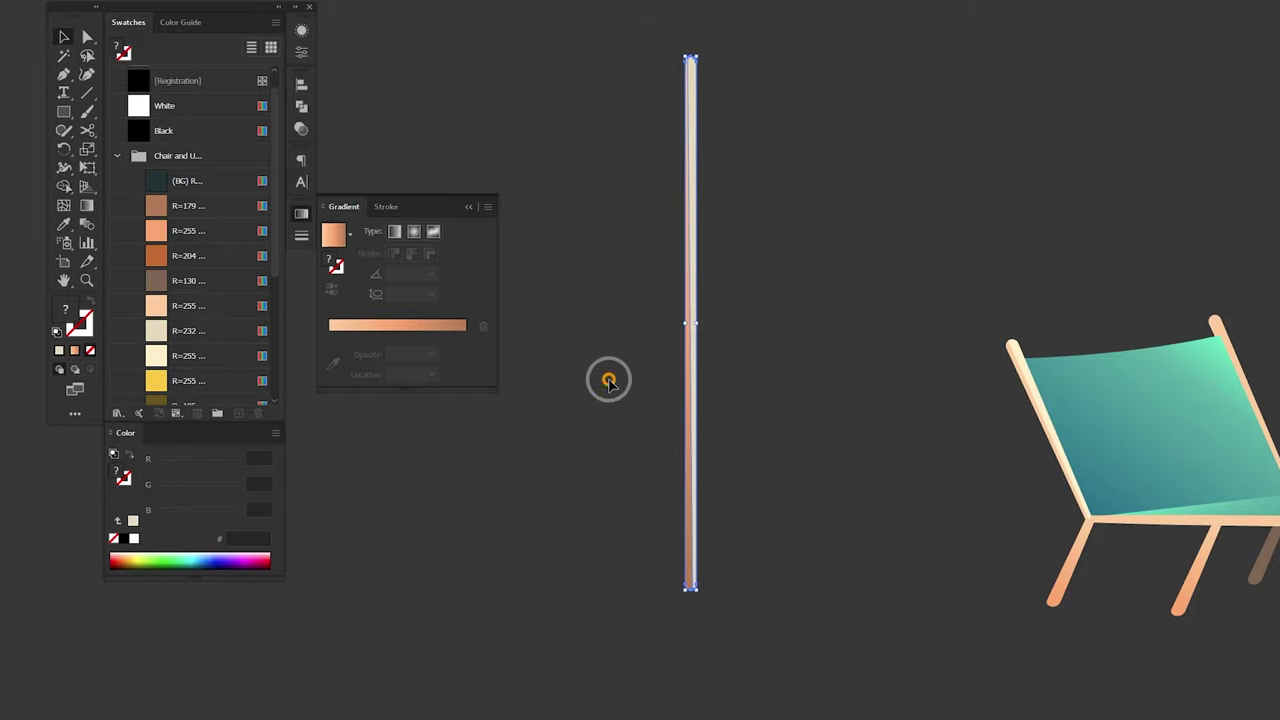
Step: Group the beige highlight strip with the pole and move them to the right
{"action": "right_click", "coordinate": [697, 183]}
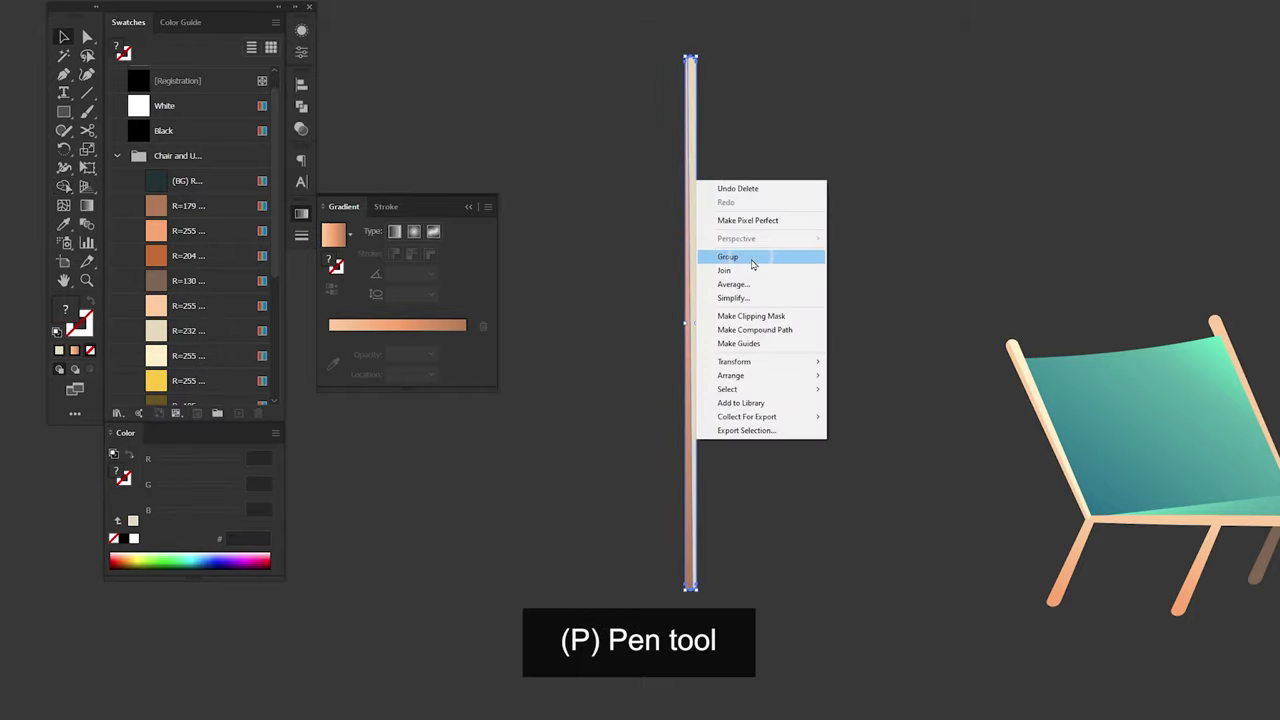
{"action": "left_click", "coordinate": [753, 263]}
{"action": "left_click_drag", "start_coordinate": [686, 291], "coordinate": [928, 314]}
{"action": "left_click", "coordinate": [619, 302]}
{"action": "left_click_drag", "start_coordinate": [619, 302], "coordinate": [940, 318]}
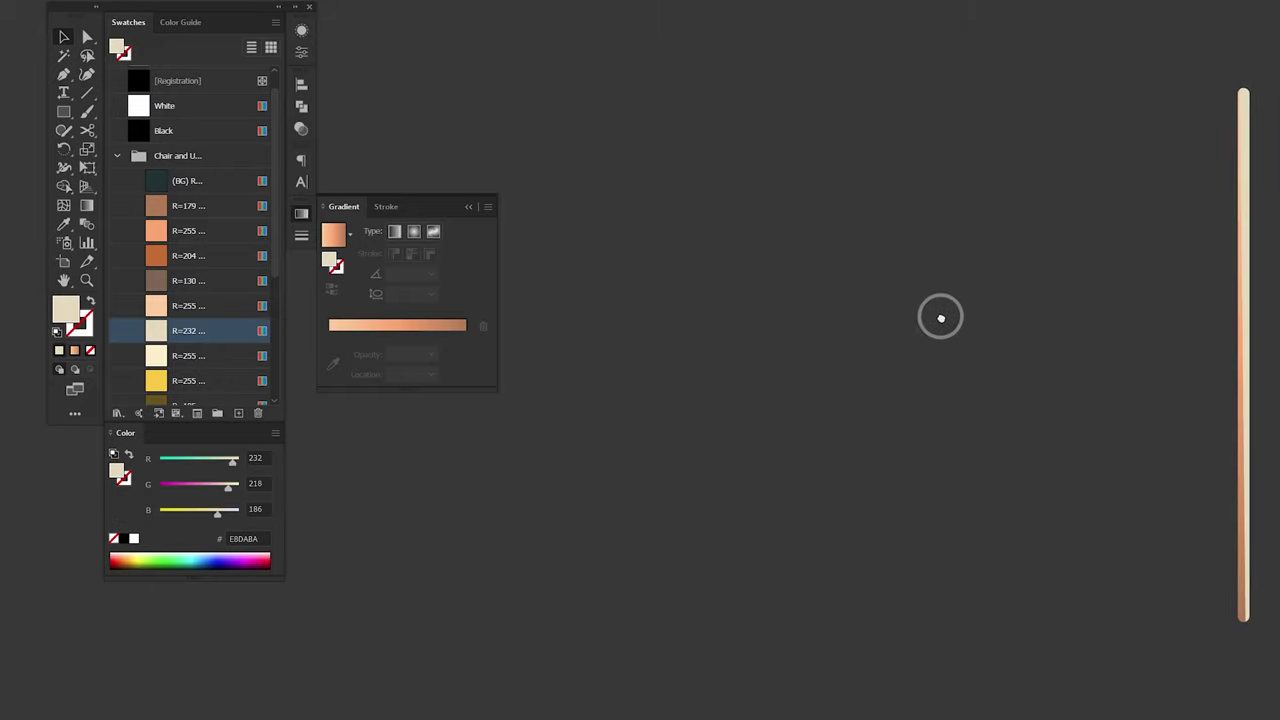
{"action": "left_click", "coordinate": [62, 113]}
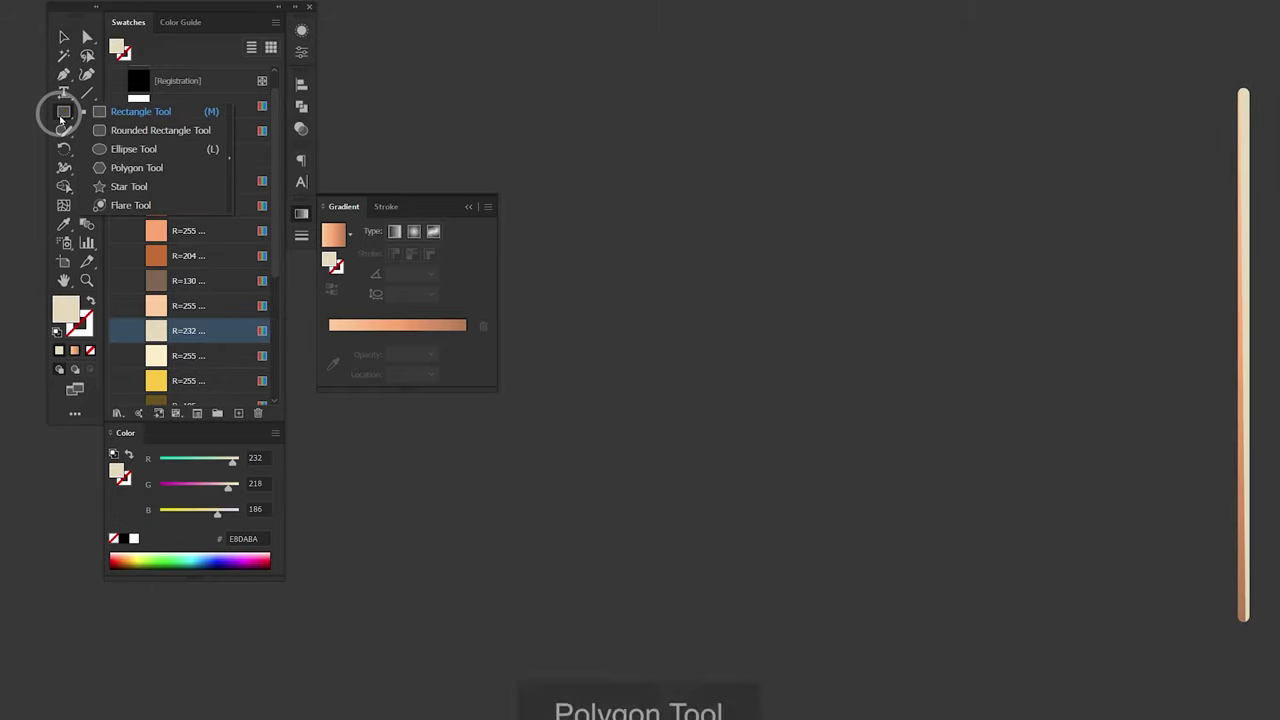
{"action": "left_click", "coordinate": [172, 168]}
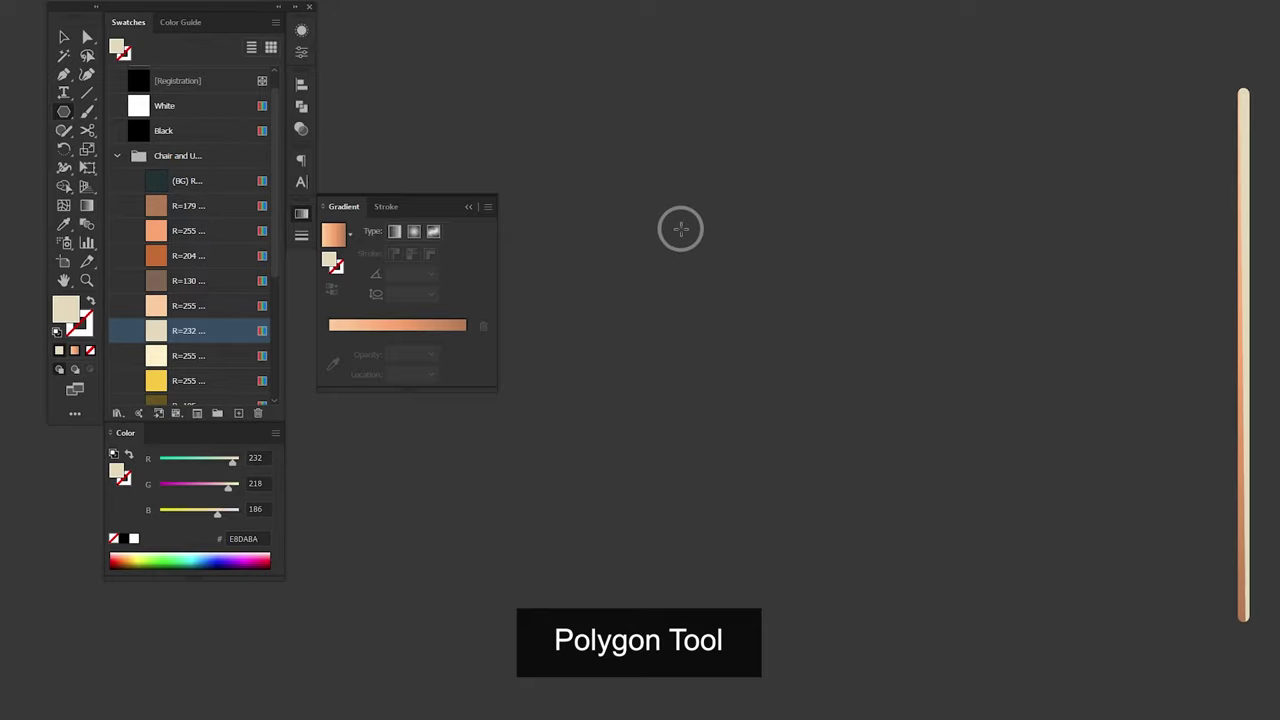
Step: Draw a three-sided polygon and scale it into a flat, wide triangle
{"action": "mouse_move", "coordinate": [681, 229]}
{"action": "left_mouse_down"}
{"action": "mouse_move", "coordinate": [789, 286]}
{"action": "mouse_move", "coordinate": [776, 291]}
{"action": "left_mouse_up"}
{"action": "key", "text": "Down"}
{"action": "key", "text": "Down"}
{"action": "key", "text": "Down"}
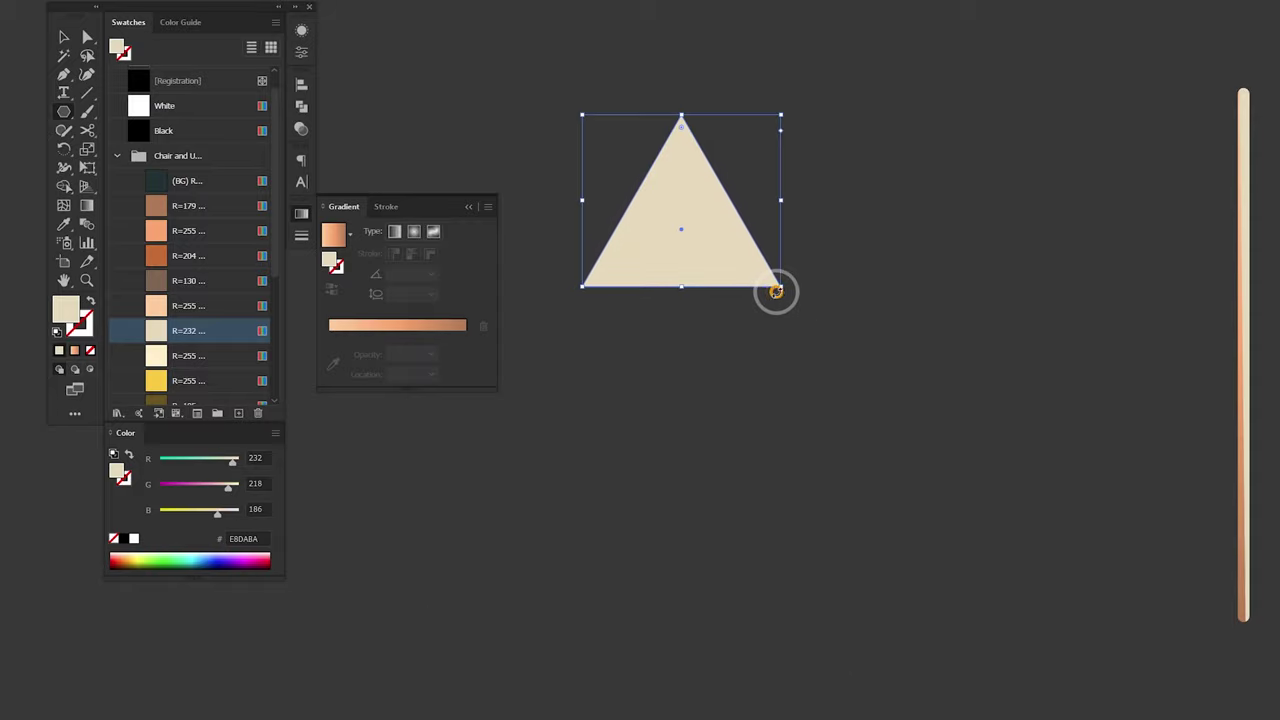
{"action": "key", "text": "v"}
{"action": "left_click_drag", "start_coordinate": [681, 115], "coordinate": [681, 229]}
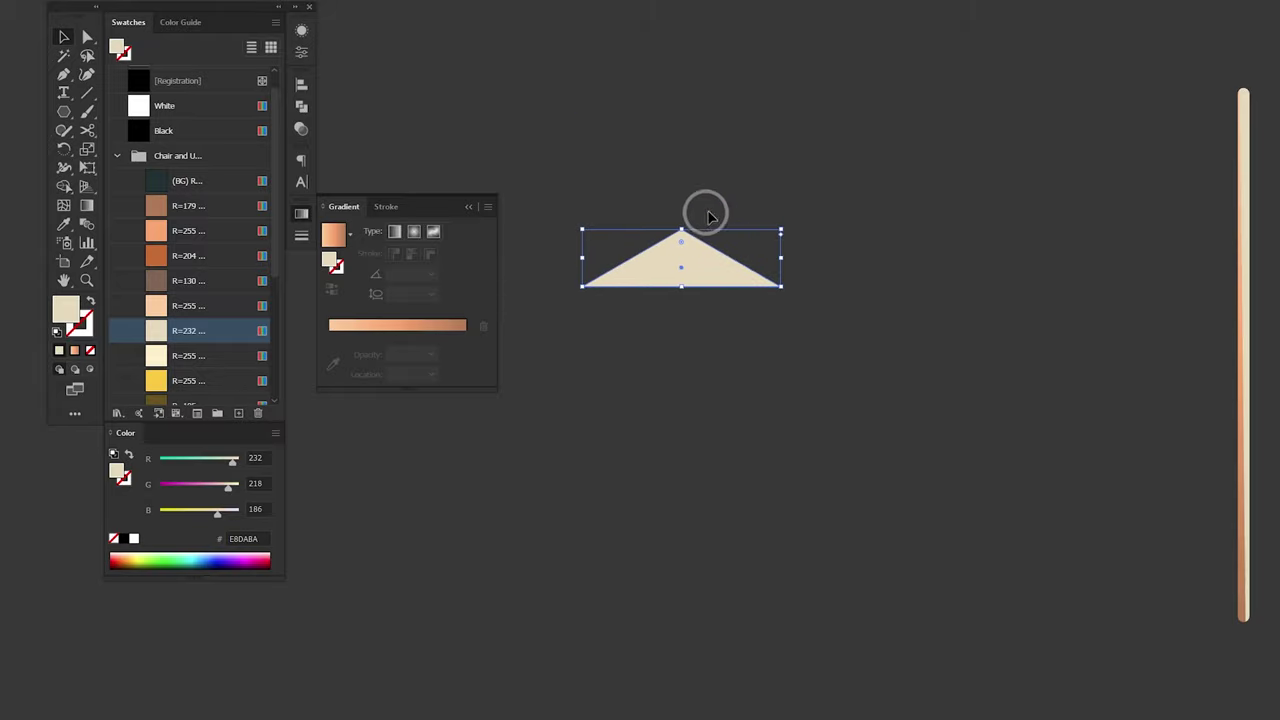
{"action": "left_click_drag", "start_coordinate": [787, 218], "coordinate": [900, 190]}
{"action": "left_click", "coordinate": [773, 170]}
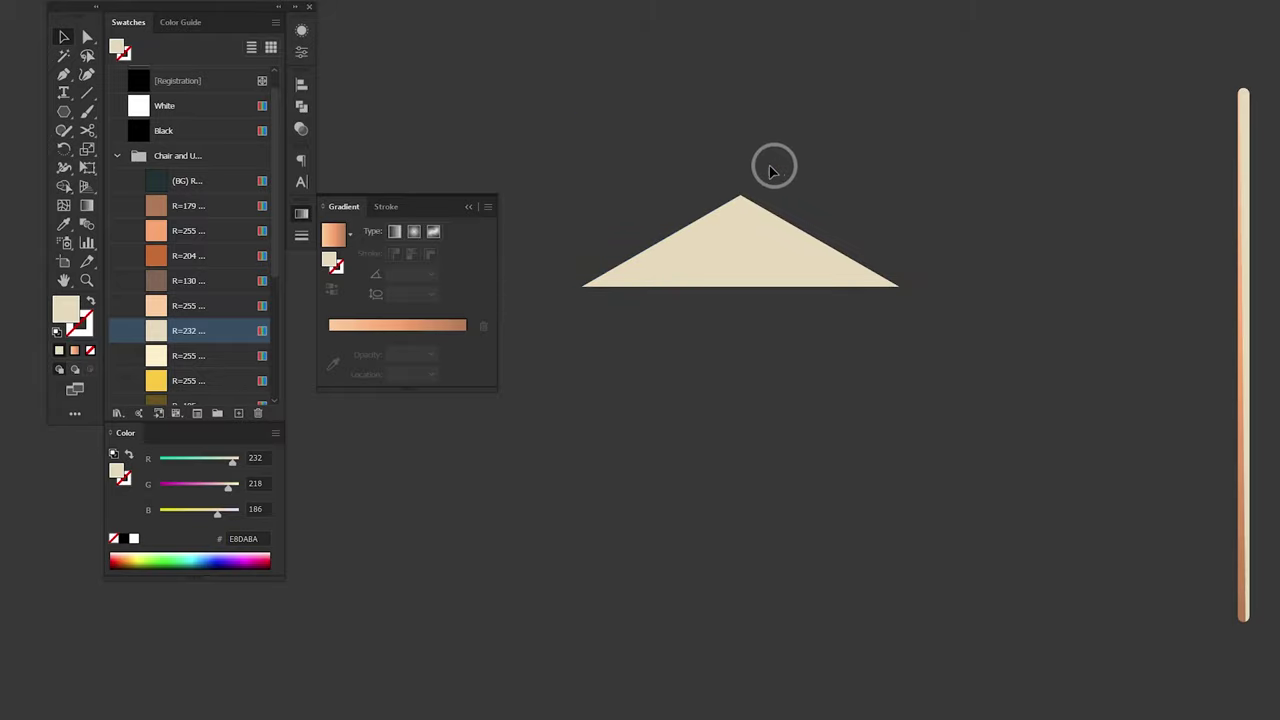
Step: Fill the triangle with the dark olive R=105 (#695618) swatch
{"action": "left_click_drag", "start_coordinate": [274, 166], "coordinate": [281, 272]}
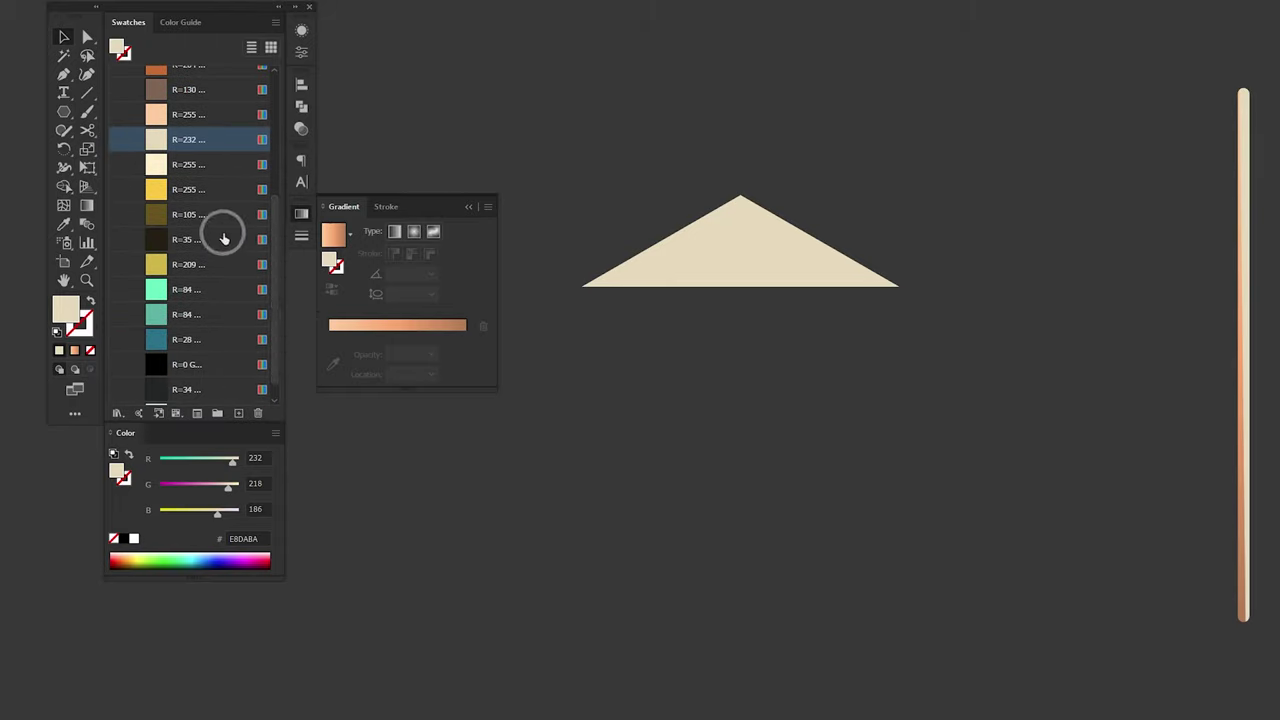
{"action": "left_click", "coordinate": [731, 257]}
{"action": "left_click", "coordinate": [213, 214]}
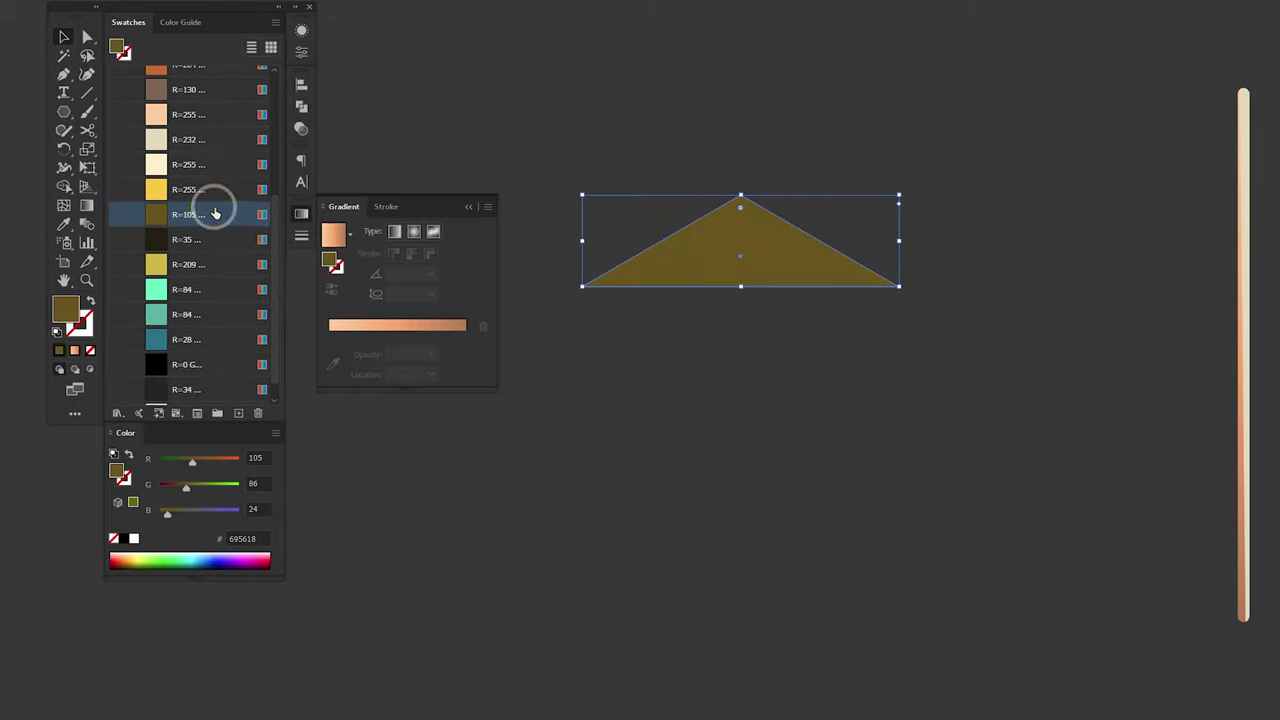
{"action": "left_click", "coordinate": [864, 124]}
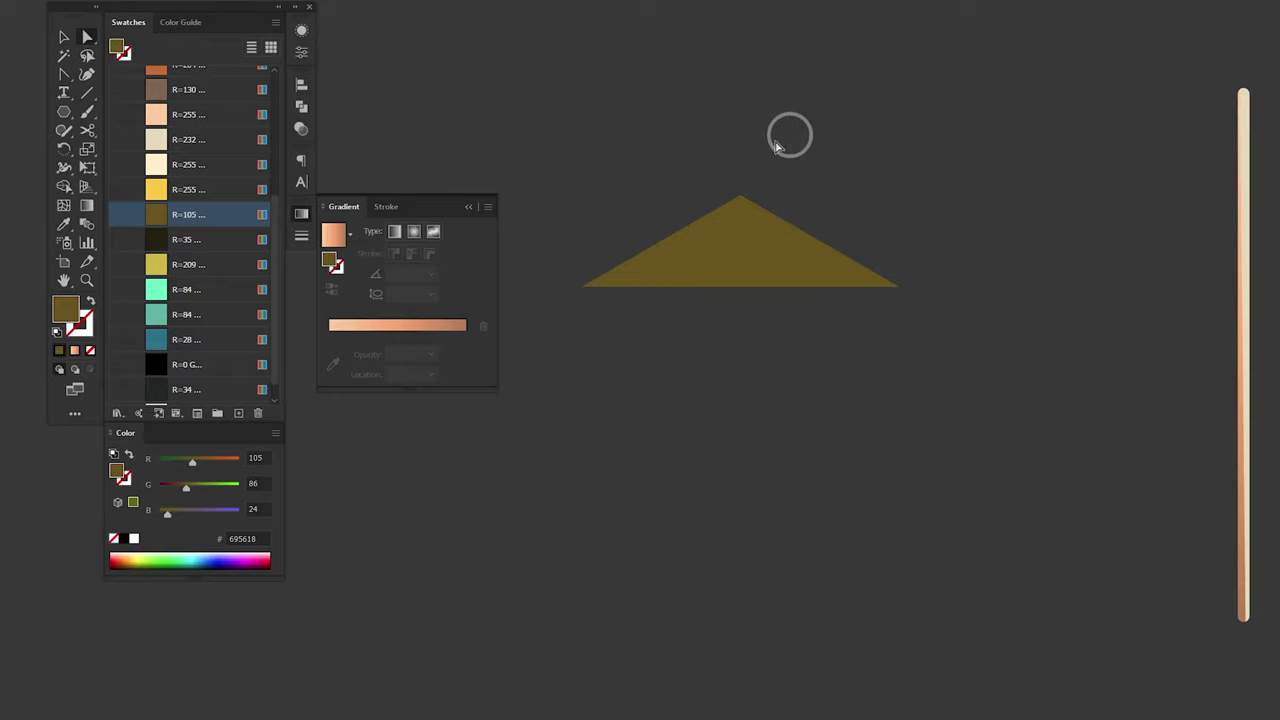
Step: Round the triangle's peak into a smooth arch with the Anchor Point tool
{"action": "left_click", "coordinate": [818, 230]}
{"action": "key", "text": "shift+c"}
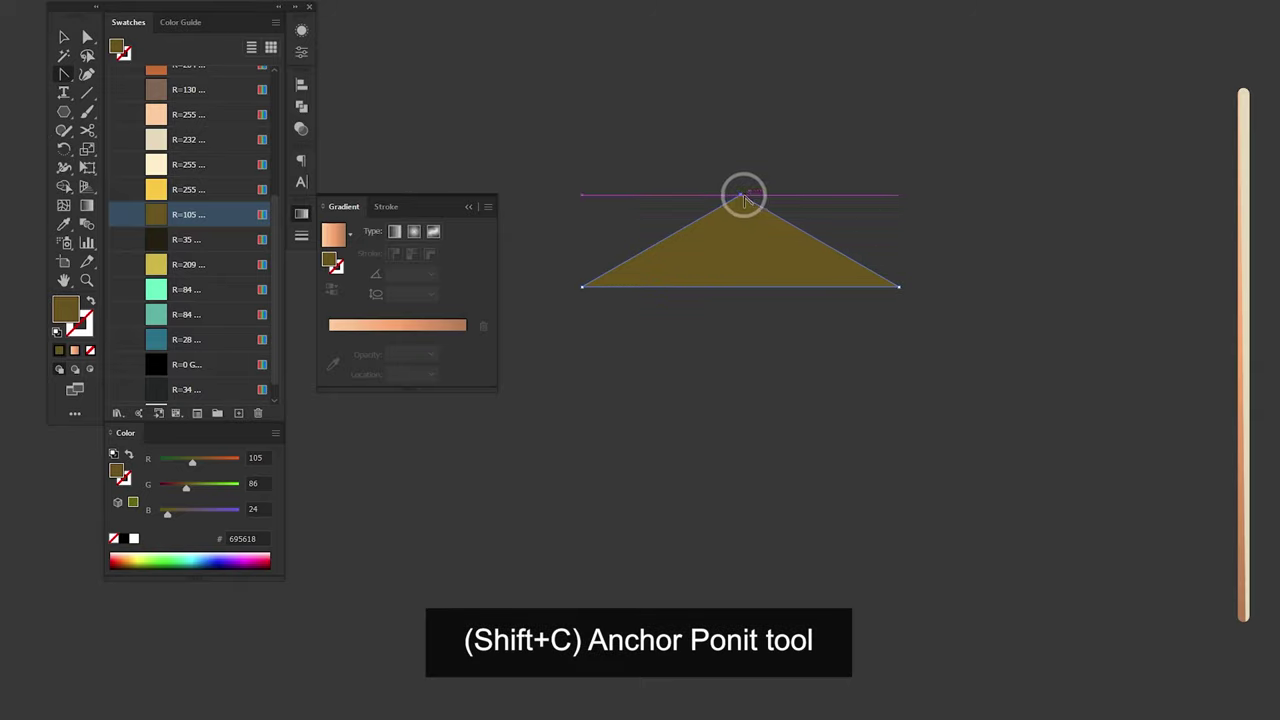
{"action": "left_click_drag", "start_coordinate": [763, 198], "coordinate": [657, 200]}
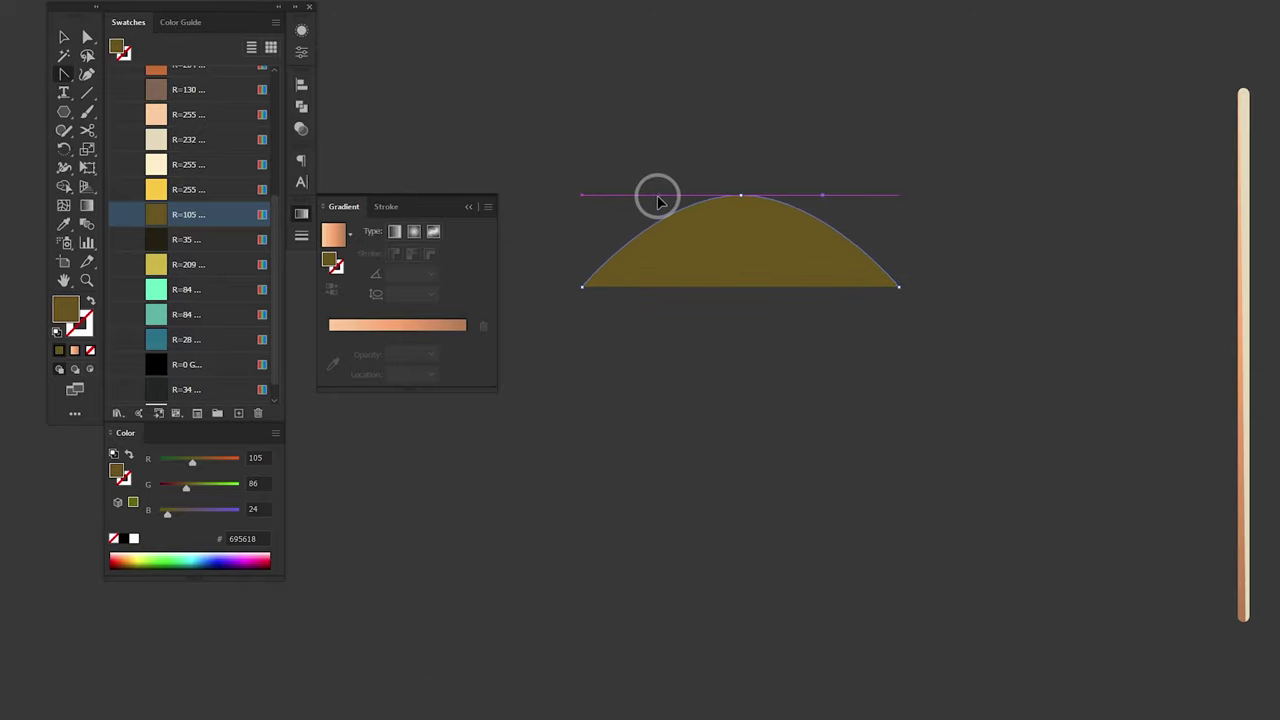
{"action": "key", "text": "v"}
{"action": "left_click", "coordinate": [817, 151]}
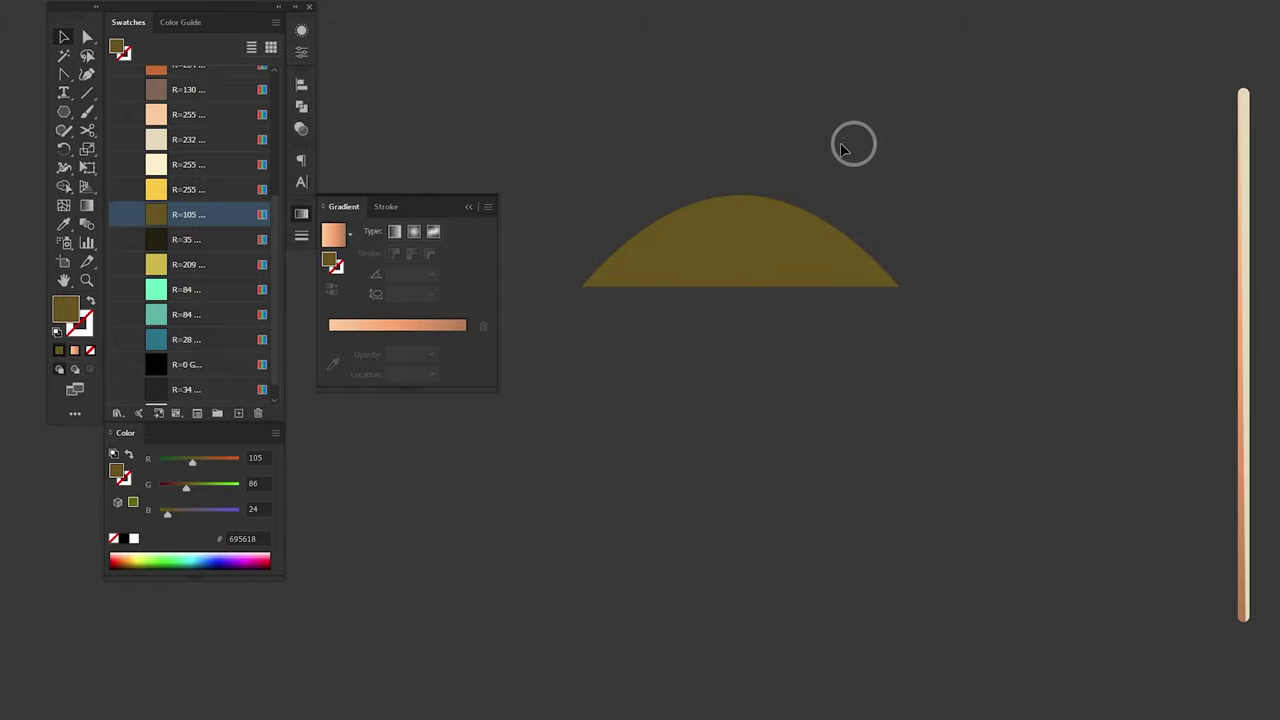
{"action": "left_click", "coordinate": [192, 196]}
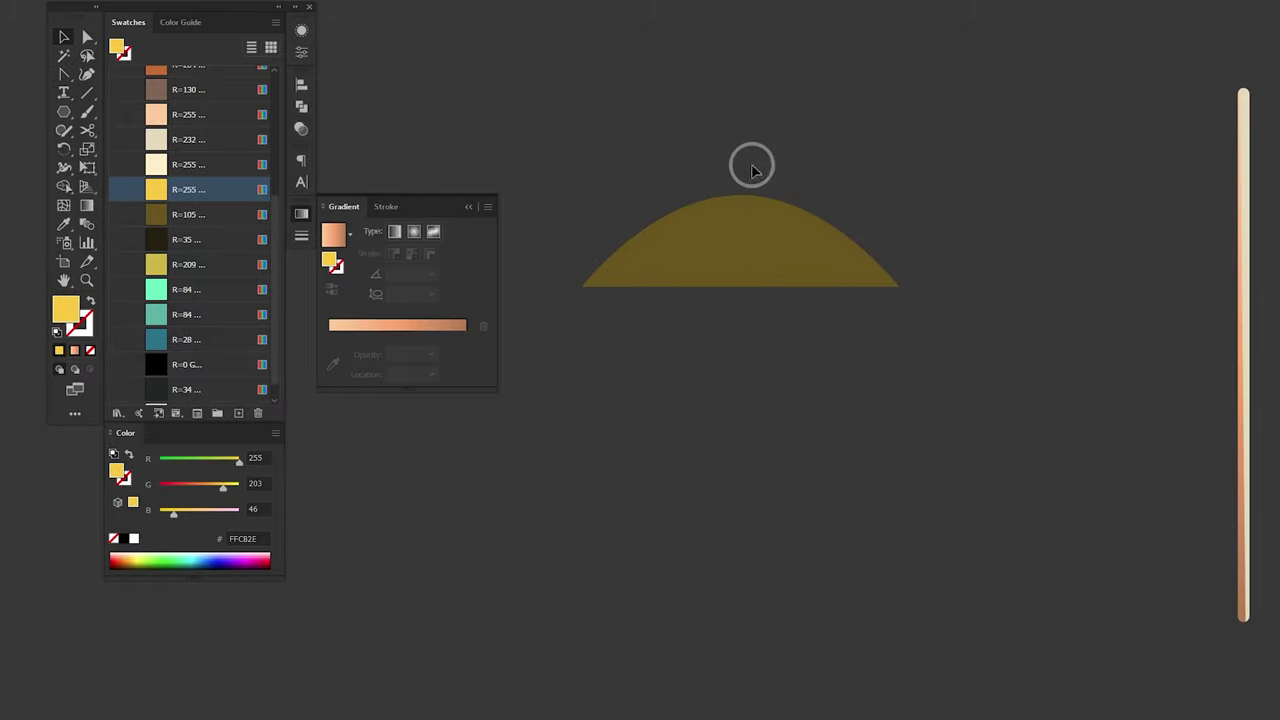
Step: Pen a curved yellow FFCB2E stripe from the olive arch's peak to its lower right edge
{"action": "left_click", "coordinate": [740, 195]}
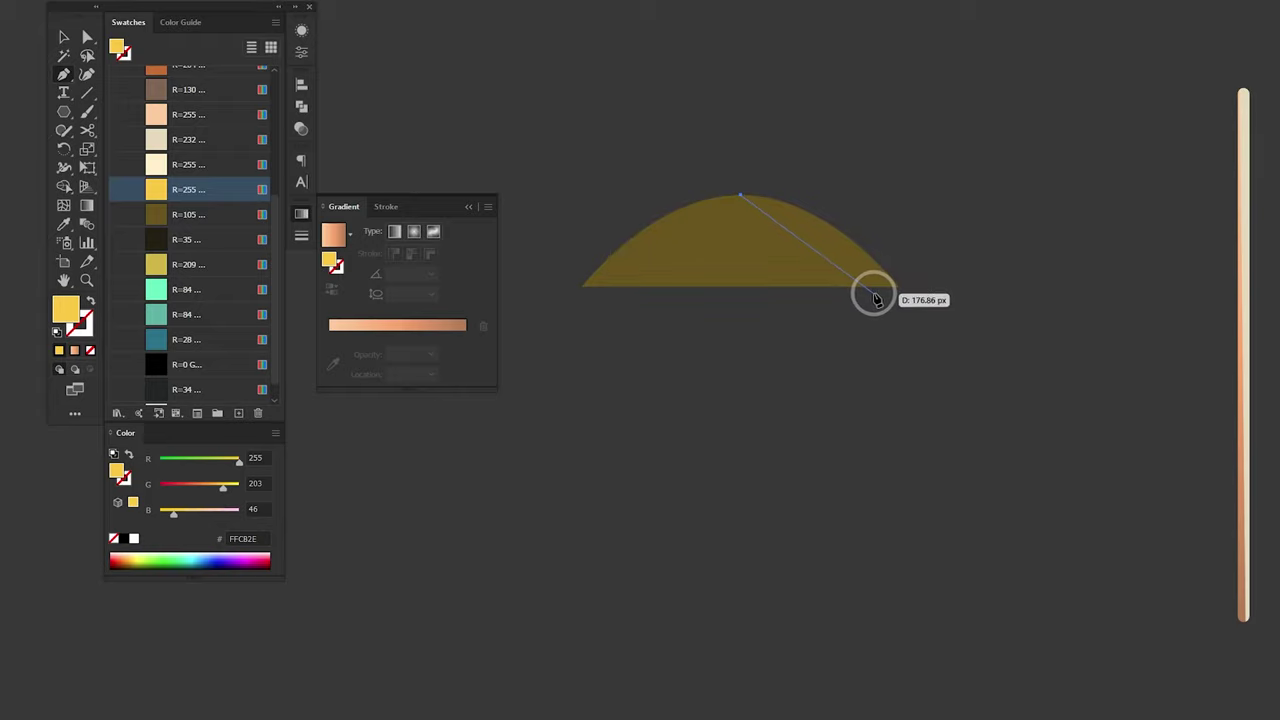
{"action": "mouse_move", "coordinate": [874, 298]}
{"action": "left_mouse_down"}
{"action": "mouse_move", "coordinate": [884, 346]}
{"action": "mouse_move", "coordinate": [926, 392]}
{"action": "left_mouse_up"}
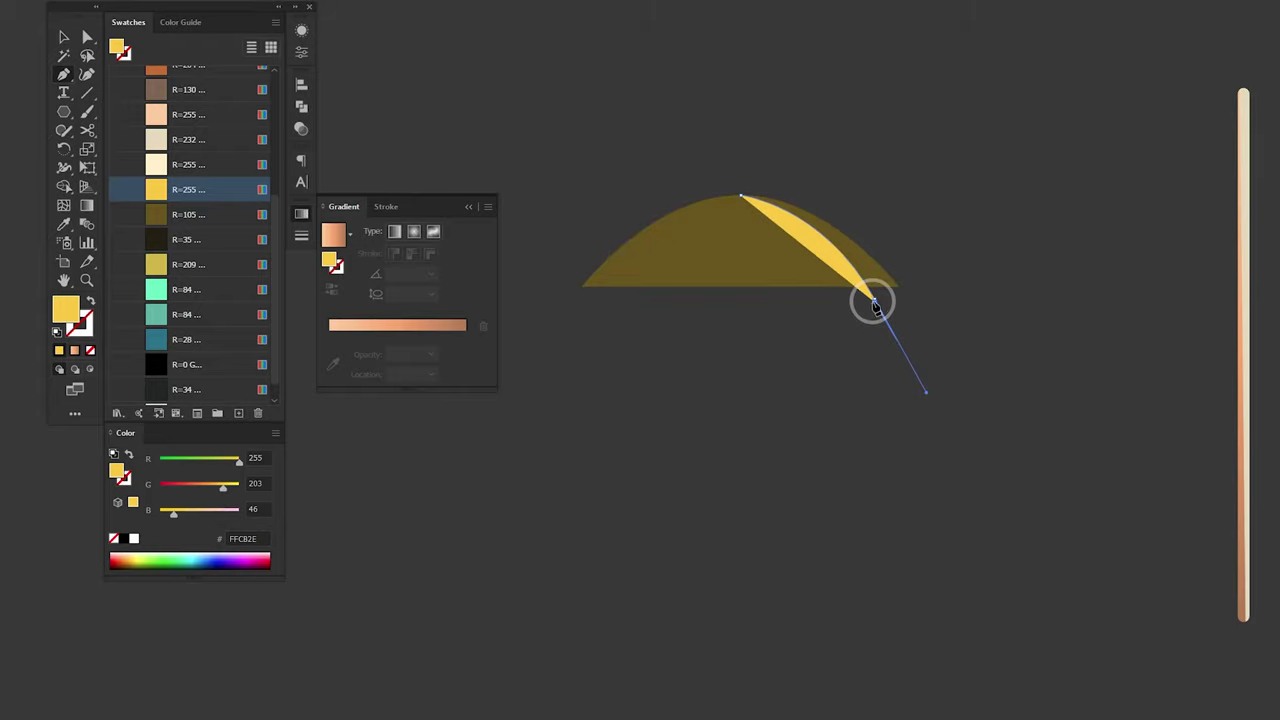
{"action": "left_click", "coordinate": [818, 297]}
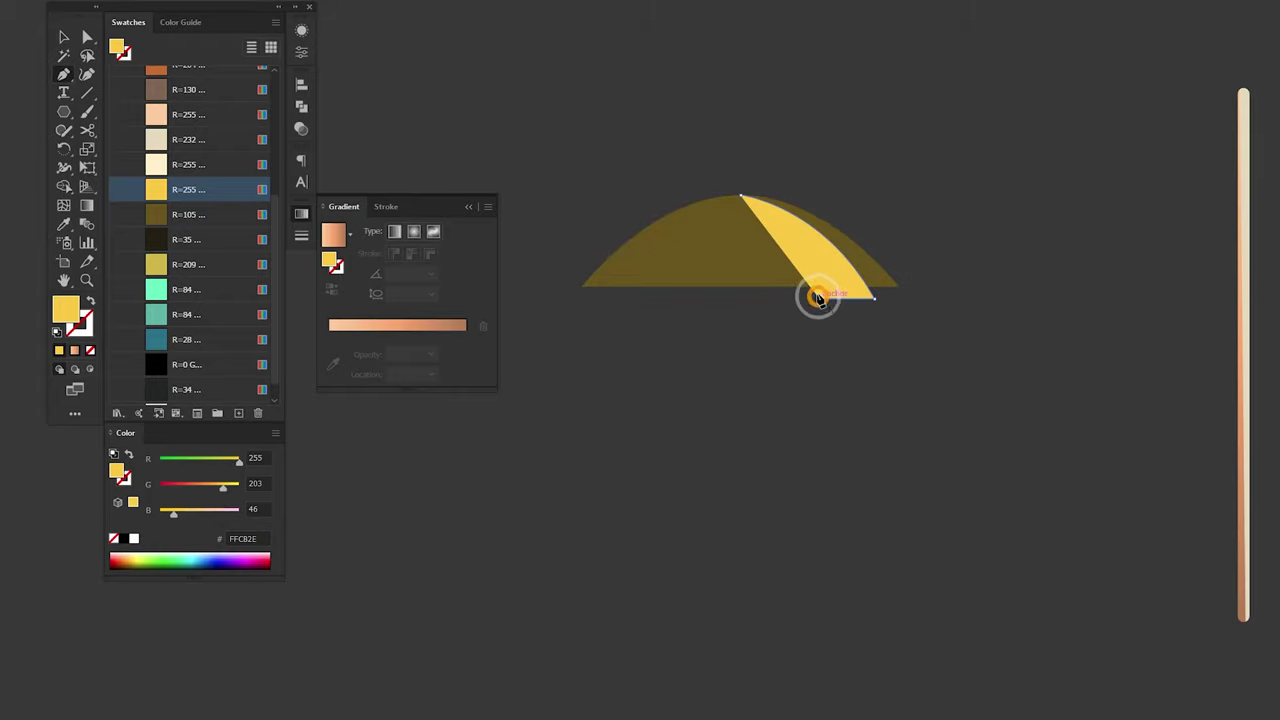
{"action": "mouse_move", "coordinate": [743, 215]}
{"action": "left_mouse_down"}
{"action": "mouse_move", "coordinate": [803, 286]}
{"action": "mouse_move", "coordinate": [705, 170]}
{"action": "left_mouse_up"}
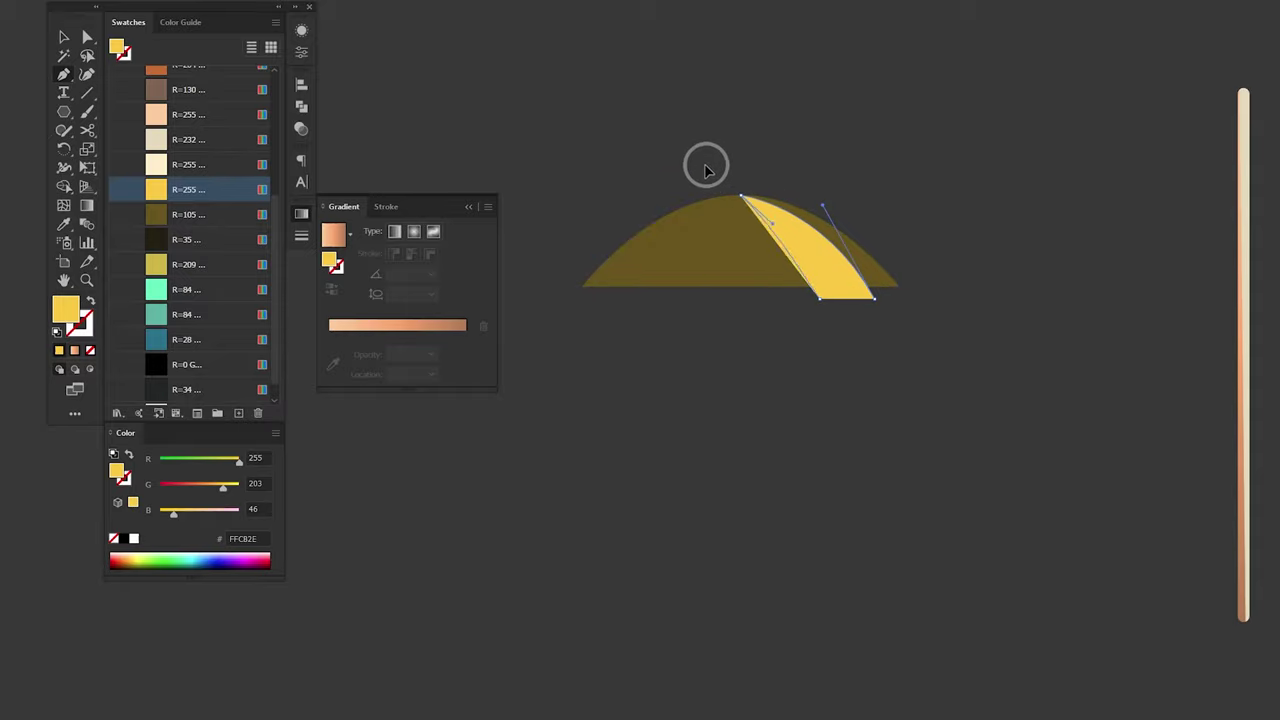
Step: Adjust the stripe's bottom-left corner and curved edge with Direct Selection
{"action": "key", "text": "a"}
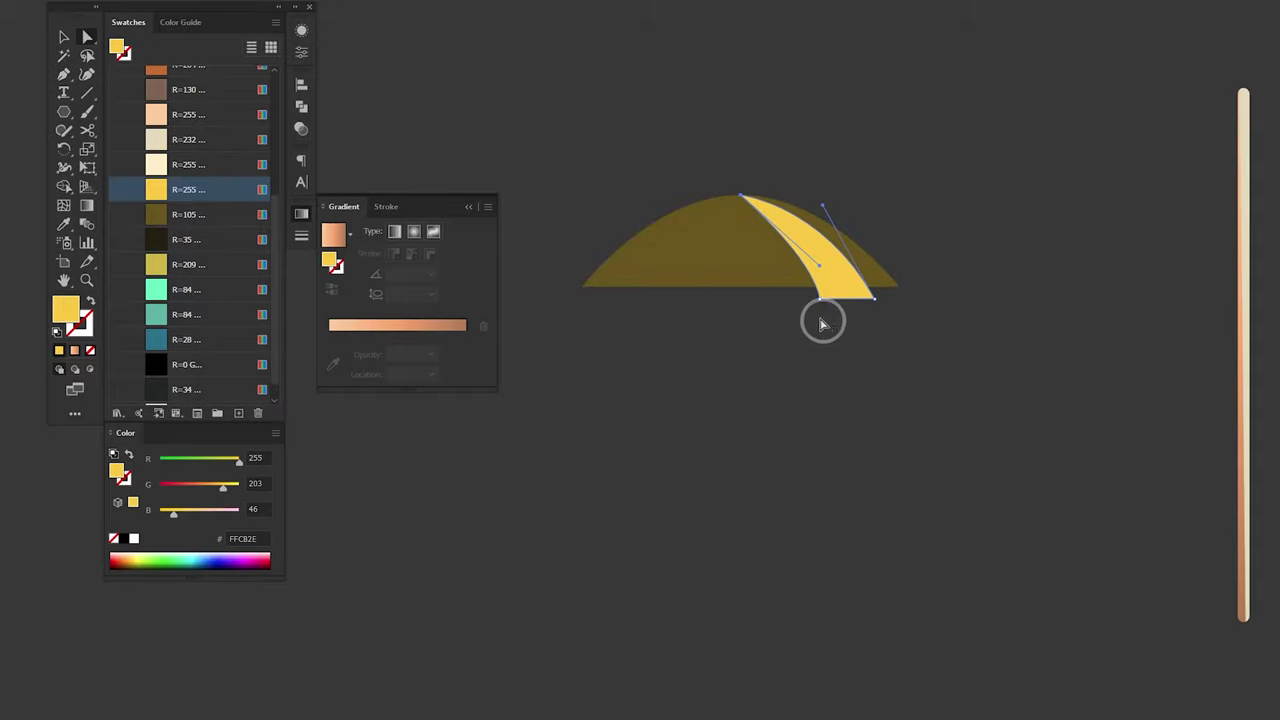
{"action": "mouse_move", "coordinate": [818, 297]}
{"action": "left_mouse_down"}
{"action": "mouse_move", "coordinate": [806, 296]}
{"action": "mouse_move", "coordinate": [865, 302]}
{"action": "left_mouse_up"}
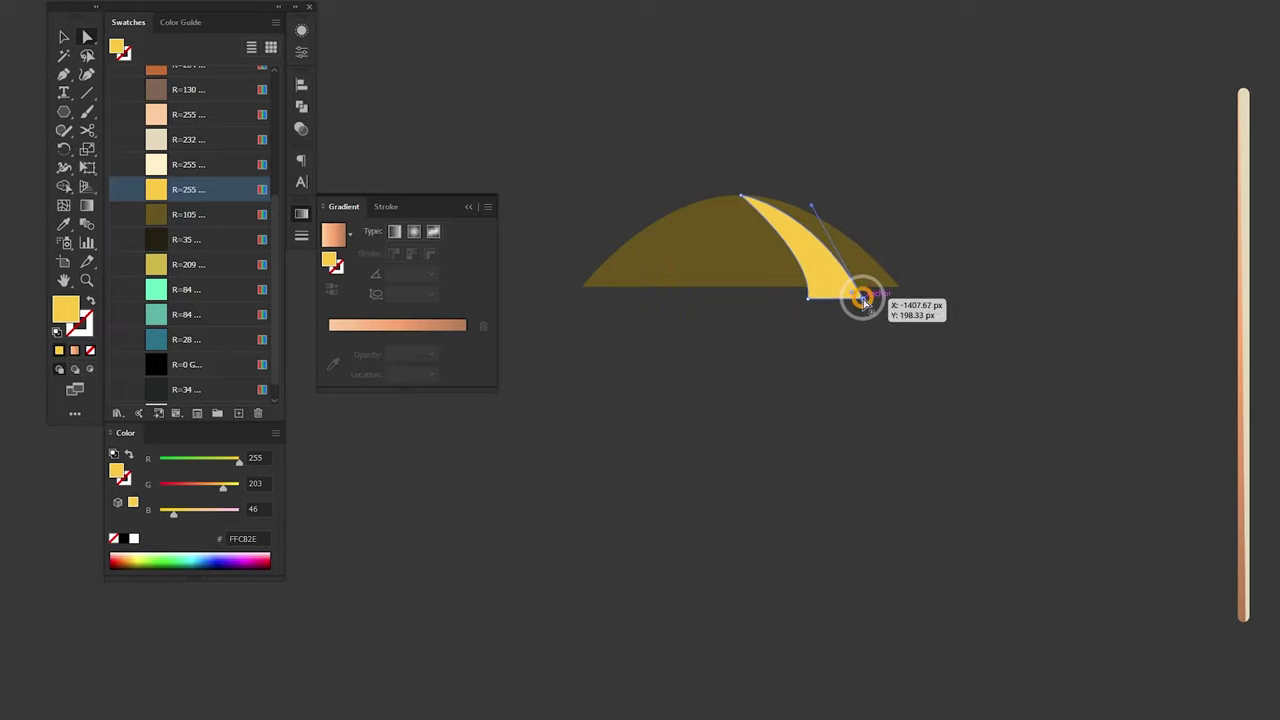
{"action": "left_click", "coordinate": [808, 298]}
{"action": "left_click_drag", "start_coordinate": [814, 268], "coordinate": [802, 258]}
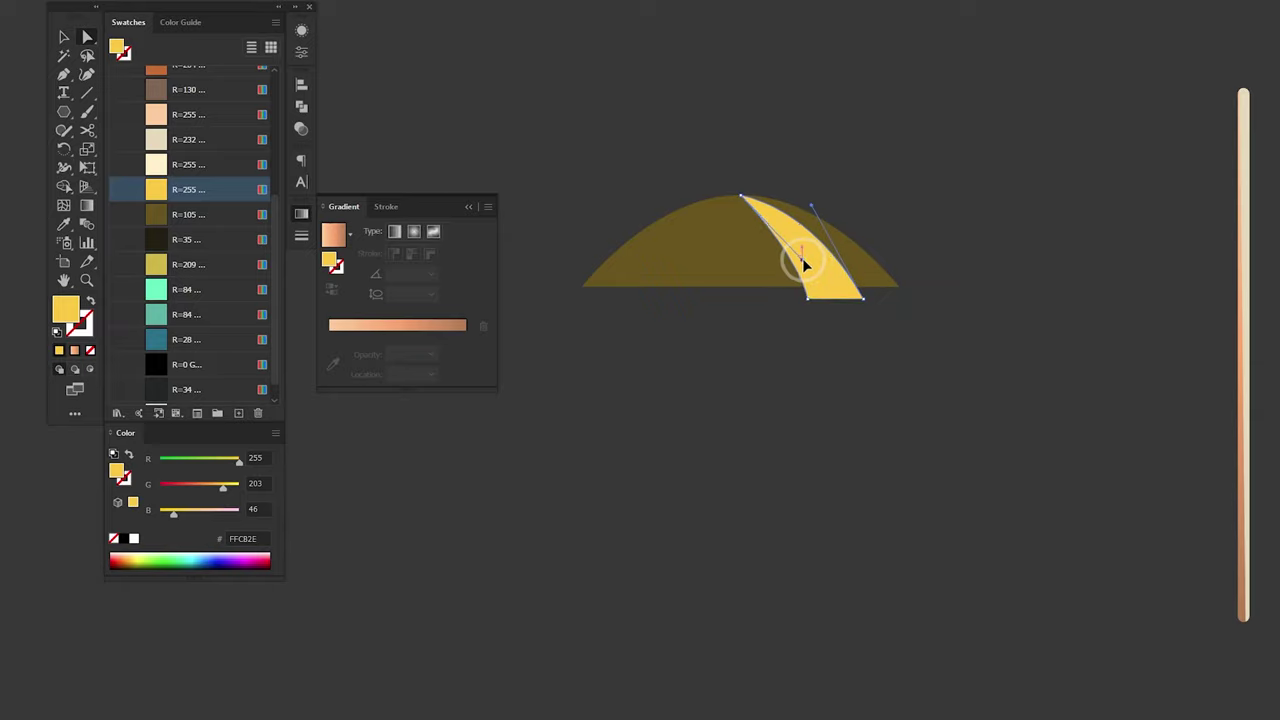
{"action": "key", "text": "v"}
{"action": "left_click", "coordinate": [868, 252]}
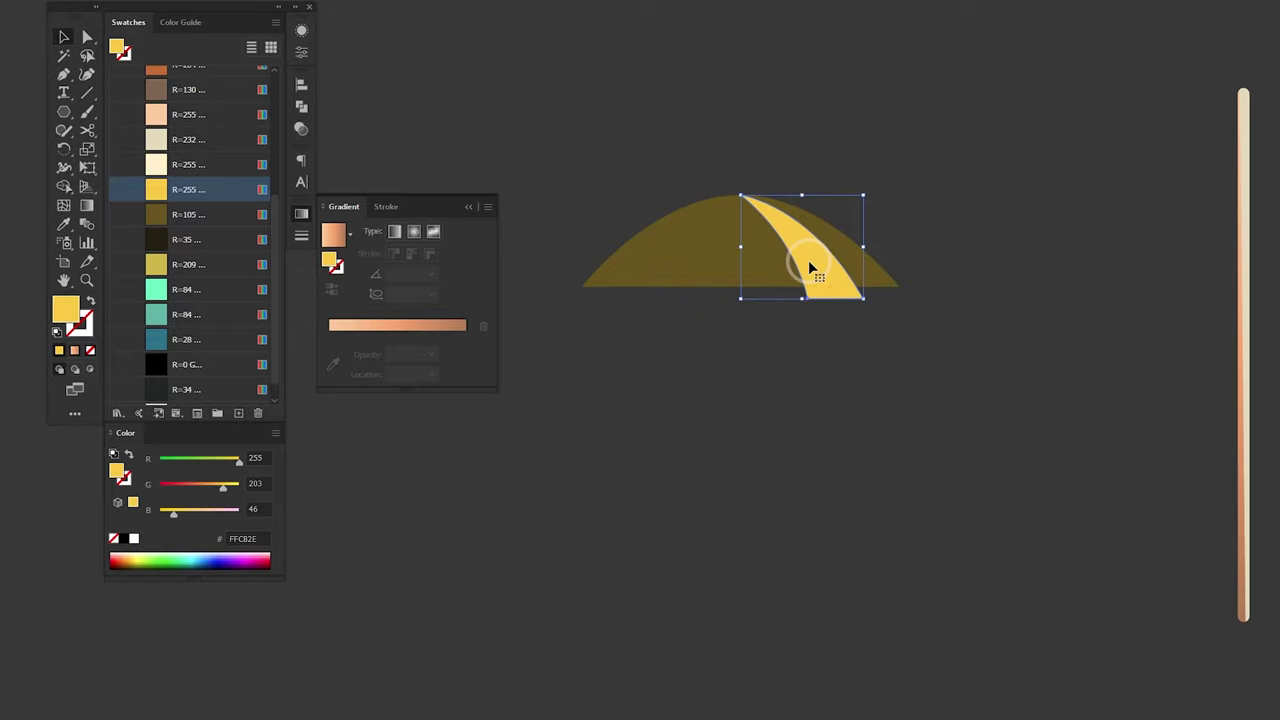
Step: Reflect a vertical copy of the yellow stripe and move it to the canopy's left side
{"action": "right_click", "coordinate": [796, 232]}
{"action": "mouse_move", "coordinate": [835, 444]}
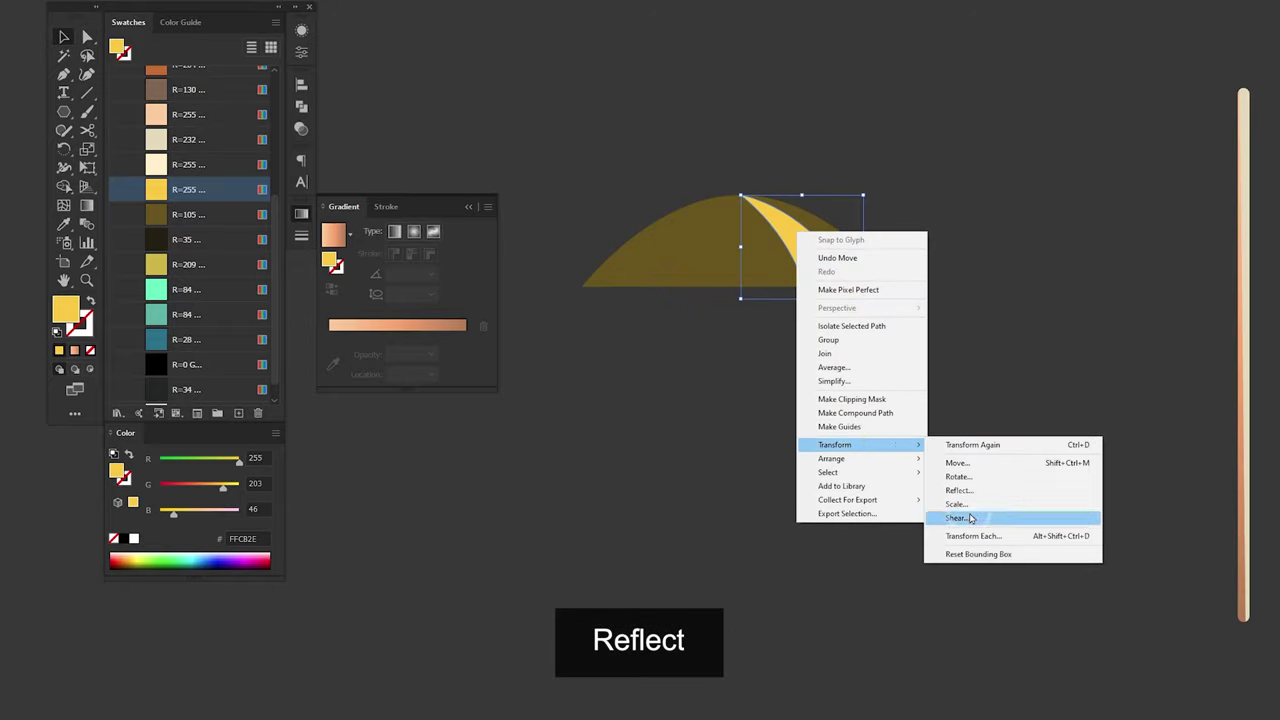
{"action": "left_click", "coordinate": [1001, 494]}
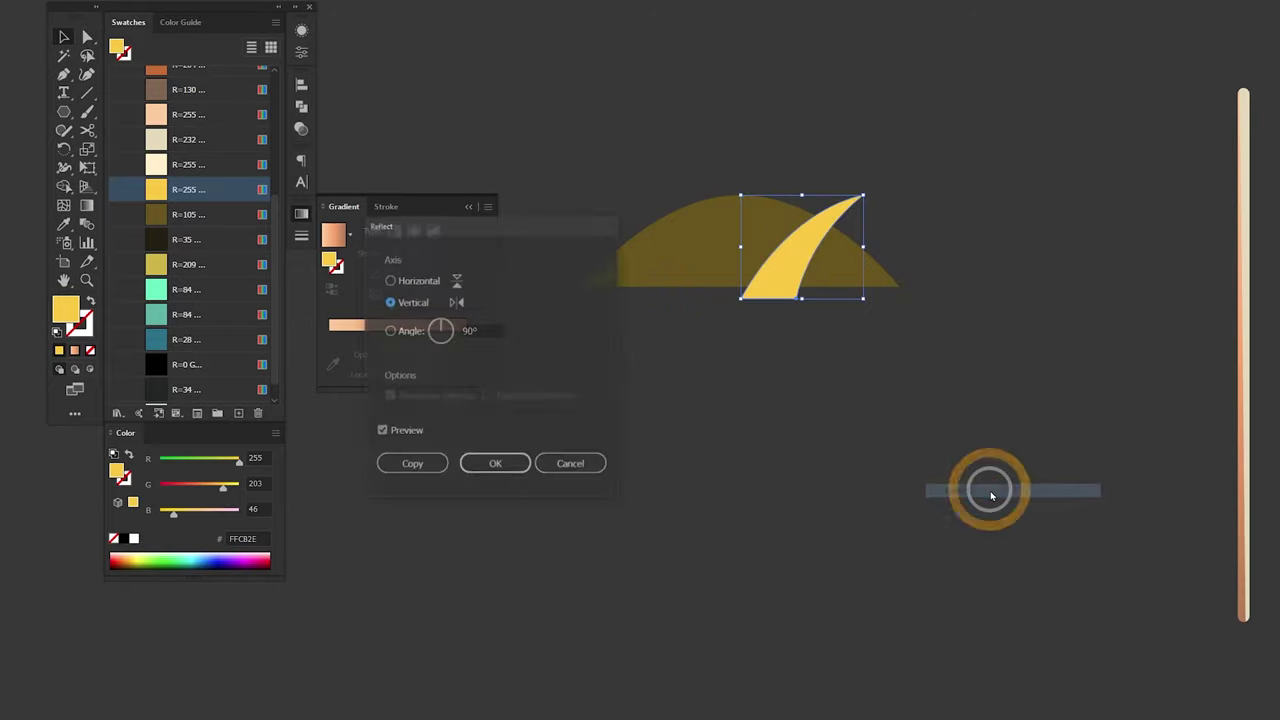
{"action": "left_click", "coordinate": [398, 472]}
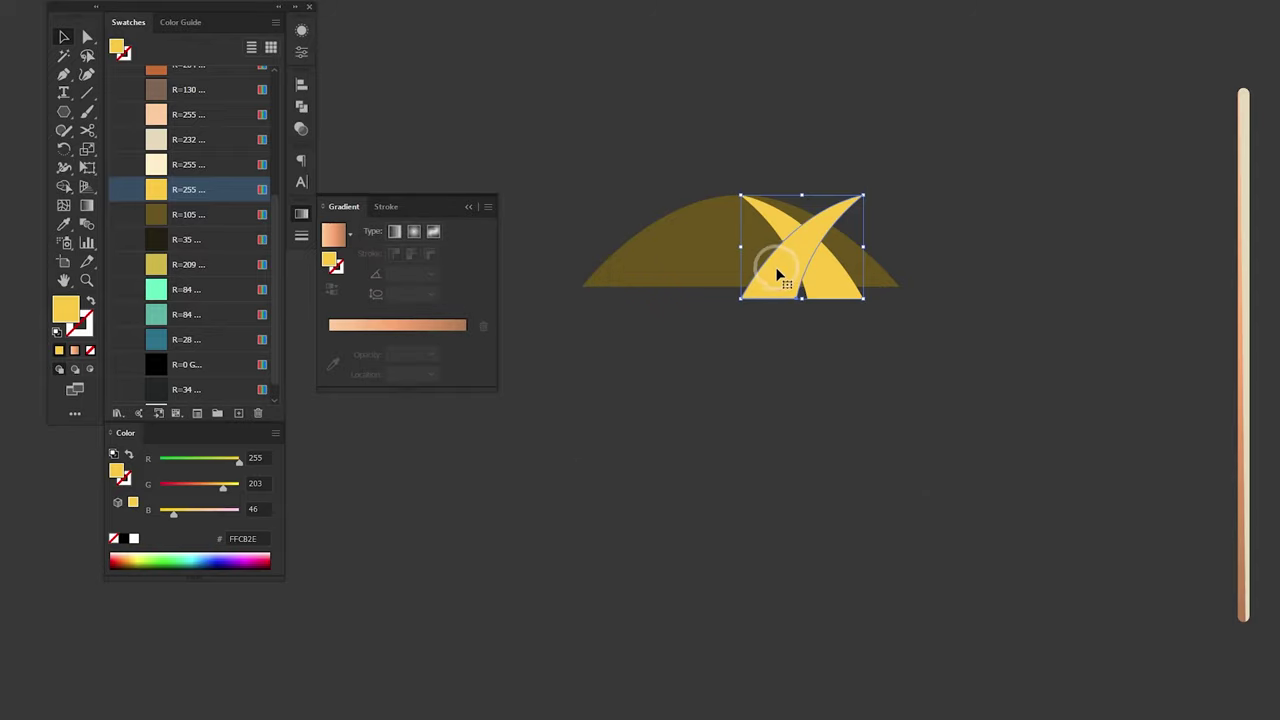
{"action": "left_click_drag", "start_coordinate": [778, 275], "coordinate": [655, 278]}
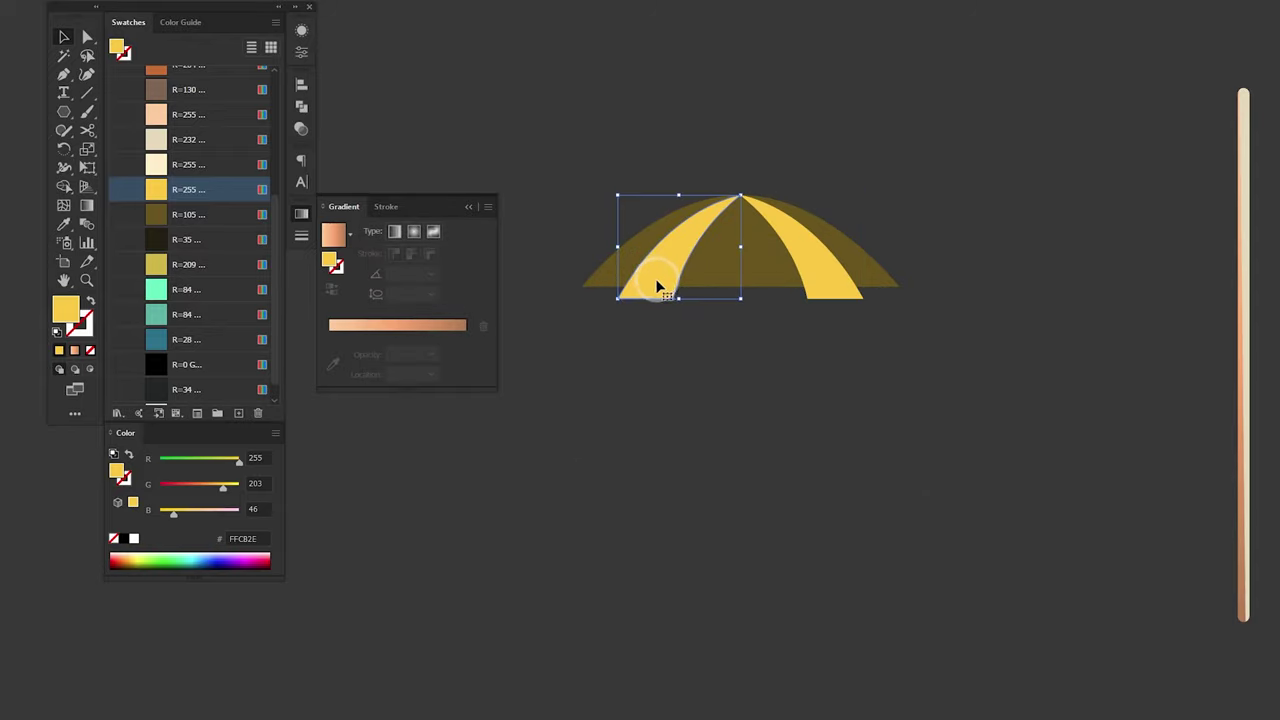
{"action": "left_click", "coordinate": [766, 343]}
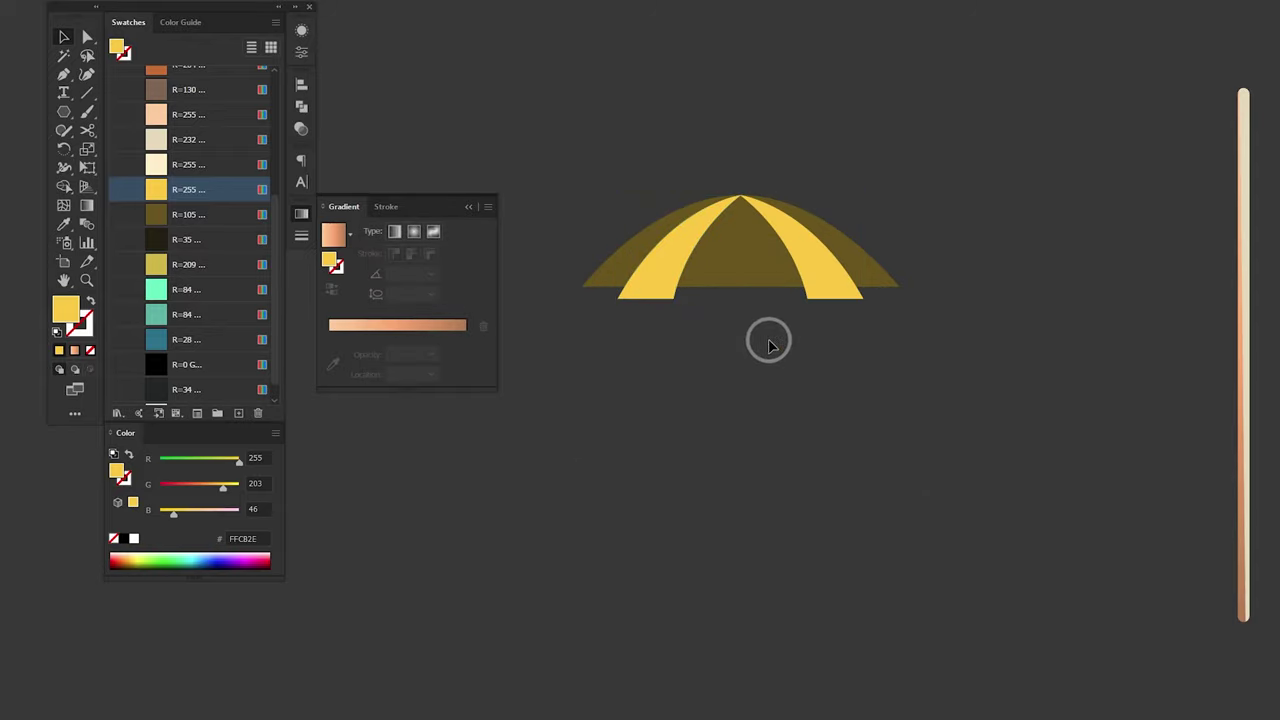
Step: Draw a narrow yellow half-stripe from the canopy apex down its centre
{"action": "mouse_move", "coordinate": [762, 300]}
{"action": "left_mouse_down"}
{"action": "mouse_move", "coordinate": [754, 347]}
{"action": "mouse_move", "coordinate": [758, 313]}
{"action": "mouse_move", "coordinate": [731, 297]}
{"action": "left_mouse_up"}
{"action": "left_click", "coordinate": [740, 198]}
{"action": "key", "text": "v"}
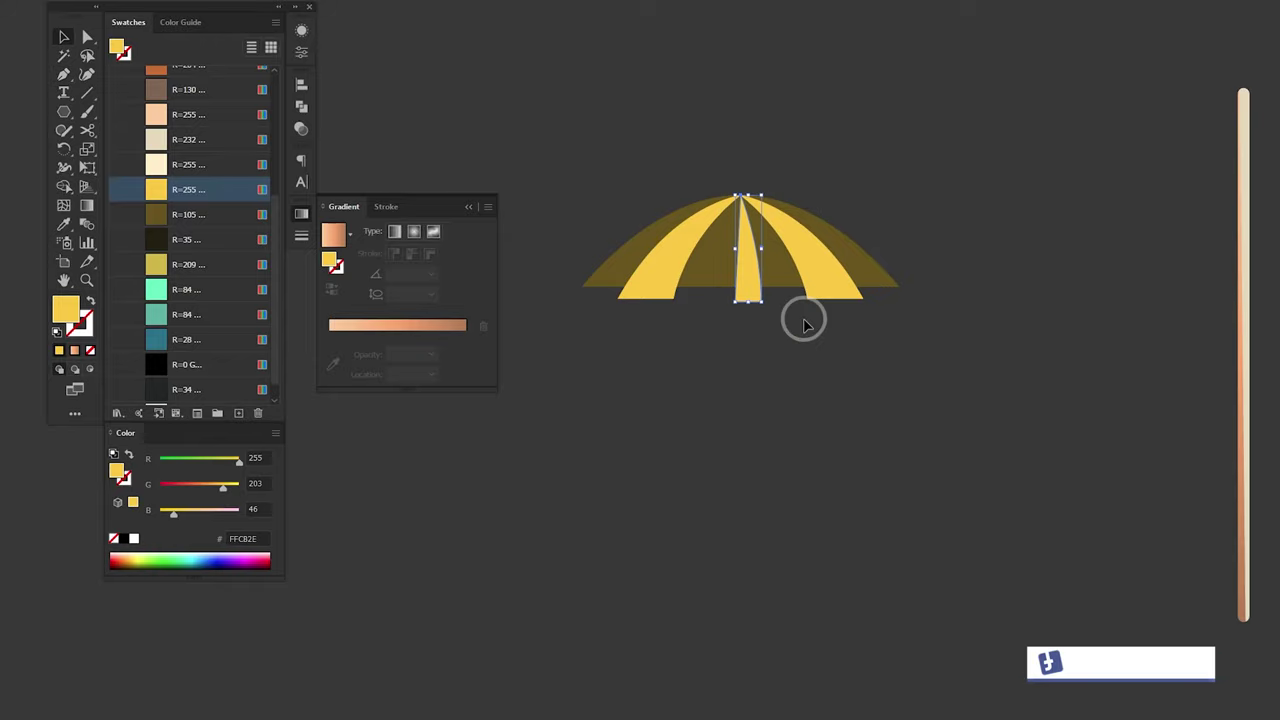
Step: Add a vertically reflected copy of the half-stripe and shift it 14 px left
{"action": "right_click", "coordinate": [745, 283]}
{"action": "left_click", "coordinate": [708, 394]}
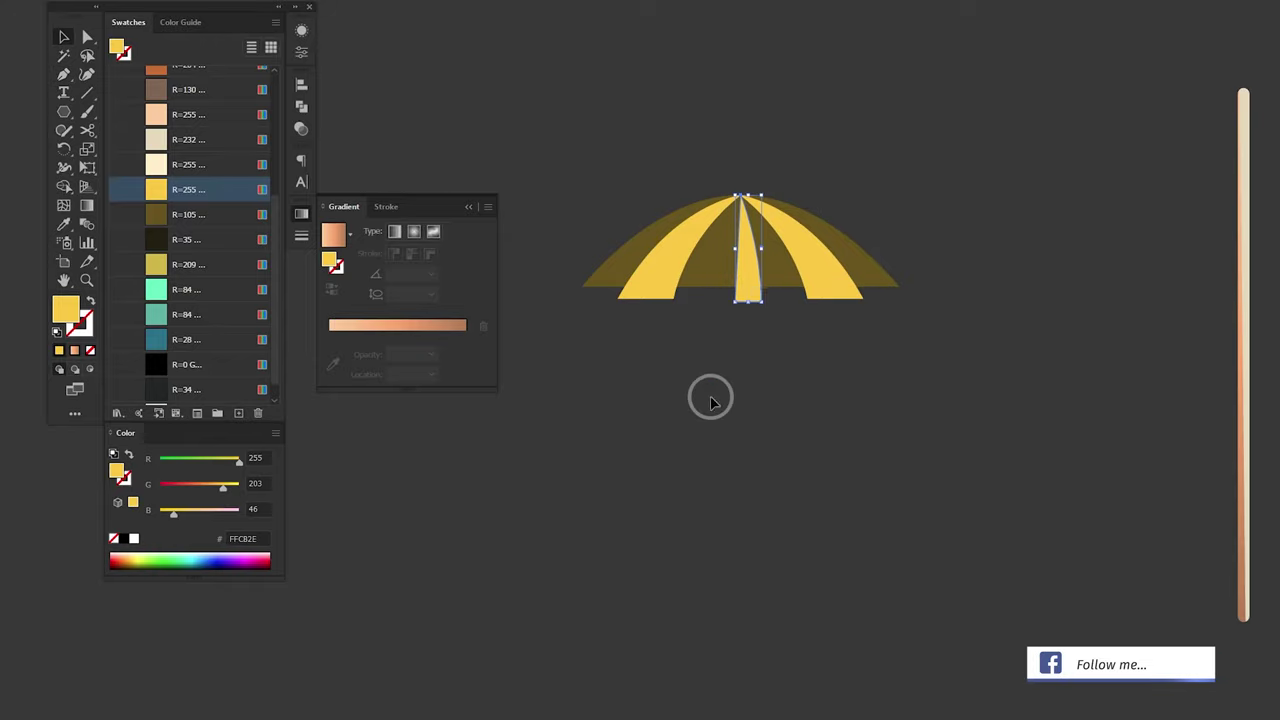
{"action": "right_click", "coordinate": [752, 280]}
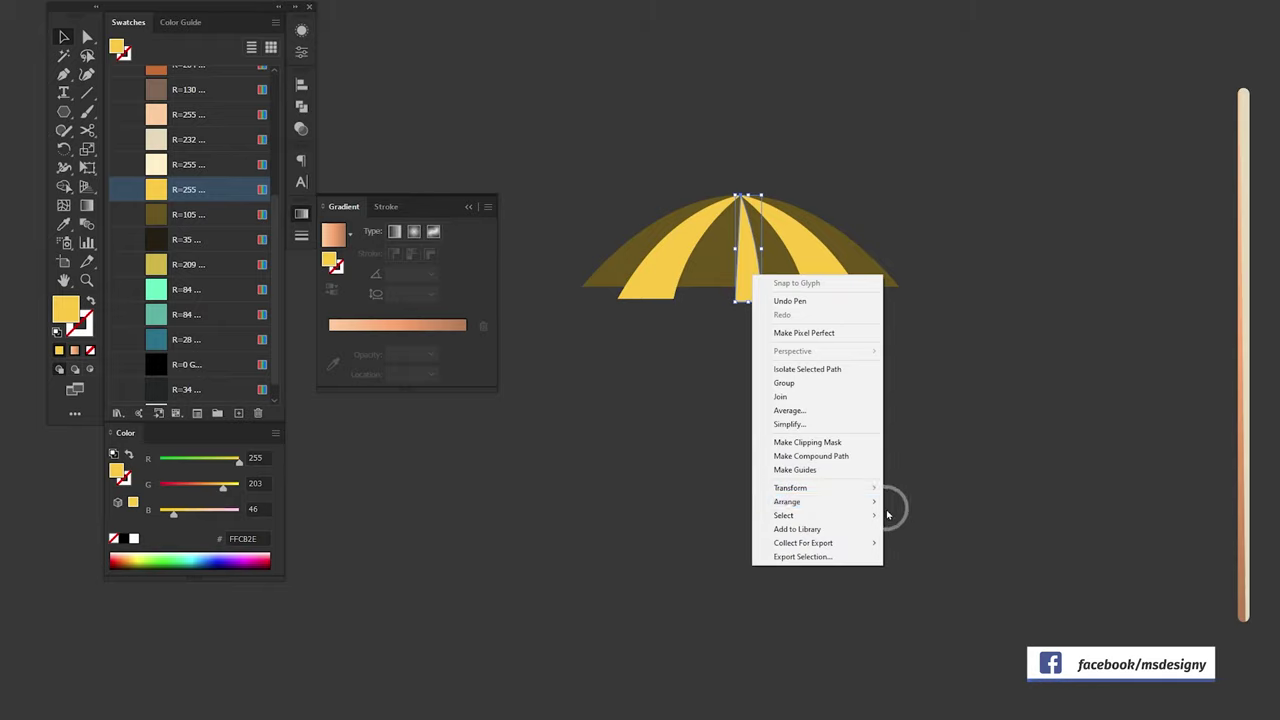
{"action": "mouse_move", "coordinate": [790, 488]}
{"action": "left_click", "coordinate": [948, 535]}
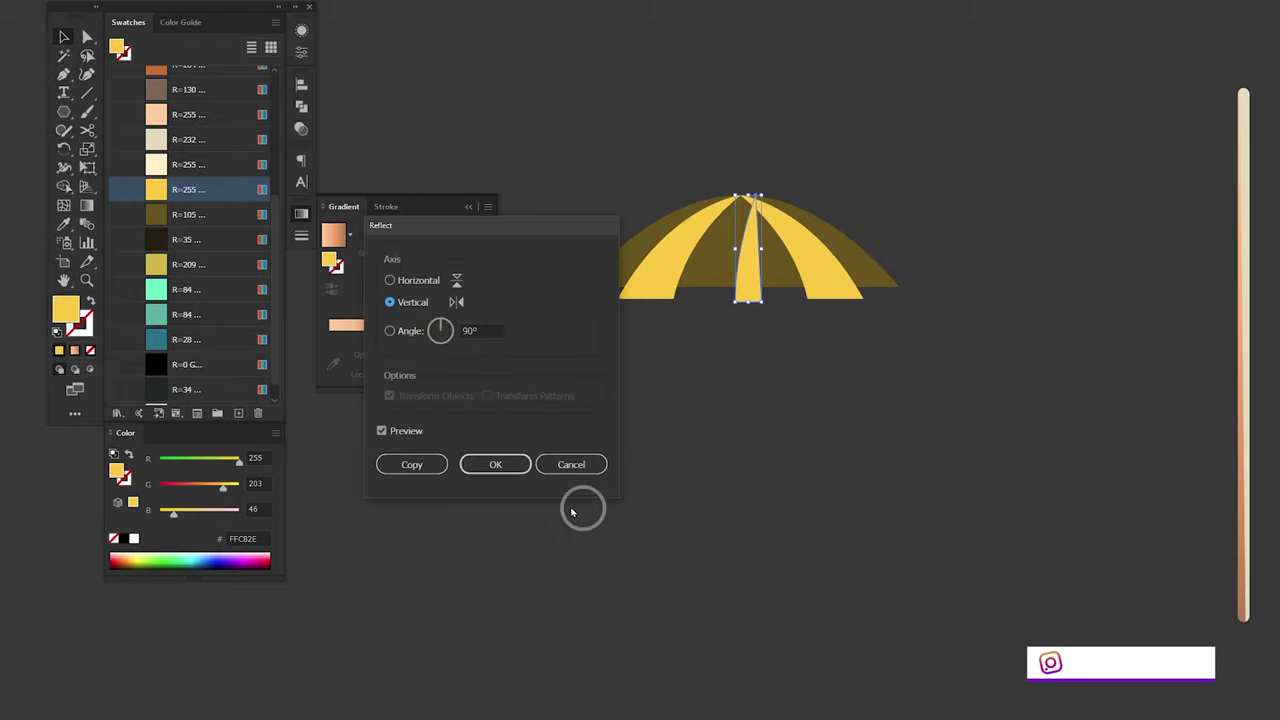
{"action": "left_click", "coordinate": [411, 464]}
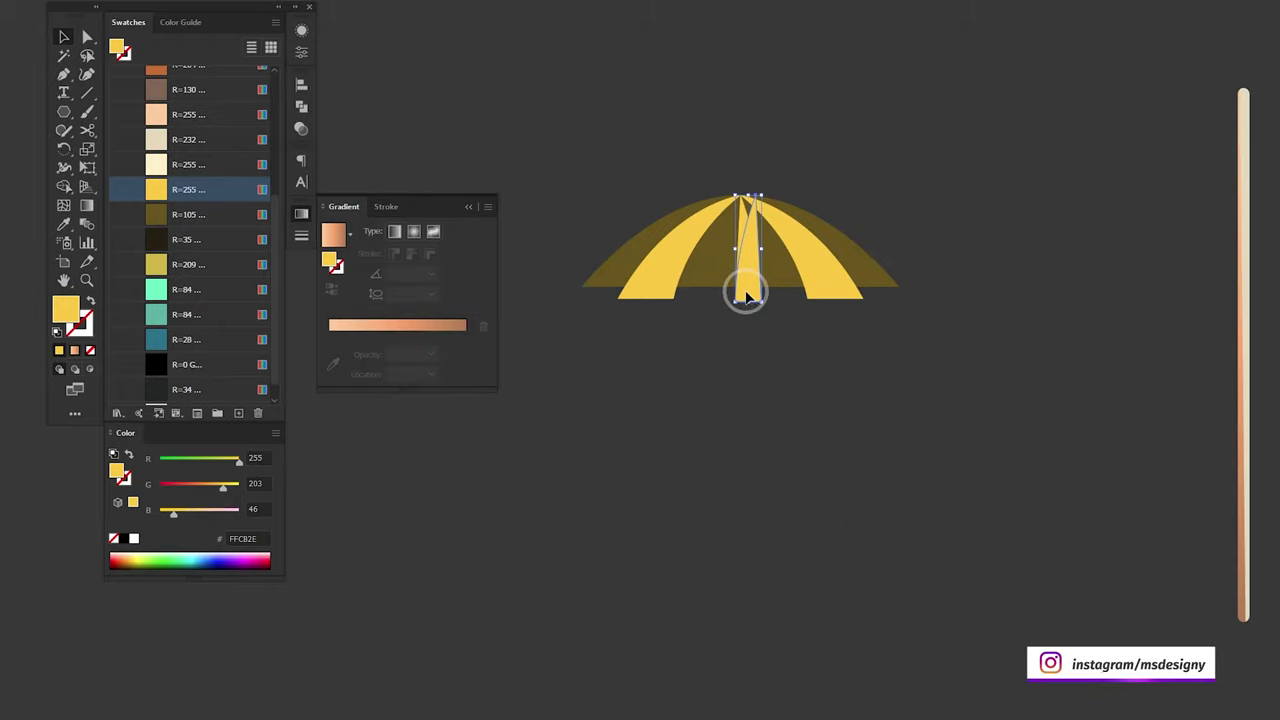
{"action": "left_click_drag", "start_coordinate": [746, 297], "coordinate": [732, 297]}
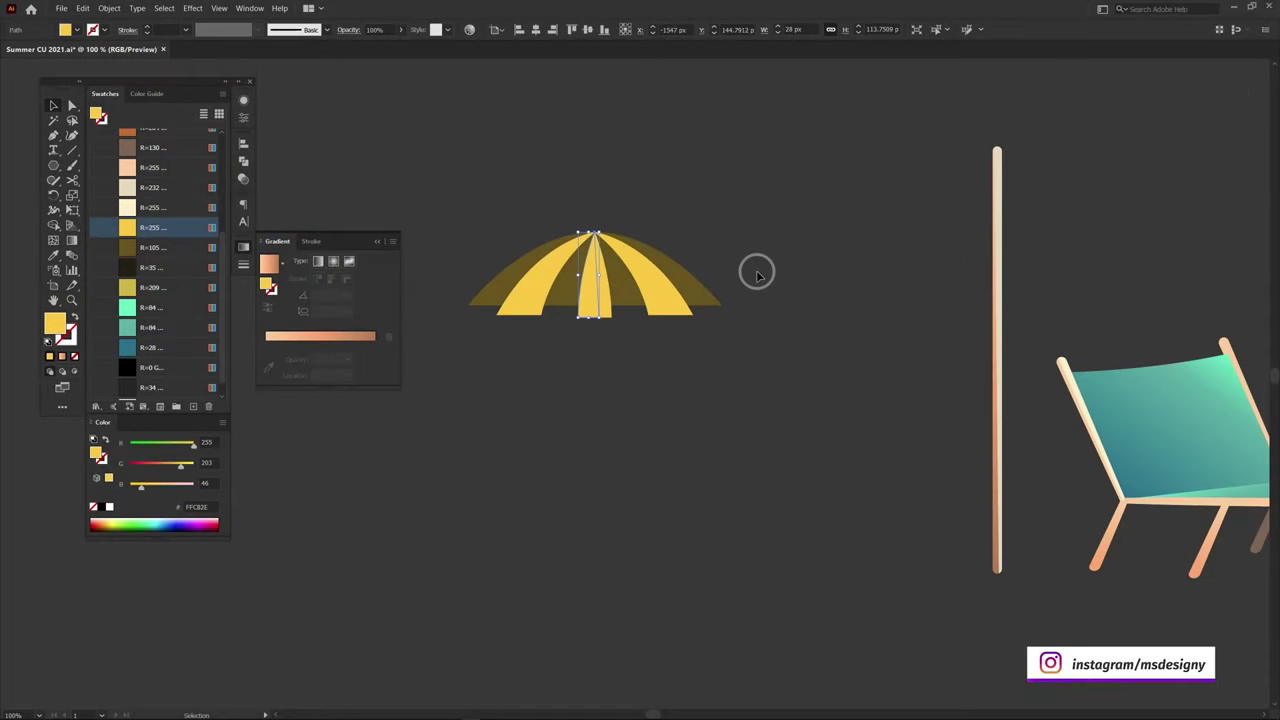
Step: Unite the two middle stripe halves into one shape with Pathfinder
{"action": "scroll", "coordinate": [580, 235], "scroll_direction": "up", "scroll_amount": 5}
{"action": "left_click", "coordinate": [662, 218]}
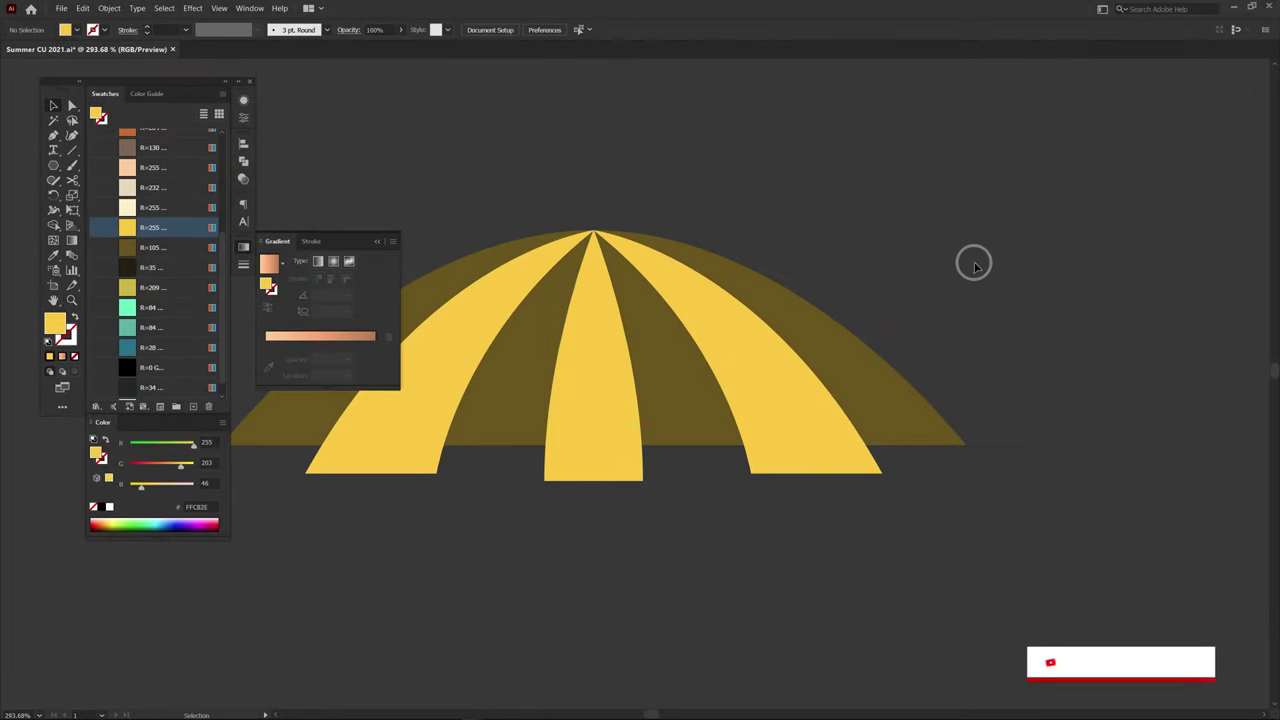
{"action": "left_click", "coordinate": [623, 377]}
{"action": "left_click", "coordinate": [543, 400], "text": "shift"}
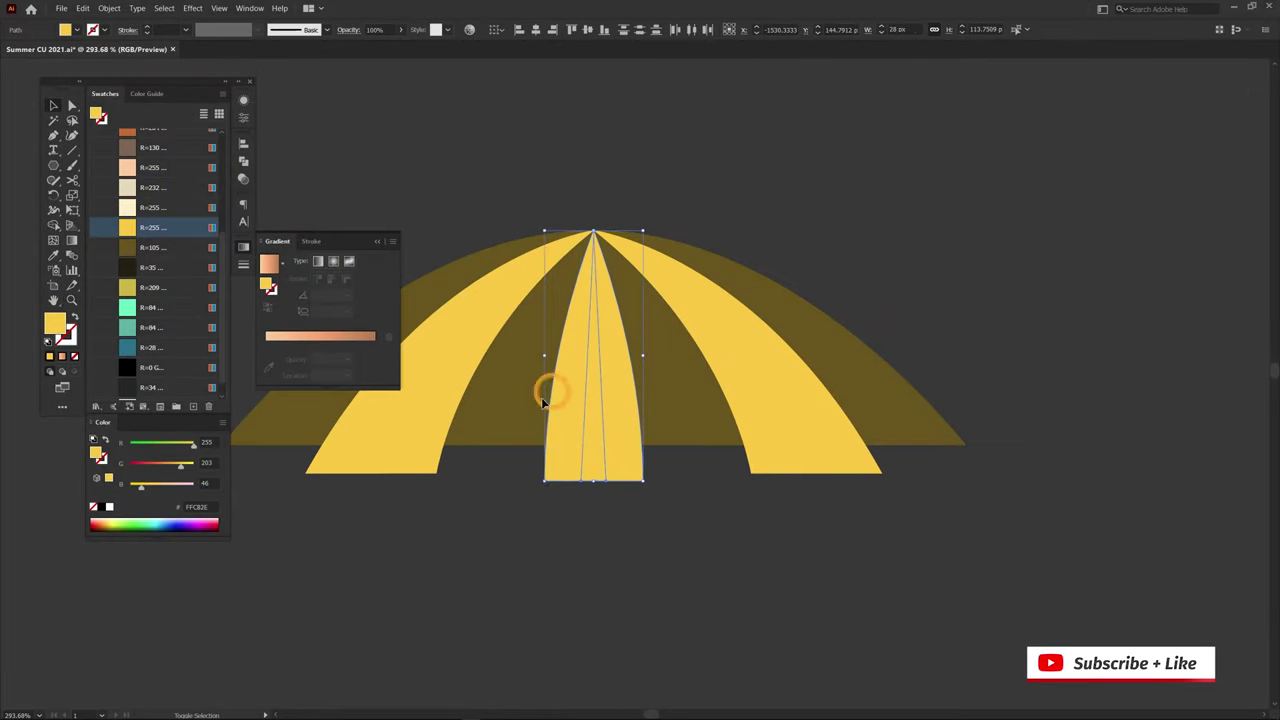
{"action": "left_click", "coordinate": [243, 247]}
{"action": "left_click", "coordinate": [242, 160]}
{"action": "left_click", "coordinate": [267, 172]}
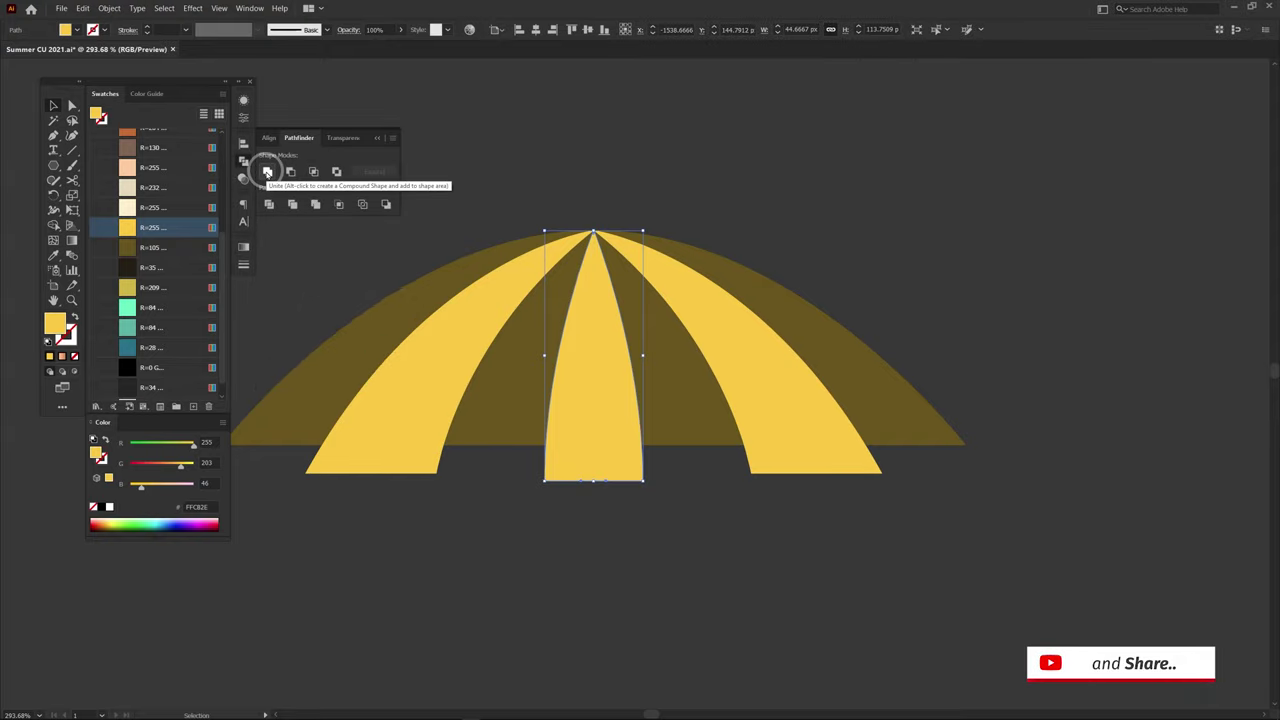
{"action": "scroll", "coordinate": [800, 205], "scroll_direction": "left", "scroll_amount": 2}
{"action": "left_click", "coordinate": [955, 216]}
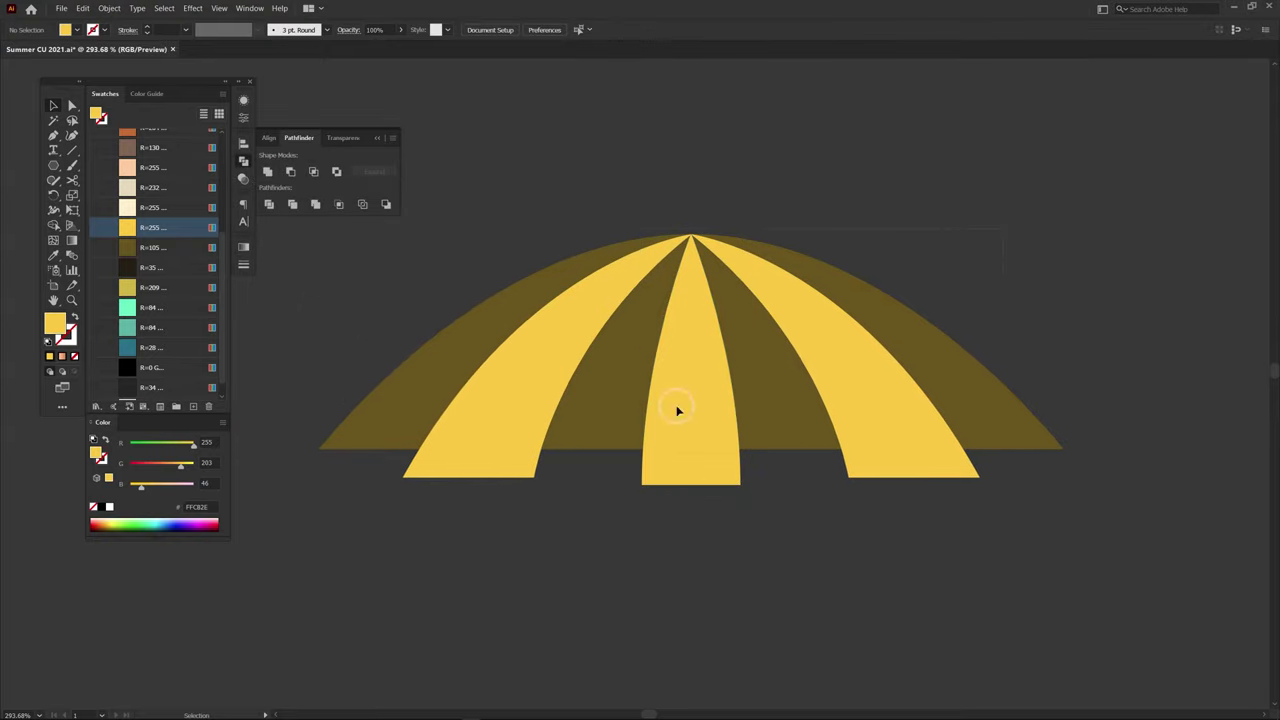
Step: Trim all stripe ends flush with the canopy base and group the canopy shapes
{"action": "left_click_drag", "start_coordinate": [375, 467], "coordinate": [545, 378]}
{"action": "key", "text": "shift+m"}
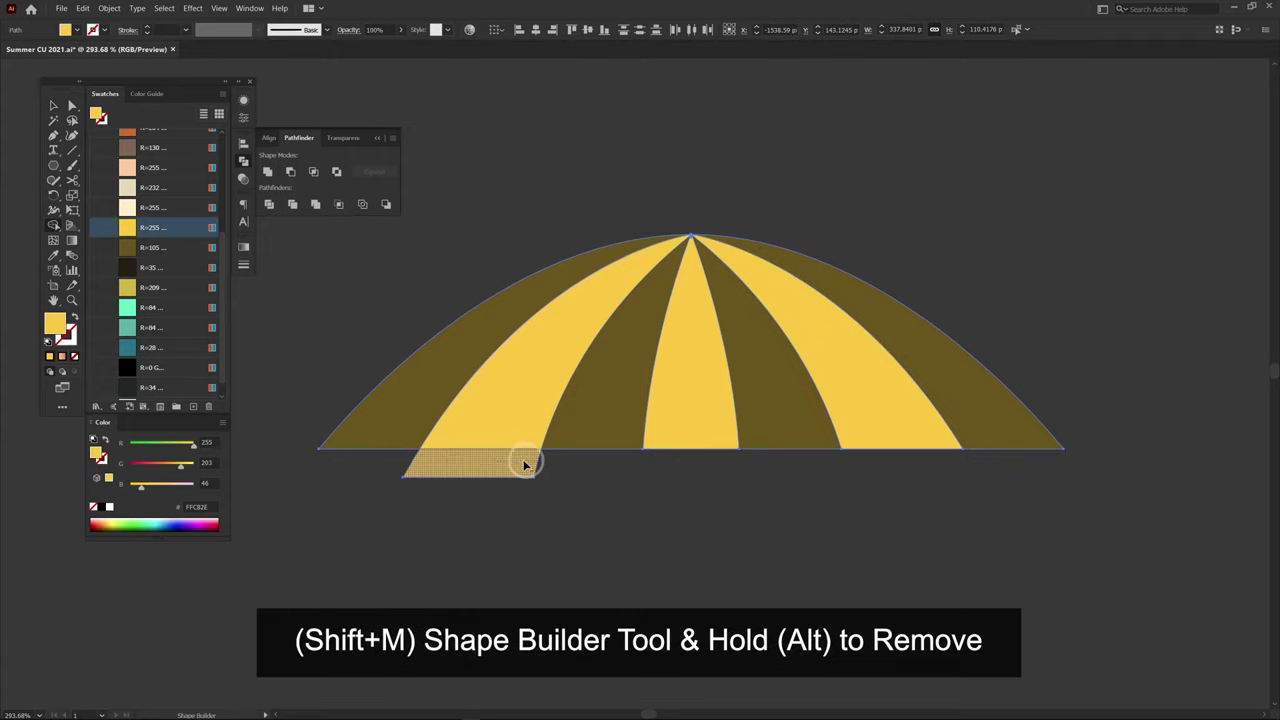
{"action": "left_click_drag", "start_coordinate": [916, 468], "coordinate": [440, 462]}
{"action": "right_click", "coordinate": [764, 281]}
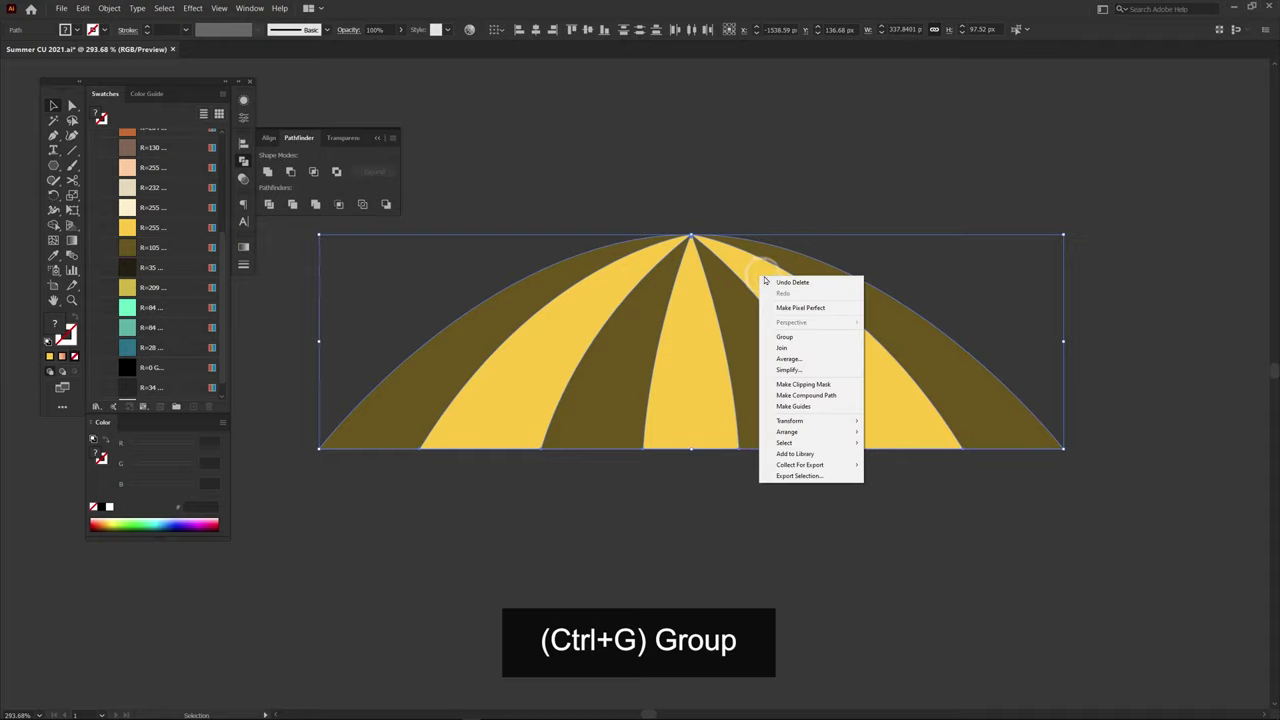
{"action": "left_click", "coordinate": [823, 340]}
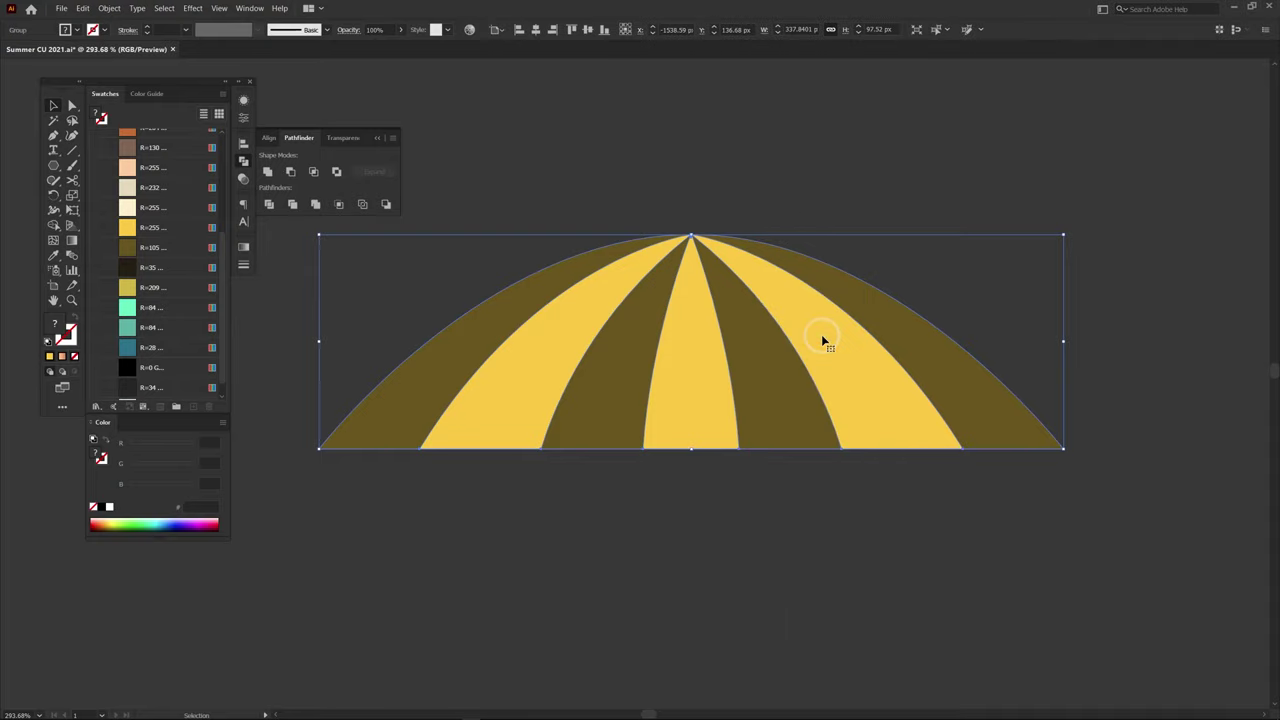
{"action": "left_click", "coordinate": [784, 206]}
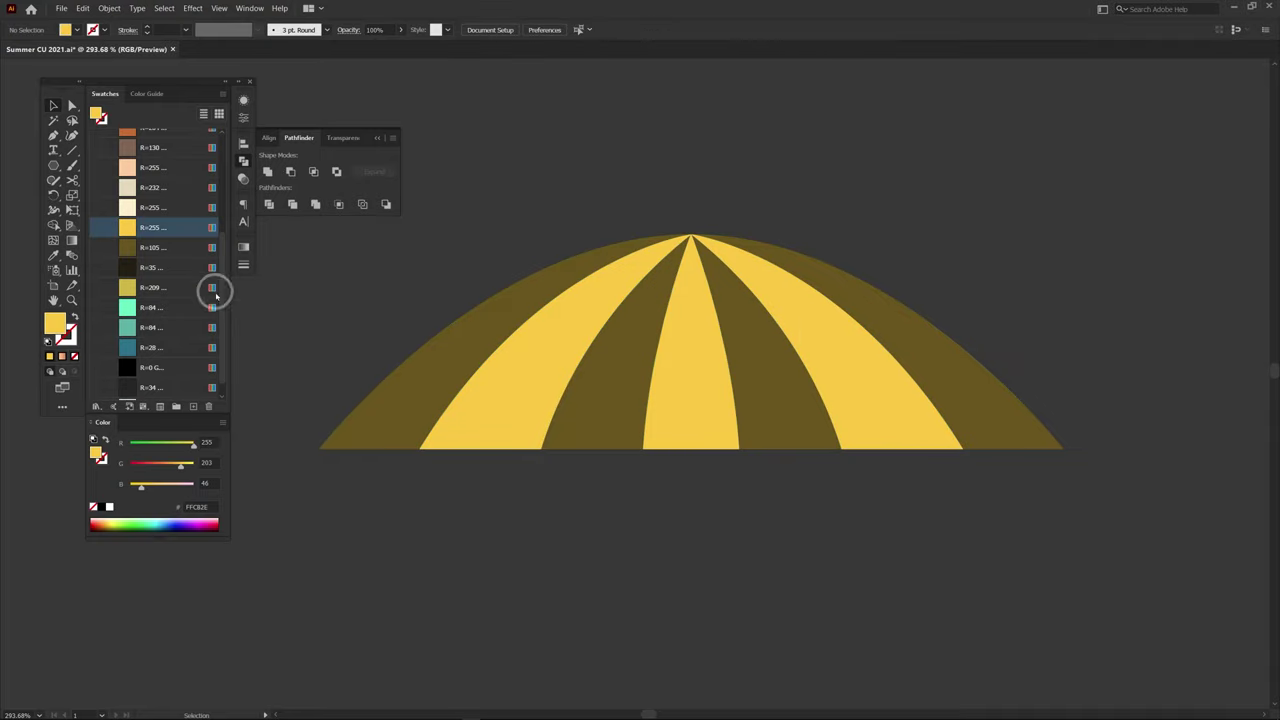
{"action": "left_click", "coordinate": [180, 267]}
Step: Draw a flat dark #231F11 ellipse, about 337.84 × 21.84 px, along the canopy's bottom rim
{"action": "key", "text": "l"}
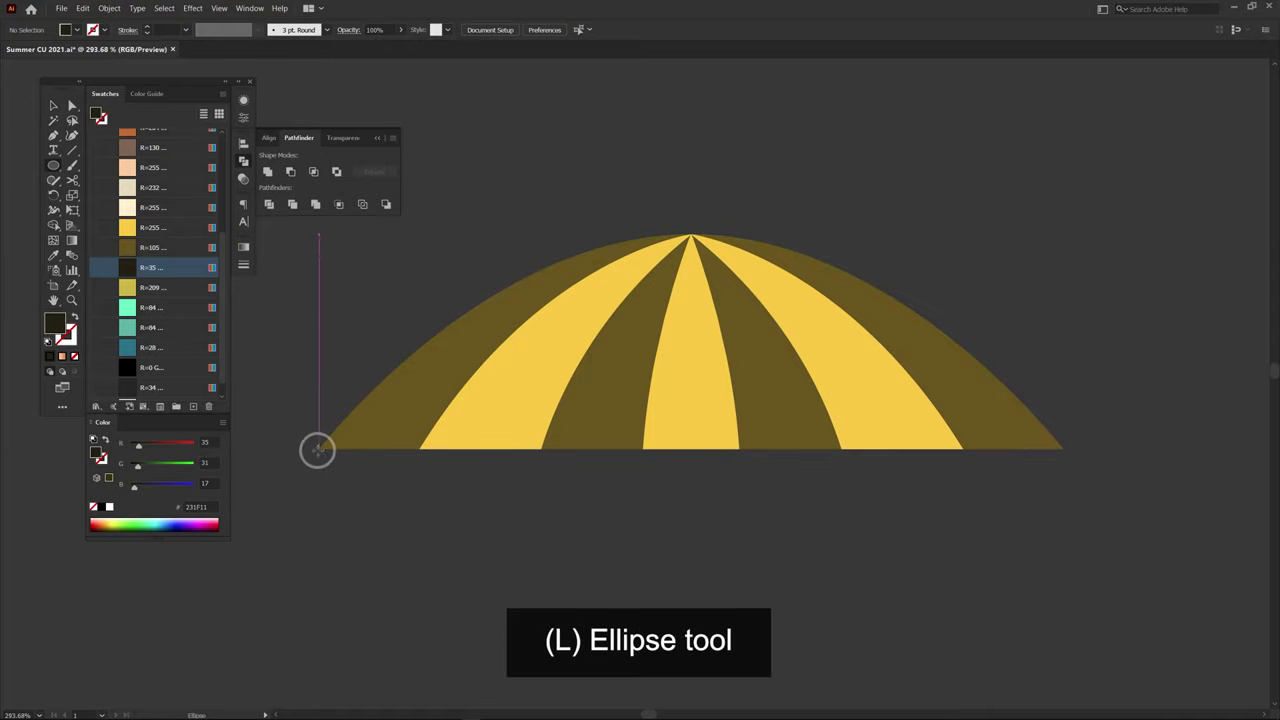
{"action": "left_click_drag", "start_coordinate": [317, 450], "coordinate": [1063, 509]}
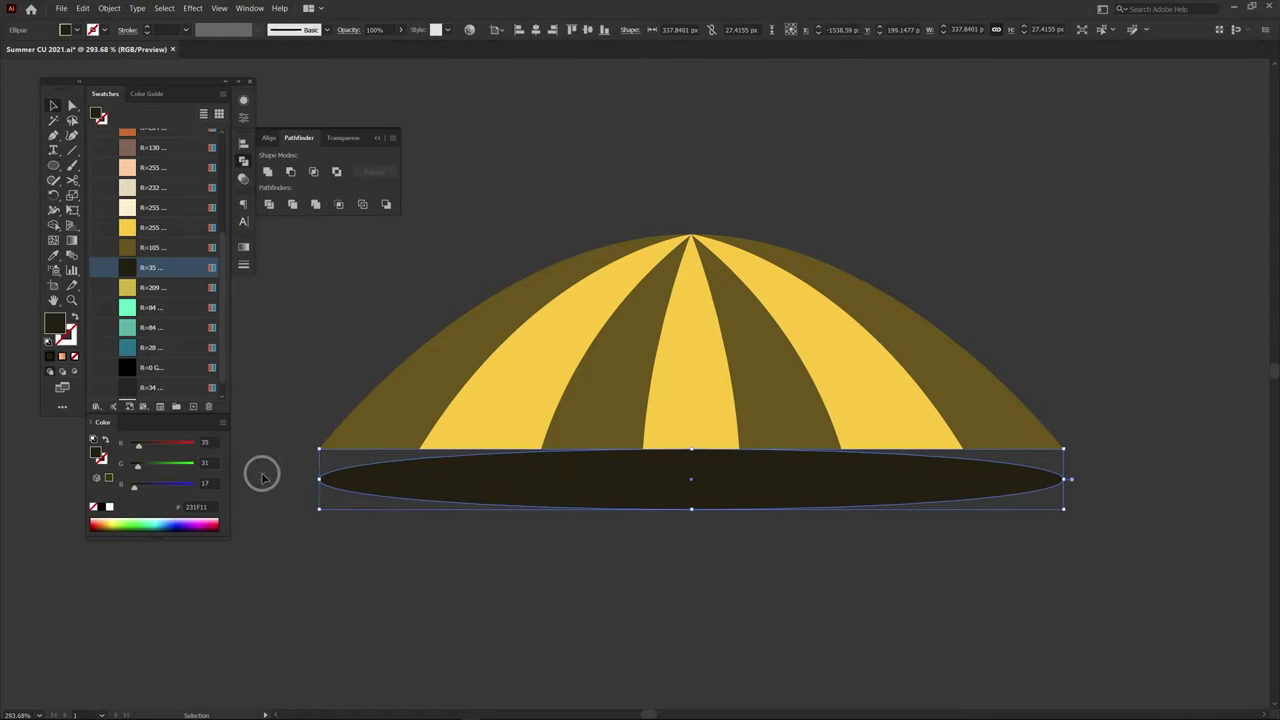
{"action": "left_click_drag", "start_coordinate": [318, 479], "coordinate": [314, 481]}
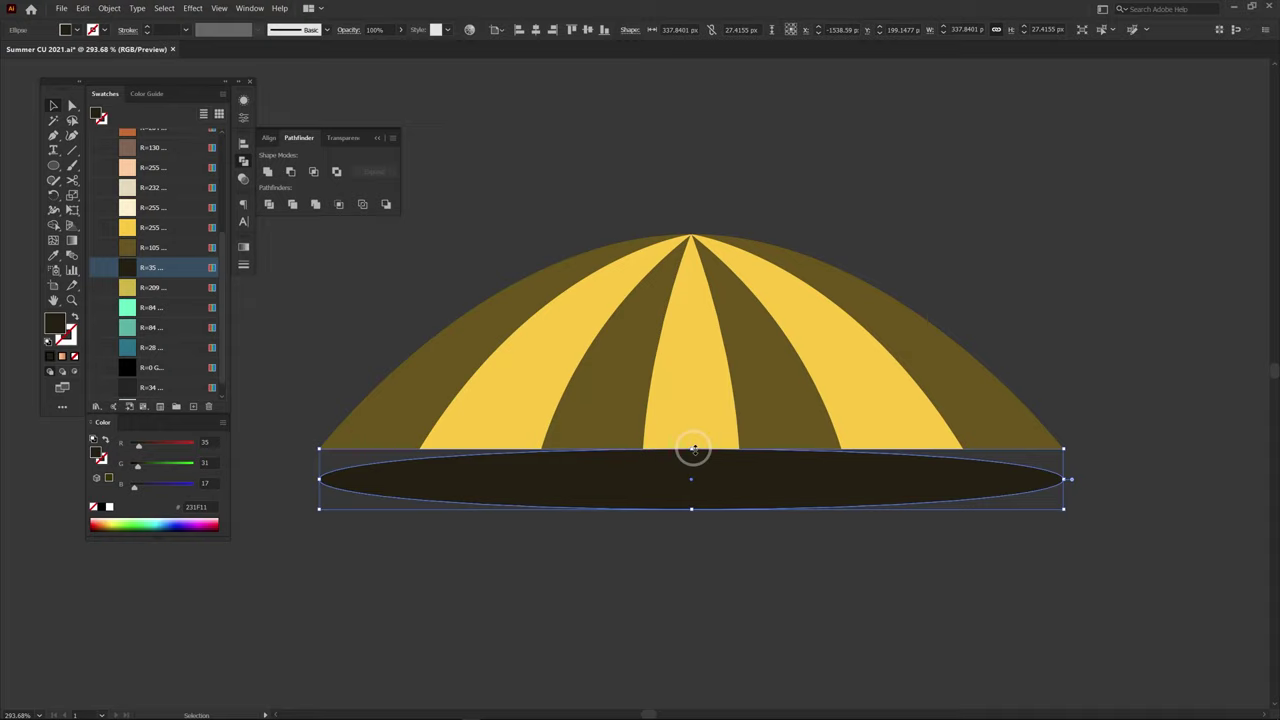
{"action": "left_click_drag", "start_coordinate": [766, 484], "coordinate": [766, 450]}
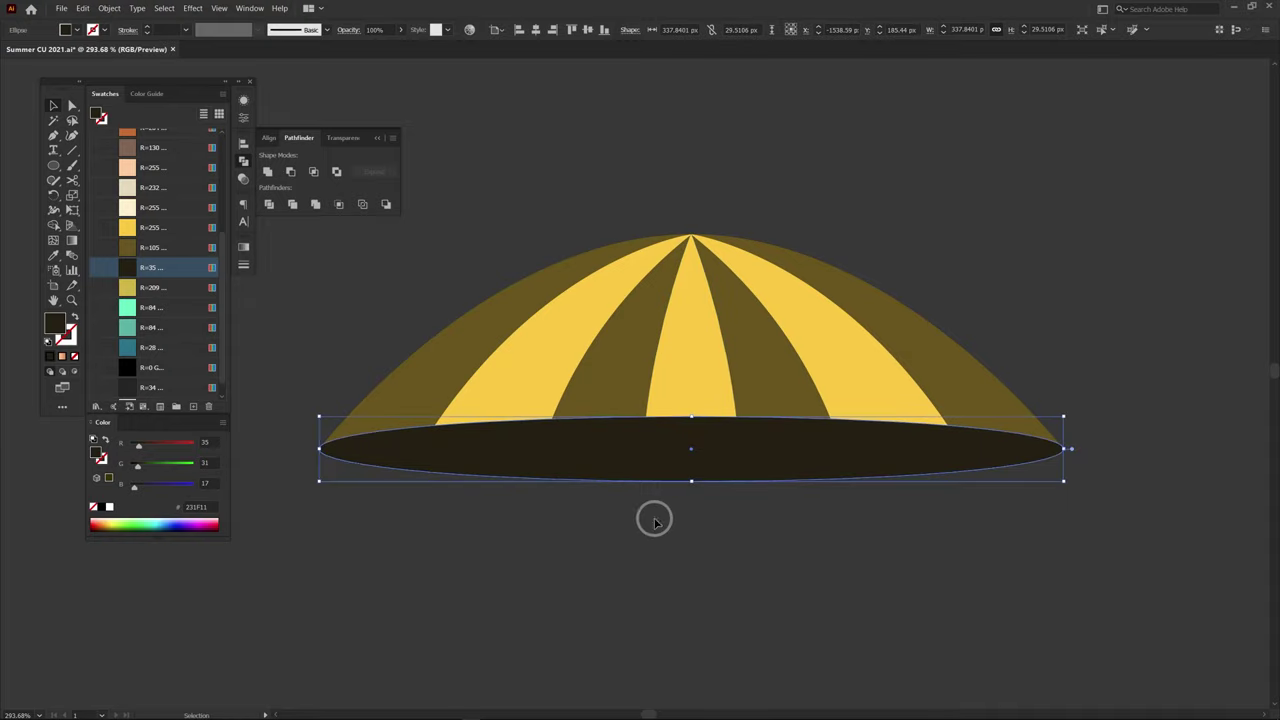
{"action": "left_click_drag", "start_coordinate": [691, 416], "coordinate": [692, 436]}
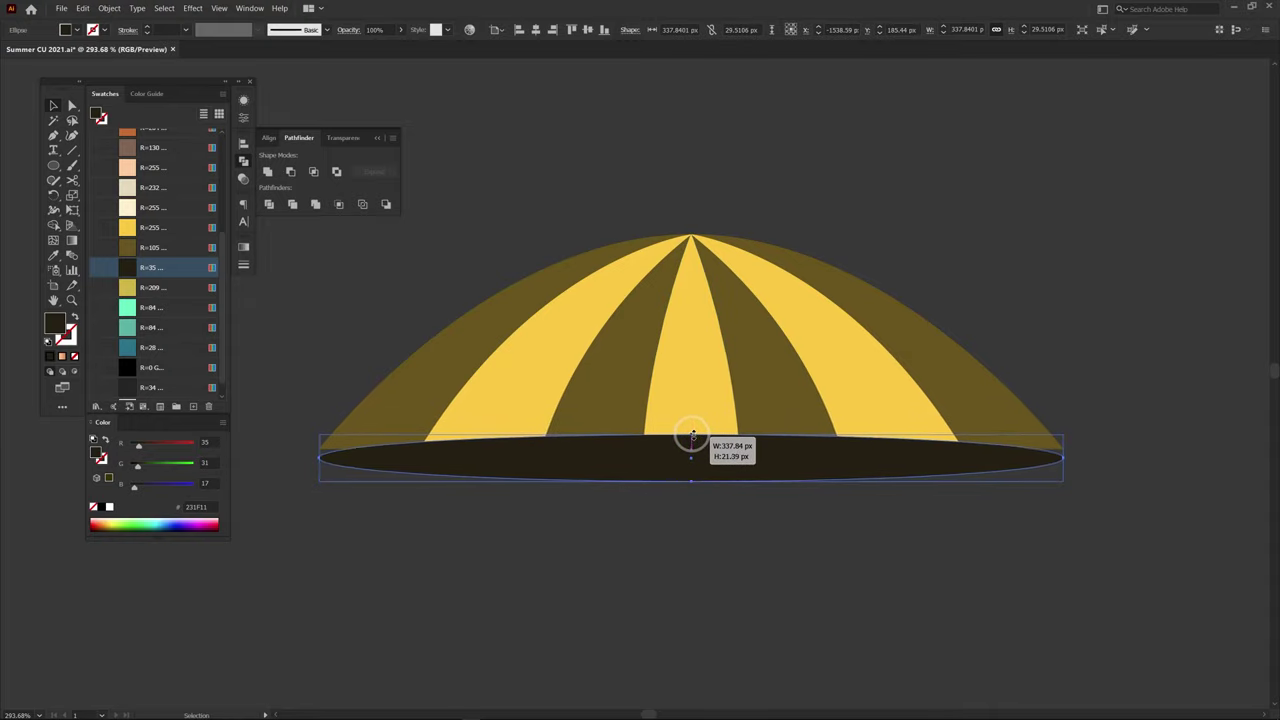
{"action": "left_click_drag", "start_coordinate": [763, 457], "coordinate": [763, 450]}
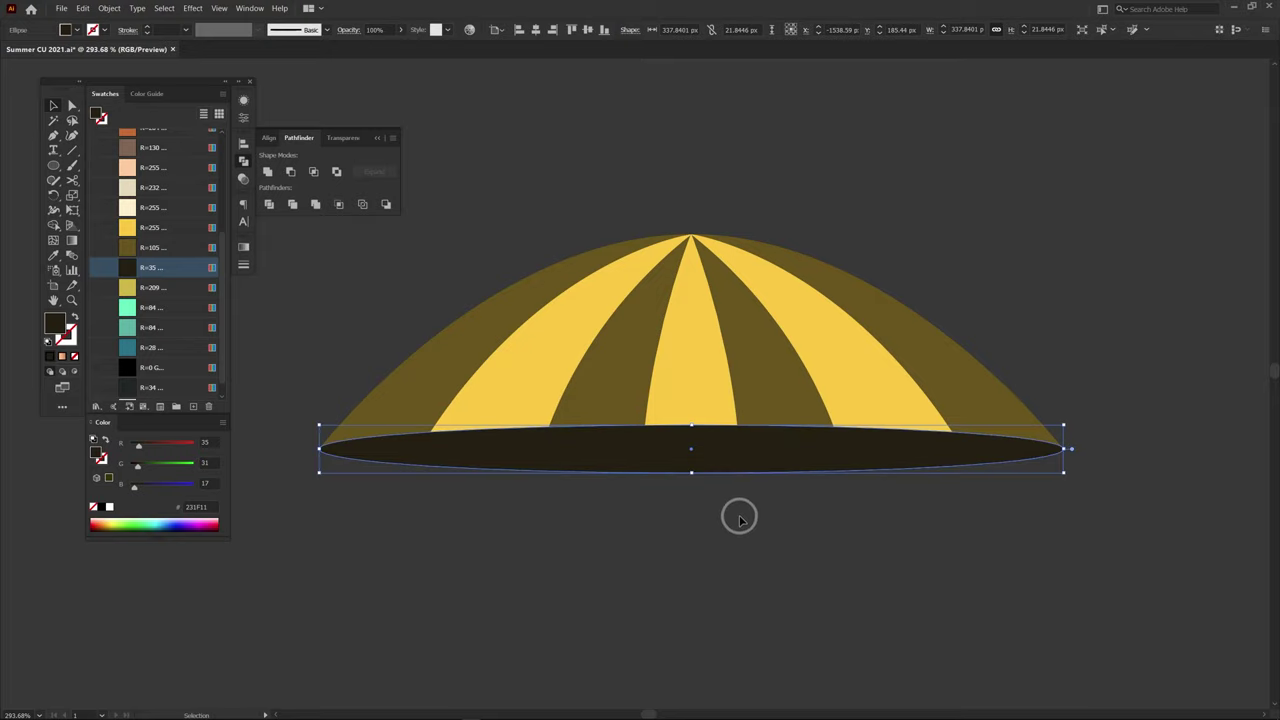
{"action": "left_click", "coordinate": [950, 535]}
Step: Group the canopy and ellipse, flatten the umbrella top, and place it above the pole
{"action": "left_click_drag", "start_coordinate": [290, 503], "coordinate": [722, 316]}
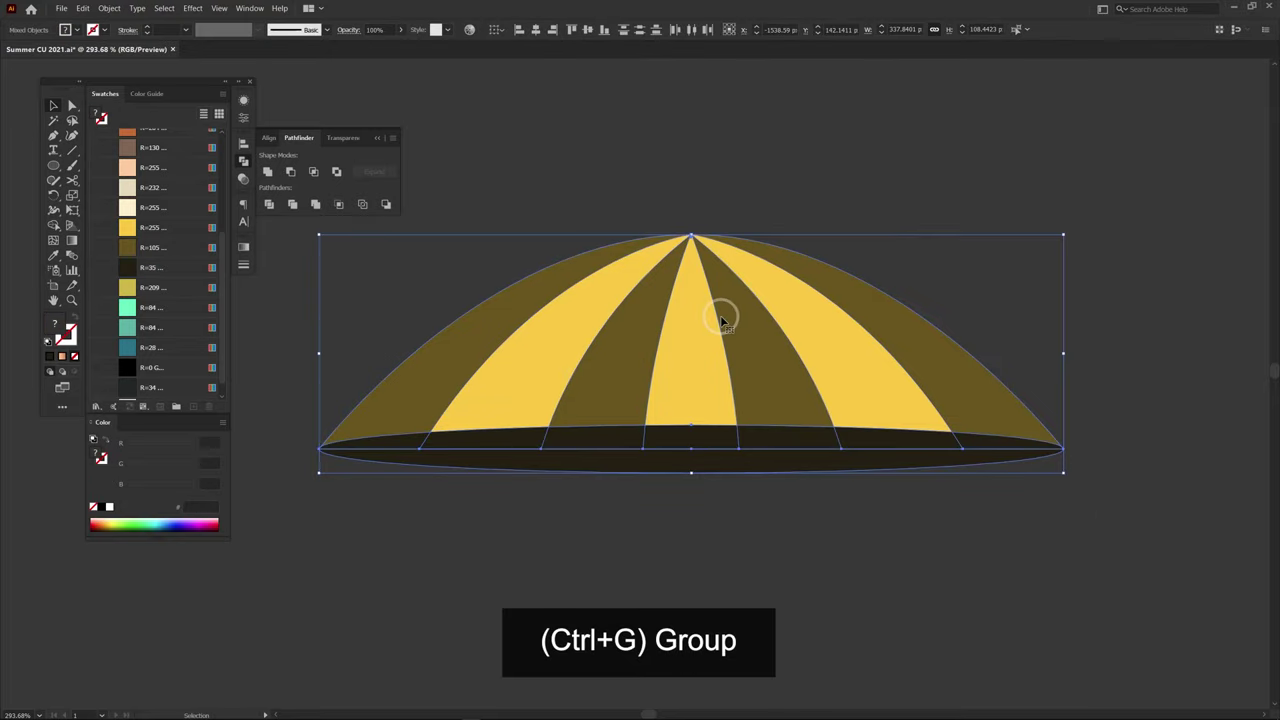
{"action": "right_click", "coordinate": [721, 317]}
{"action": "left_click", "coordinate": [776, 399]}
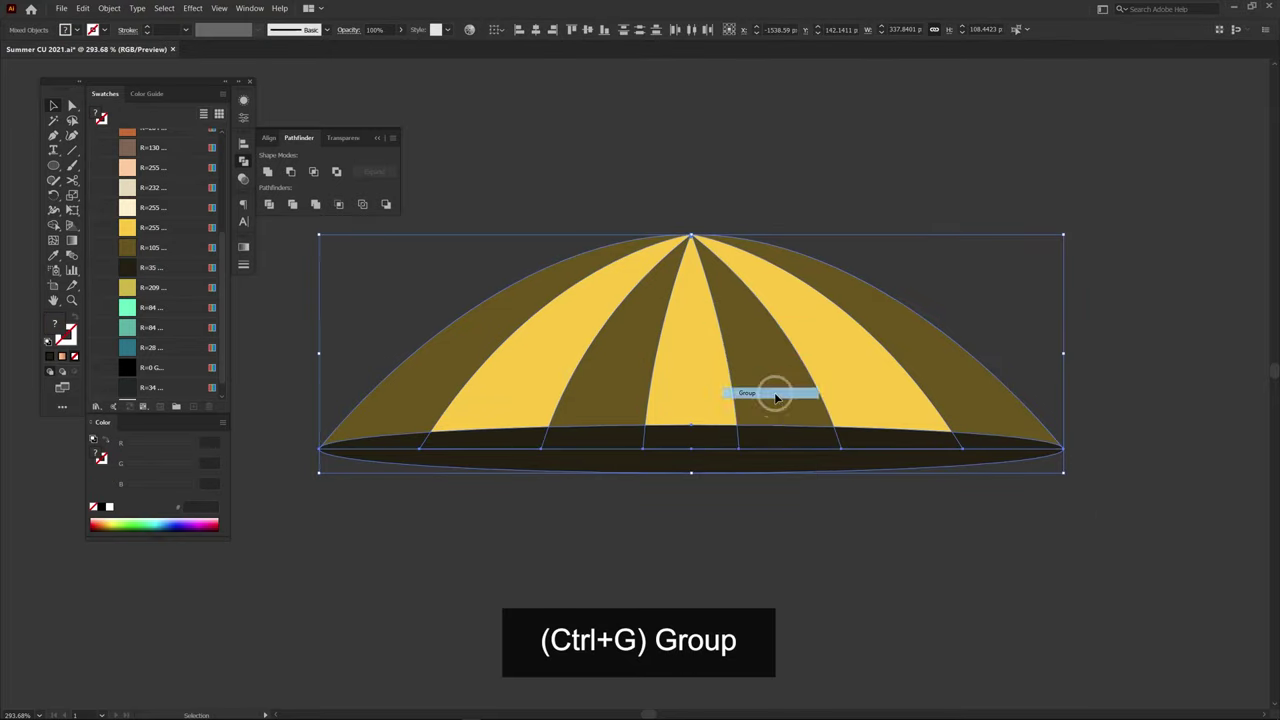
{"action": "left_click", "coordinate": [726, 516]}
{"action": "key", "text": "ctrl+minus"}
{"action": "key", "text": "ctrl+minus"}
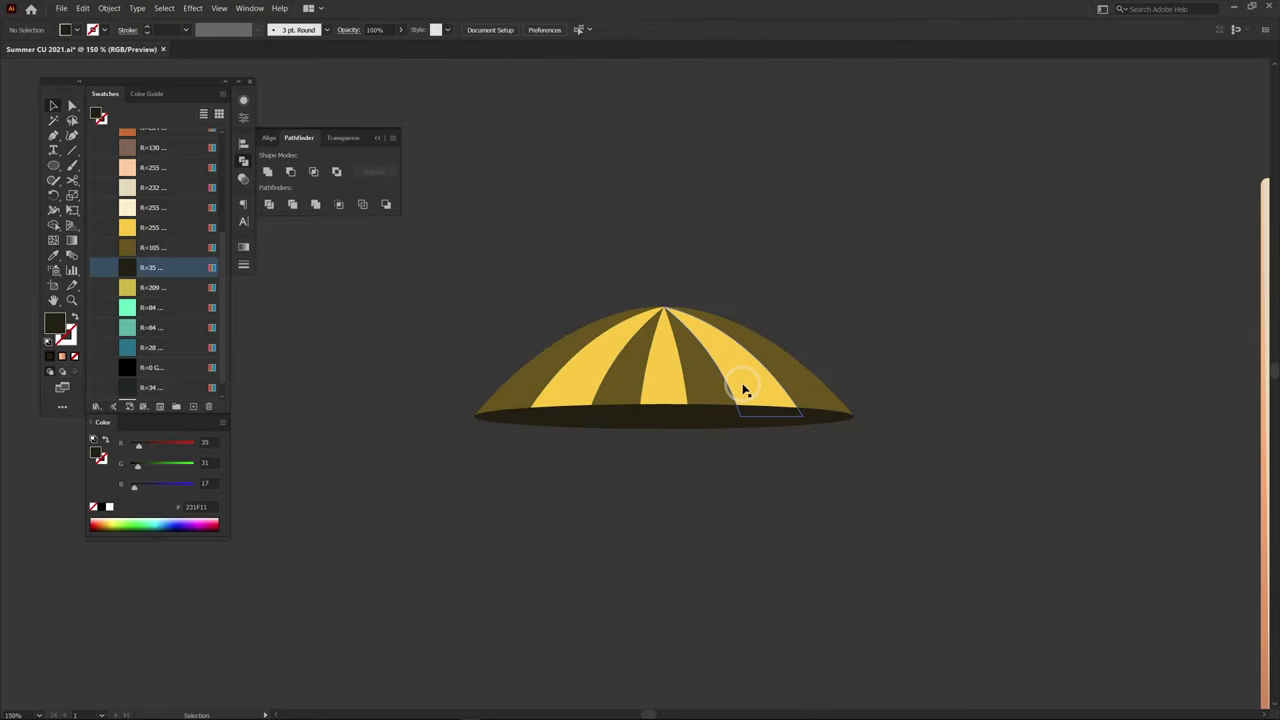
{"action": "key", "text": "ctrl+minus"}
{"action": "key", "text": "ctrl+minus"}
{"action": "left_click_drag", "start_coordinate": [777, 294], "coordinate": [517, 420]}
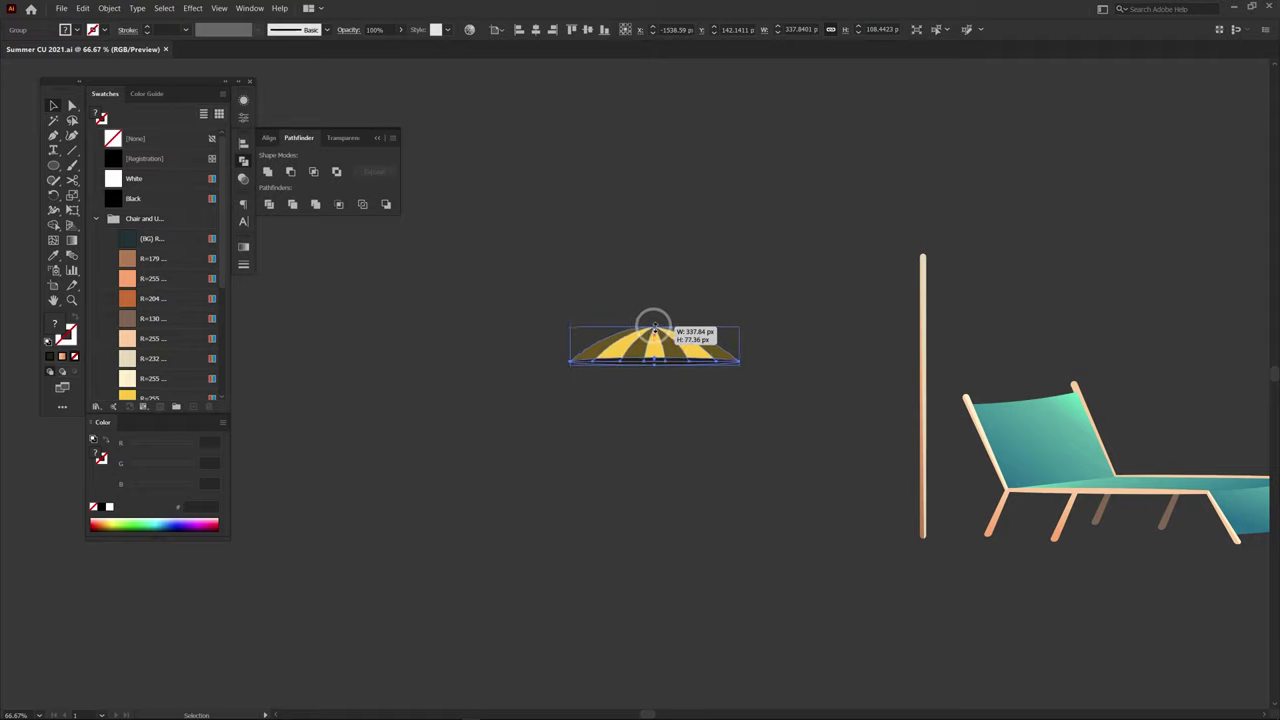
{"action": "left_click", "coordinate": [772, 428]}
{"action": "mouse_move", "coordinate": [655, 312]}
{"action": "left_mouse_down"}
{"action": "mouse_move", "coordinate": [655, 325]}
{"action": "mouse_move", "coordinate": [634, 275]}
{"action": "left_mouse_up"}
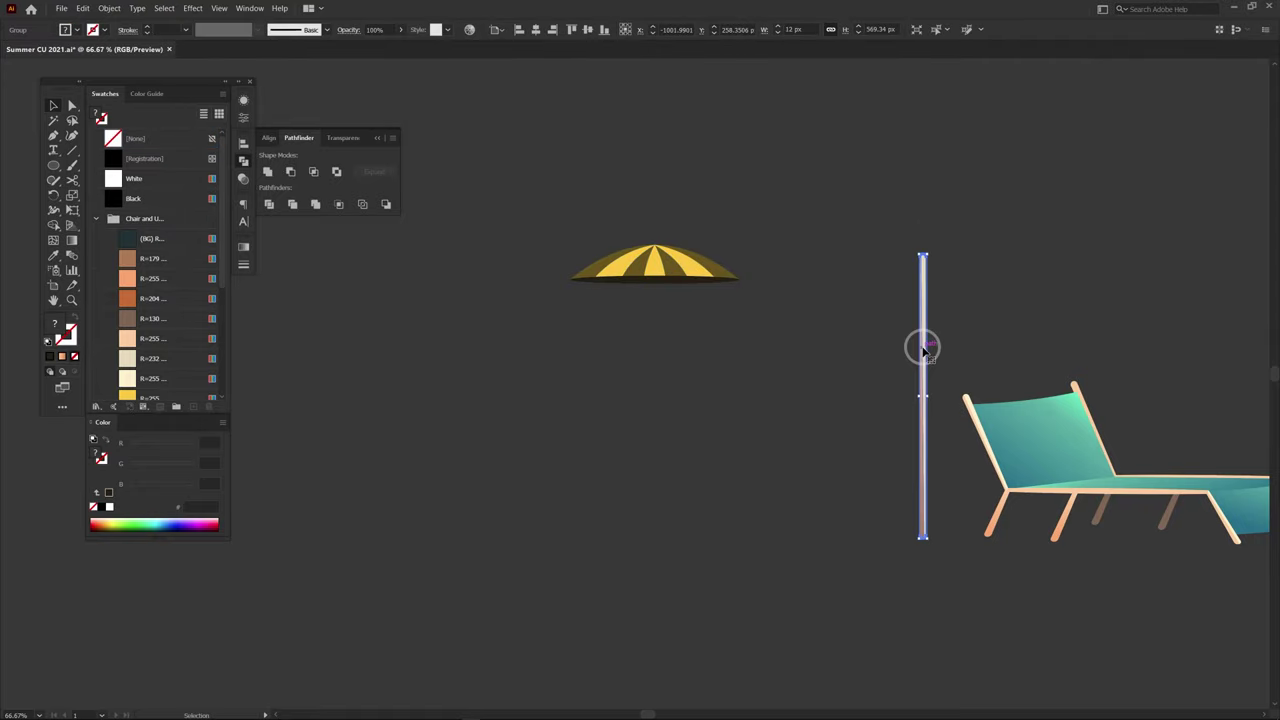
{"action": "left_click_drag", "start_coordinate": [920, 346], "coordinate": [651, 360]}
Step: Bring the pole in front of the canopy and shorten it to sit beneath
{"action": "key", "text": "ctrl+shift+bracketright"}
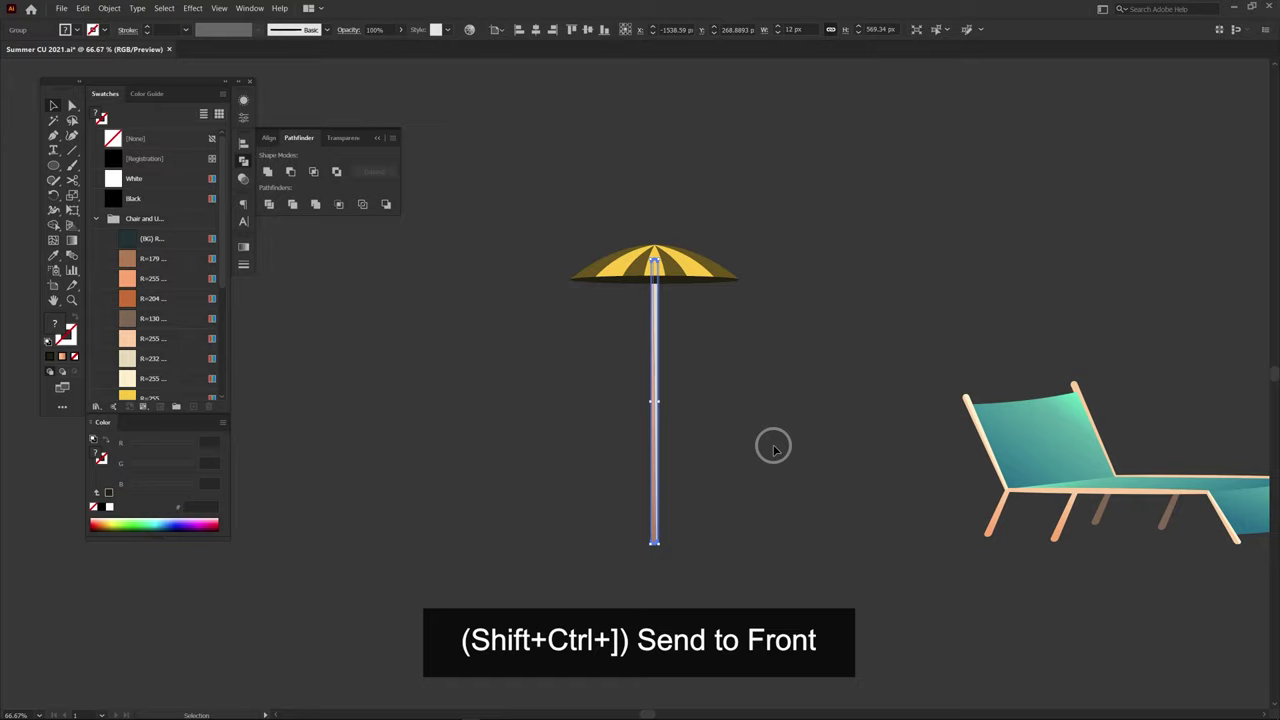
{"action": "key", "text": "ctrl+equal"}
{"action": "key", "text": "ctrl+equal"}
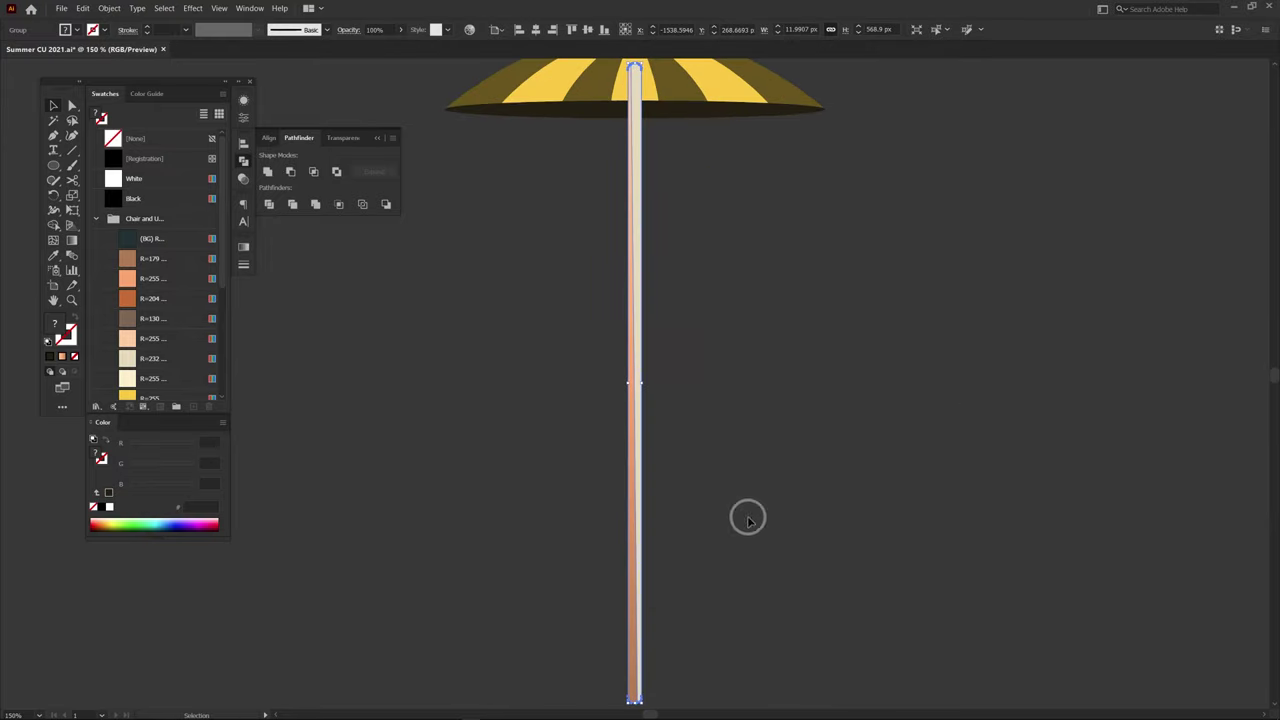
{"action": "scroll", "coordinate": [622, 563], "scroll_direction": "down", "scroll_amount": 3}
{"action": "key", "text": "a"}
{"action": "mouse_move", "coordinate": [591, 374]}
{"action": "left_mouse_down"}
{"action": "mouse_move", "coordinate": [660, 490]}
{"action": "mouse_move", "coordinate": [620, 271]}
{"action": "left_mouse_up"}
{"action": "left_click_drag", "start_coordinate": [720, 194], "coordinate": [736, 474]}
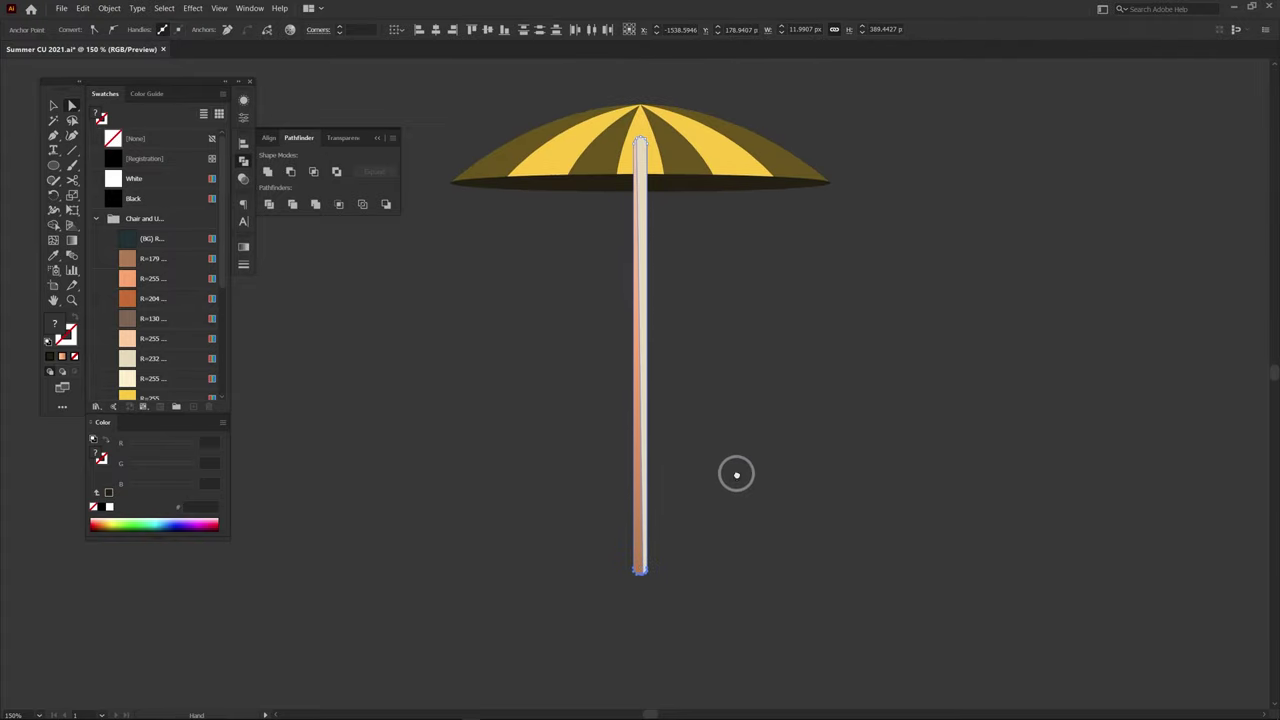
{"action": "key", "text": "v"}
{"action": "left_click", "coordinate": [720, 375]}
{"action": "left_click", "coordinate": [641, 362]}
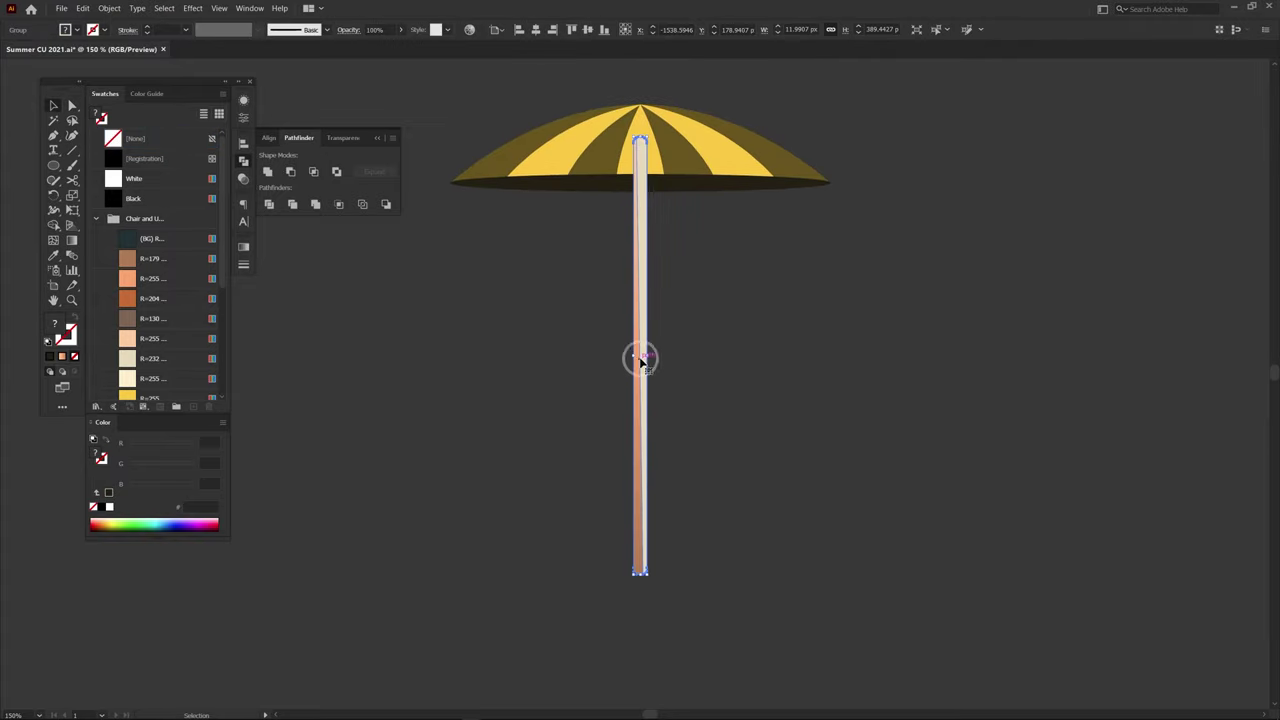
{"action": "left_click_drag", "start_coordinate": [641, 320], "coordinate": [641, 332]}
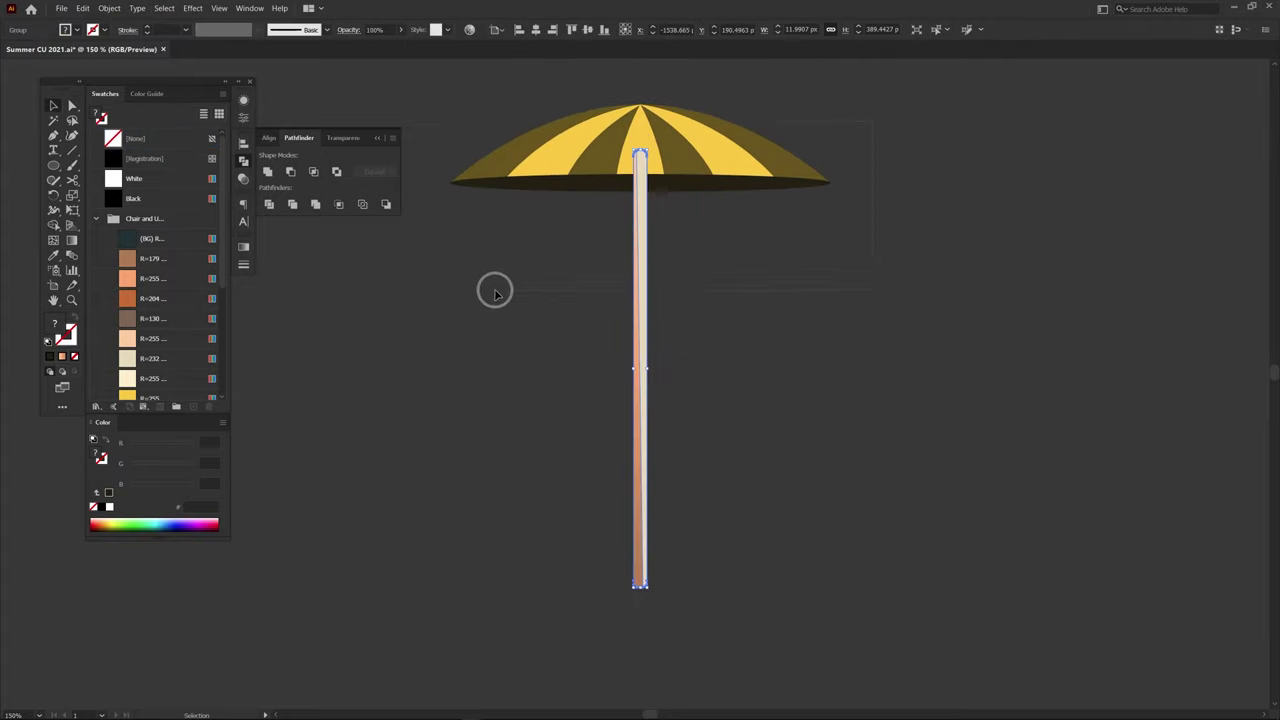
Step: Move the whole umbrella onto the teal lounger and tilt it about 16.87°
{"action": "key", "text": "ctrl+a"}
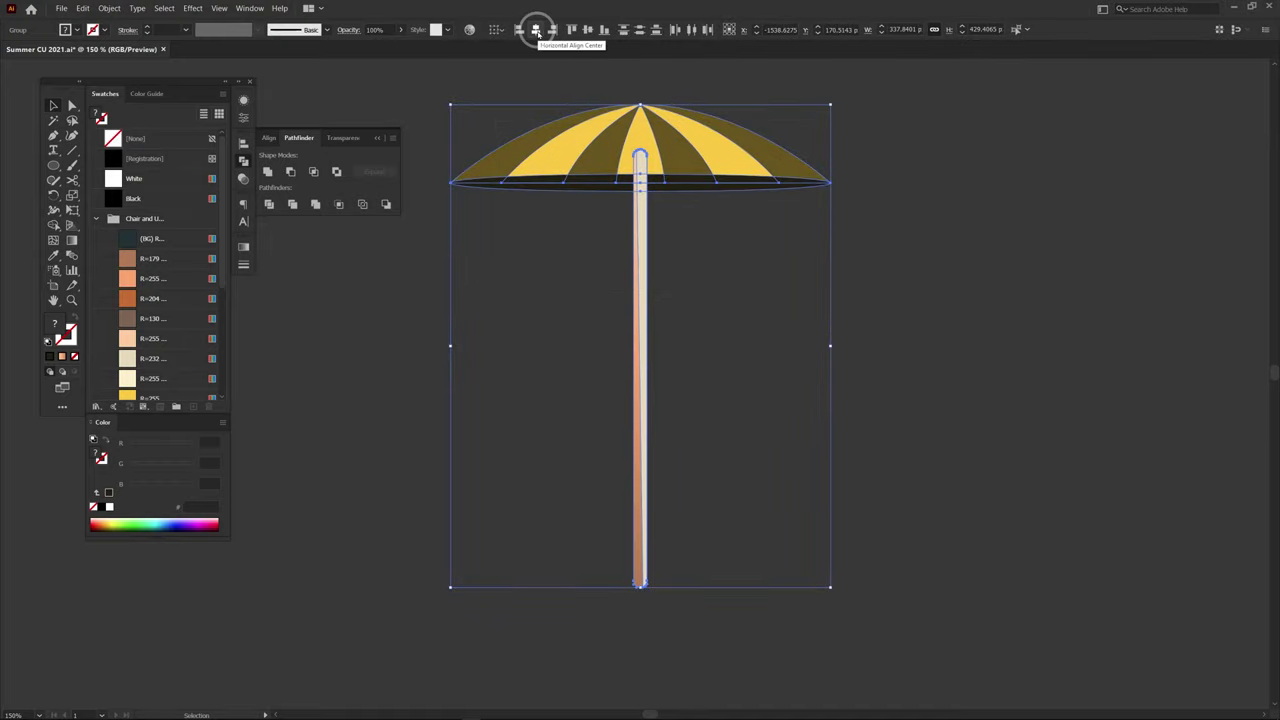
{"action": "key", "text": "ctrl+minus"}
{"action": "key", "text": "ctrl+minus"}
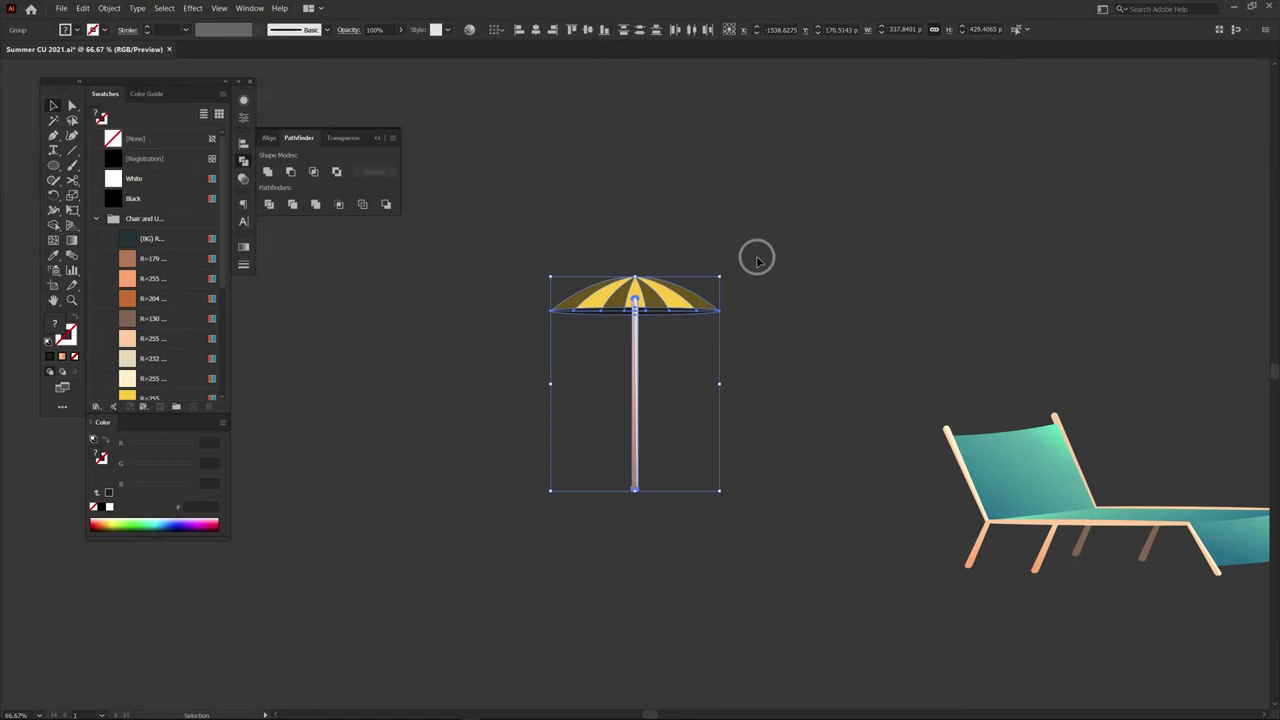
{"action": "scroll", "coordinate": [474, 346], "scroll_direction": "right", "scroll_amount": 5}
{"action": "left_click_drag", "start_coordinate": [265, 330], "coordinate": [775, 395]}
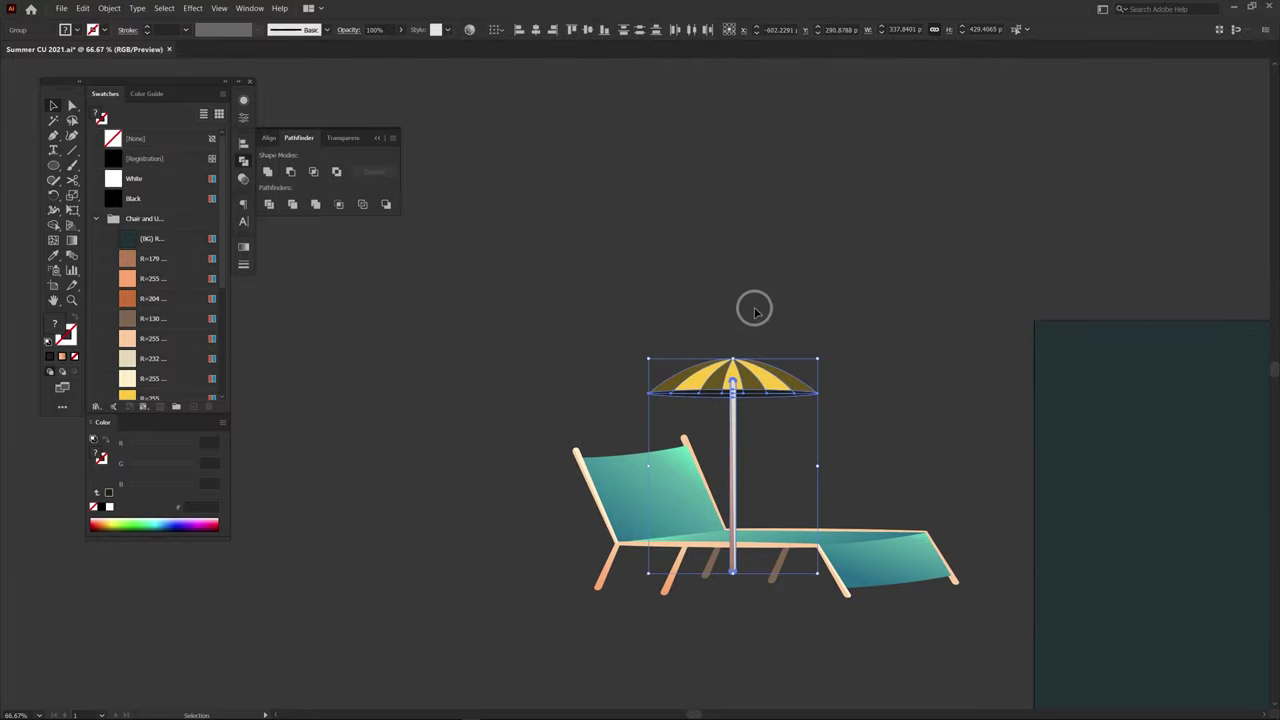
{"action": "key", "text": "r"}
{"action": "left_click_drag", "start_coordinate": [753, 304], "coordinate": [707, 298]}
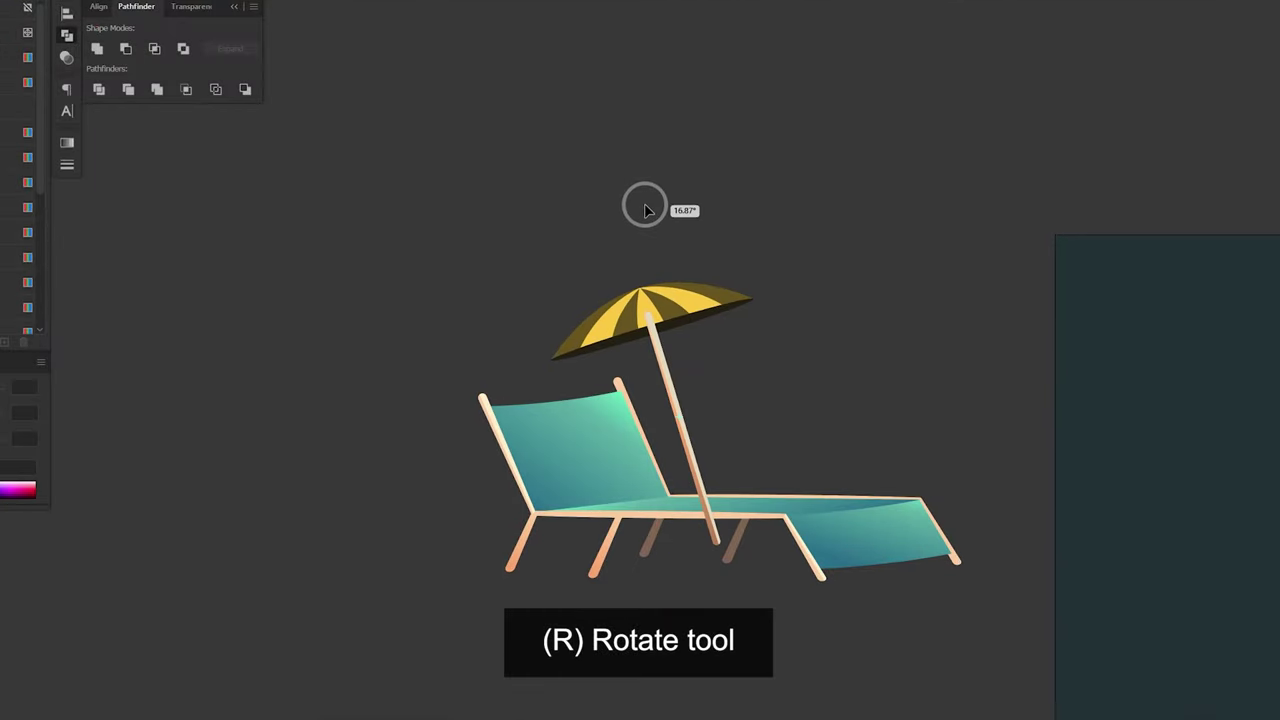
Step: Widen the canopy and raise it, tilted up to the right, above the pole
{"action": "left_click_drag", "start_coordinate": [645, 209], "coordinate": [679, 203]}
{"action": "key", "text": "v"}
{"action": "mouse_move", "coordinate": [680, 322]}
{"action": "left_mouse_down"}
{"action": "mouse_move", "coordinate": [755, 325]}
{"action": "mouse_move", "coordinate": [826, 390]}
{"action": "left_mouse_up"}
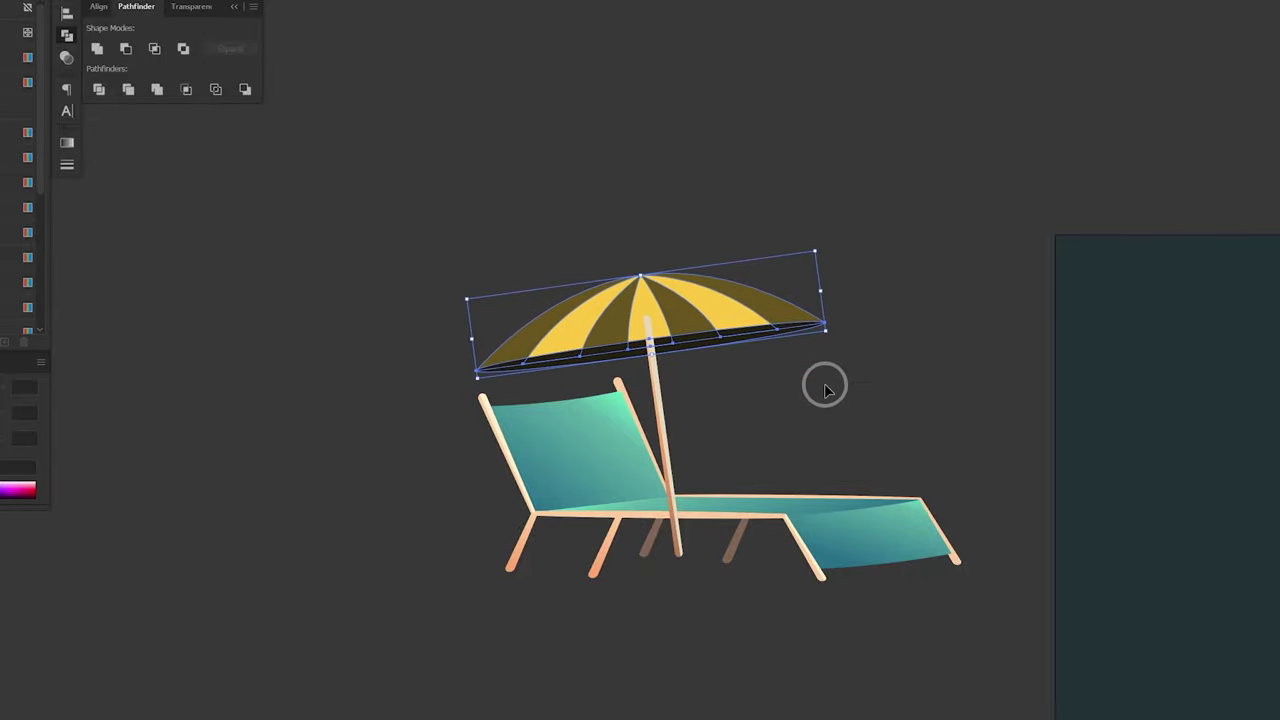
{"action": "left_click_drag", "start_coordinate": [672, 310], "coordinate": [678, 287]}
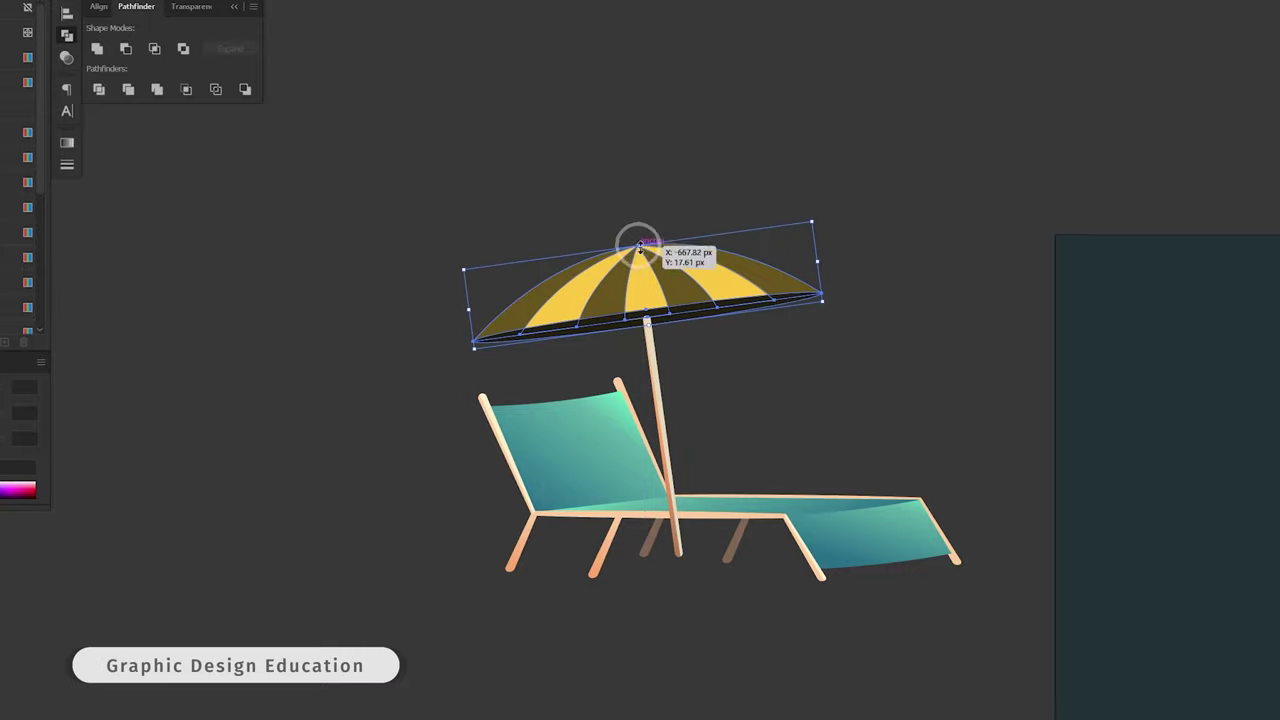
{"action": "left_click_drag", "start_coordinate": [634, 237], "coordinate": [640, 246]}
{"action": "left_click", "coordinate": [847, 423]}
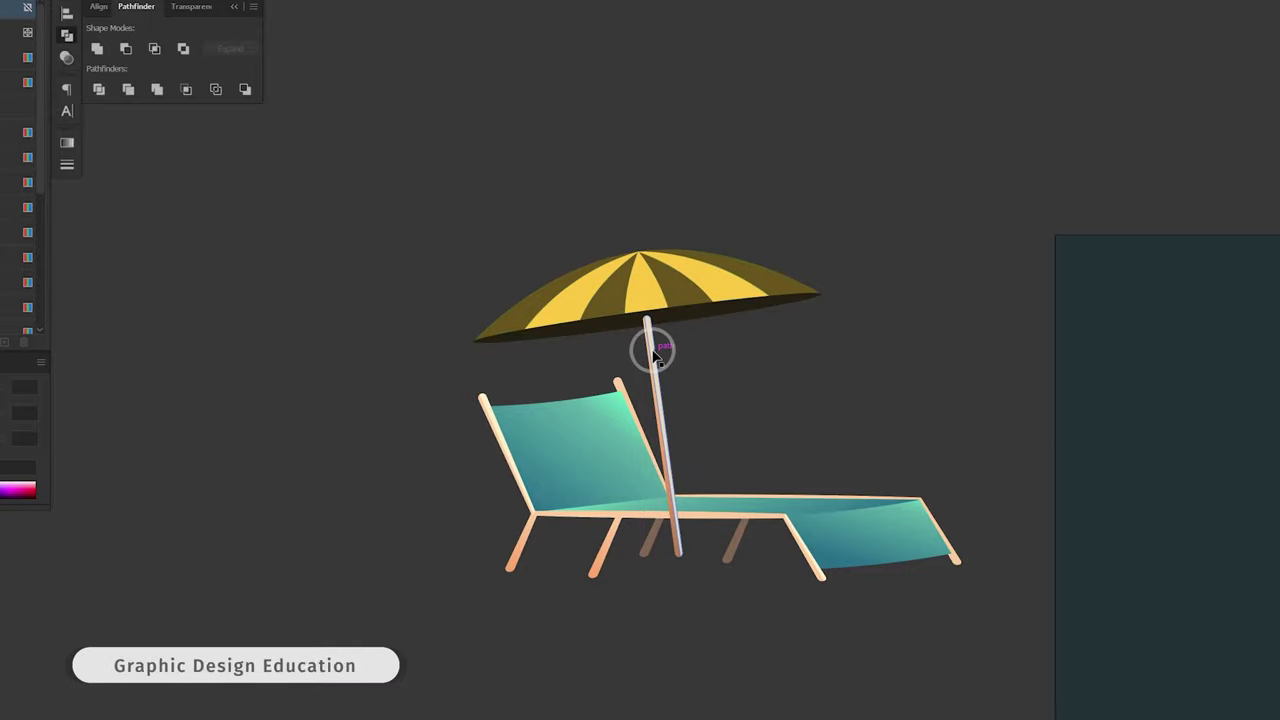
Step: Lengthen the pole upward so it reaches into the canopy's underside
{"action": "left_click", "coordinate": [730, 318]}
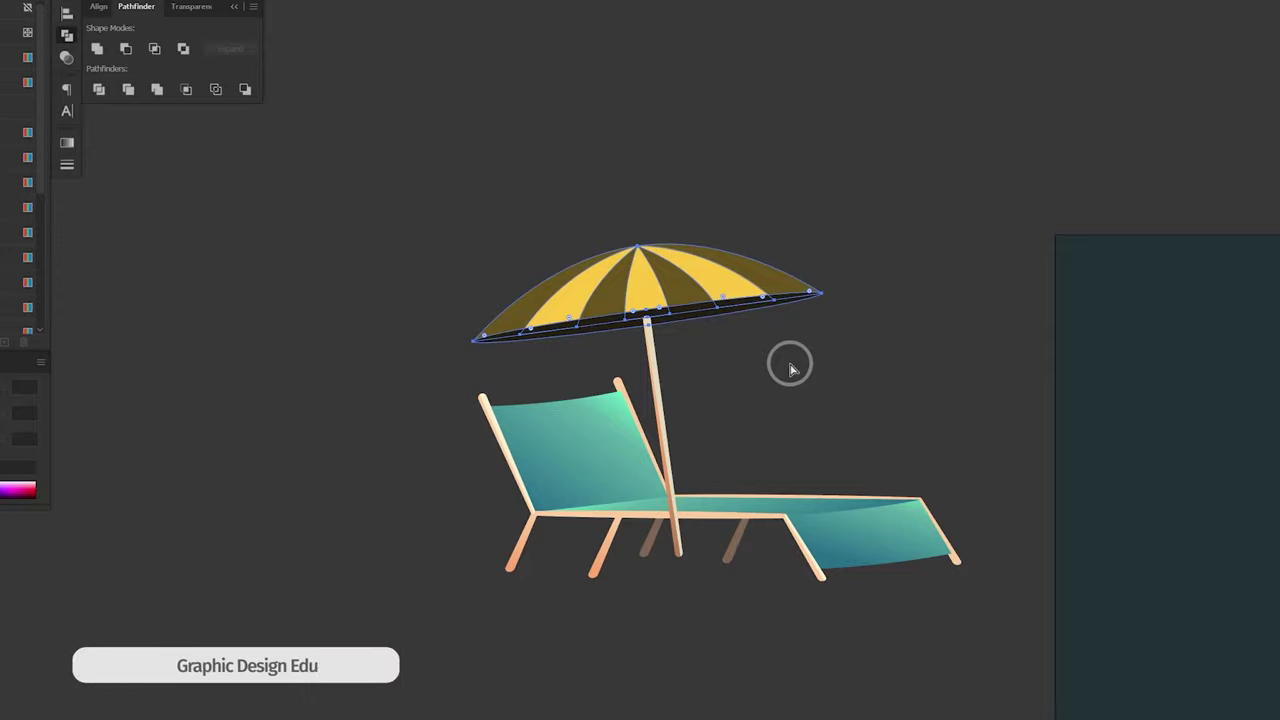
{"action": "left_click", "coordinate": [647, 370]}
{"action": "mouse_move", "coordinate": [648, 320]}
{"action": "left_mouse_down"}
{"action": "mouse_move", "coordinate": [616, 304]}
{"action": "mouse_move", "coordinate": [645, 301]}
{"action": "left_mouse_up"}
{"action": "left_click", "coordinate": [623, 346]}
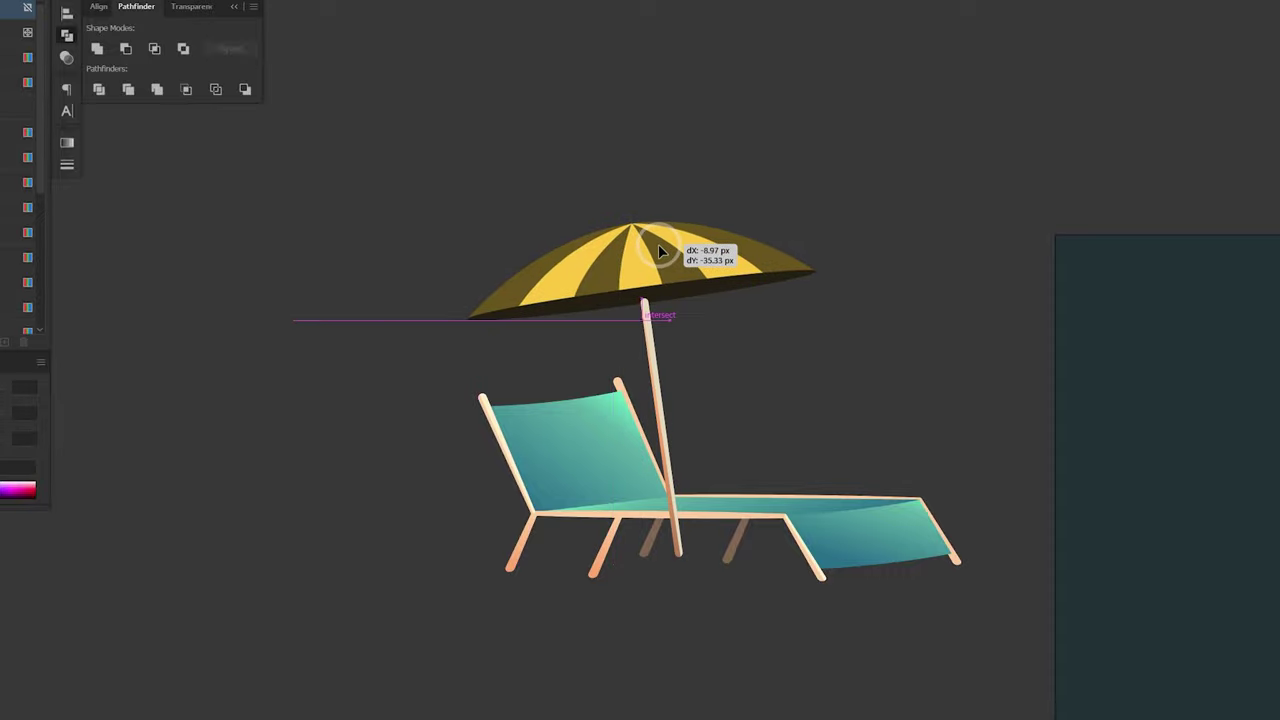
{"action": "left_click_drag", "start_coordinate": [667, 258], "coordinate": [663, 255]}
{"action": "left_click", "coordinate": [657, 310]}
{"action": "left_click_drag", "start_coordinate": [657, 310], "coordinate": [655, 300]}
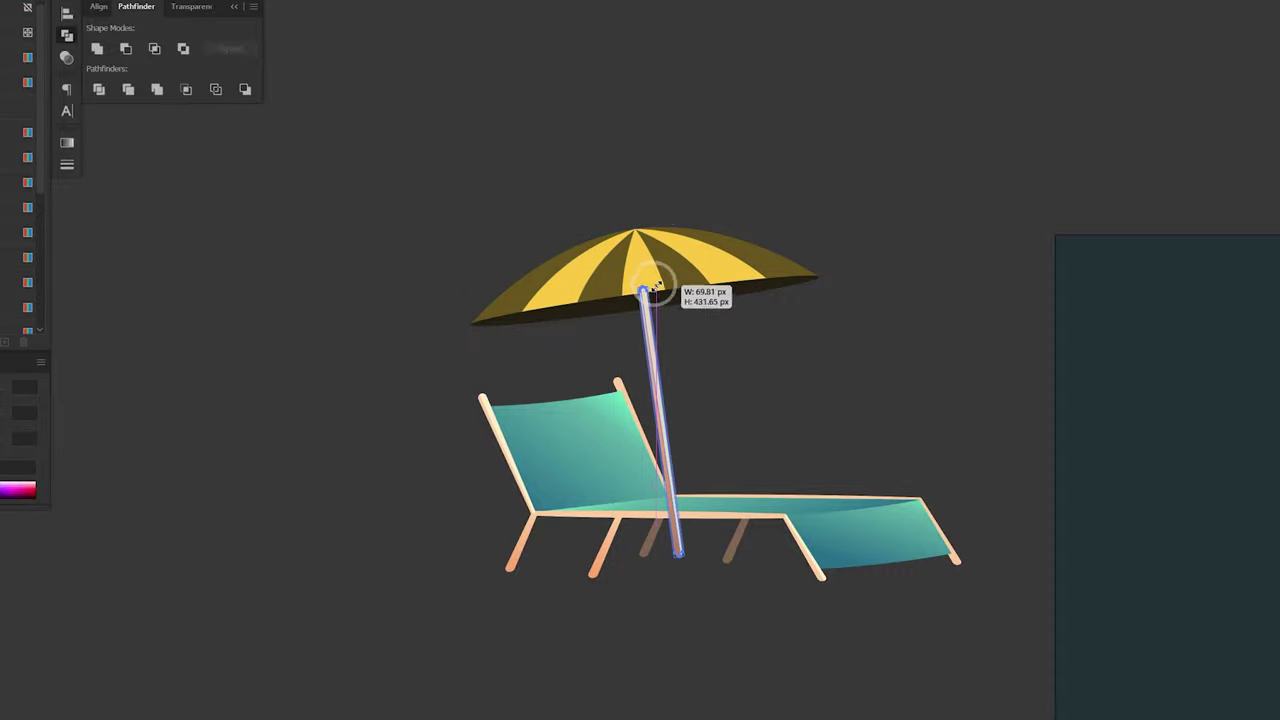
Step: Widen the canopy, nudge the umbrella right and stretch it taller
{"action": "left_click", "coordinate": [708, 257]}
{"action": "left_click_drag", "start_coordinate": [818, 246], "coordinate": [834, 243]}
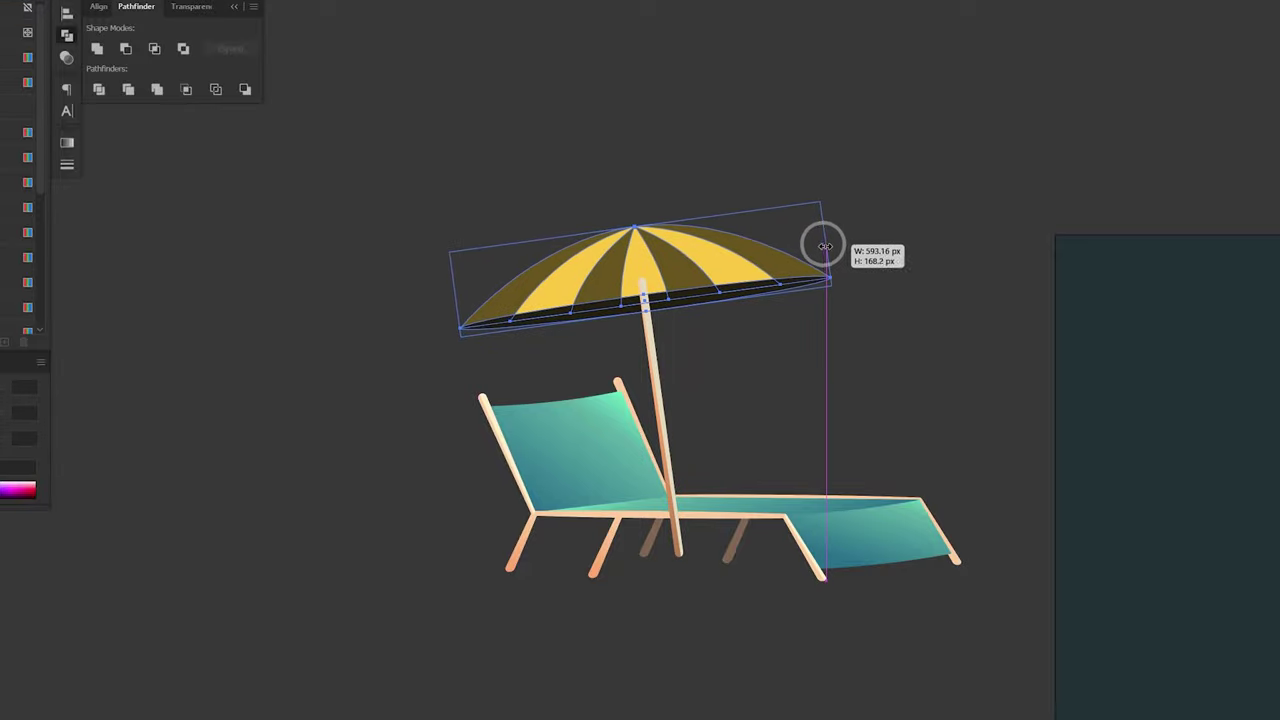
{"action": "mouse_move", "coordinate": [640, 325]}
{"action": "left_mouse_down"}
{"action": "mouse_move", "coordinate": [659, 326]}
{"action": "mouse_move", "coordinate": [657, 314]}
{"action": "left_mouse_up"}
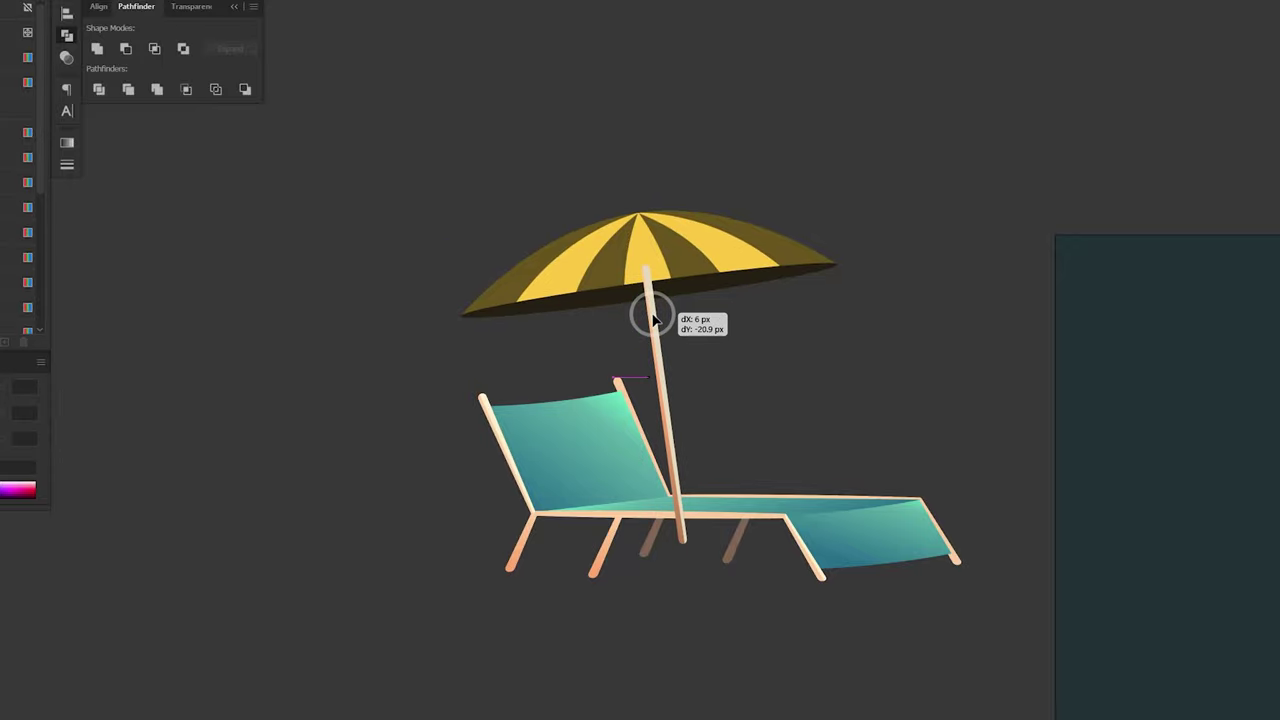
{"action": "left_click_drag", "start_coordinate": [686, 552], "coordinate": [686, 562]}
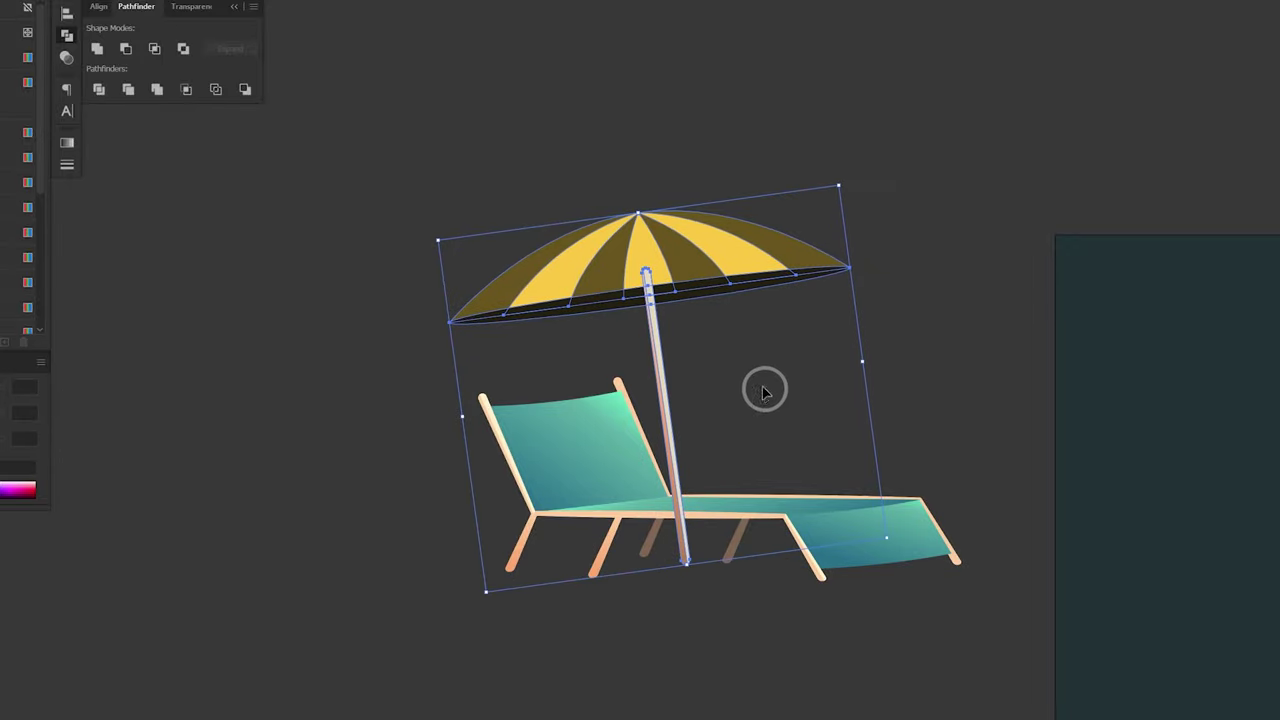
Step: Draw a Pen shape tracing the canopy's lower edge and extending down below the pole's foot
{"action": "key", "text": "z"}
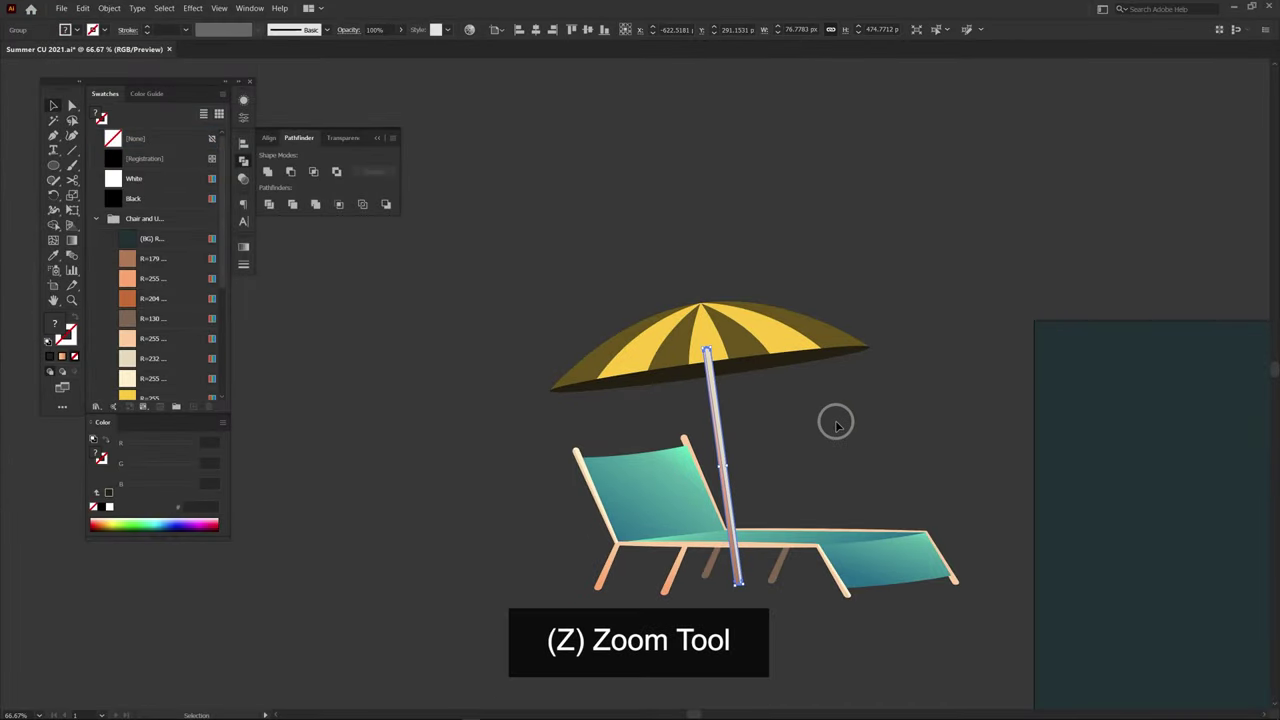
{"action": "left_click_drag", "start_coordinate": [718, 368], "coordinate": [764, 401]}
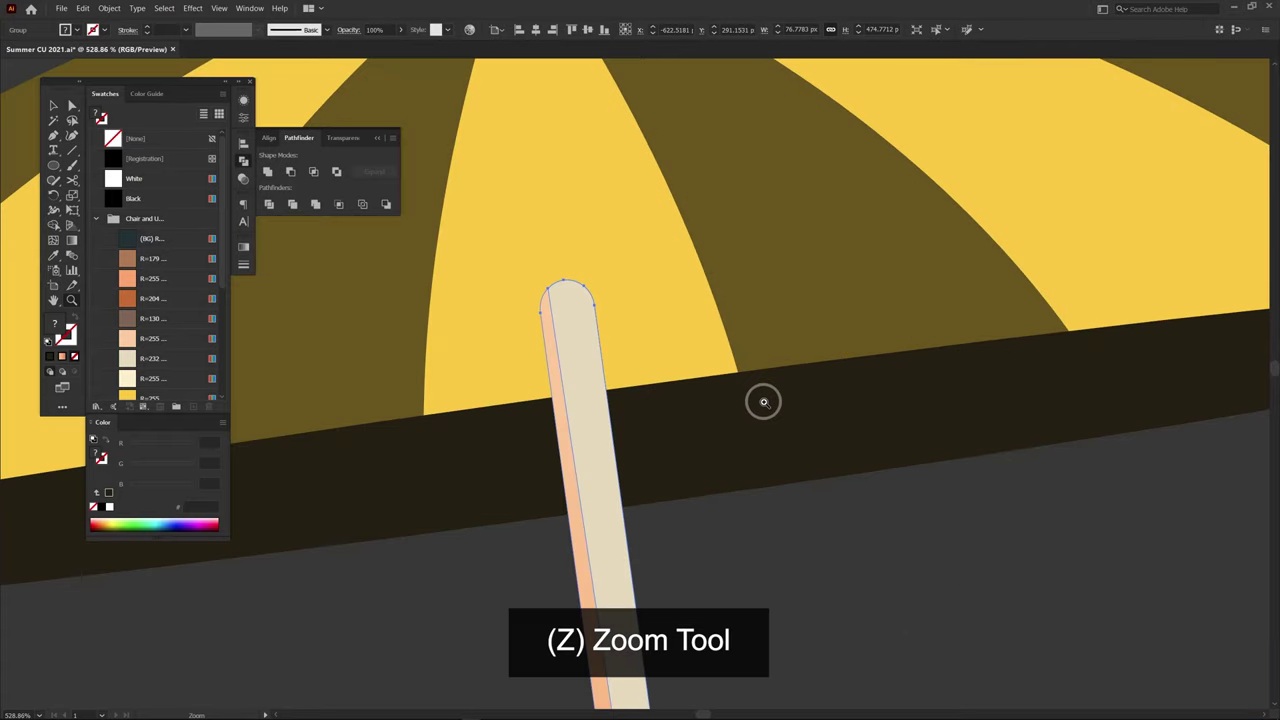
{"action": "key", "text": "p"}
{"action": "left_click", "coordinate": [632, 387]}
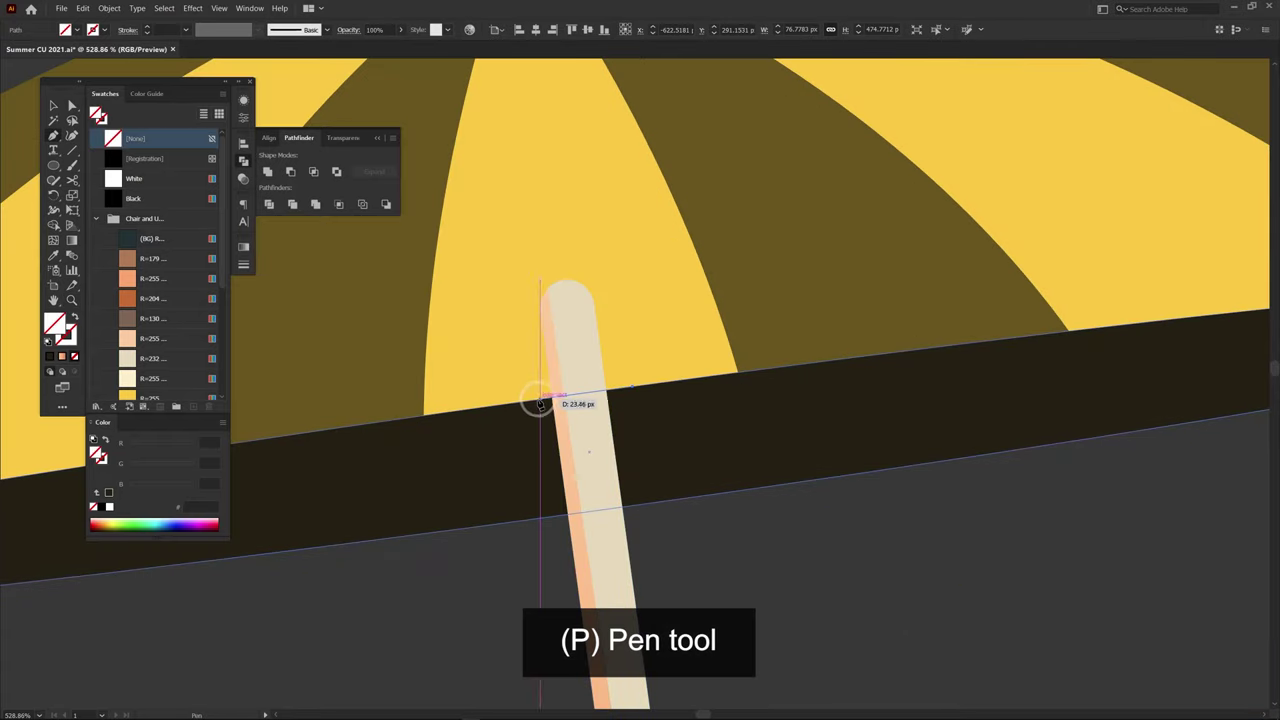
{"action": "left_click", "coordinate": [522, 400]}
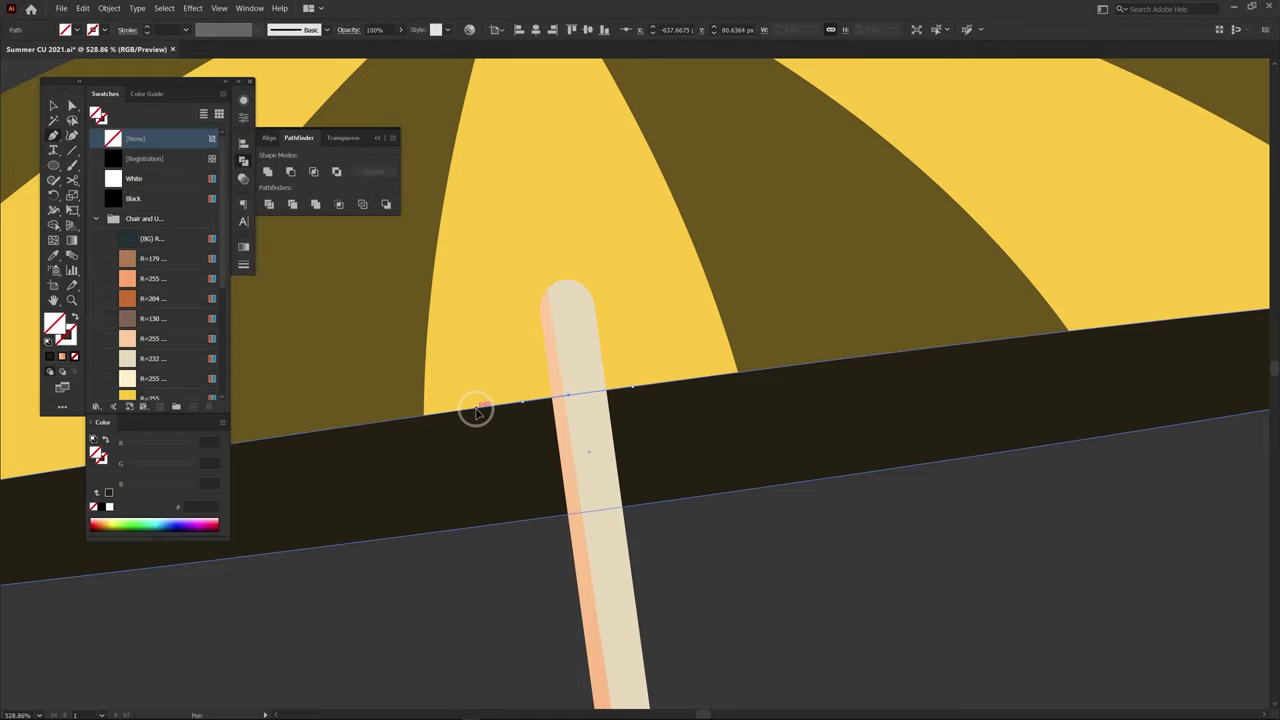
{"action": "left_click", "coordinate": [477, 411]}
{"action": "scroll", "coordinate": [551, 445], "scroll_direction": "down", "scroll_amount": 3}
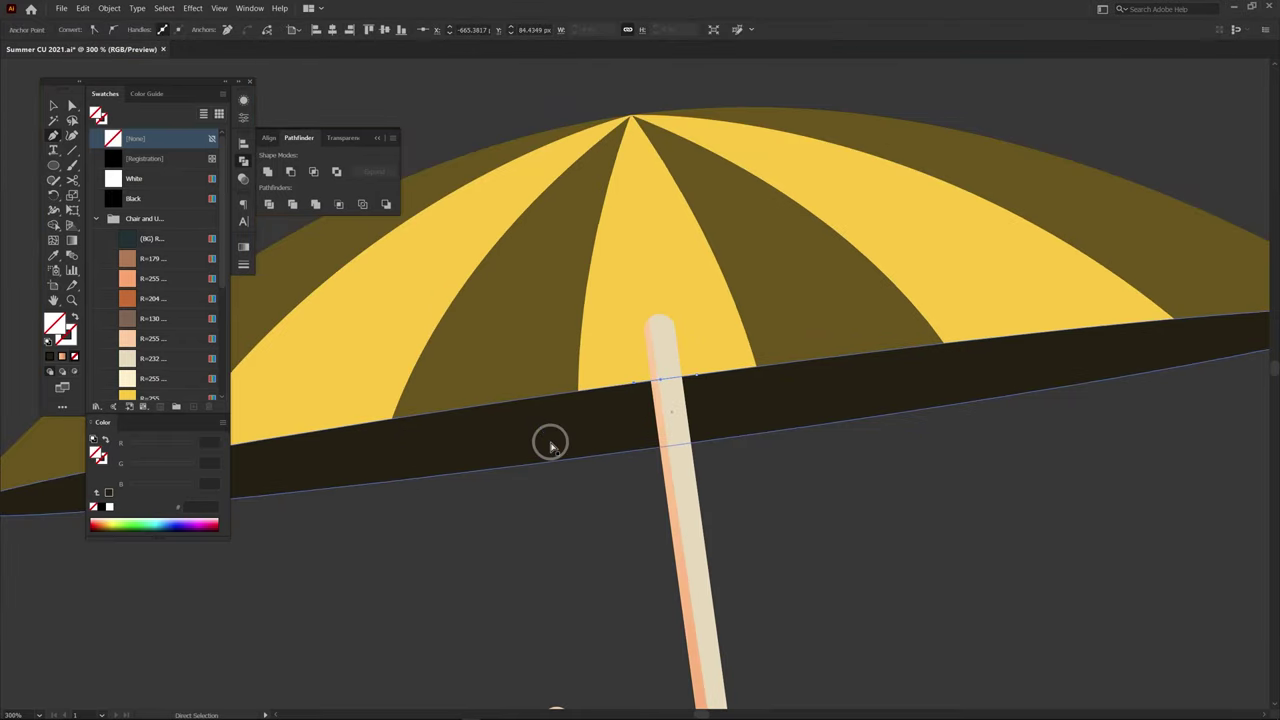
{"action": "scroll", "coordinate": [583, 351], "scroll_direction": "down", "scroll_amount": 10}
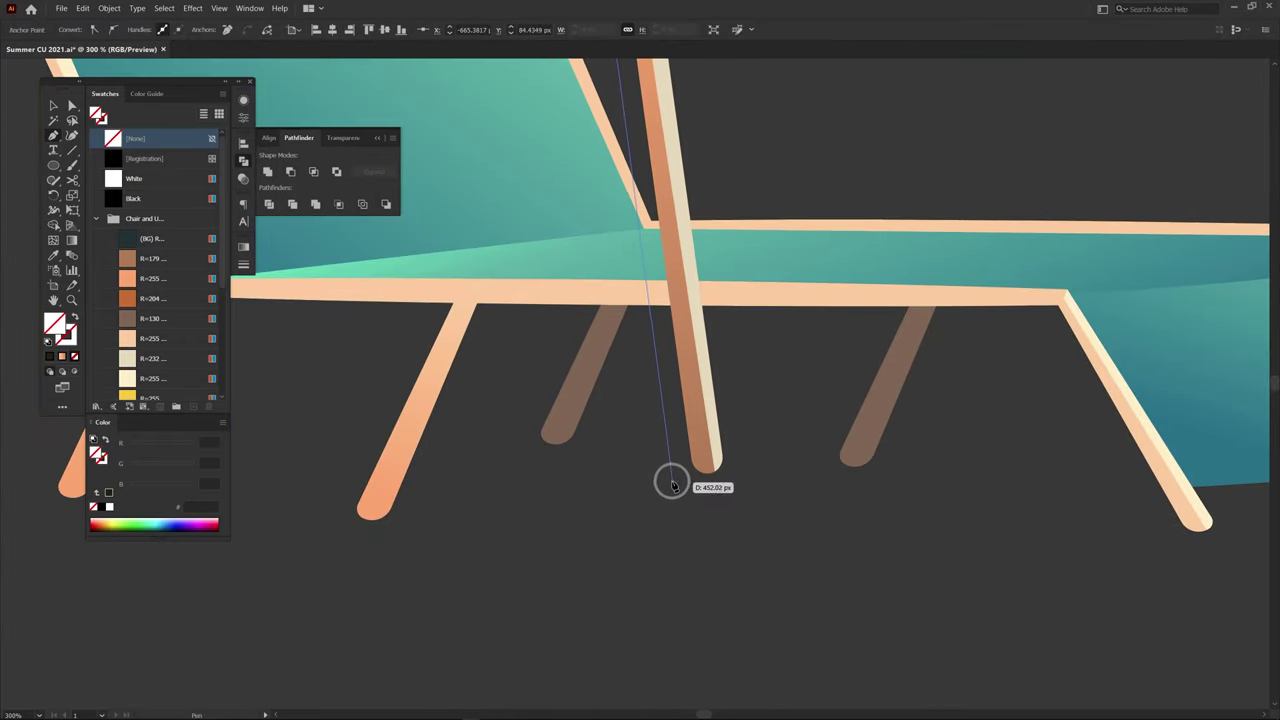
{"action": "left_click", "coordinate": [671, 481]}
{"action": "left_click_drag", "start_coordinate": [736, 181], "coordinate": [714, 354]}
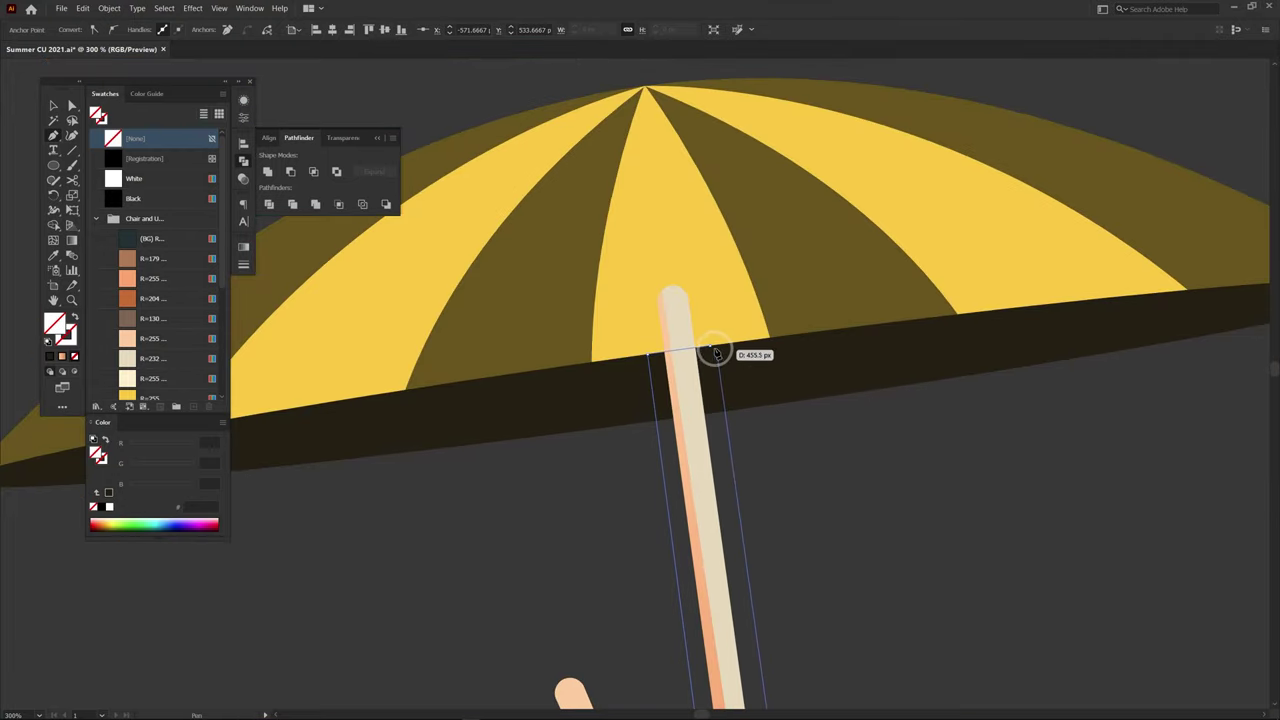
{"action": "left_click", "coordinate": [714, 349]}
{"action": "key", "text": "shift+x"}
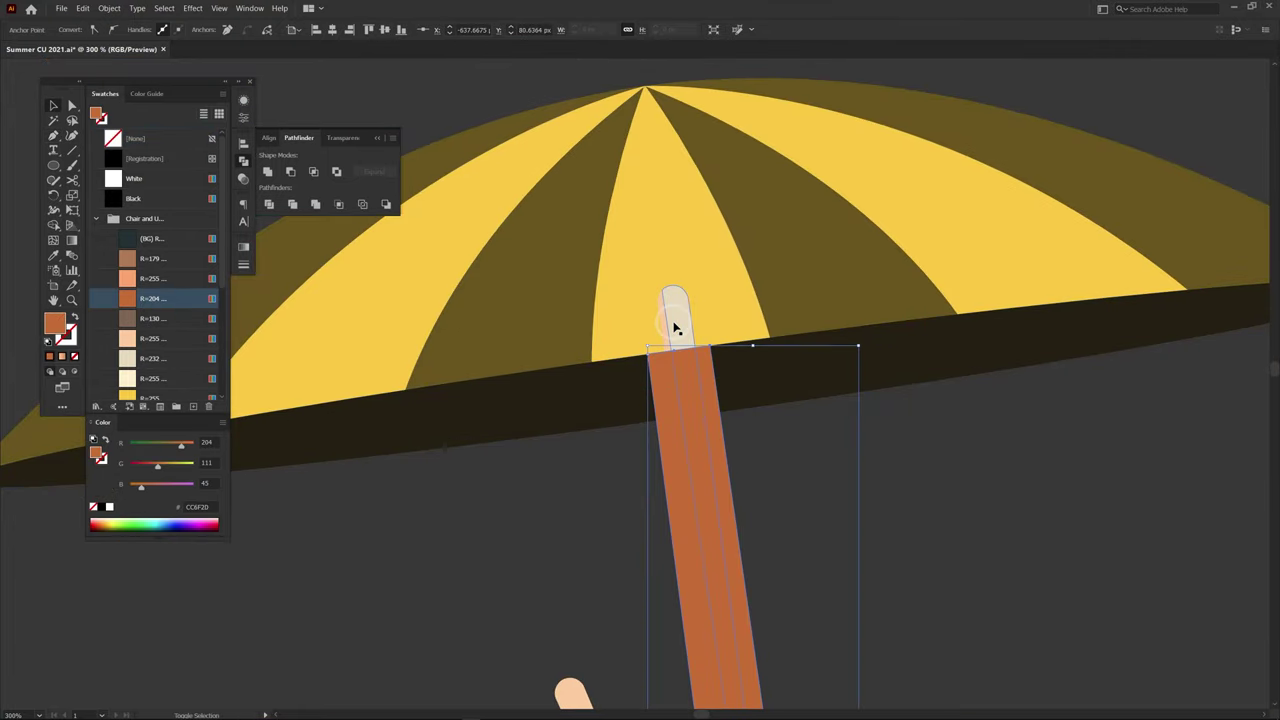
Step: Make a clipping mask of the pole with the new shape so it ends at the rim
{"action": "left_click", "coordinate": [675, 328], "text": "ctrl+shift"}
{"action": "right_click", "coordinate": [690, 398]}
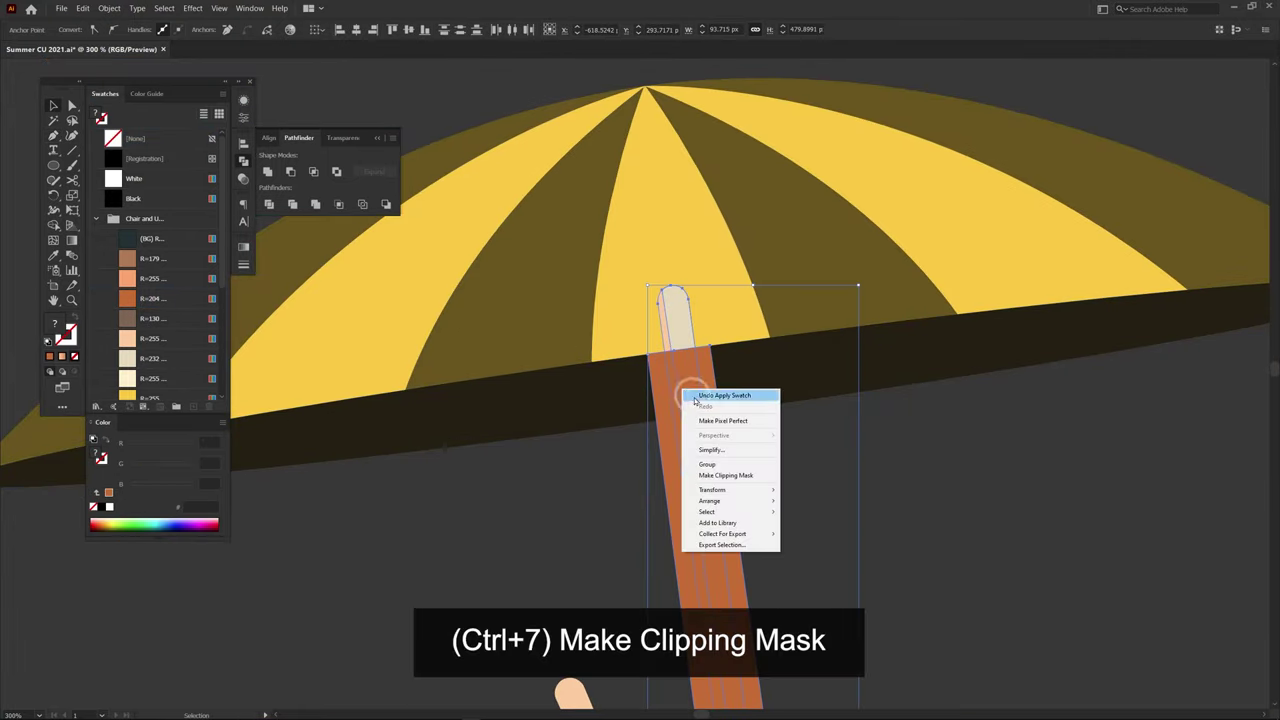
{"action": "left_click", "coordinate": [726, 475]}
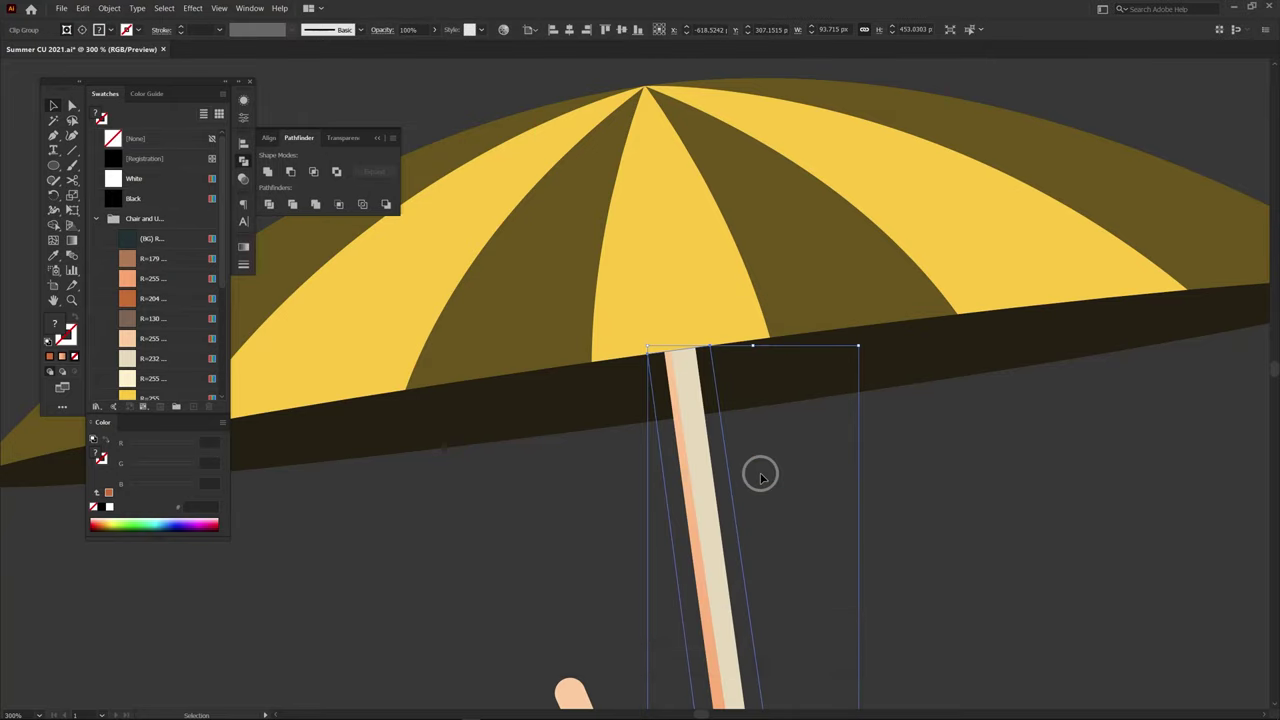
{"action": "left_click", "coordinate": [826, 480]}
Step: Select the canopy and clipped pole together and group them as one umbrella
{"action": "key", "text": "ctrl+minus"}
{"action": "key", "text": "ctrl+minus"}
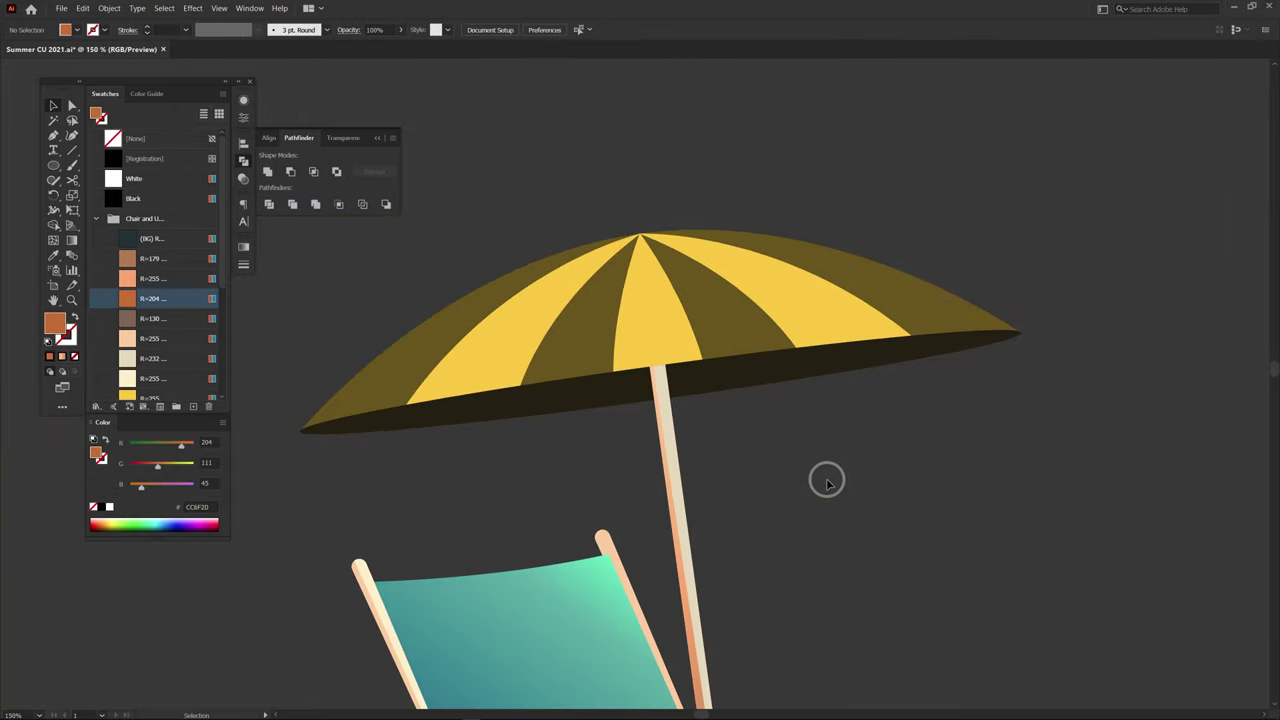
{"action": "left_click_drag", "start_coordinate": [577, 440], "coordinate": [803, 408]}
{"action": "right_click", "coordinate": [728, 313]}
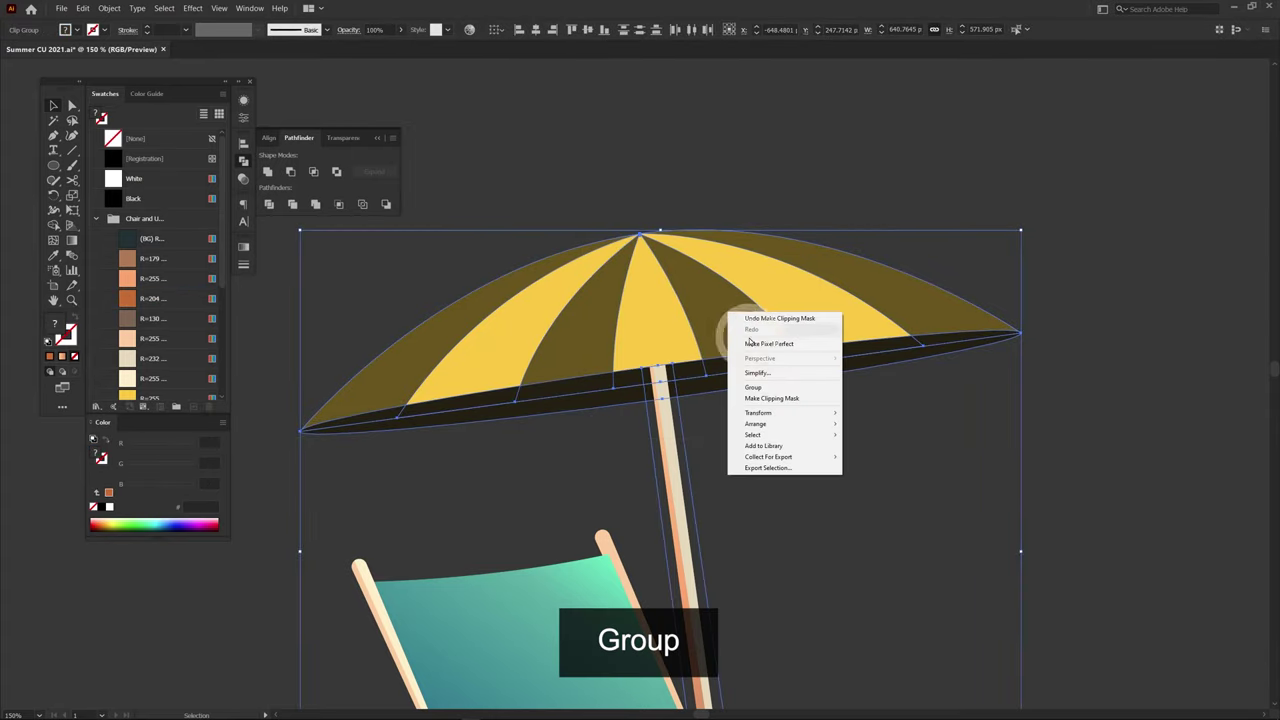
{"action": "left_click", "coordinate": [770, 389]}
{"action": "left_click", "coordinate": [857, 423]}
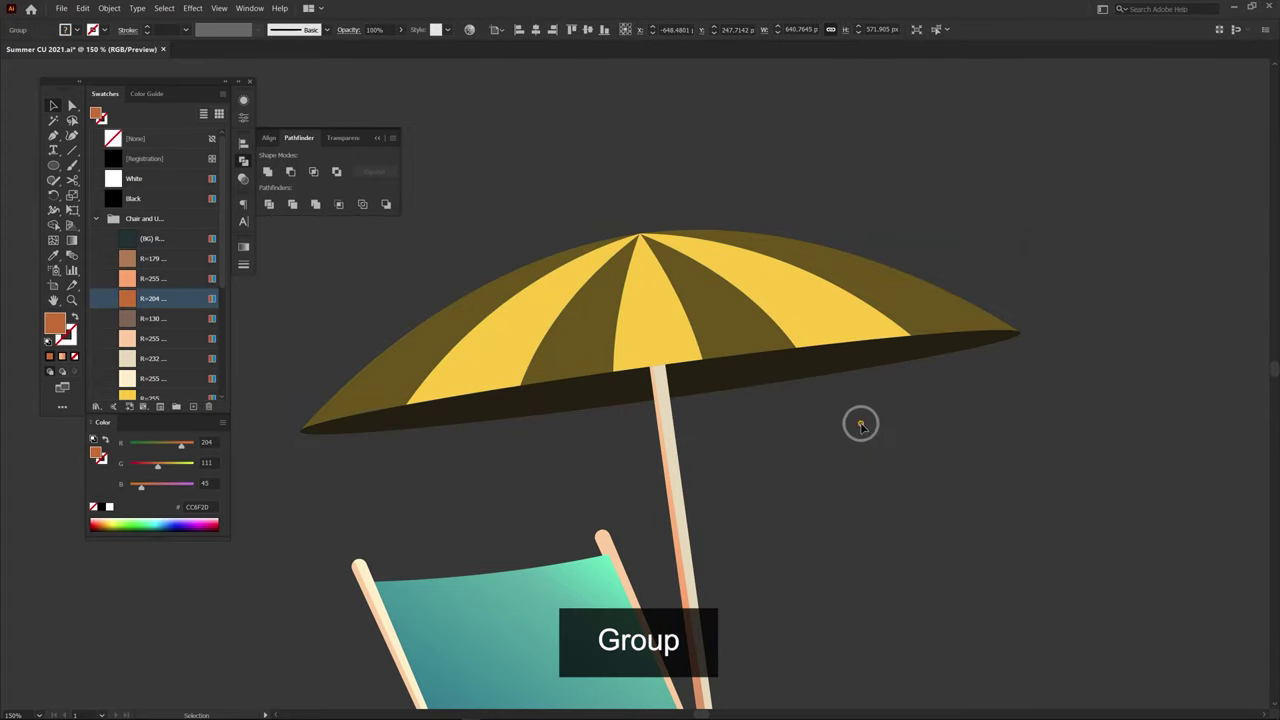
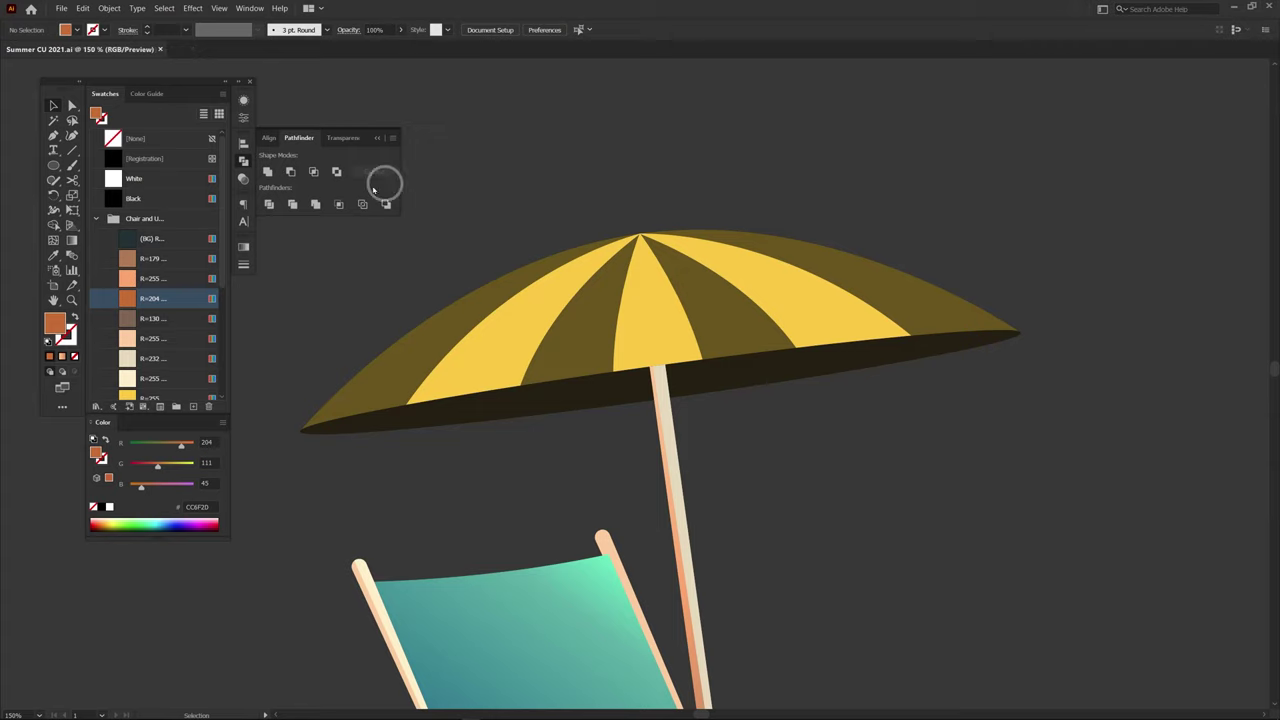
Step: Fill the three yellow stripes with a two-stop gradient from yellow to the orange CC6F2D swatch
{"action": "left_click_drag", "start_coordinate": [222, 235], "coordinate": [243, 283]}
{"action": "key", "text": "a"}
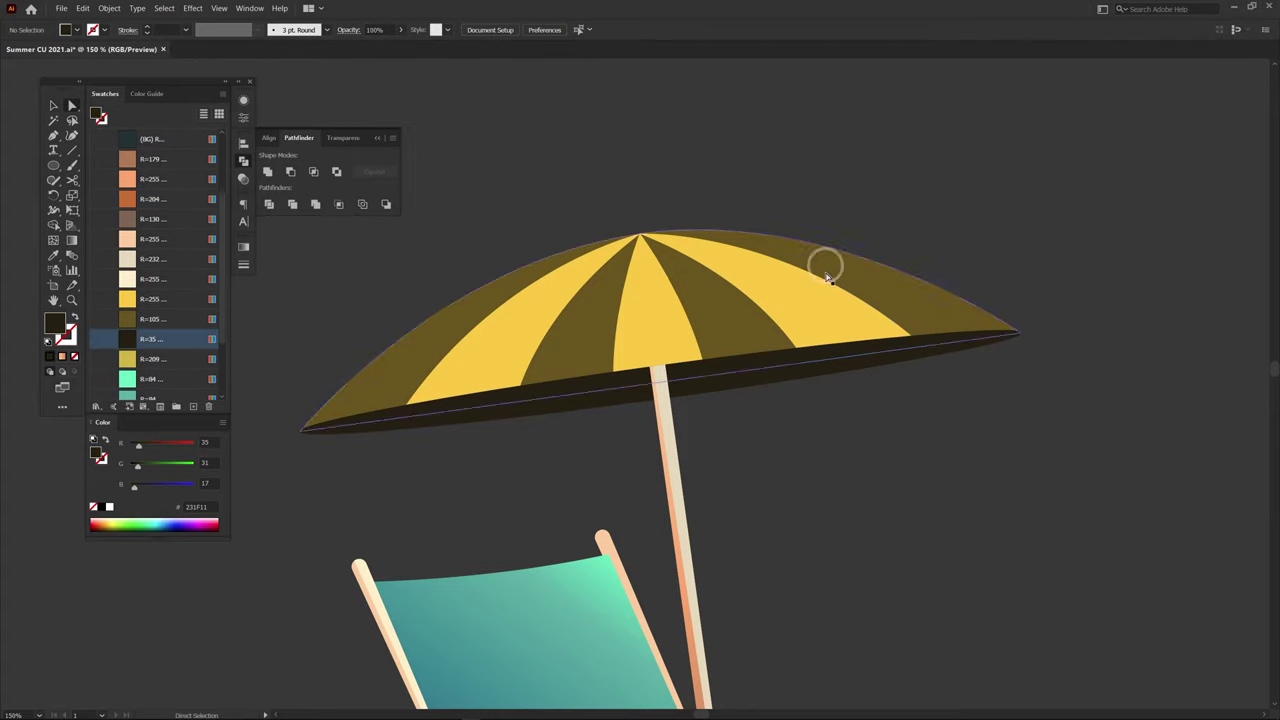
{"action": "left_click", "coordinate": [737, 312]}
{"action": "left_click", "coordinate": [645, 310], "text": "shift"}
{"action": "left_click", "coordinate": [513, 325], "text": "shift"}
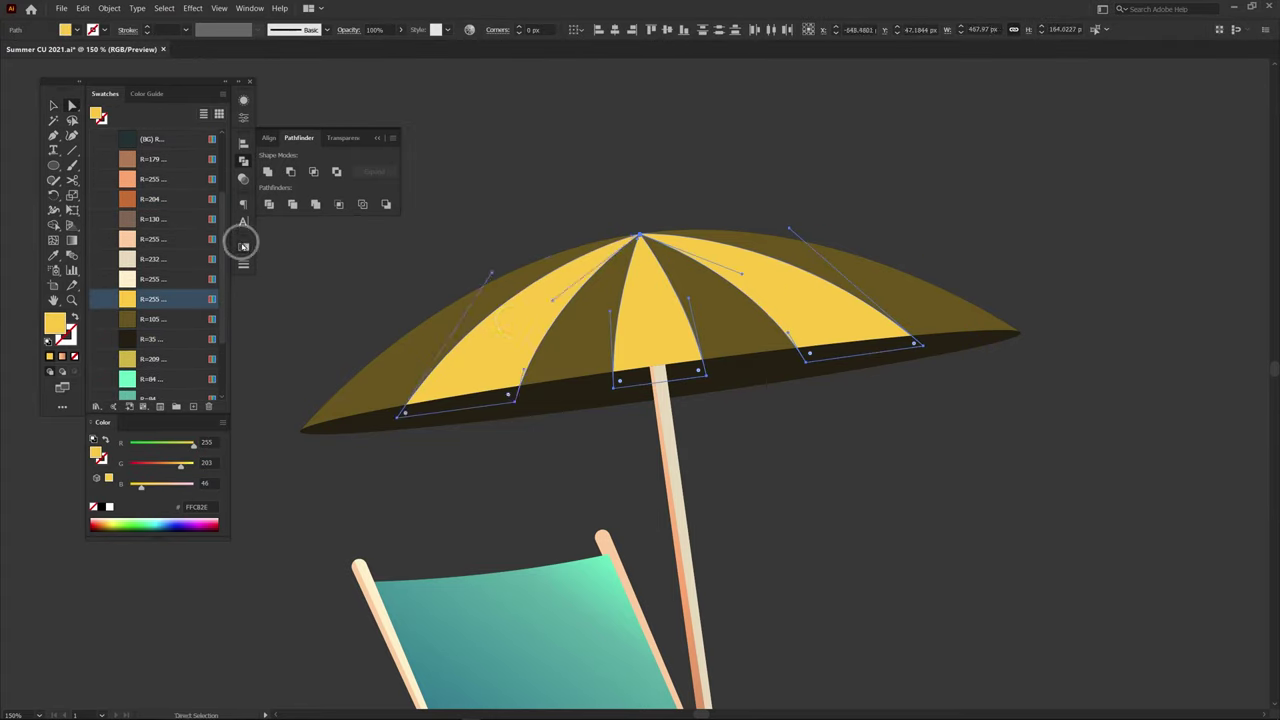
{"action": "left_click", "coordinate": [243, 246]}
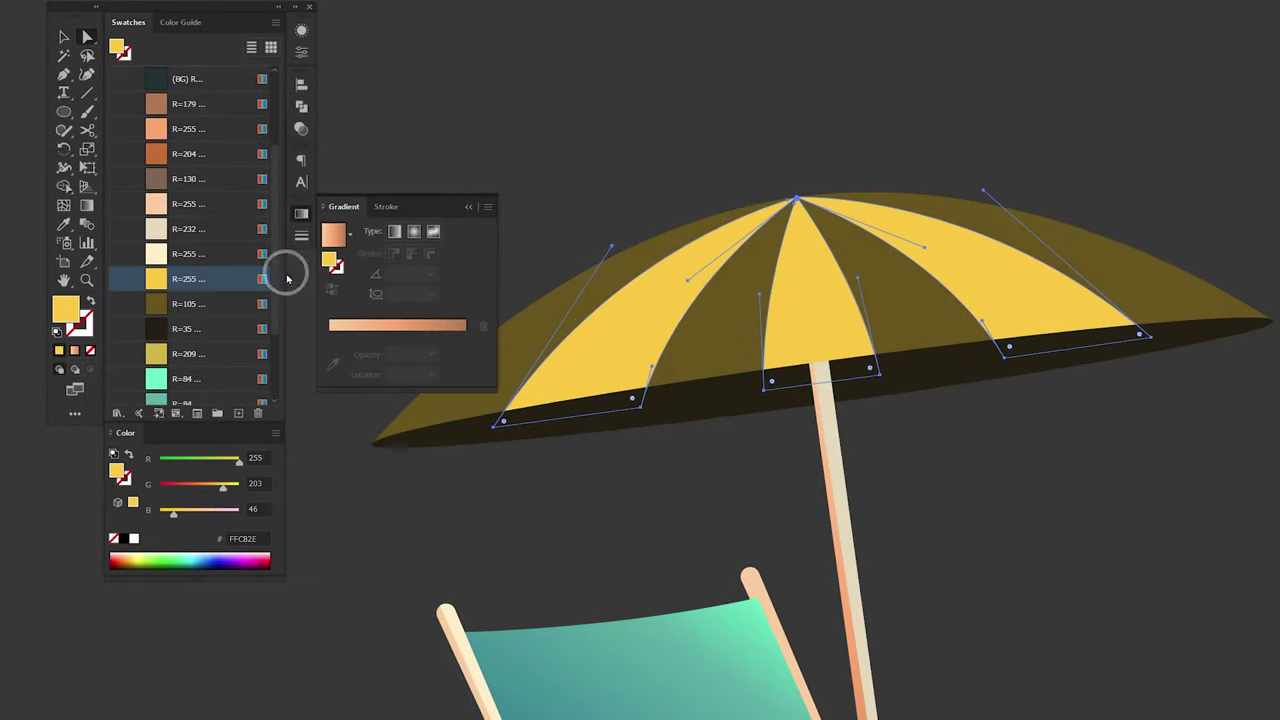
{"action": "left_click", "coordinate": [359, 346]}
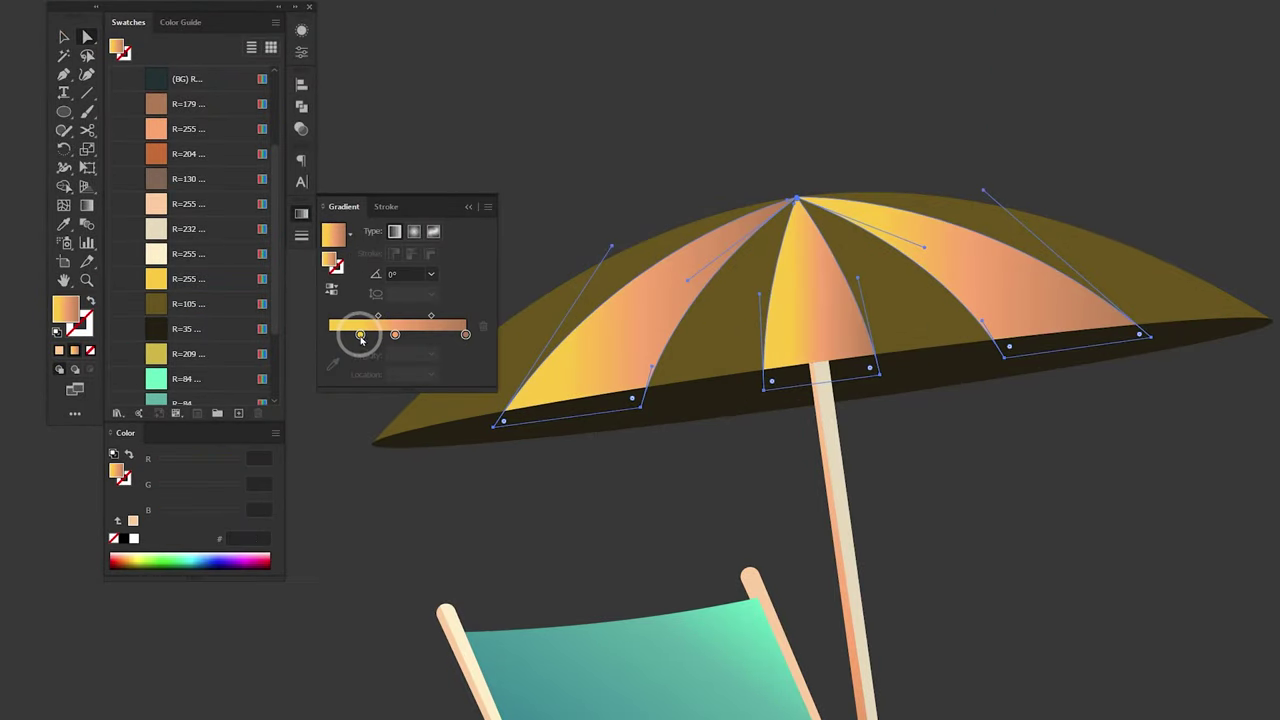
{"action": "left_click", "coordinate": [329, 334]}
{"action": "left_click_drag", "start_coordinate": [397, 340], "coordinate": [397, 362]}
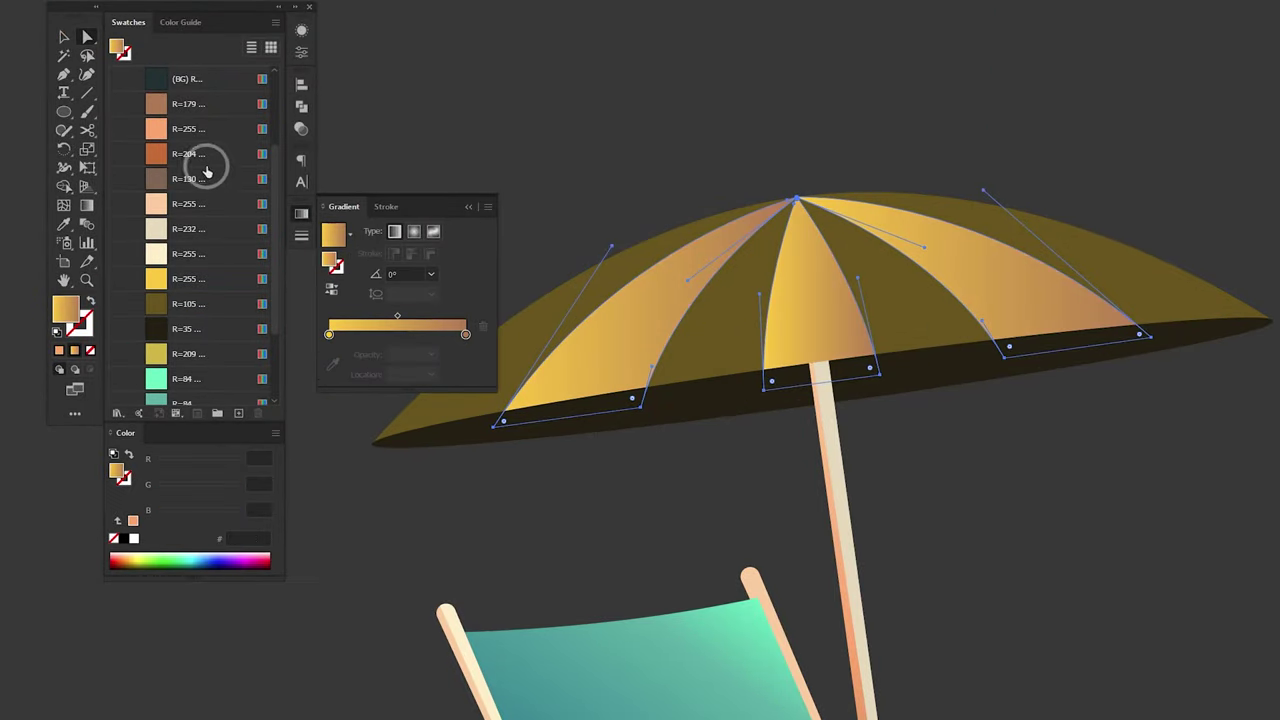
{"action": "left_click_drag", "start_coordinate": [206, 160], "coordinate": [398, 305]}
{"action": "left_click_drag", "start_coordinate": [466, 336], "coordinate": [466, 336]}
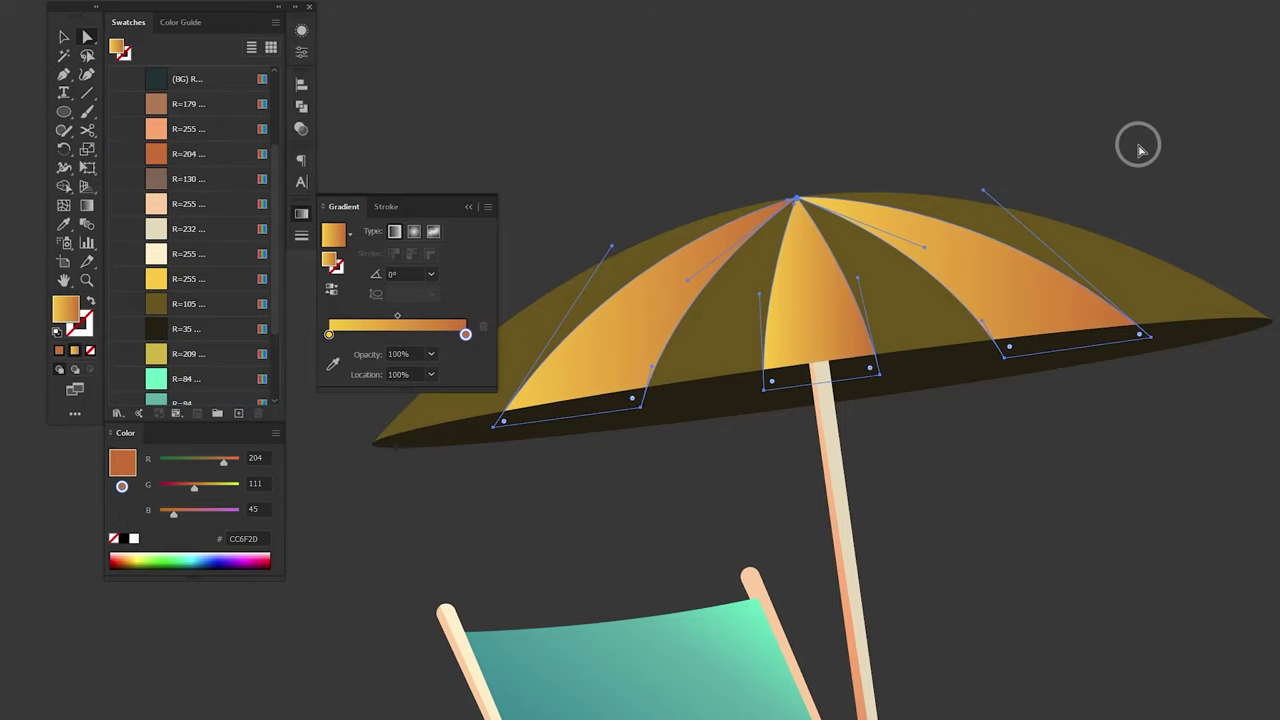
Step: Redraw each stripe's gradient diagonally (right, centre, then left at about -51°), then deselect
{"action": "key", "text": "g"}
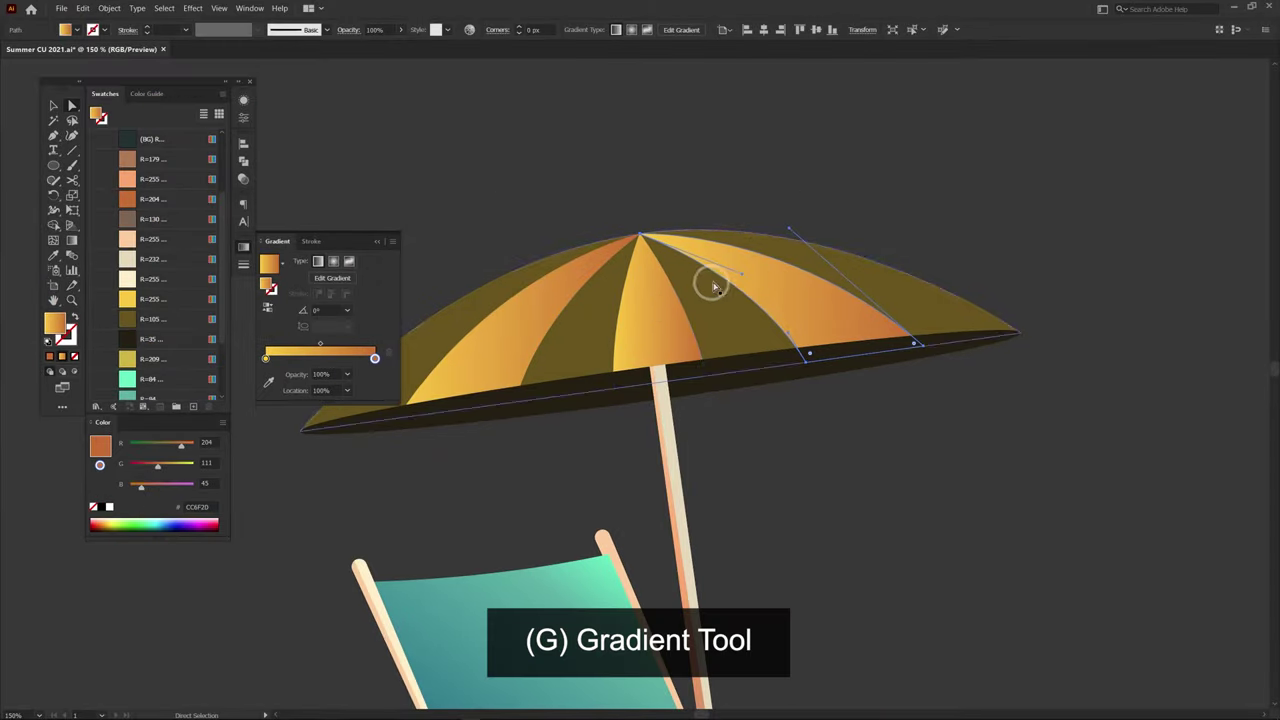
{"action": "mouse_move", "coordinate": [643, 178]}
{"action": "left_mouse_down"}
{"action": "mouse_move", "coordinate": [729, 214]}
{"action": "mouse_move", "coordinate": [934, 241]}
{"action": "left_mouse_up"}
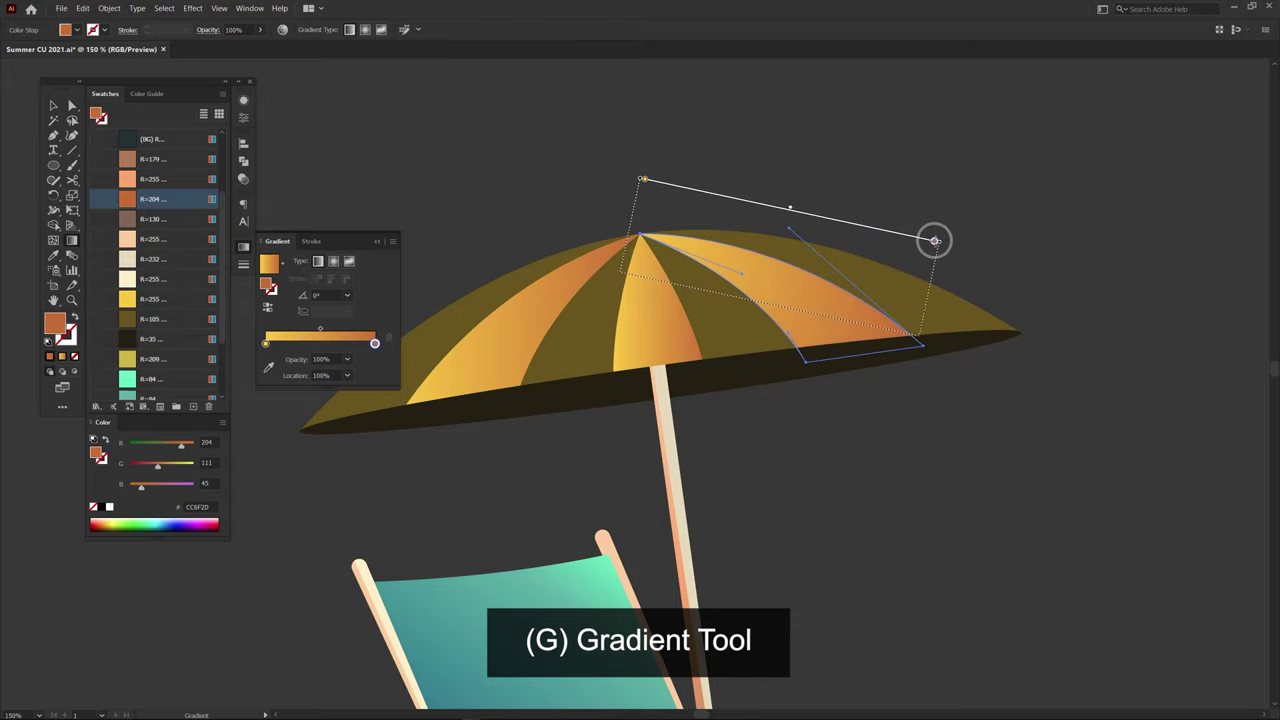
{"action": "key", "text": "a"}
{"action": "left_click", "coordinate": [645, 321]}
{"action": "key", "text": "g"}
{"action": "left_click_drag", "start_coordinate": [587, 190], "coordinate": [748, 308]}
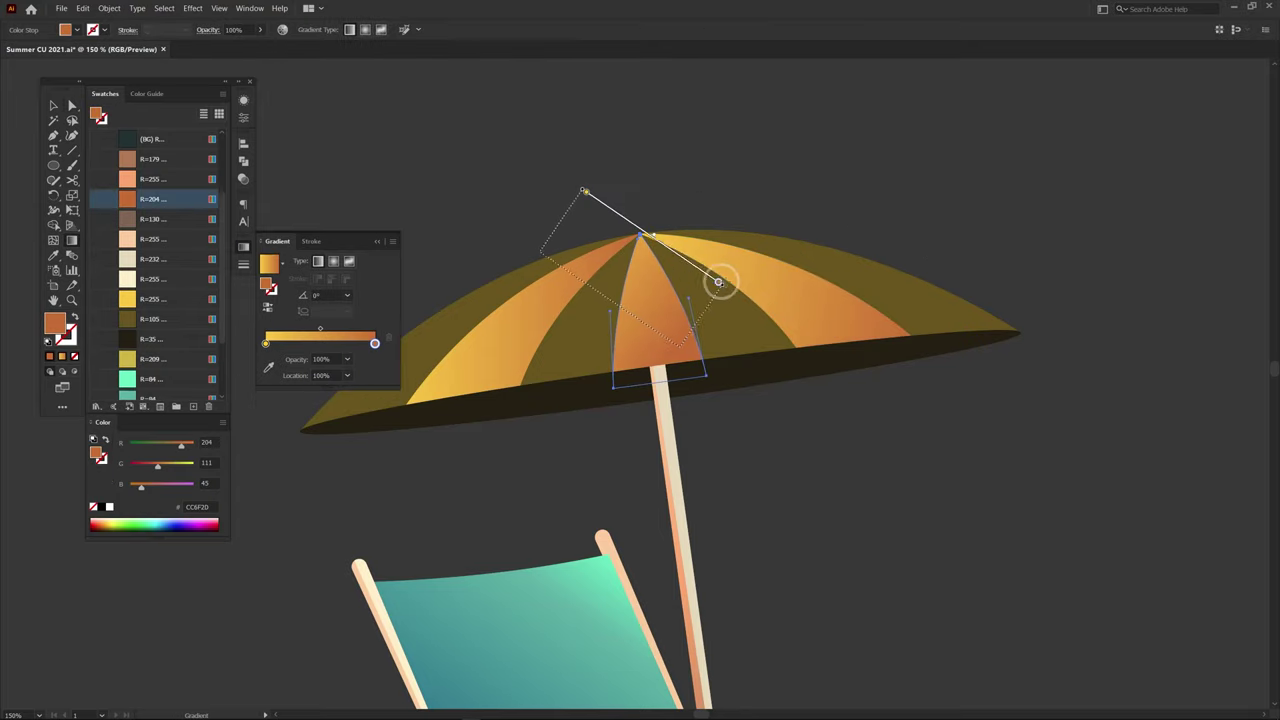
{"action": "key", "text": "a"}
{"action": "left_click", "coordinate": [537, 310]}
{"action": "key", "text": "g"}
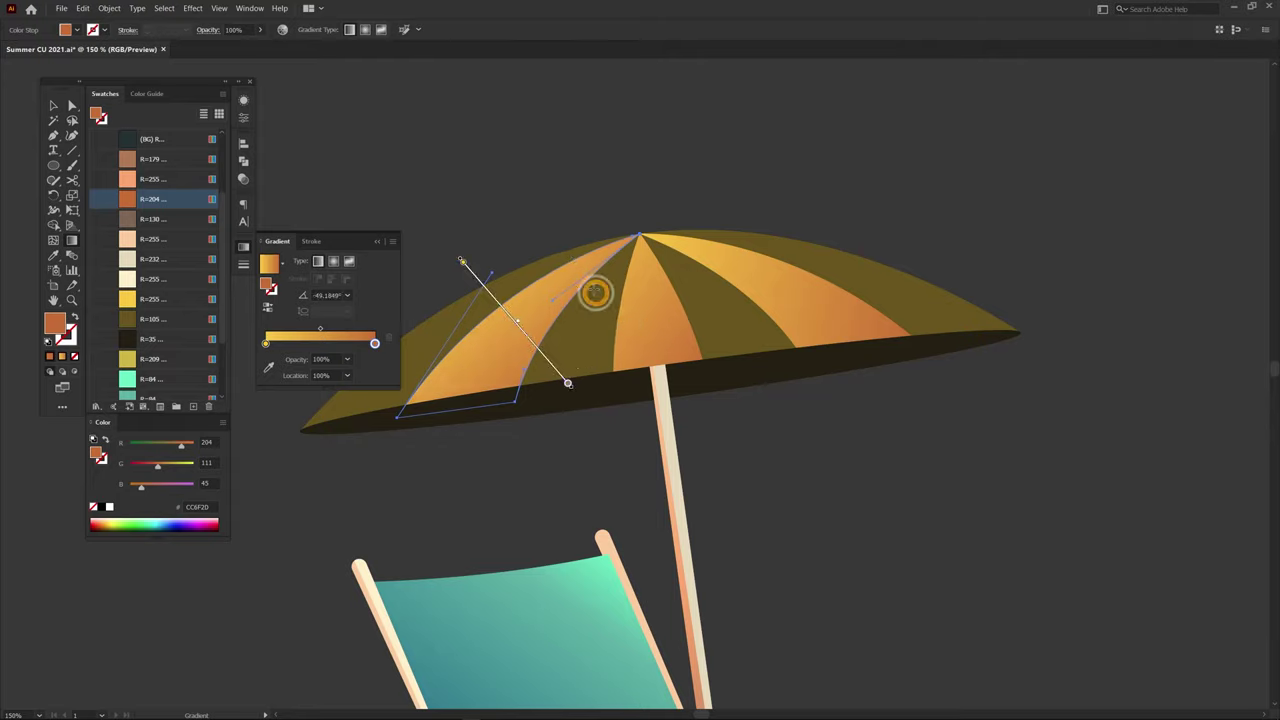
{"action": "left_click_drag", "start_coordinate": [535, 256], "coordinate": [596, 330]}
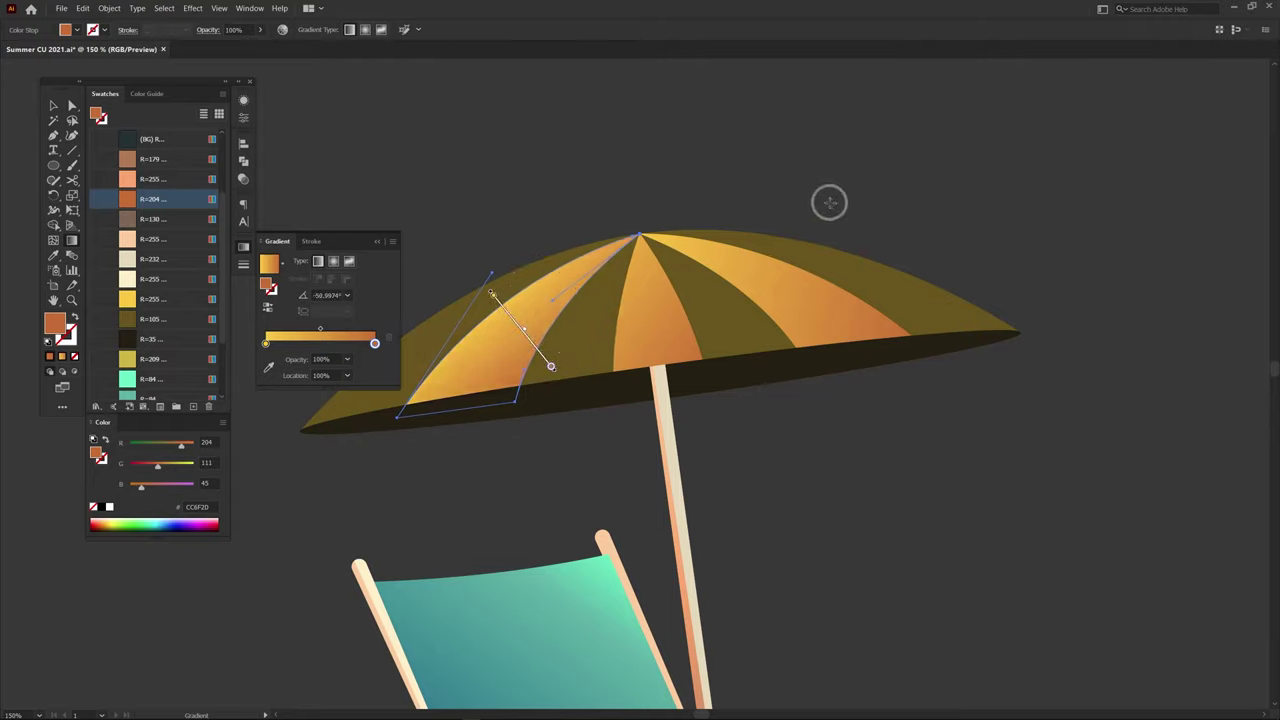
{"action": "key", "text": "a"}
{"action": "left_click", "coordinate": [900, 211]}
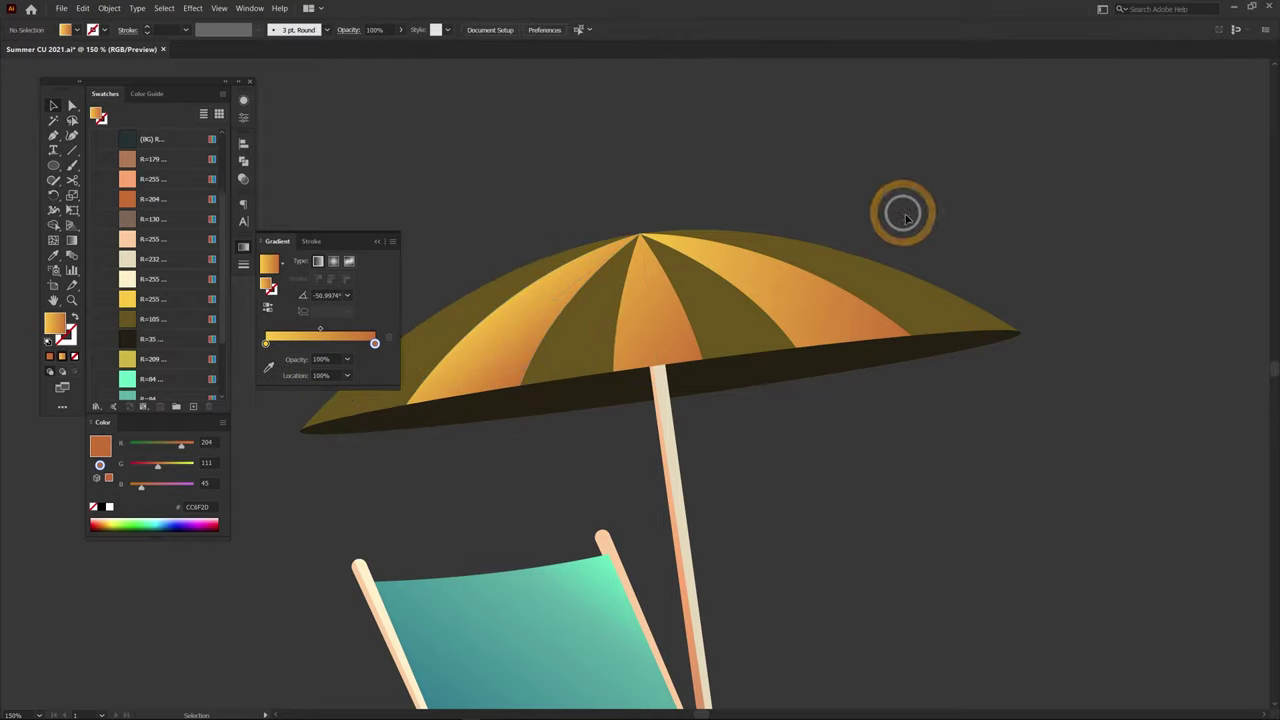
Step: Give the olive canopy a gradient ending in the yellow R=209 swatch
{"action": "left_click", "coordinate": [883, 286]}
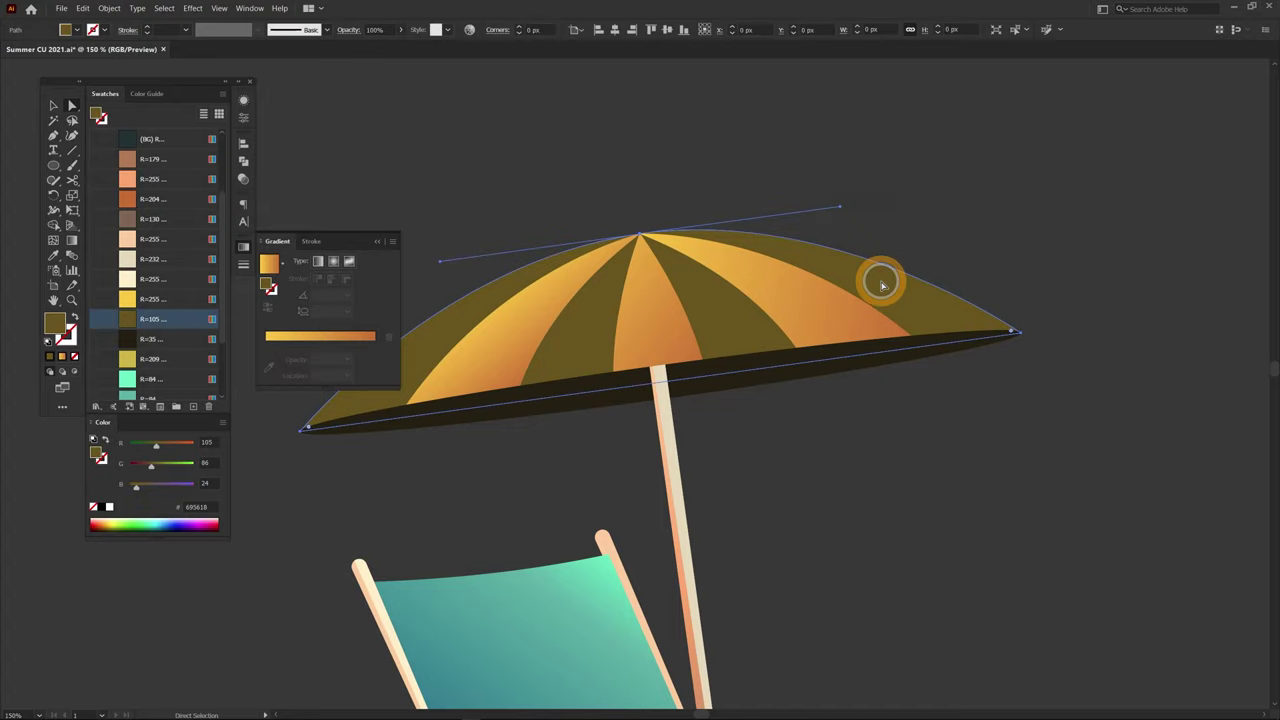
{"action": "left_click", "coordinate": [288, 350]}
{"action": "left_click", "coordinate": [268, 358]}
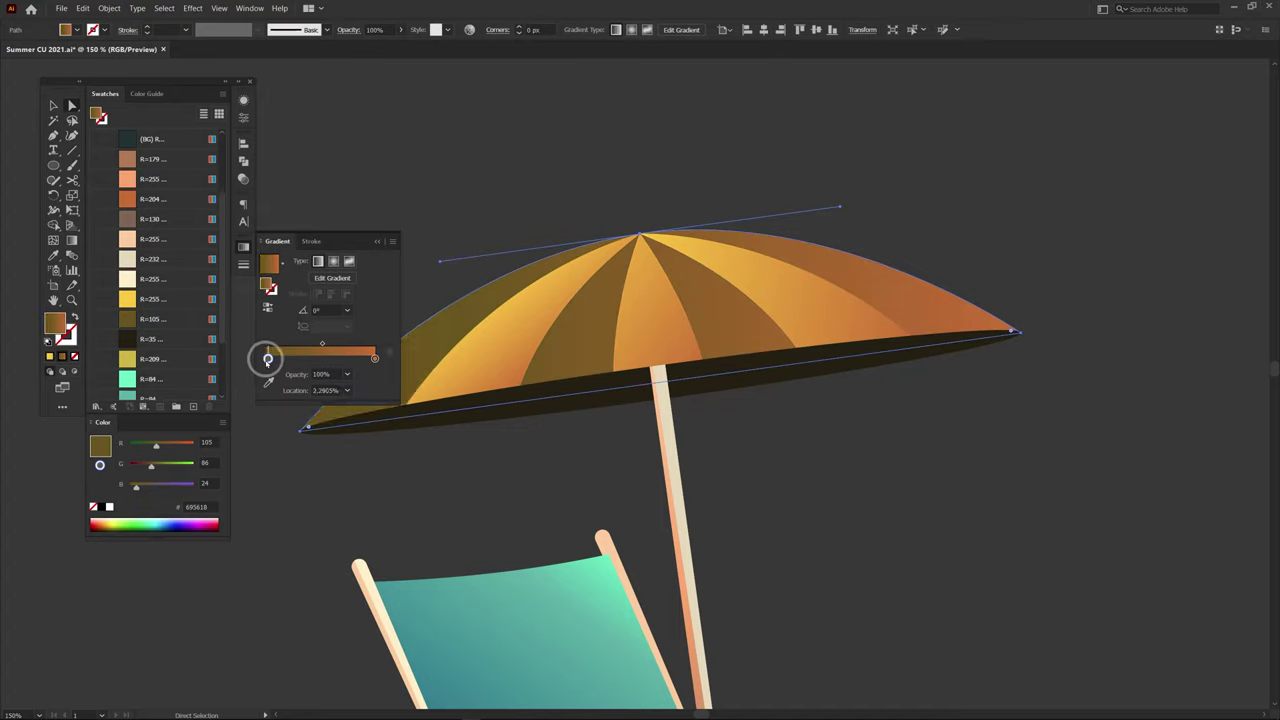
{"action": "left_click", "coordinate": [157, 360]}
{"action": "left_click_drag", "start_coordinate": [374, 360], "coordinate": [374, 358]}
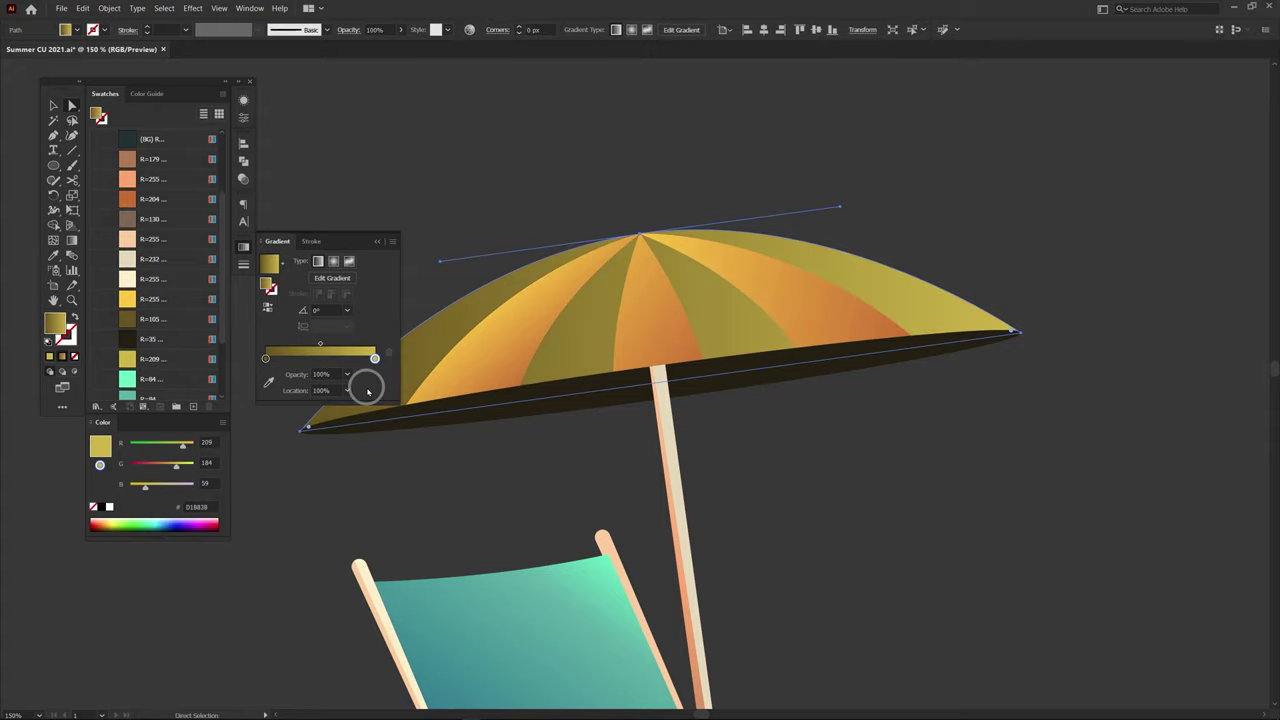
Step: Angle the canopy gradient toward the lower right at about -14°
{"action": "key", "text": "g"}
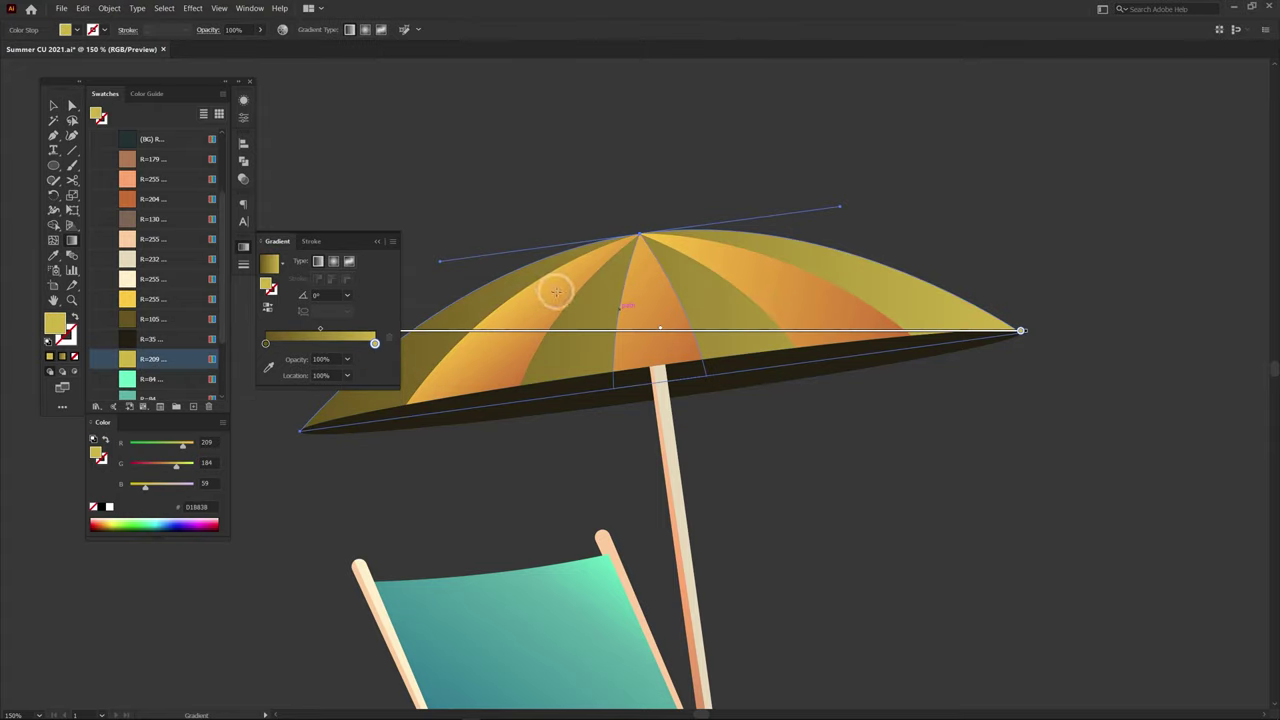
{"action": "left_click_drag", "start_coordinate": [542, 288], "coordinate": [820, 575]}
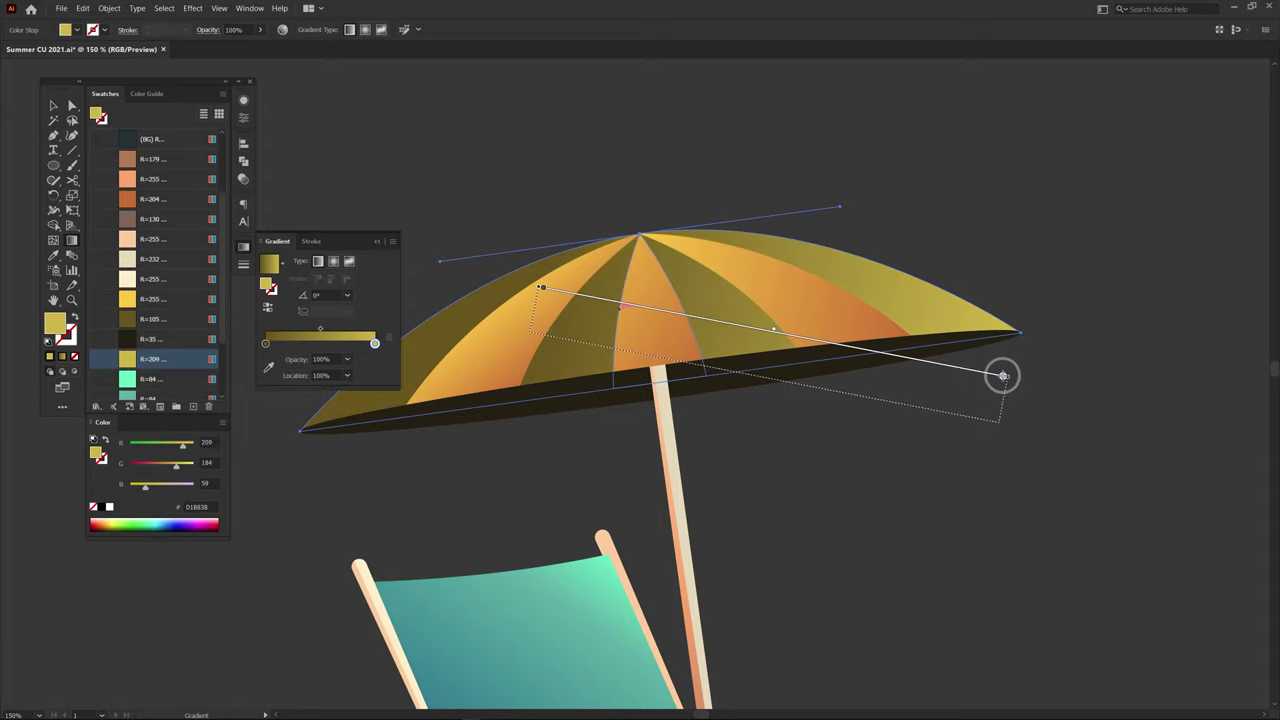
{"action": "left_click_drag", "start_coordinate": [560, 300], "coordinate": [1111, 462]}
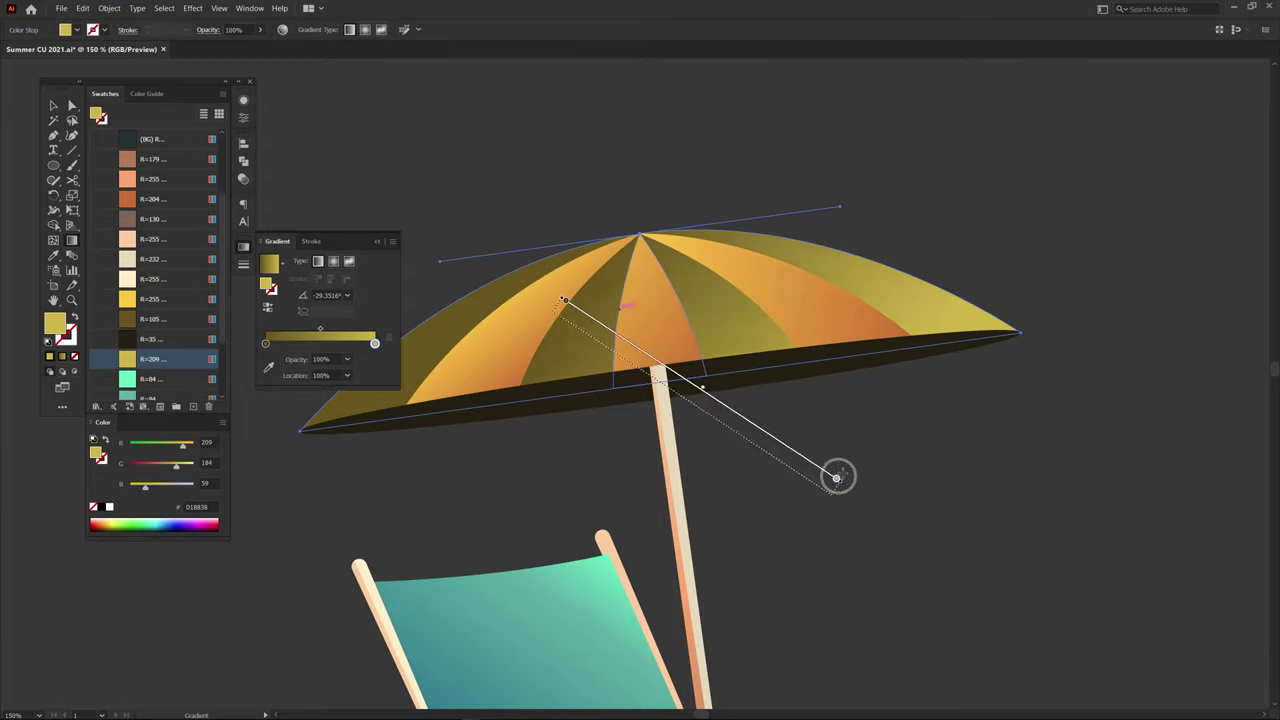
{"action": "left_click_drag", "start_coordinate": [694, 366], "coordinate": [807, 392]}
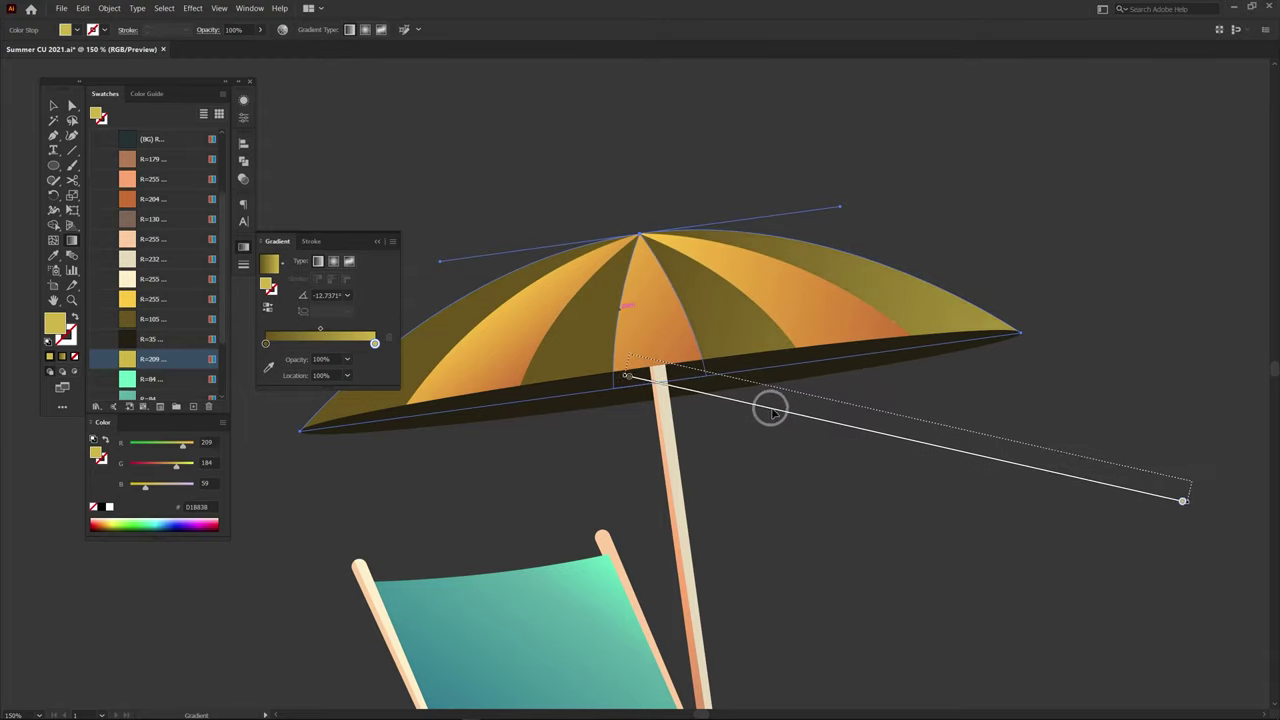
{"action": "left_click_drag", "start_coordinate": [443, 418], "coordinate": [834, 637]}
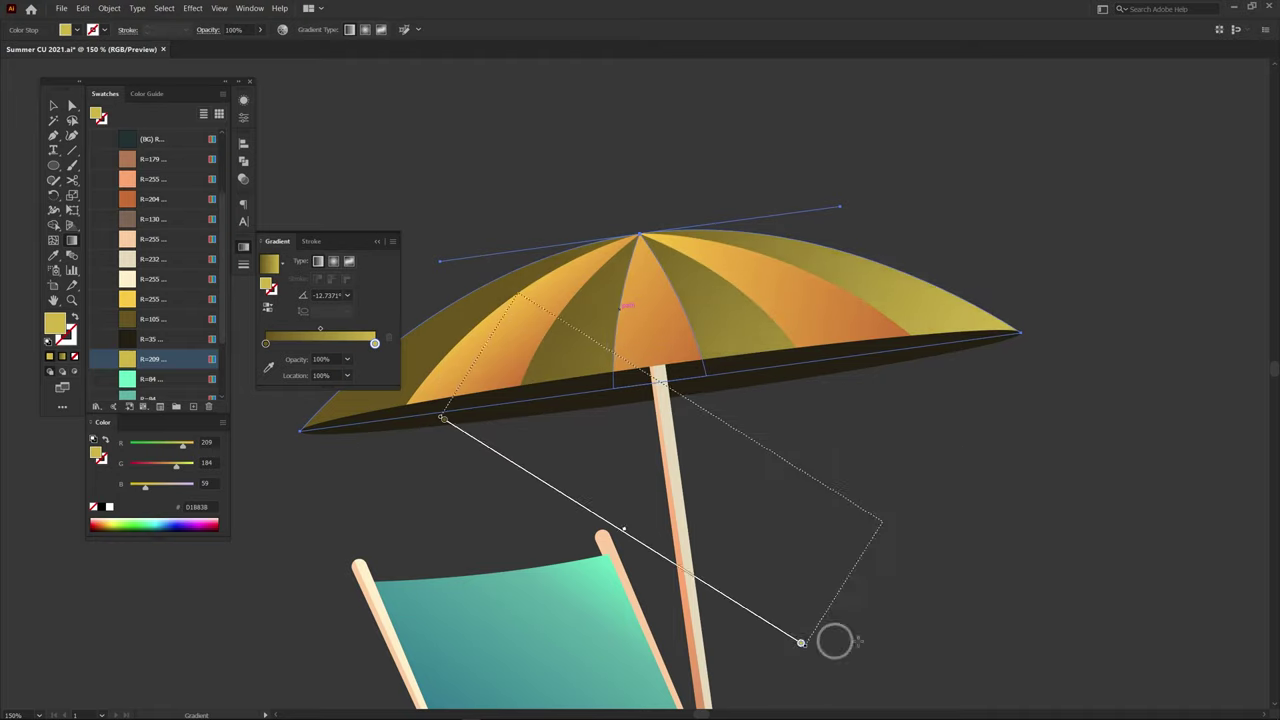
{"action": "mouse_move", "coordinate": [596, 297]}
{"action": "left_mouse_down"}
{"action": "mouse_move", "coordinate": [858, 408]}
{"action": "mouse_move", "coordinate": [1151, 486]}
{"action": "left_mouse_up"}
{"action": "key", "text": "v"}
{"action": "key", "text": "g"}
{"action": "left_click_drag", "start_coordinate": [911, 426], "coordinate": [961, 439]}
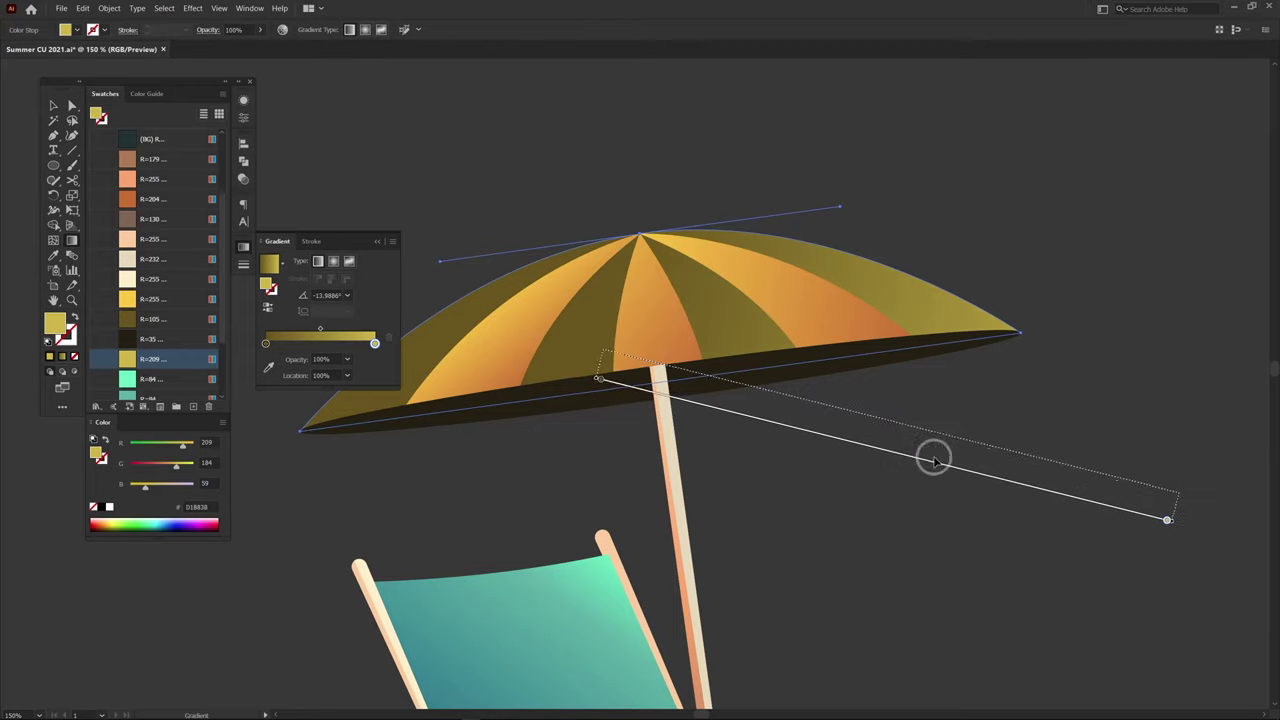
{"action": "key", "text": "a"}
{"action": "left_click", "coordinate": [866, 495]}
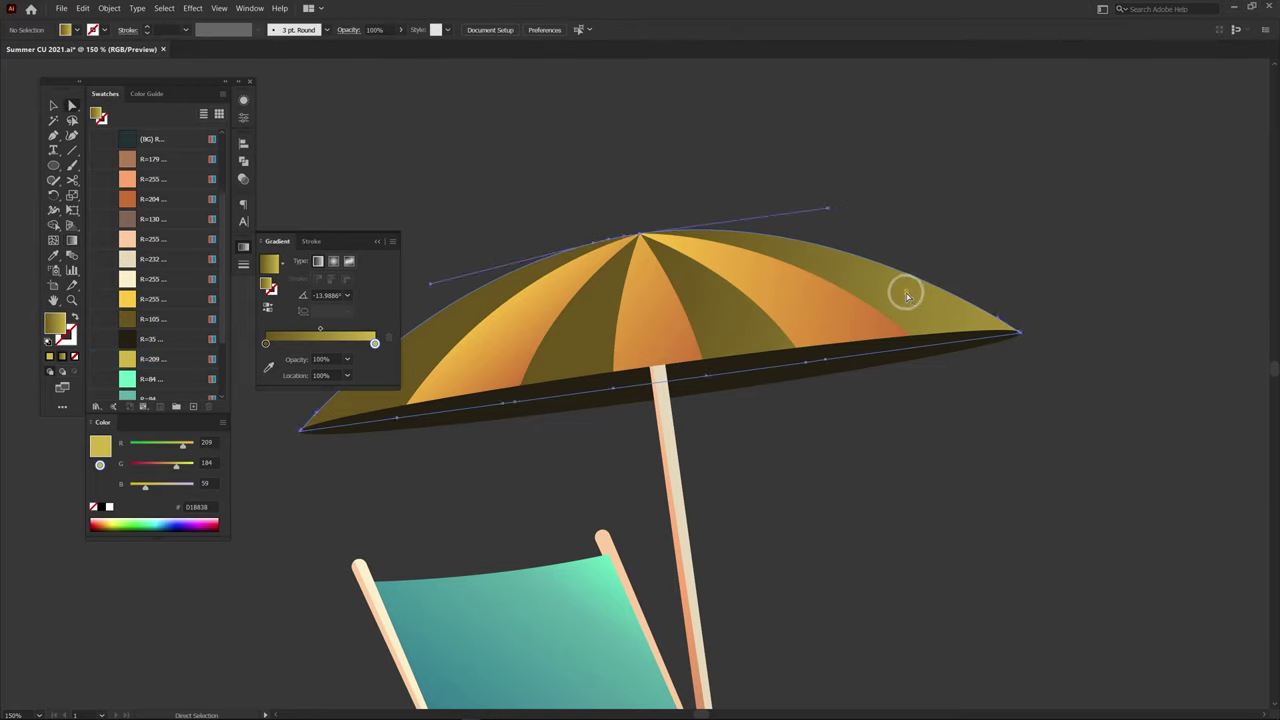
{"action": "left_click", "coordinate": [907, 296]}
Step: Duplicate the canopy in front and give the copy a radial white-to-transparent gradient
{"action": "key", "text": "v"}
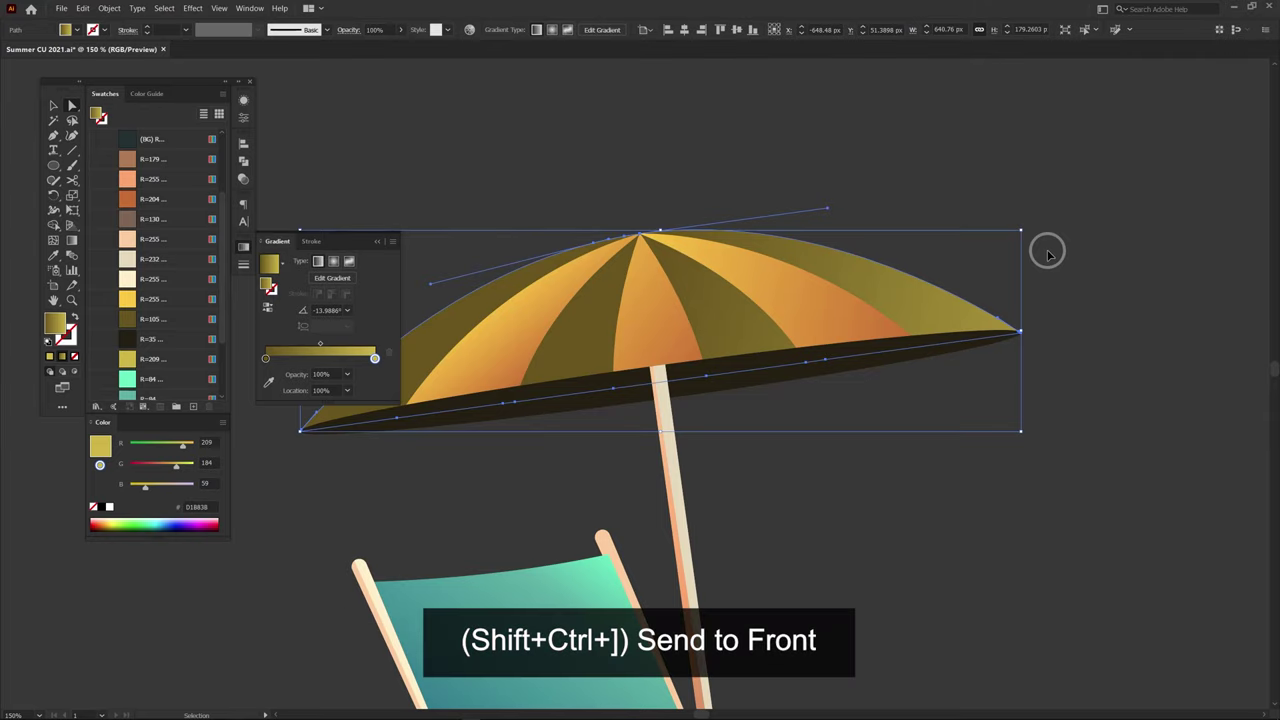
{"action": "key", "text": "ctrl+shift+bracketright"}
{"action": "key", "text": "a"}
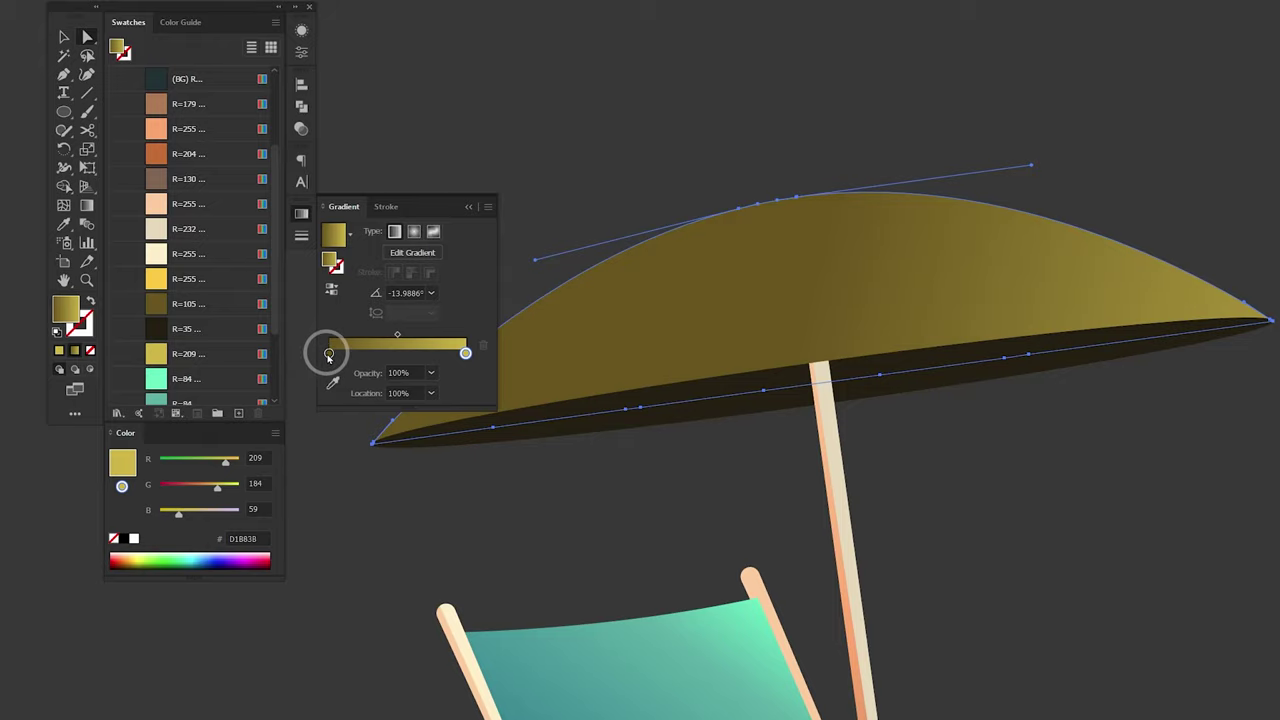
{"action": "double_click", "coordinate": [465, 354]}
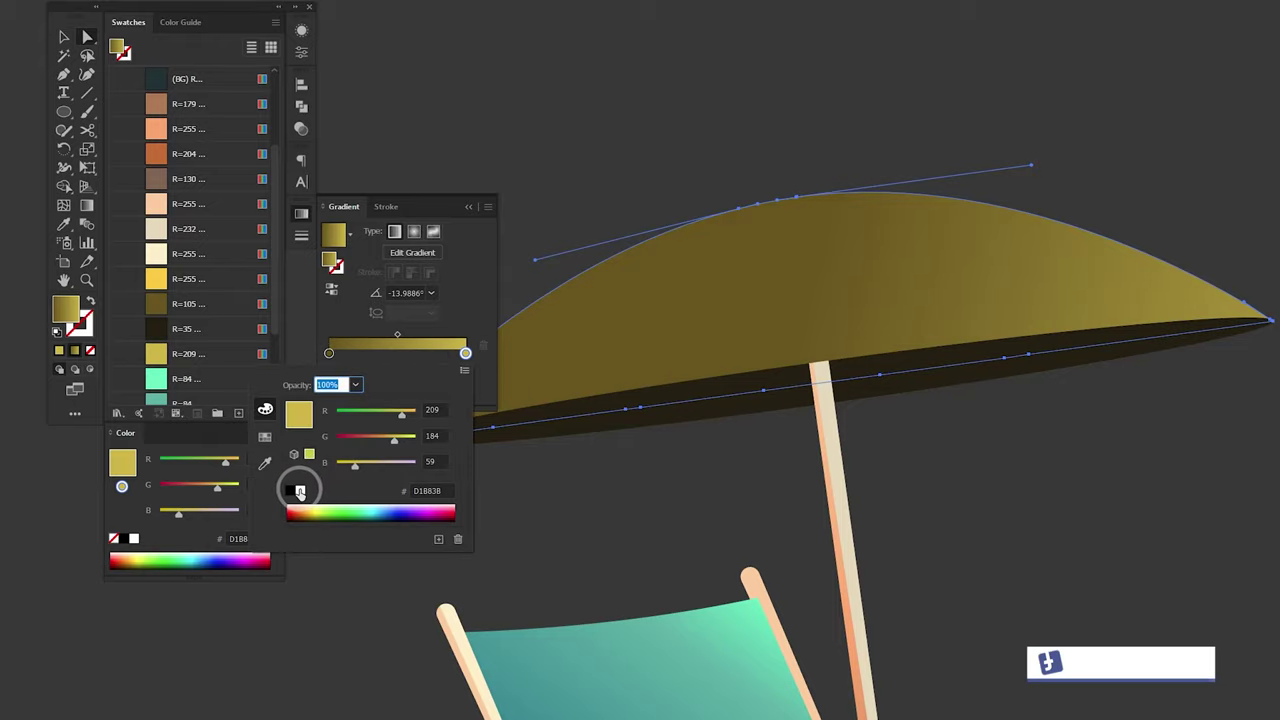
{"action": "left_click", "coordinate": [294, 486]}
{"action": "left_click", "coordinate": [329, 353]}
{"action": "double_click", "coordinate": [329, 353]}
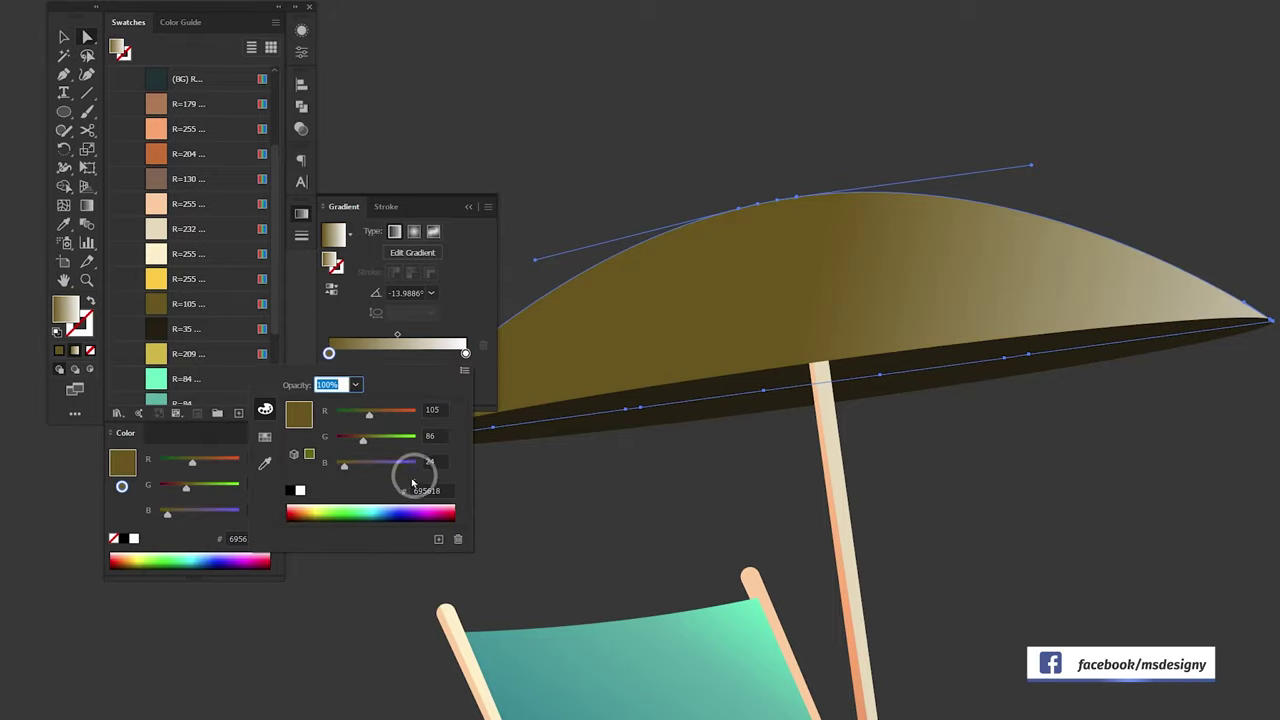
{"action": "left_click", "coordinate": [300, 492]}
{"action": "left_click", "coordinate": [435, 368]}
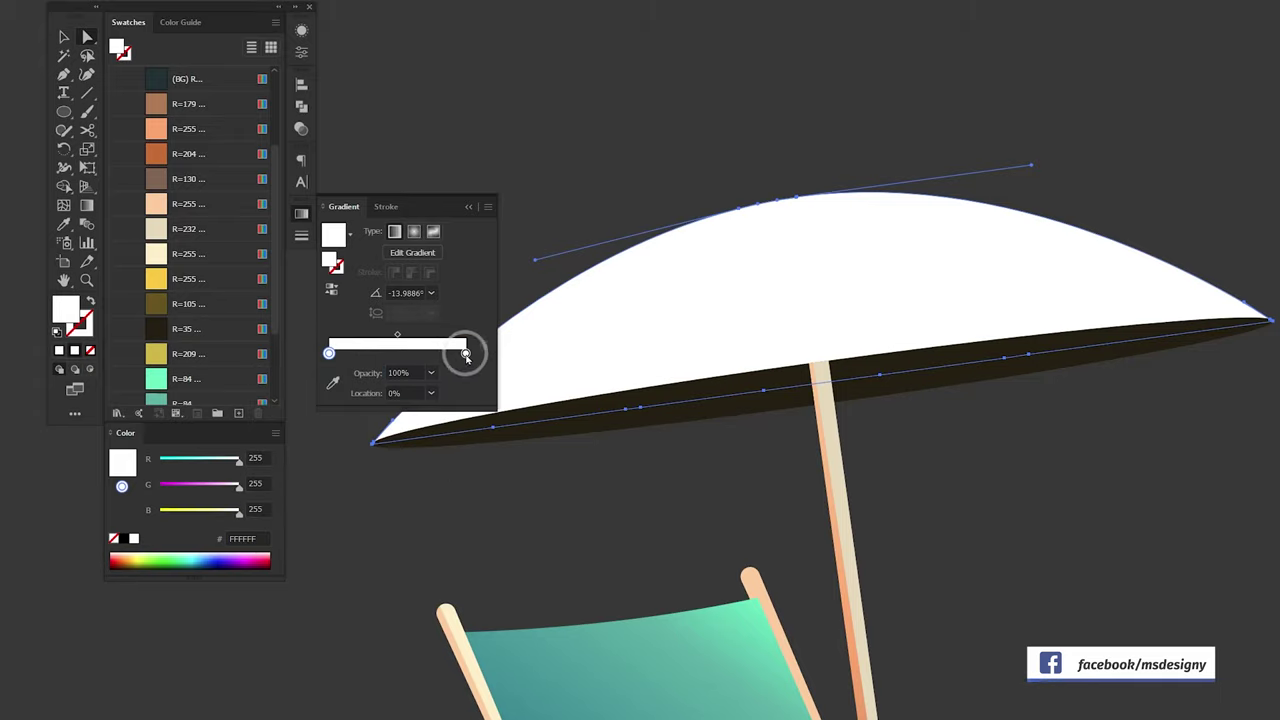
{"action": "left_click", "coordinate": [430, 373]}
{"action": "left_click", "coordinate": [440, 395]}
{"action": "left_click", "coordinate": [410, 232]}
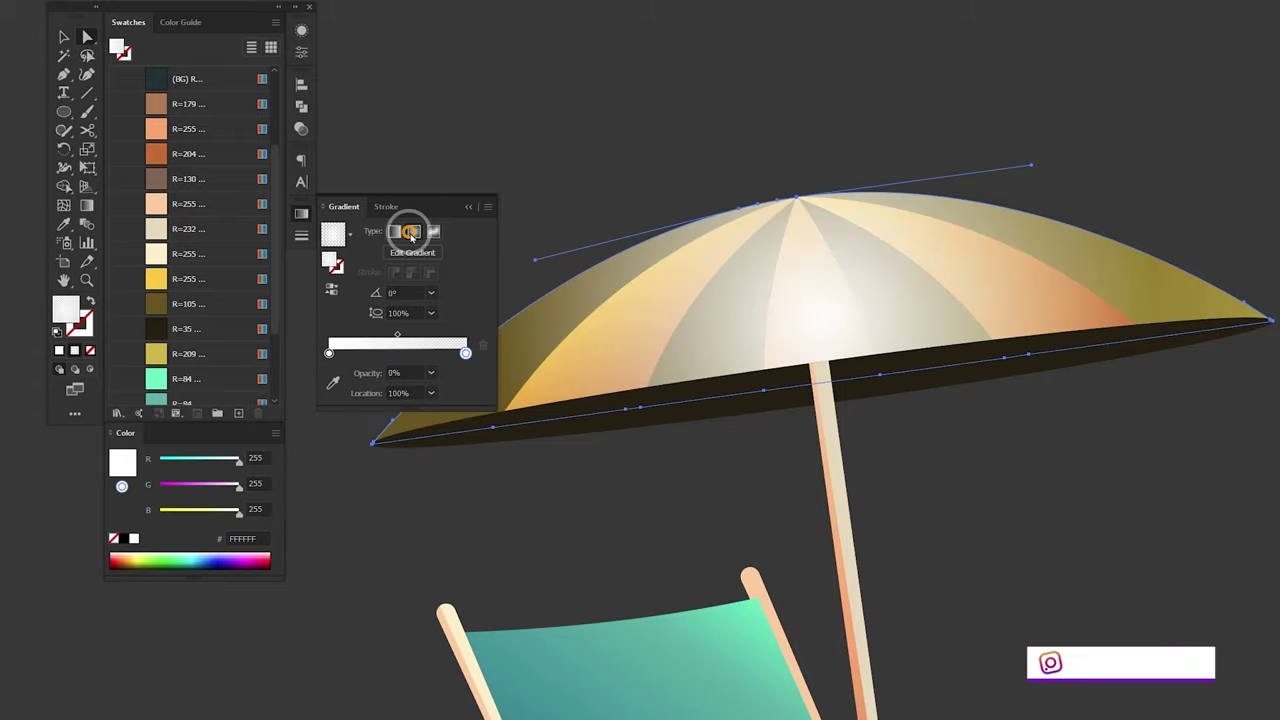
{"action": "left_click_drag", "start_coordinate": [397, 333], "coordinate": [360, 336]}
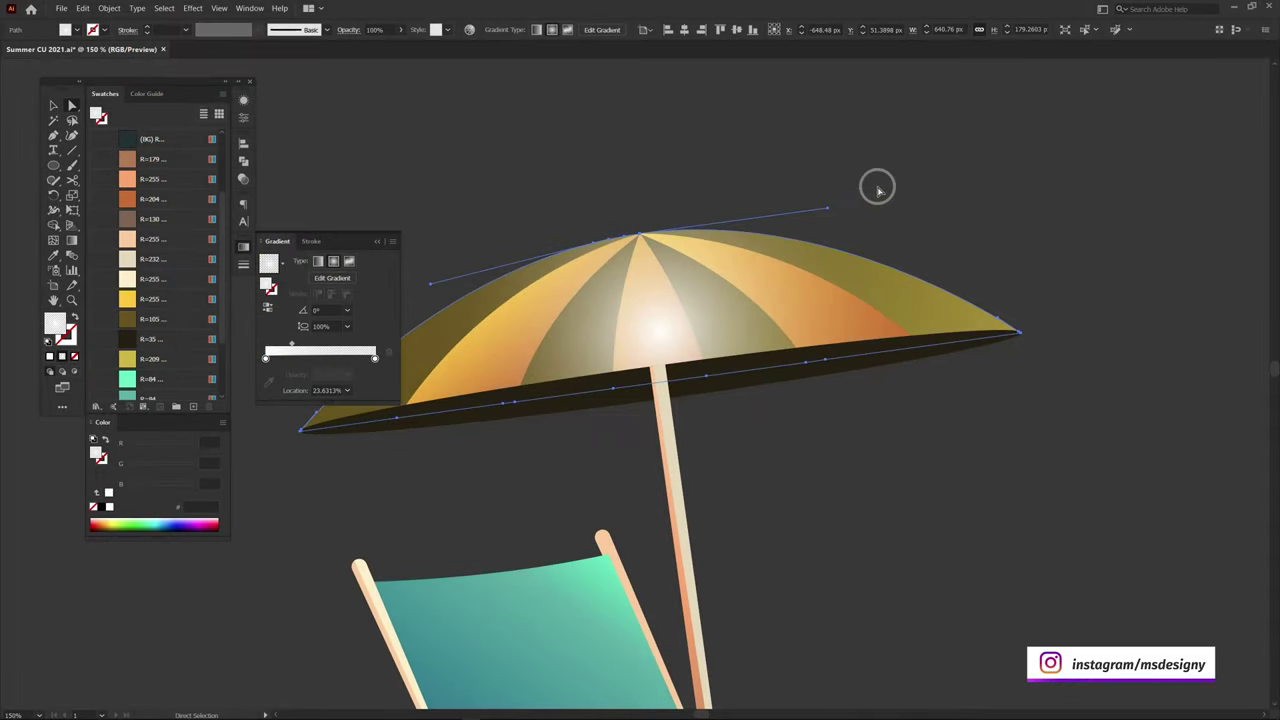
Step: Position the radial highlight on the canopy at about -154° and blend it in Overlay mode
{"action": "key", "text": "g"}
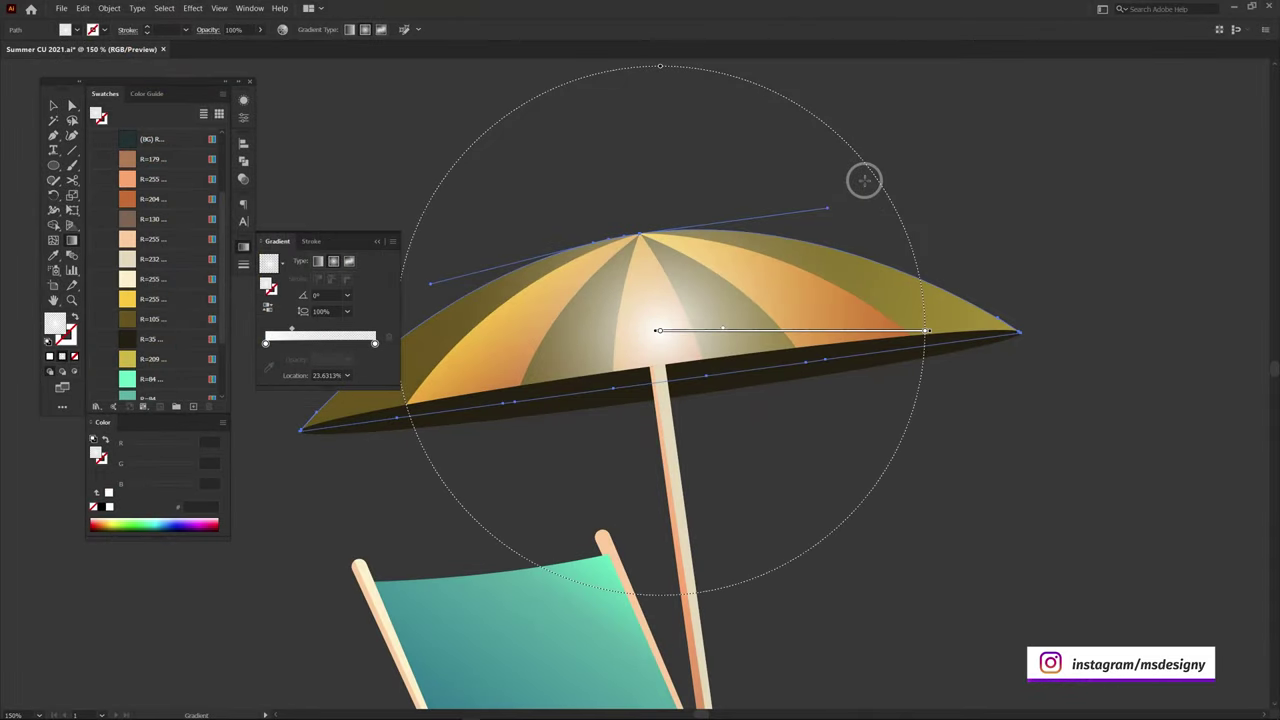
{"action": "left_click_drag", "start_coordinate": [863, 180], "coordinate": [740, 338]}
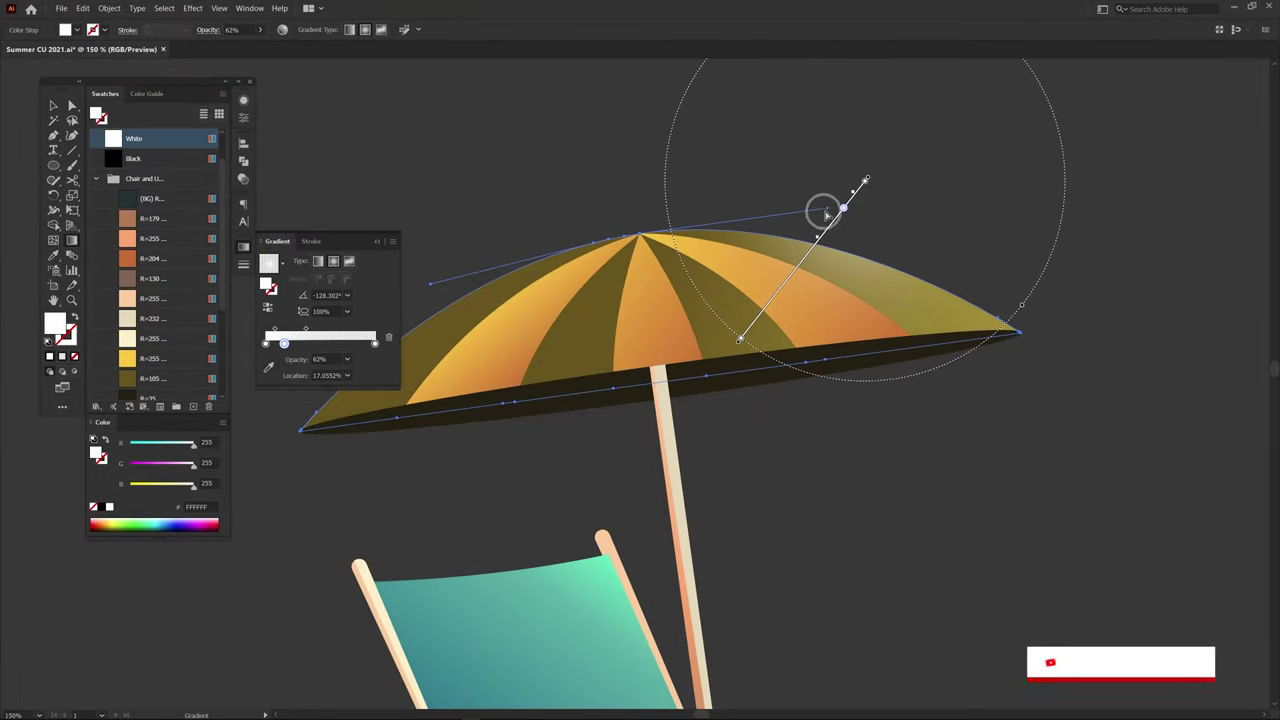
{"action": "left_click_drag", "start_coordinate": [821, 200], "coordinate": [623, 300]}
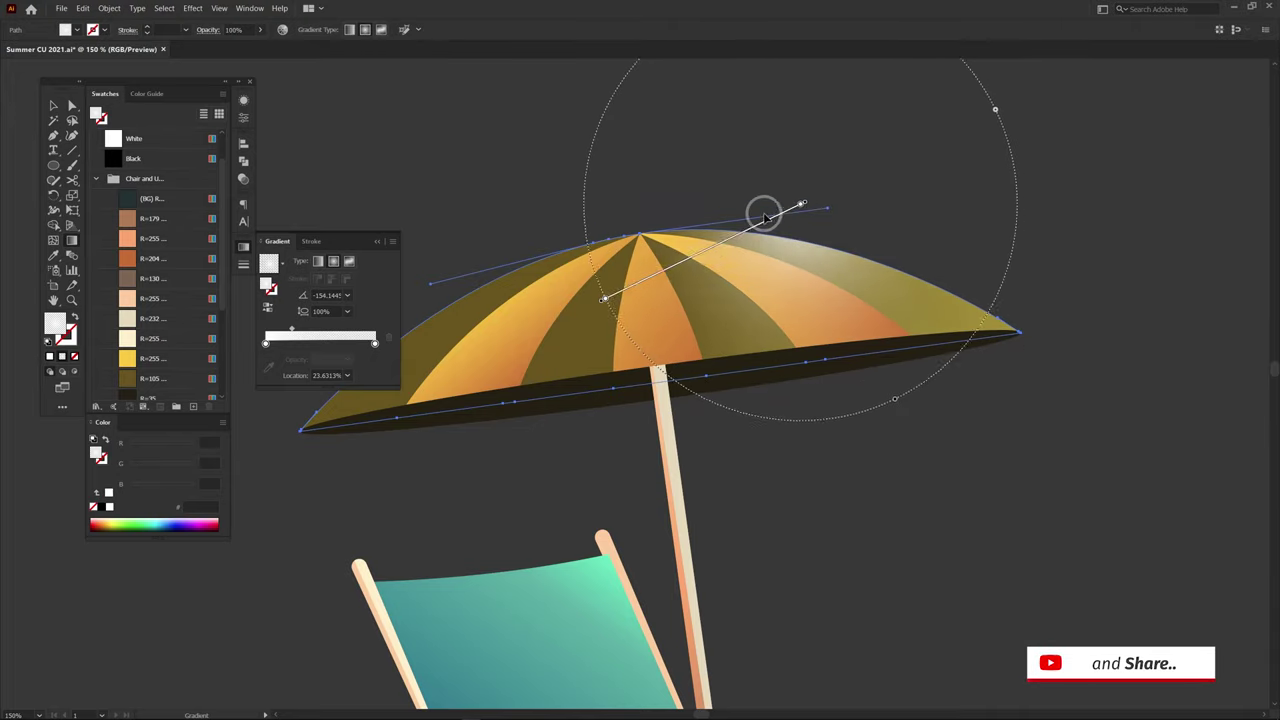
{"action": "left_click_drag", "start_coordinate": [766, 211], "coordinate": [780, 197]}
{"action": "key", "text": "v"}
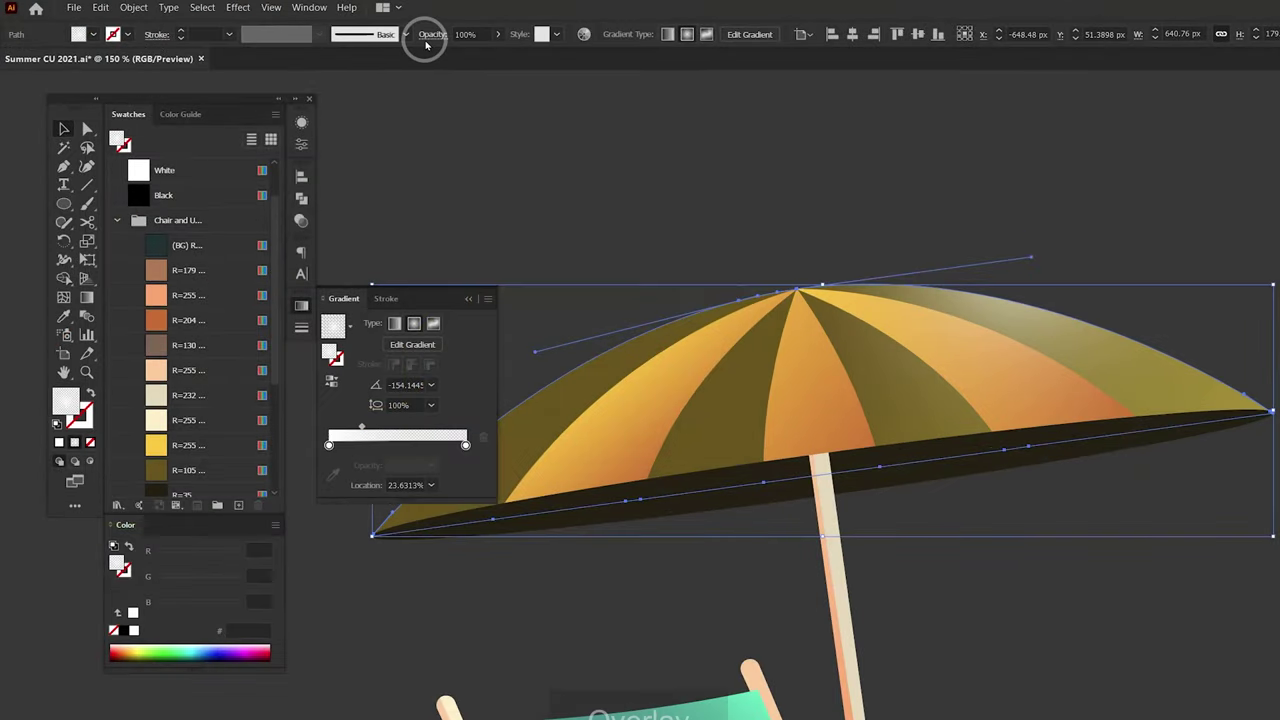
{"action": "left_click", "coordinate": [426, 44]}
{"action": "left_click", "coordinate": [336, 60]}
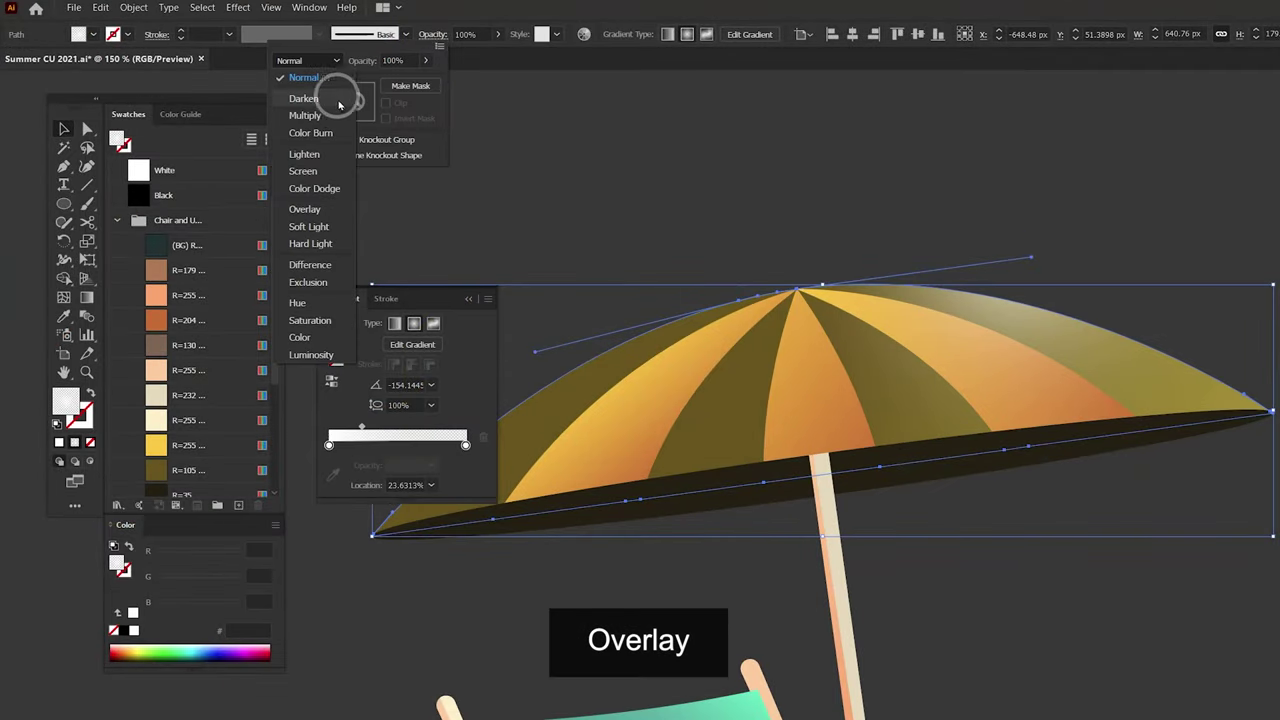
{"action": "left_click", "coordinate": [334, 209]}
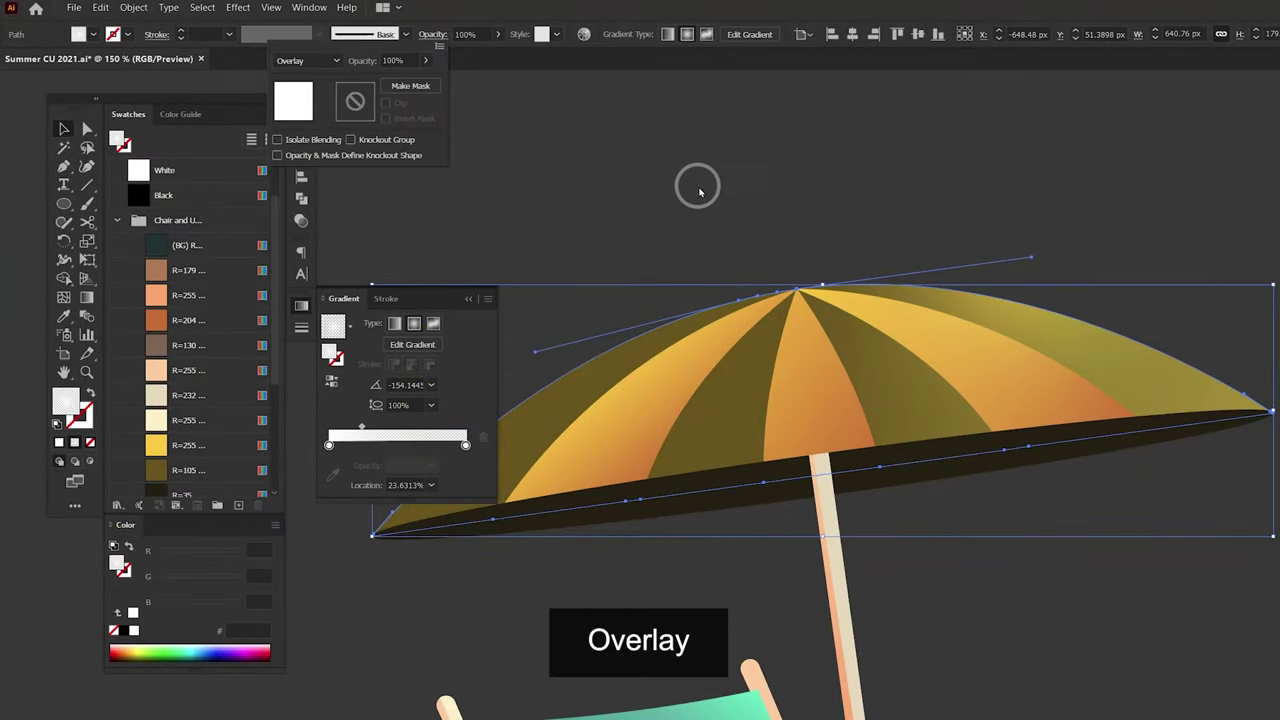
{"action": "left_click", "coordinate": [1270, 172]}
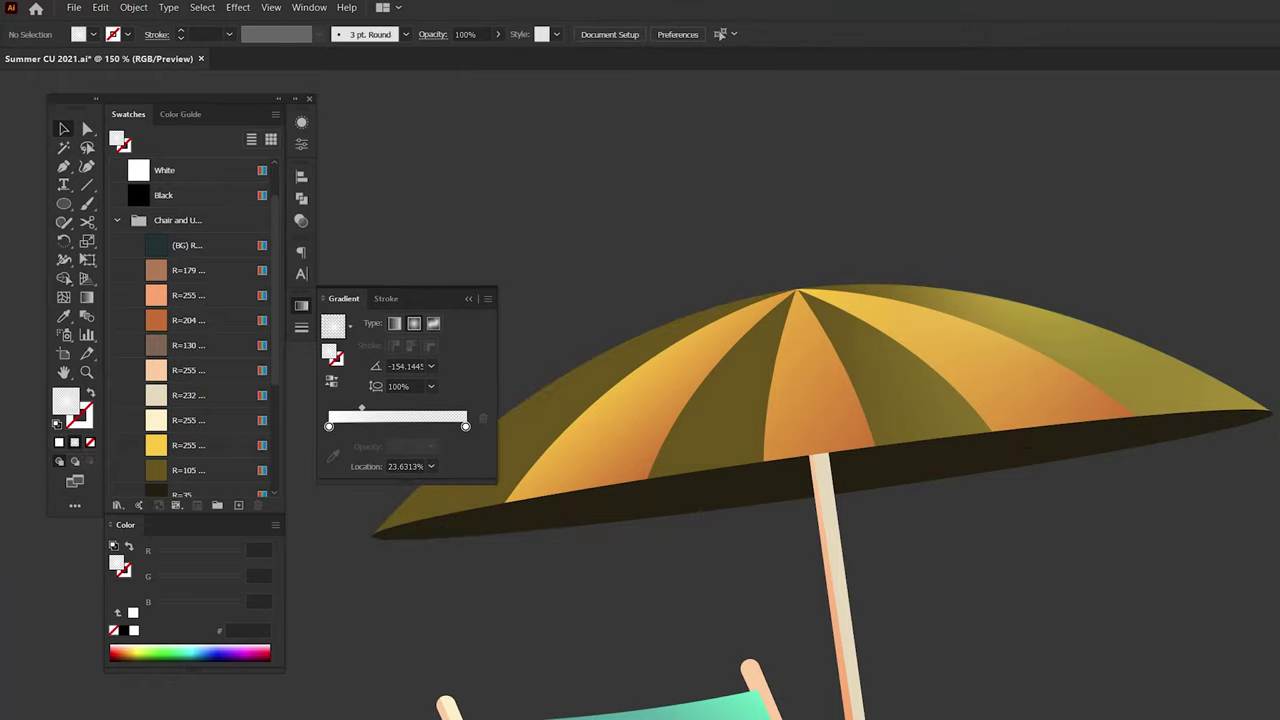
Step: Isolate the umbrella, its clipping group and the inner pole group for editing
{"action": "left_click_drag", "start_coordinate": [998, 547], "coordinate": [1074, 346]}
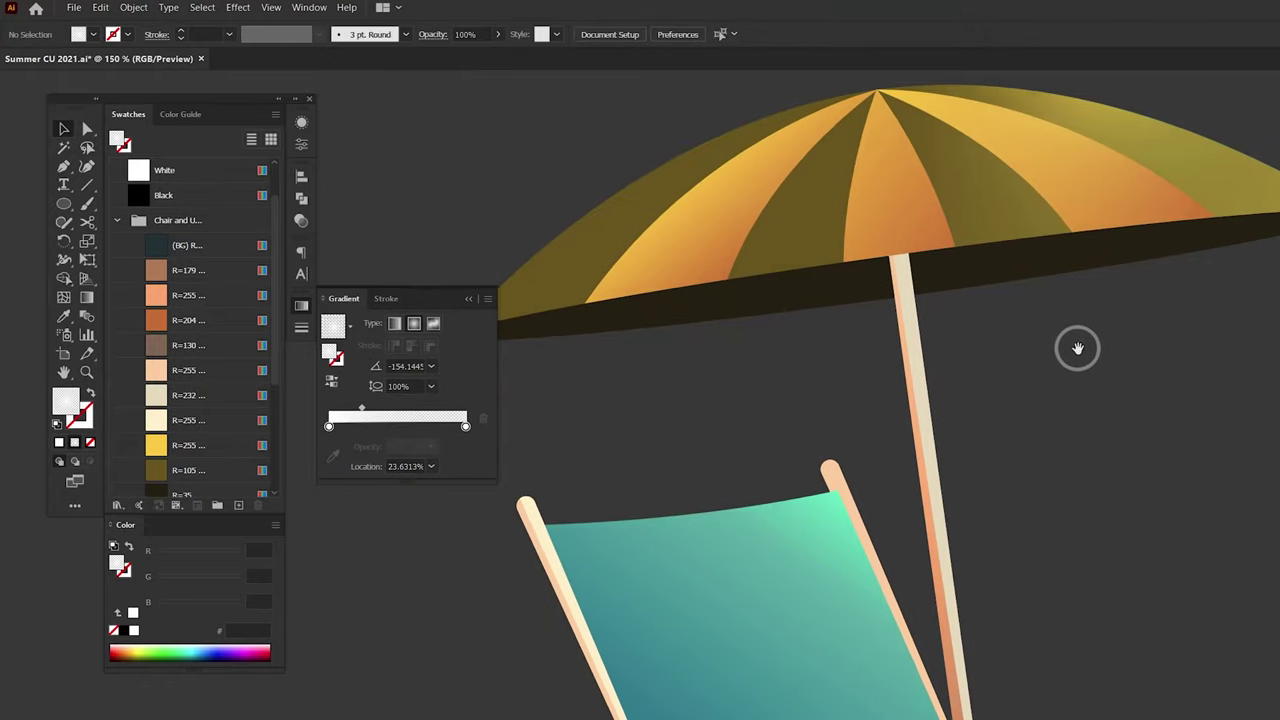
{"action": "left_click", "coordinate": [914, 342]}
{"action": "right_click", "coordinate": [914, 342]}
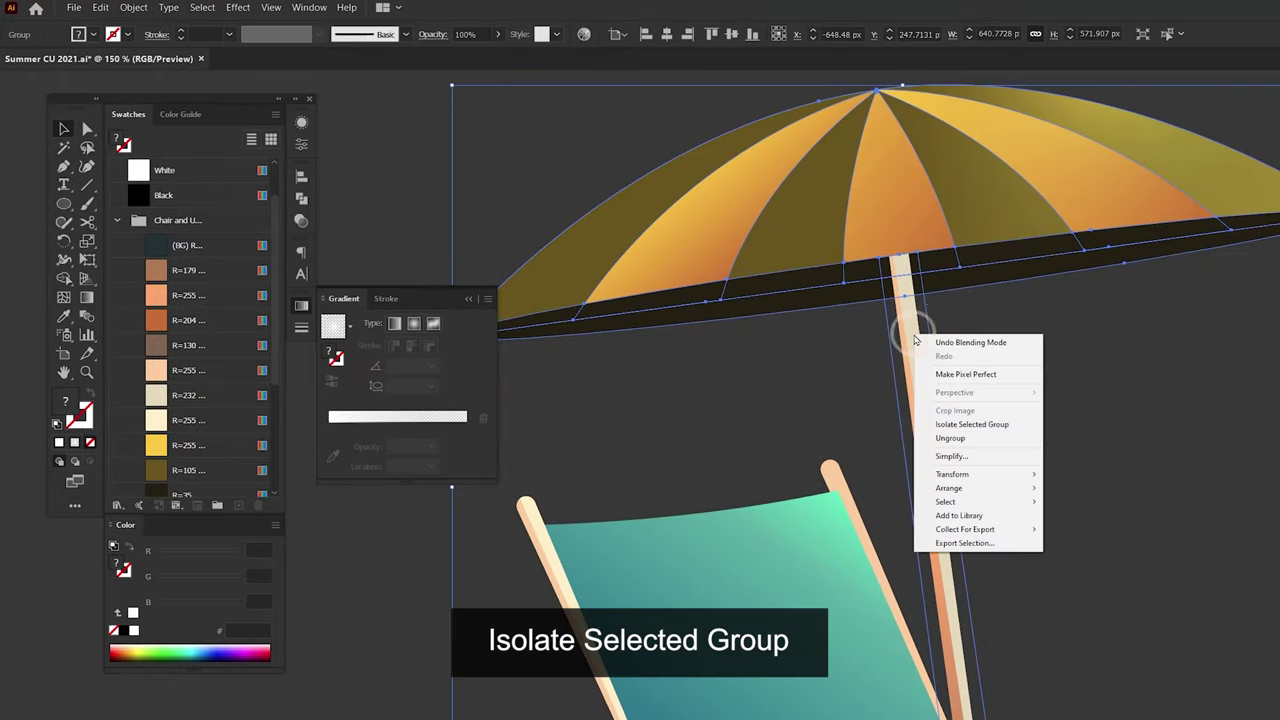
{"action": "left_click", "coordinate": [955, 428]}
{"action": "left_click", "coordinate": [908, 363]}
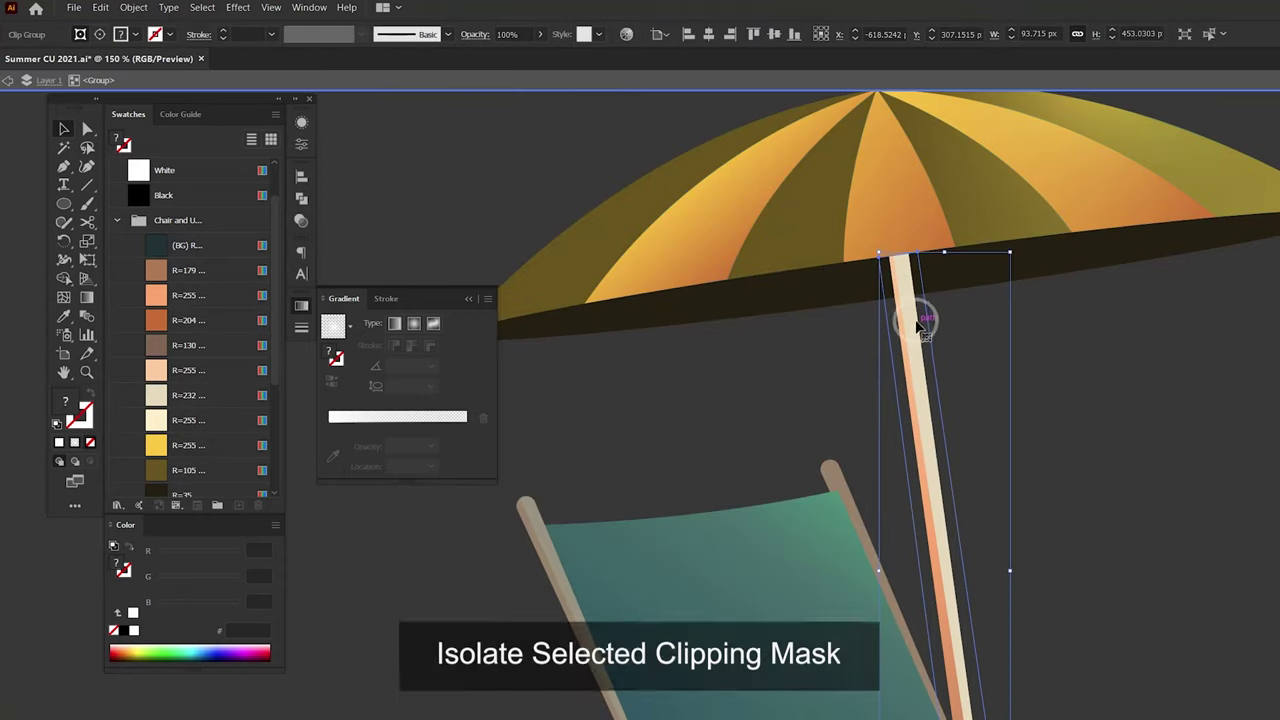
{"action": "right_click", "coordinate": [918, 318]}
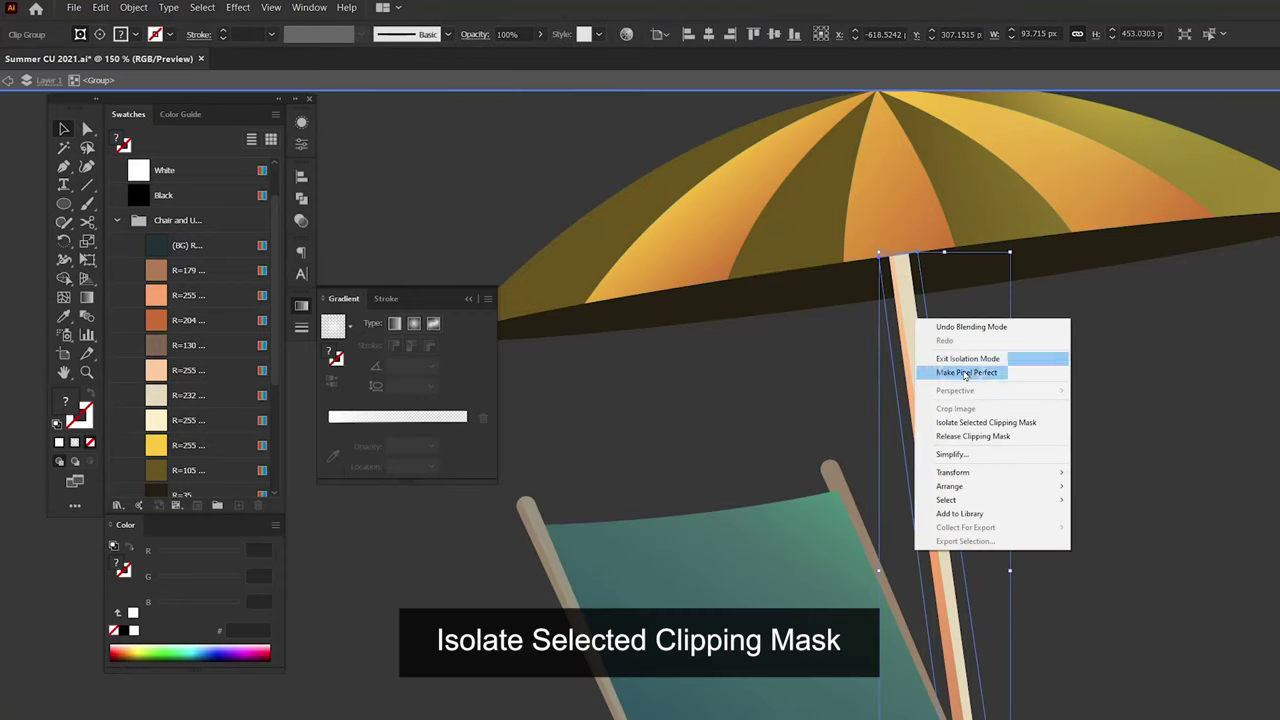
{"action": "left_click", "coordinate": [1002, 423]}
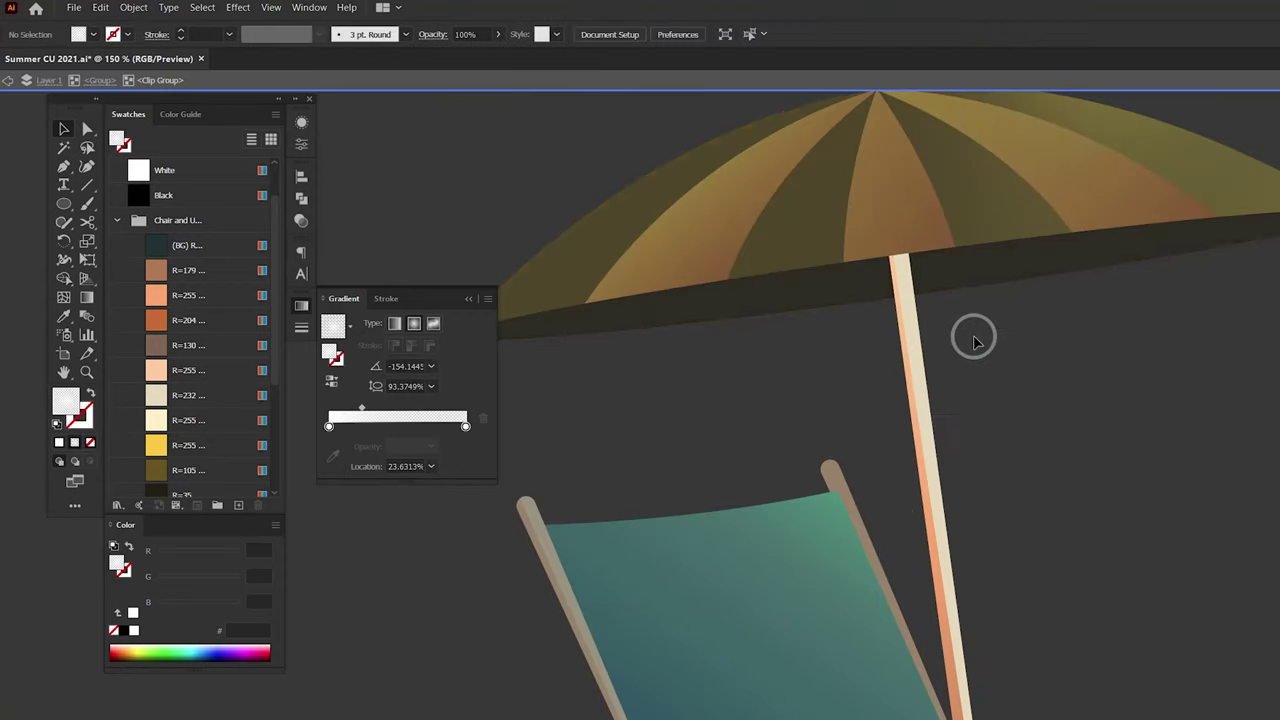
{"action": "left_click", "coordinate": [910, 400]}
{"action": "right_click", "coordinate": [917, 378]}
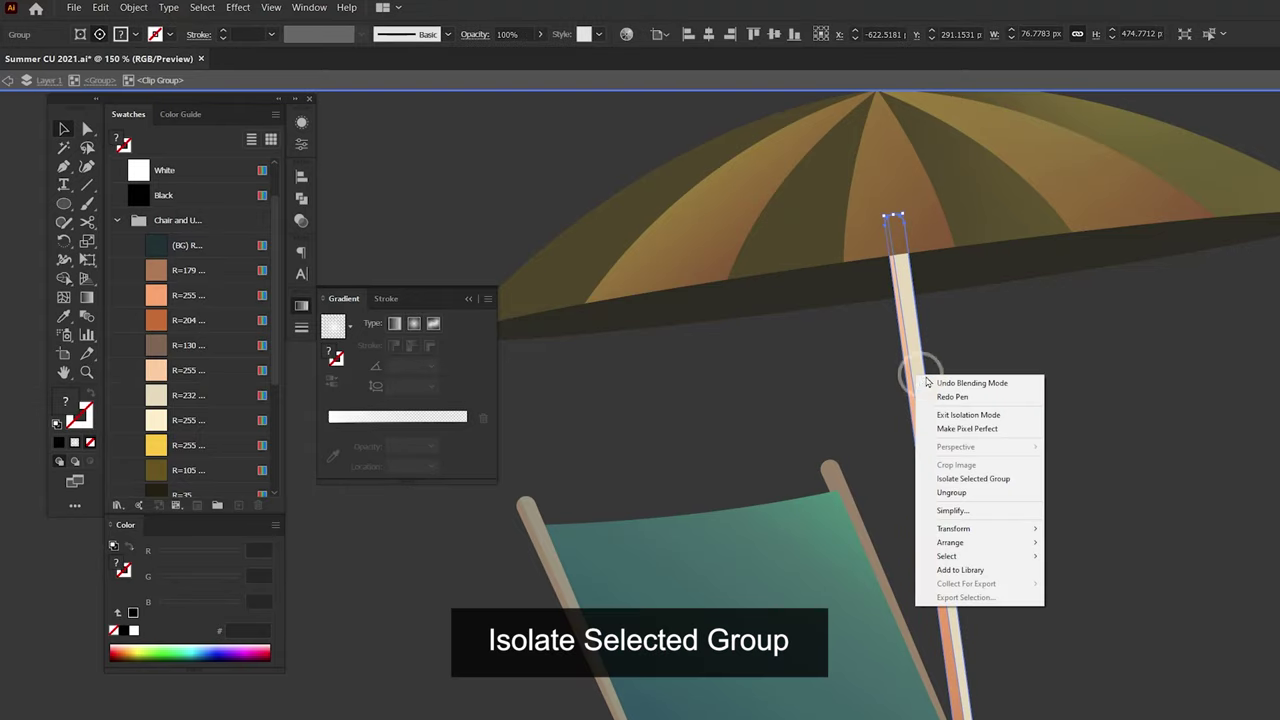
{"action": "left_click", "coordinate": [978, 479]}
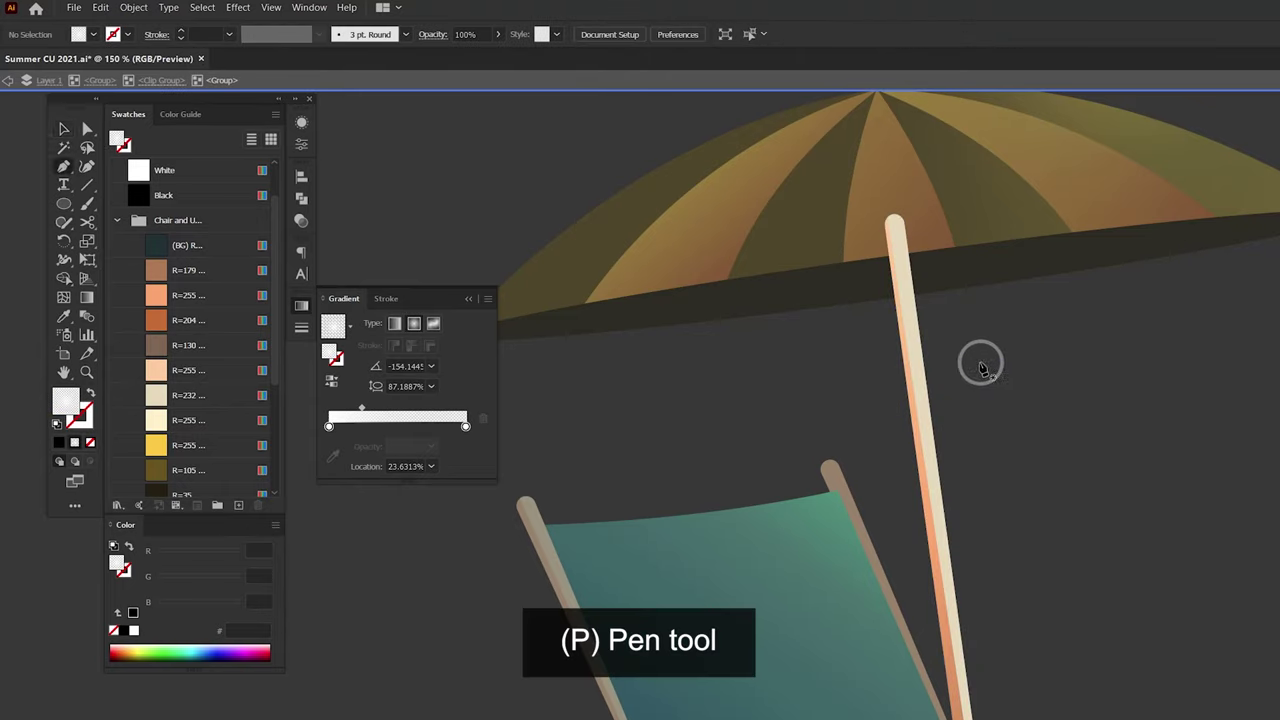
Step: Draw a black four-sided shape over the pole top and trim it to the pole with Shape Builder
{"action": "left_click", "coordinate": [885, 425]}
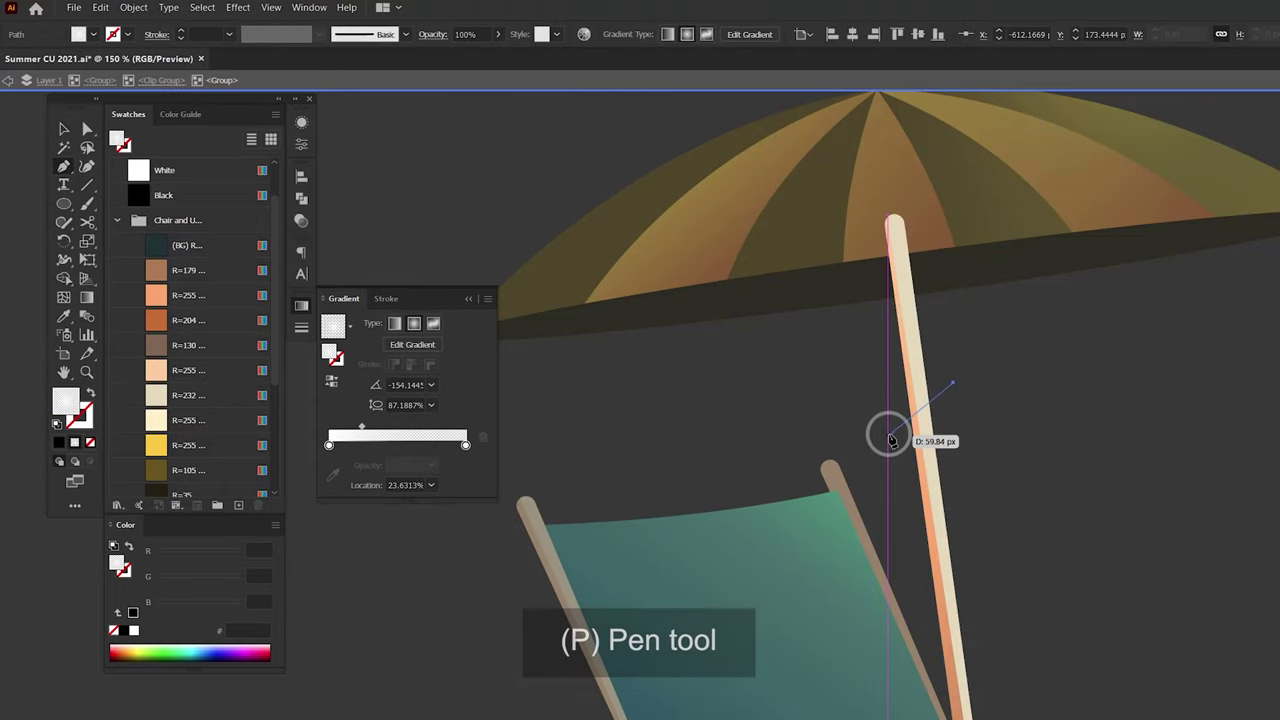
{"action": "left_click", "coordinate": [870, 193]}
{"action": "left_click", "coordinate": [926, 187]}
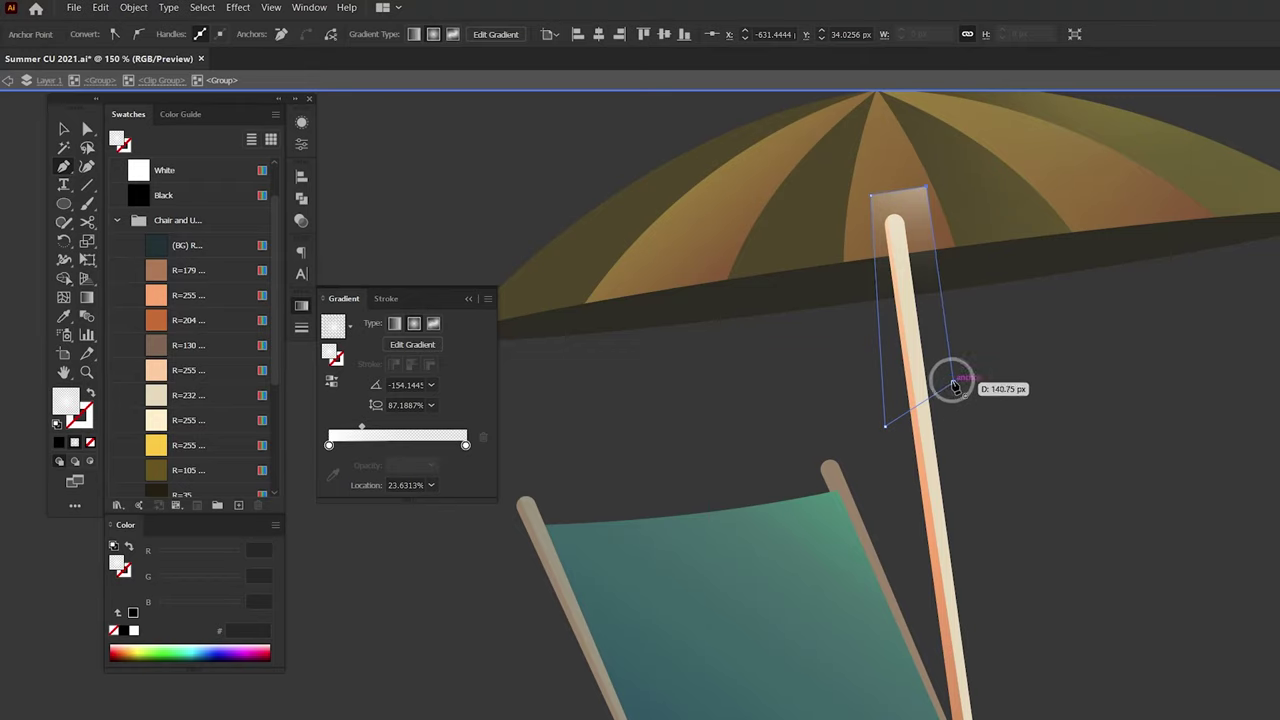
{"action": "left_click", "coordinate": [952, 380]}
{"action": "left_click", "coordinate": [163, 195]}
{"action": "left_click", "coordinate": [929, 486], "text": "shift"}
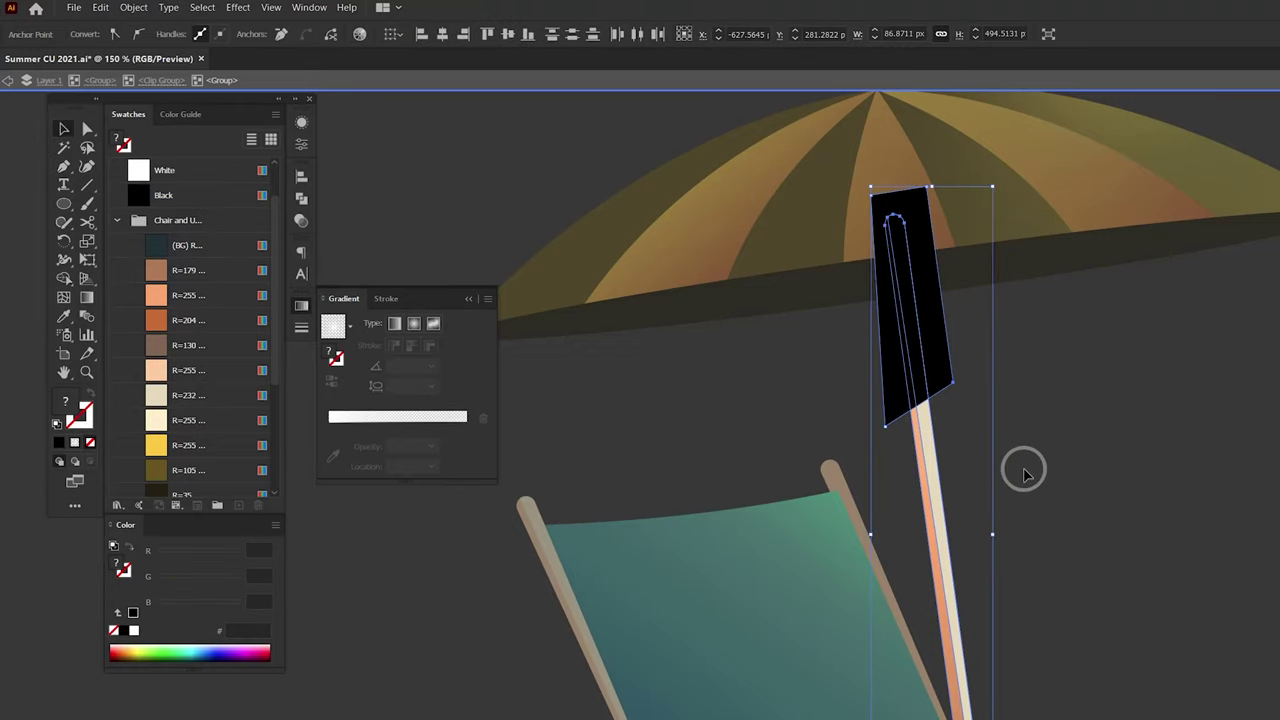
{"action": "key", "text": "shift+m"}
{"action": "left_click", "coordinate": [952, 365], "text": "alt"}
Step: Set the black pole-top shadow to 50% opacity
{"action": "key", "text": "v"}
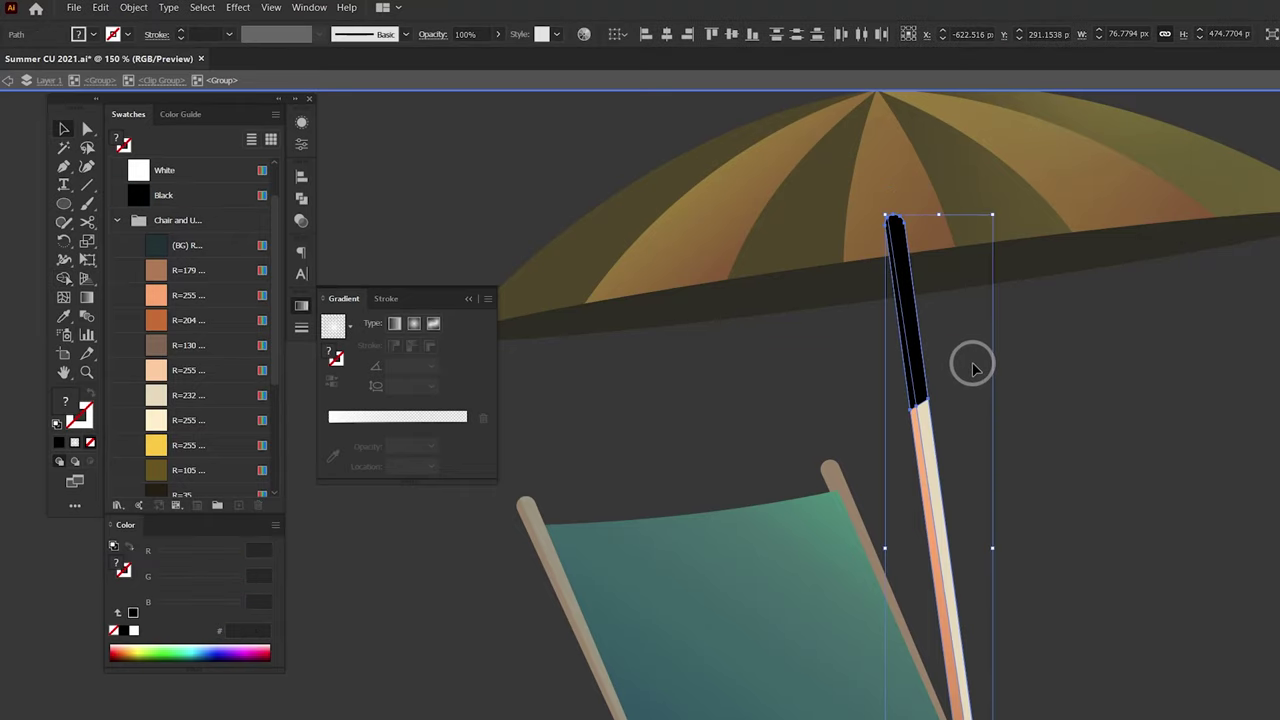
{"action": "left_click", "coordinate": [971, 363]}
{"action": "left_click", "coordinate": [917, 377]}
{"action": "left_click", "coordinate": [455, 42]}
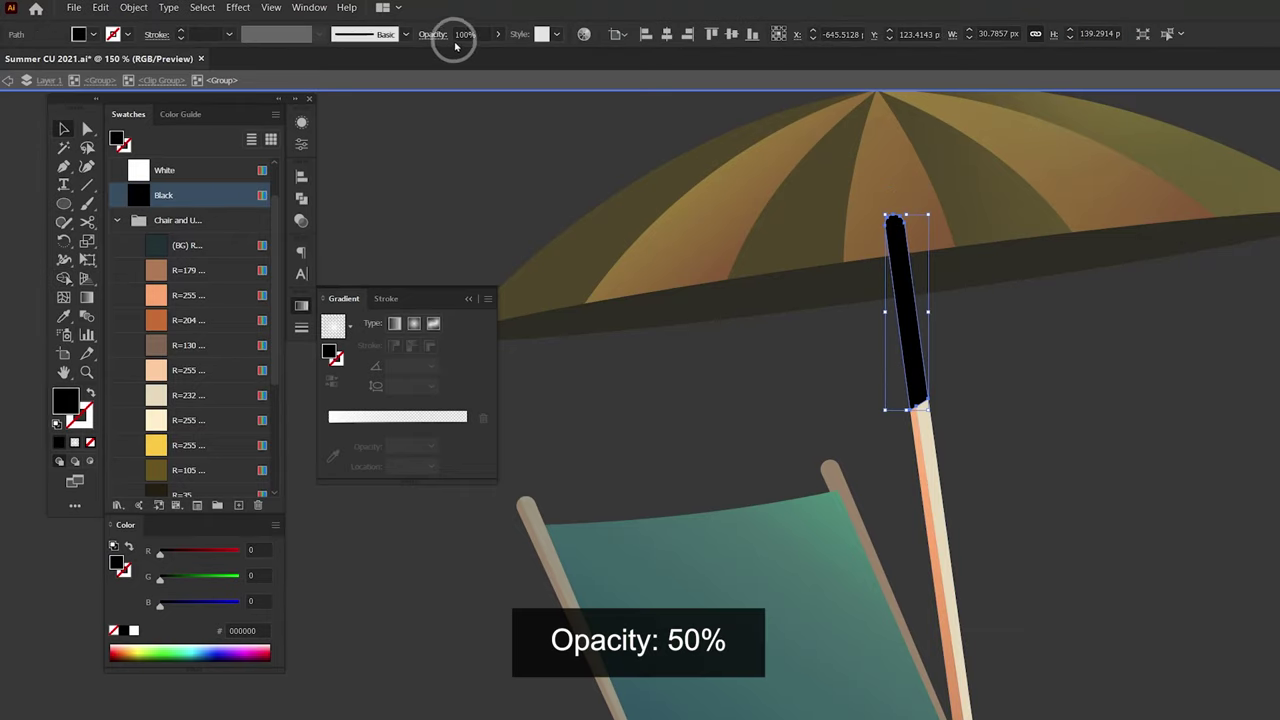
{"action": "type", "text": "50"}
{"action": "key", "text": "Return"}
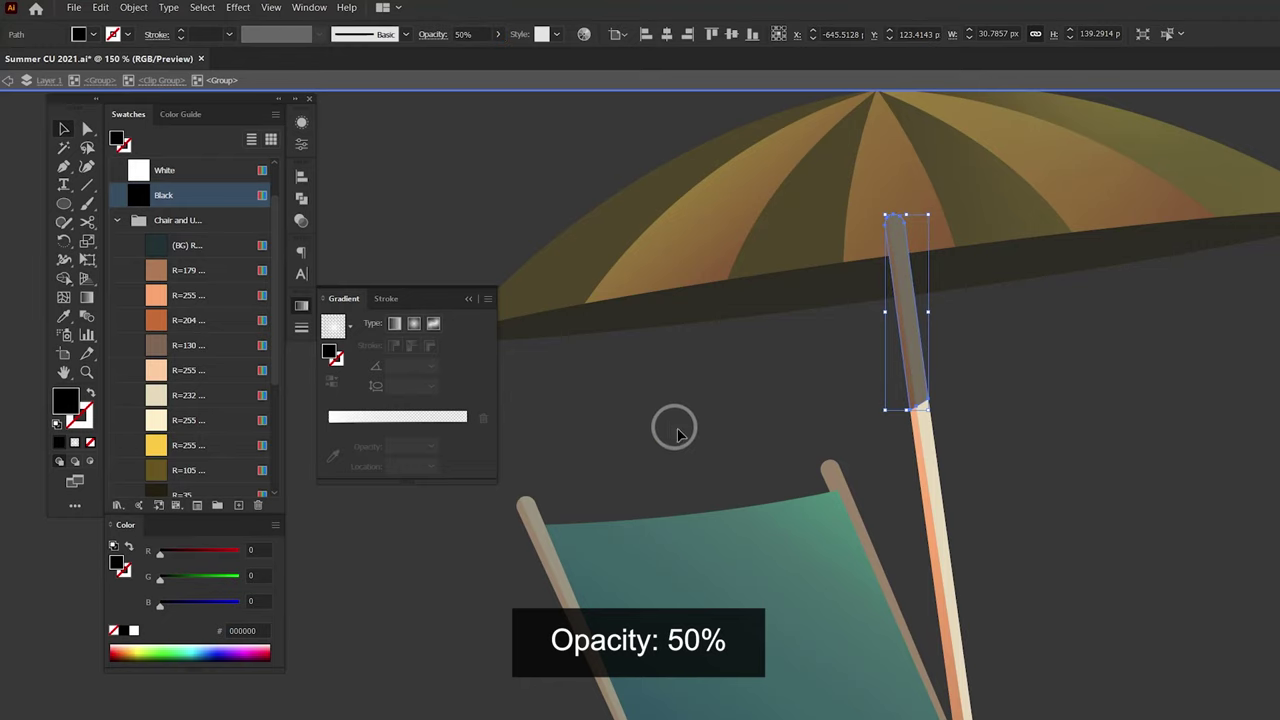
{"action": "left_click", "coordinate": [676, 432]}
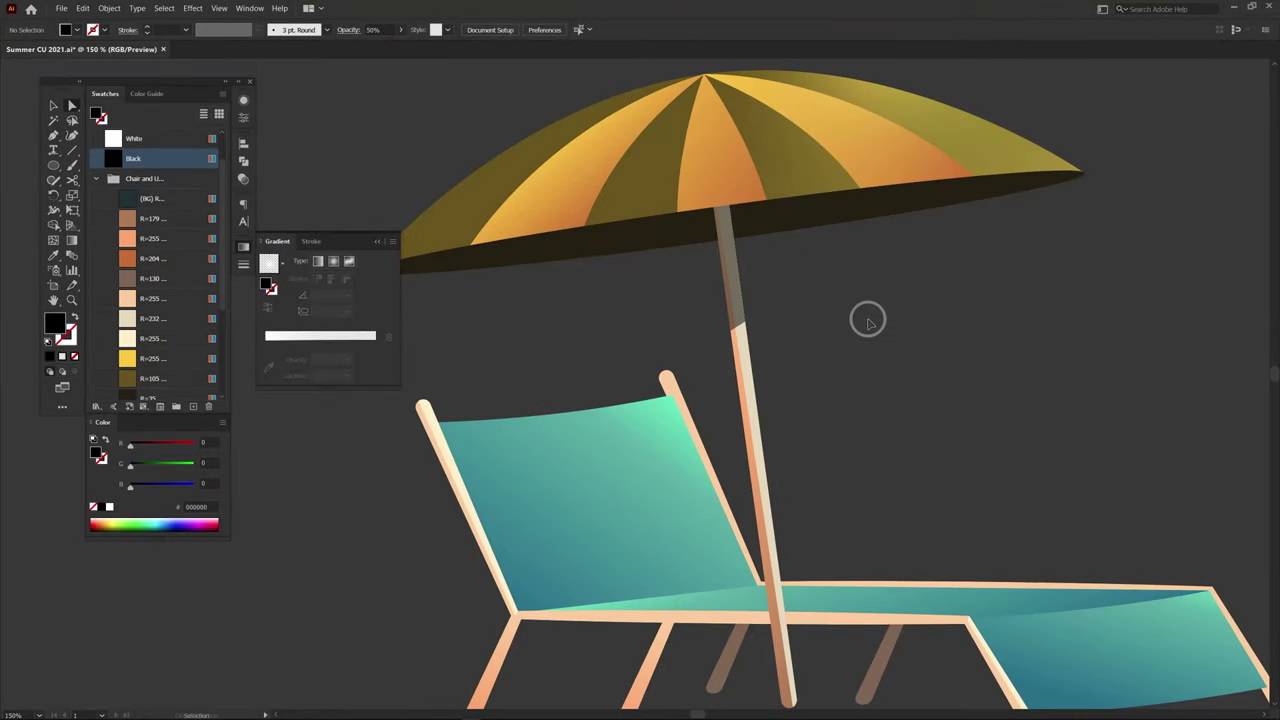
Step: Send the umbrella group behind the chair
{"action": "key", "text": "ctrl+1"}
{"action": "left_click", "coordinate": [752, 242]}
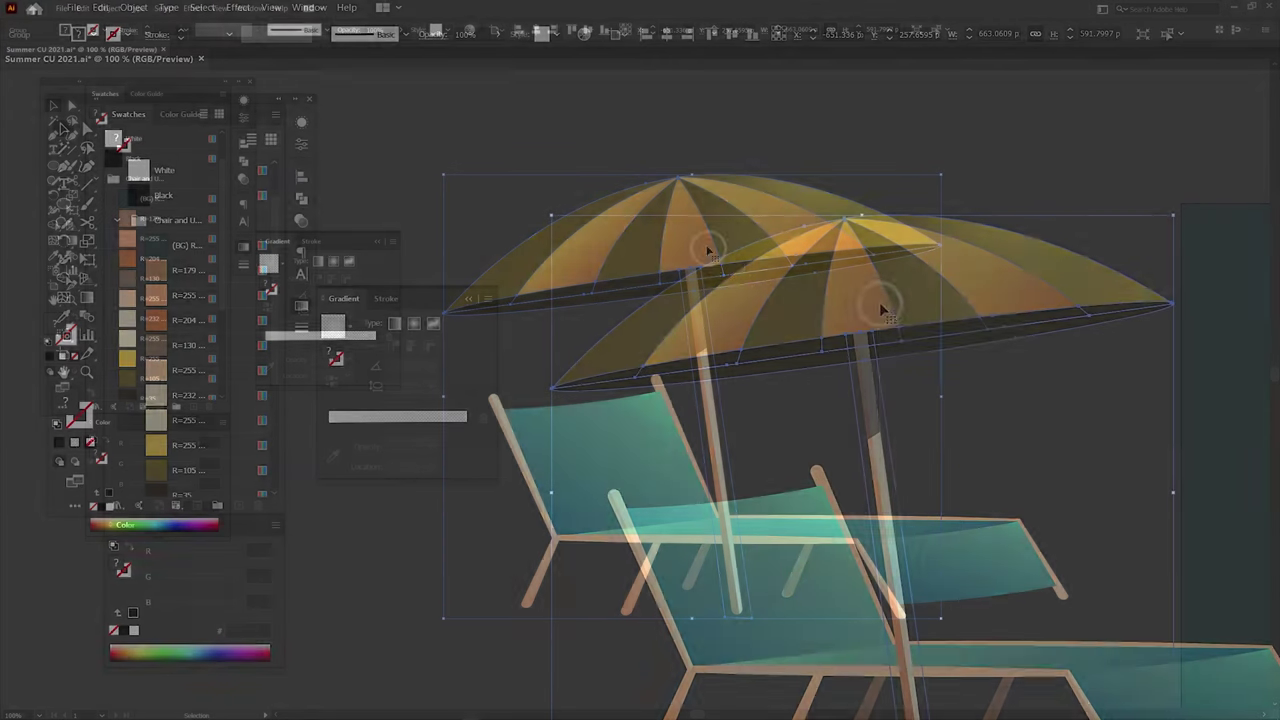
{"action": "right_click", "coordinate": [881, 308]}
{"action": "mouse_move", "coordinate": [914, 457]}
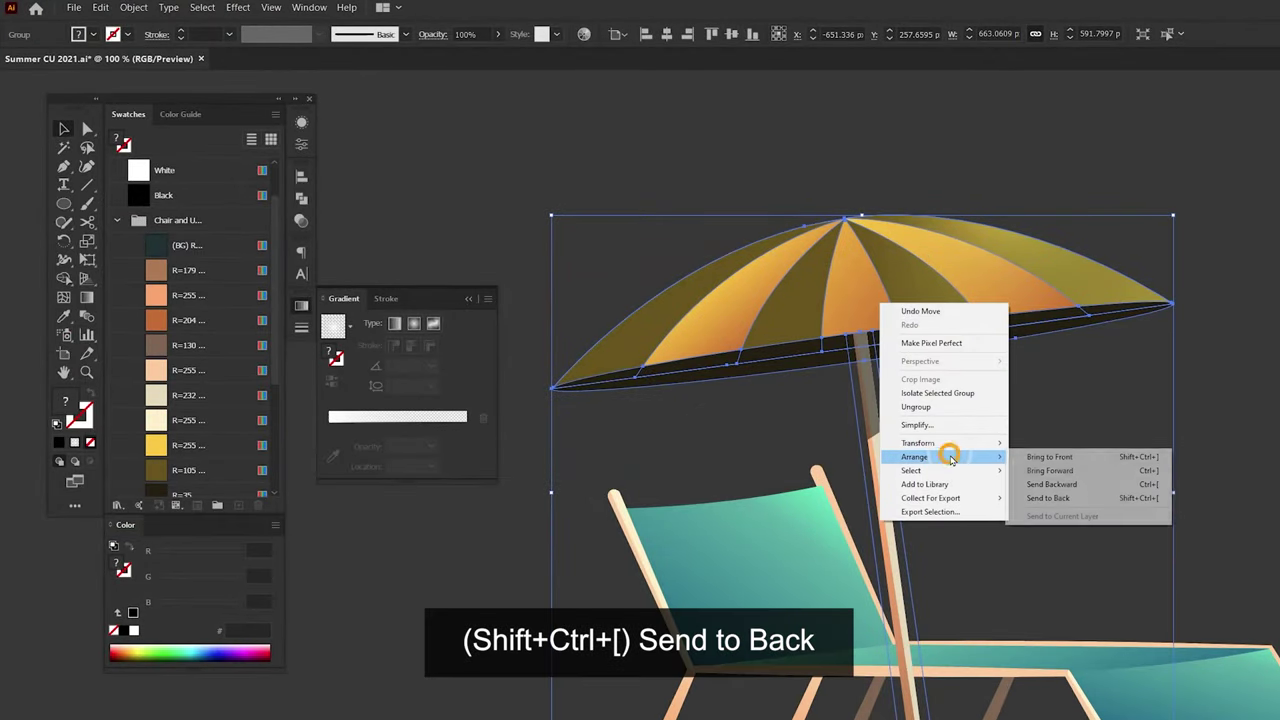
{"action": "left_click", "coordinate": [1095, 500]}
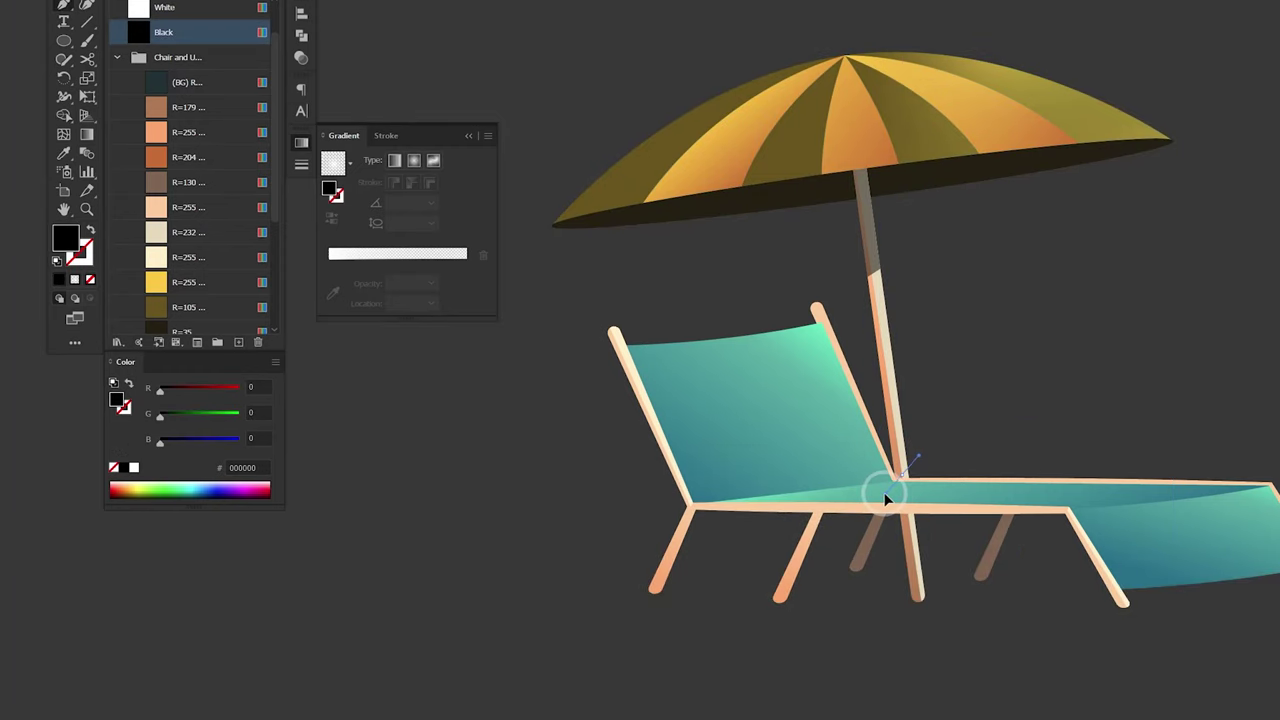
Step: Draw a black shadow shape over the chair backrest and trim it to the fabric with Shape Builder
{"action": "mouse_move", "coordinate": [905, 478]}
{"action": "left_mouse_down"}
{"action": "mouse_move", "coordinate": [786, 537]}
{"action": "mouse_move", "coordinate": [714, 526]}
{"action": "left_mouse_up"}
{"action": "left_click_drag", "start_coordinate": [658, 610], "coordinate": [613, 605]}
{"action": "left_click", "coordinate": [613, 605]}
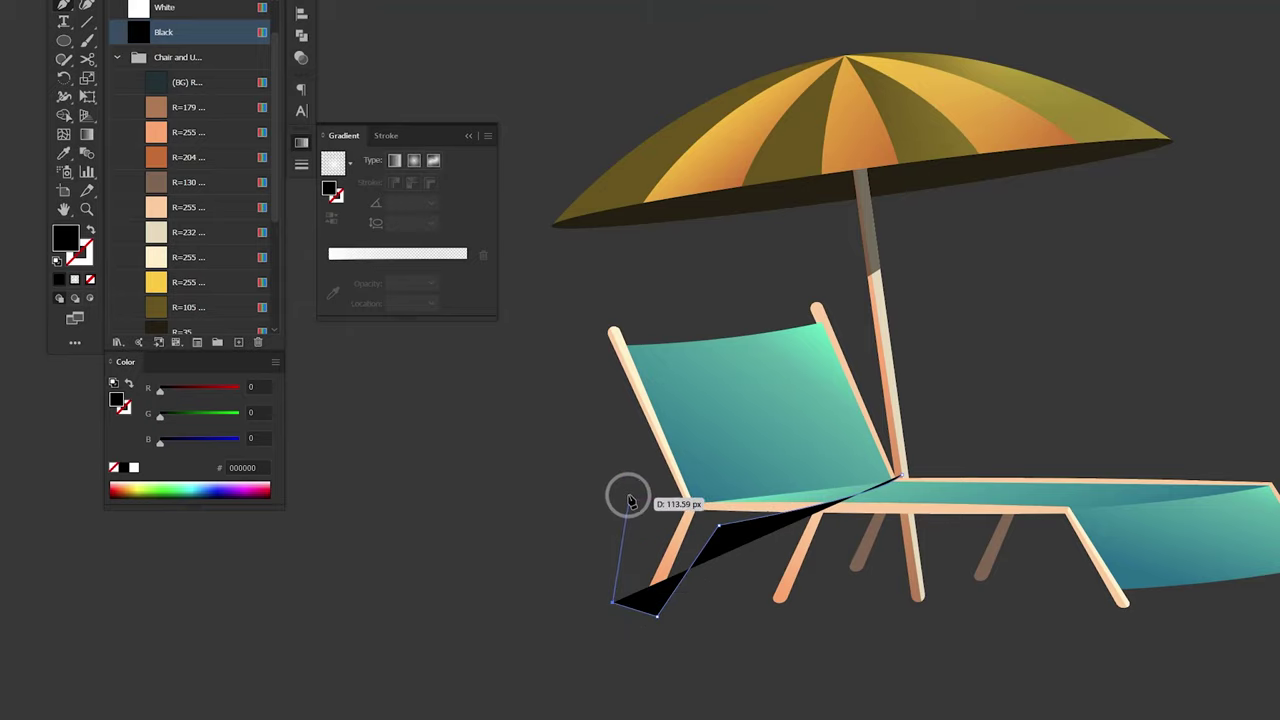
{"action": "left_click", "coordinate": [572, 304]}
{"action": "left_click", "coordinate": [740, 270]}
{"action": "left_click_drag", "start_coordinate": [845, 268], "coordinate": [845, 297]}
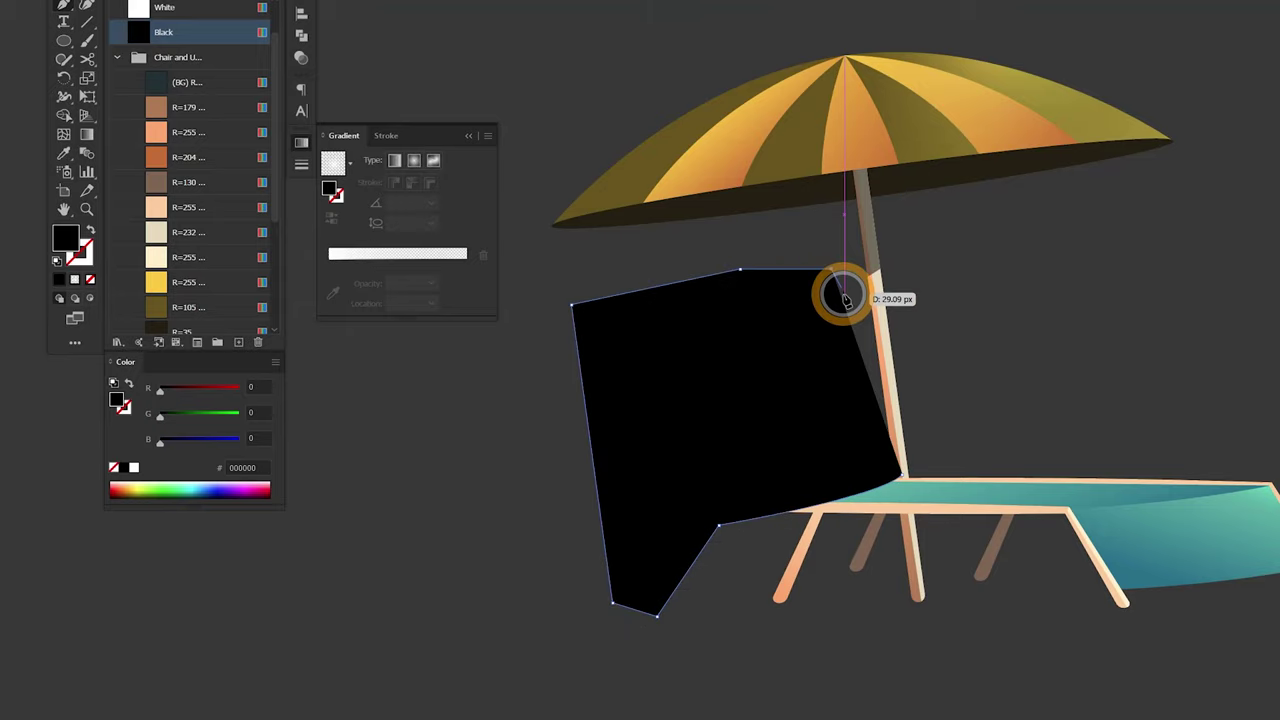
{"action": "left_click", "coordinate": [905, 478]}
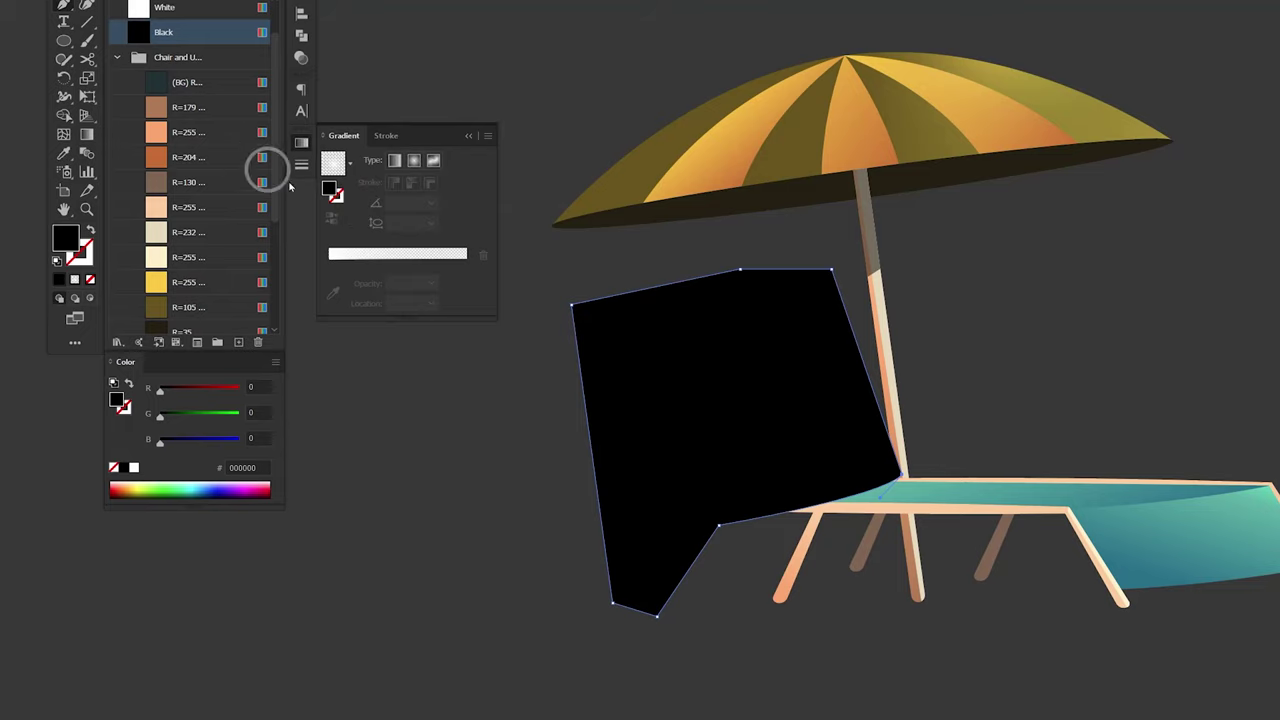
{"action": "key", "text": "v"}
{"action": "left_click", "coordinate": [1011, 503], "text": "shift"}
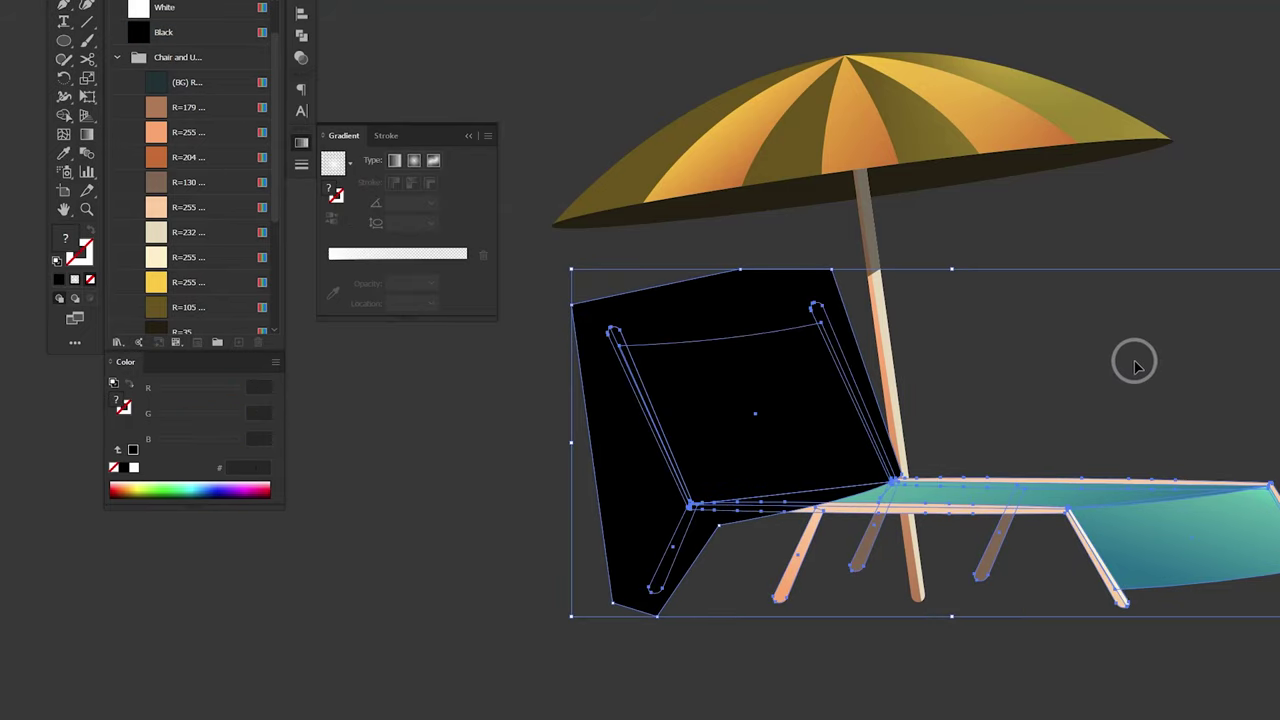
{"action": "key", "text": "shift+m"}
{"action": "left_click", "coordinate": [741, 304], "text": "alt"}
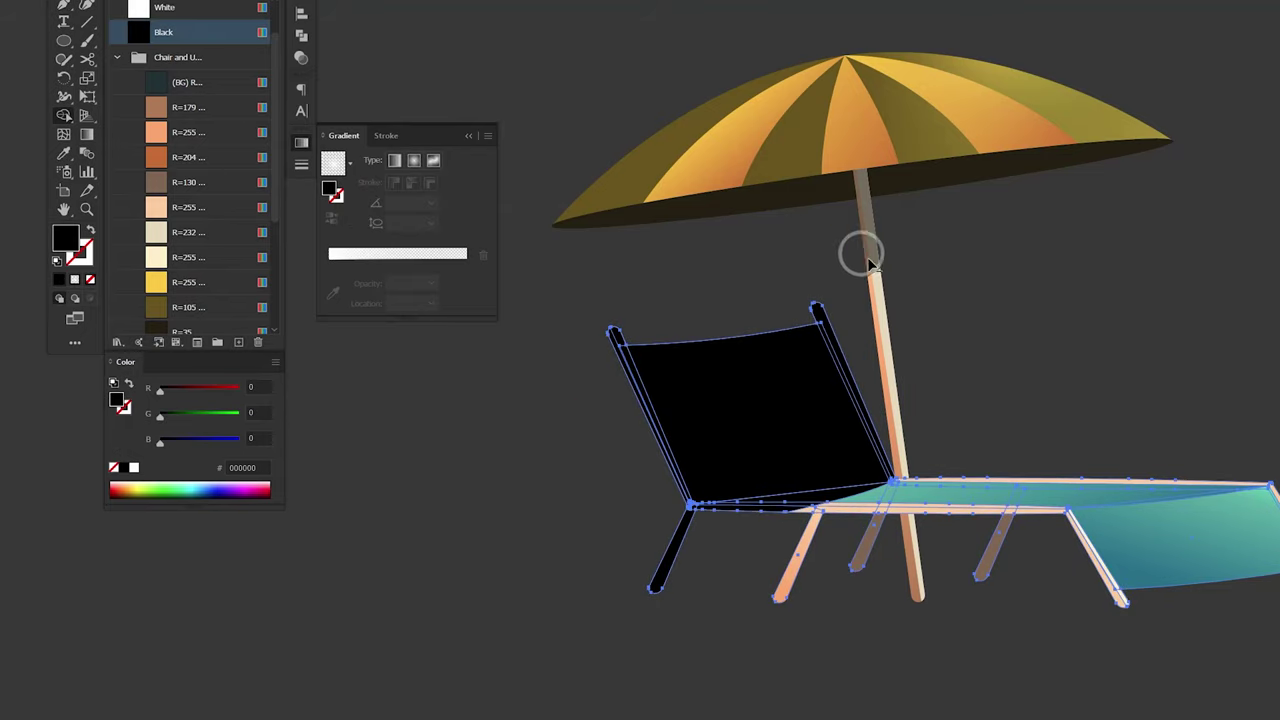
Step: Set the backrest shadow to 50% opacity
{"action": "left_click", "coordinate": [1020, 370], "text": "ctrl"}
{"action": "left_click", "coordinate": [781, 383], "text": "ctrl"}
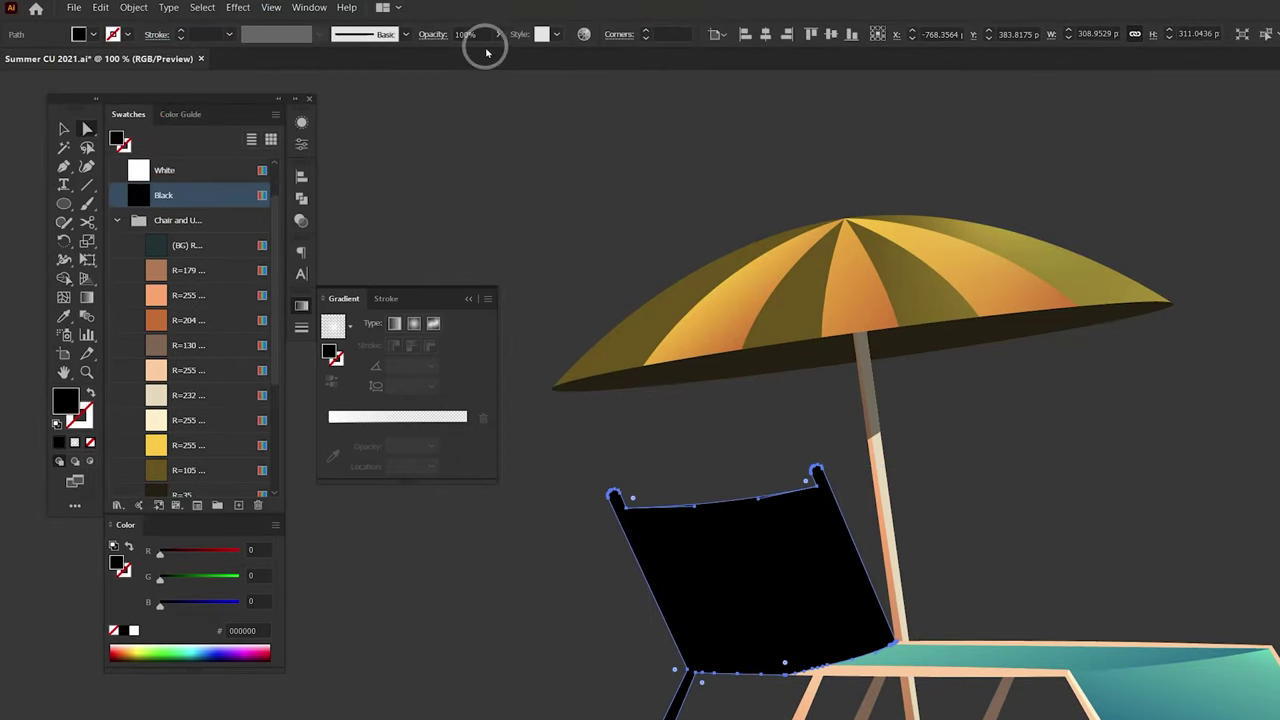
{"action": "left_click", "coordinate": [468, 34]}
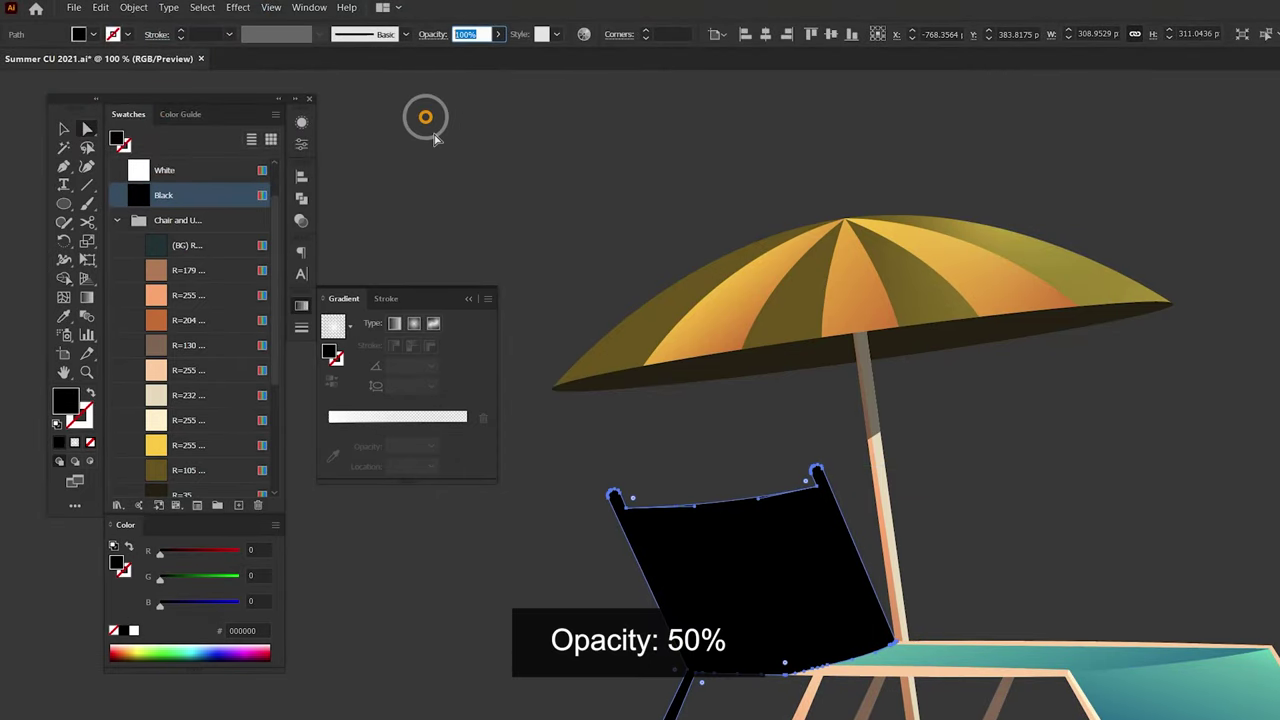
{"action": "type", "text": "50"}
{"action": "key", "text": "Return"}
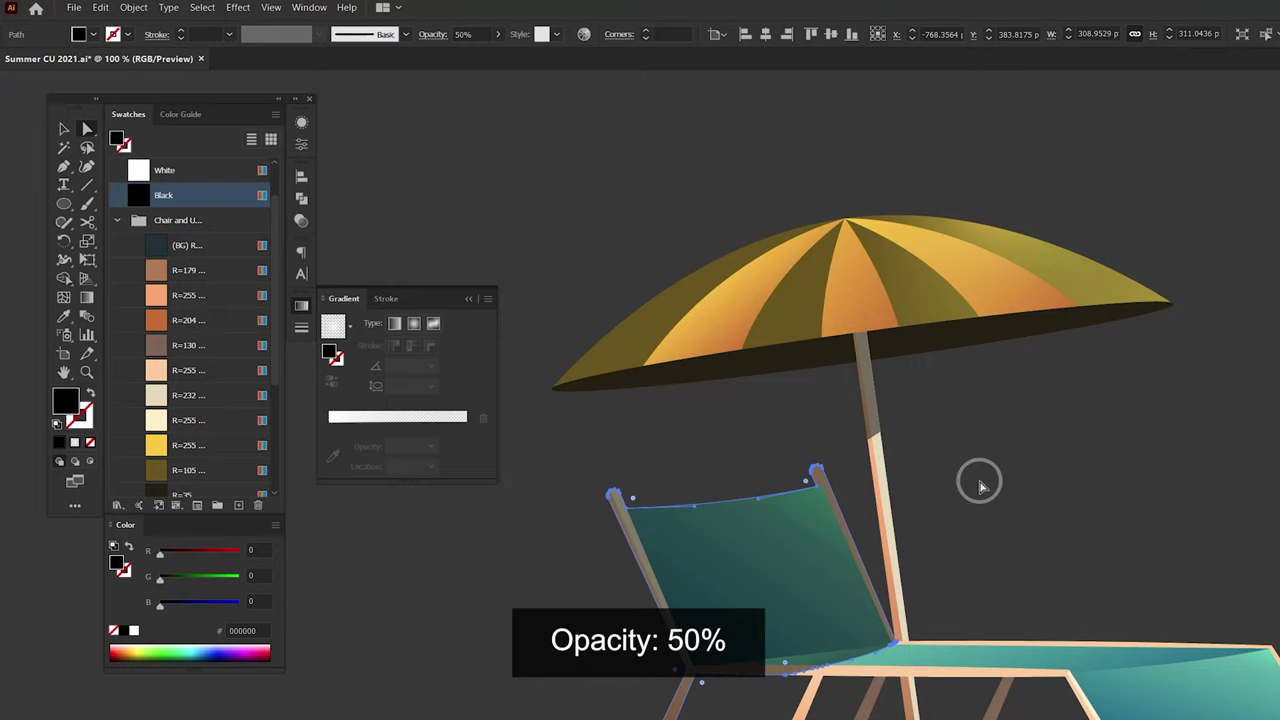
{"action": "left_click", "coordinate": [980, 486]}
Step: Nudge the lounger's footrest frame and legs two steps left
{"action": "left_click_drag", "start_coordinate": [792, 494], "coordinate": [794, 492]}
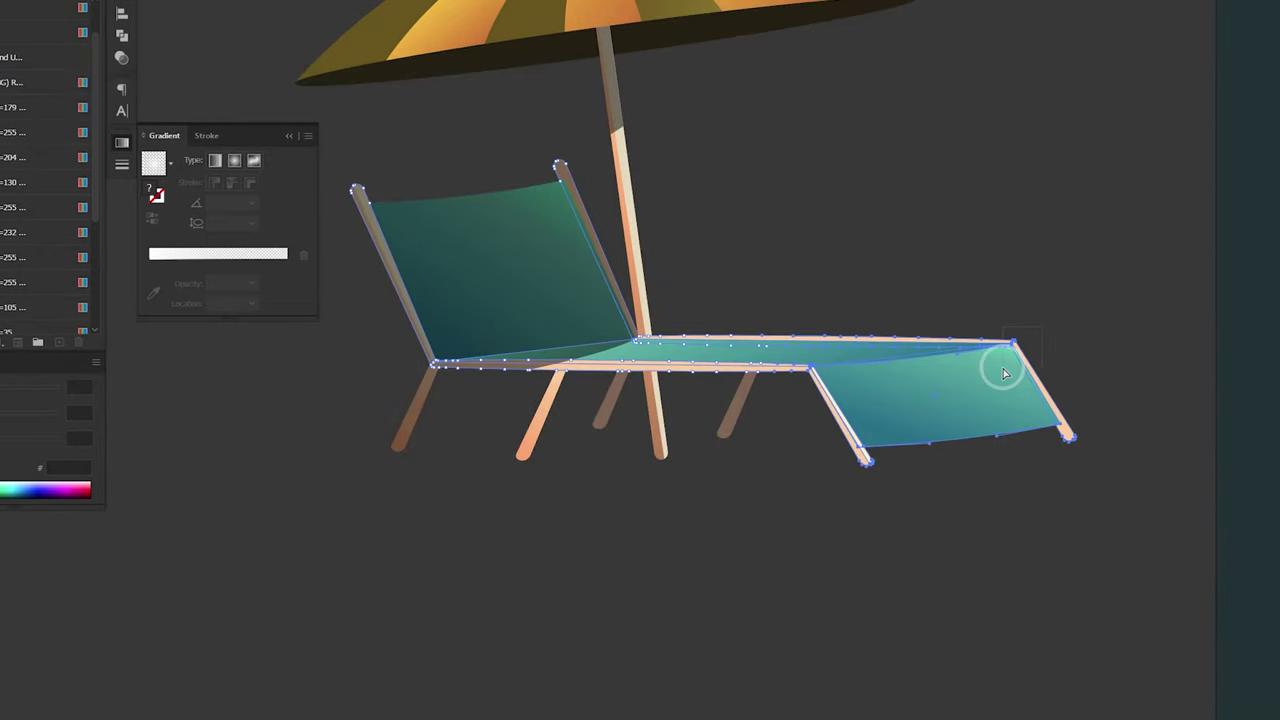
{"action": "left_click", "coordinate": [1036, 385], "text": "shift"}
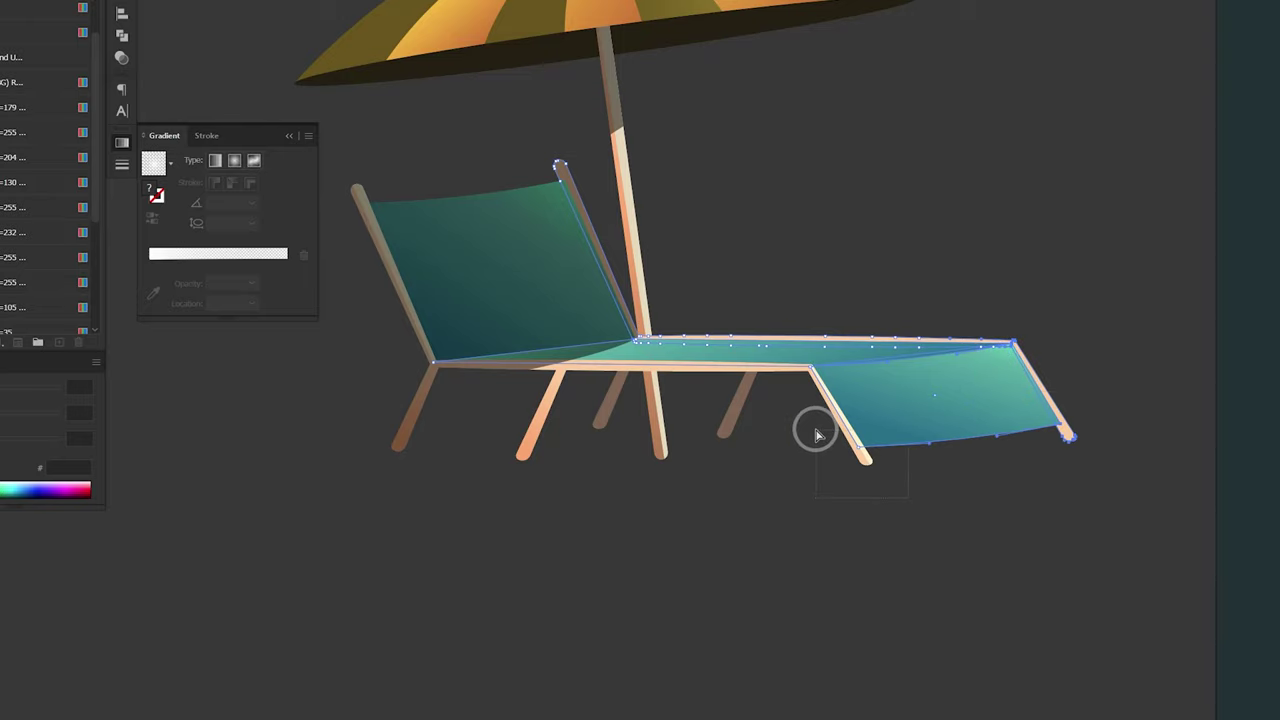
{"action": "left_click_drag", "start_coordinate": [817, 435], "coordinate": [815, 433]}
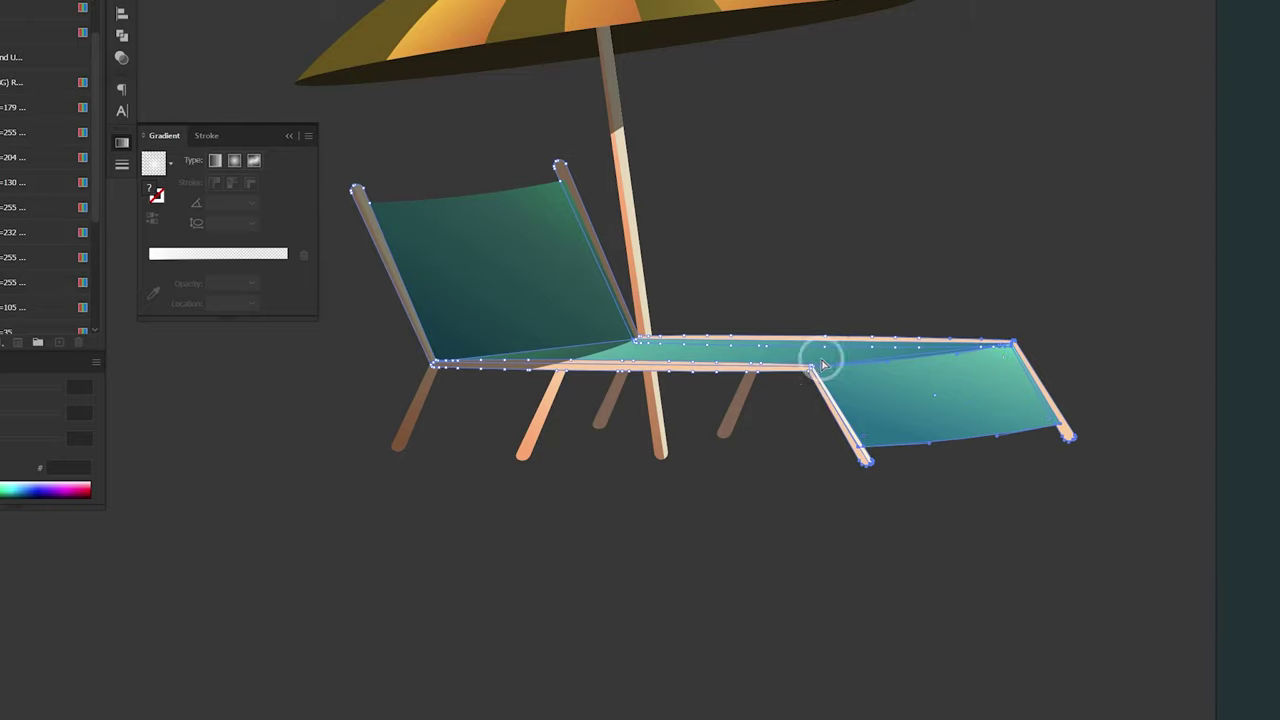
{"action": "key", "text": "Left"}
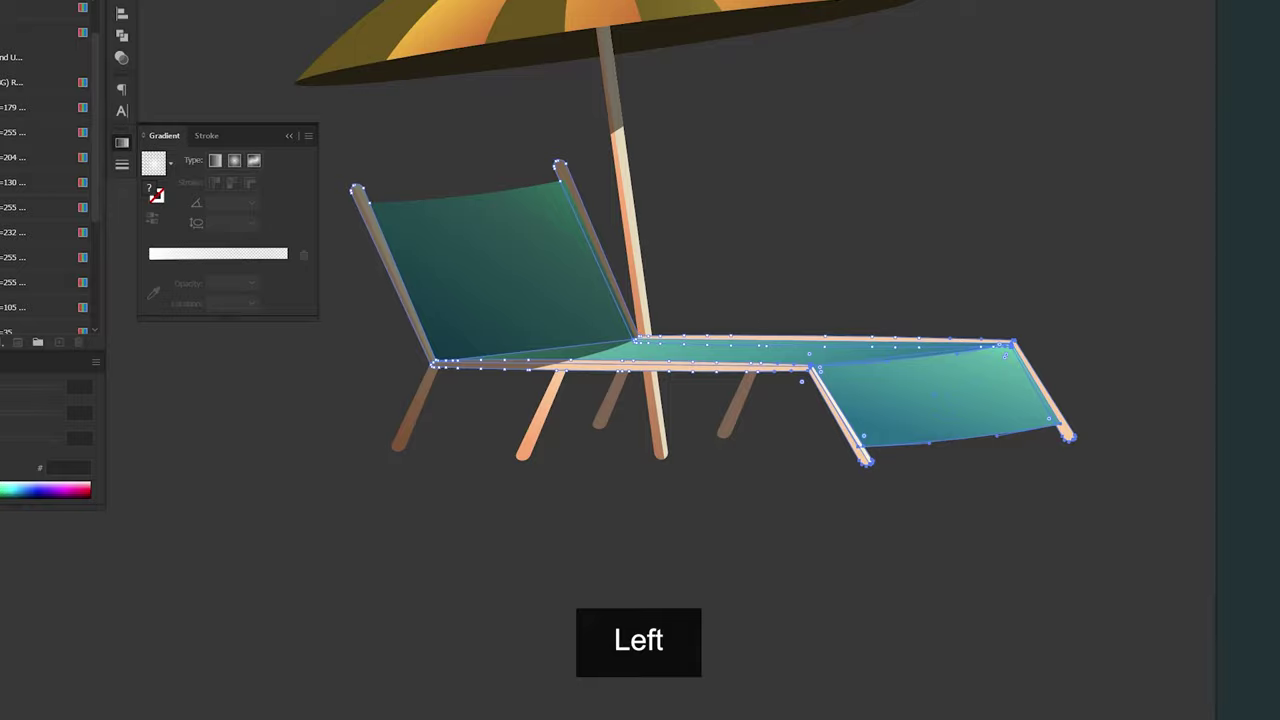
{"action": "key", "text": "Left"}
{"action": "left_click", "coordinate": [1000, 558]}
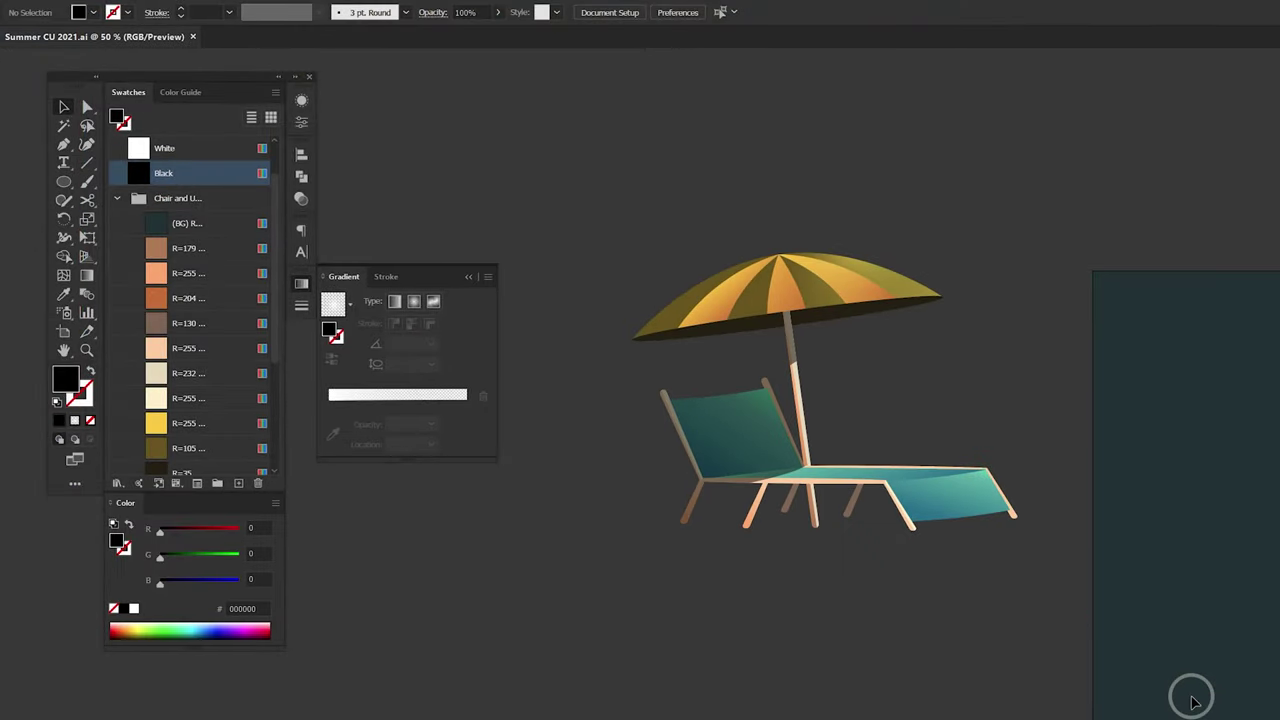
Step: Group the umbrella and lounger, move the group onto the teal artboard and scale it down
{"action": "key", "text": "ctrl+a"}
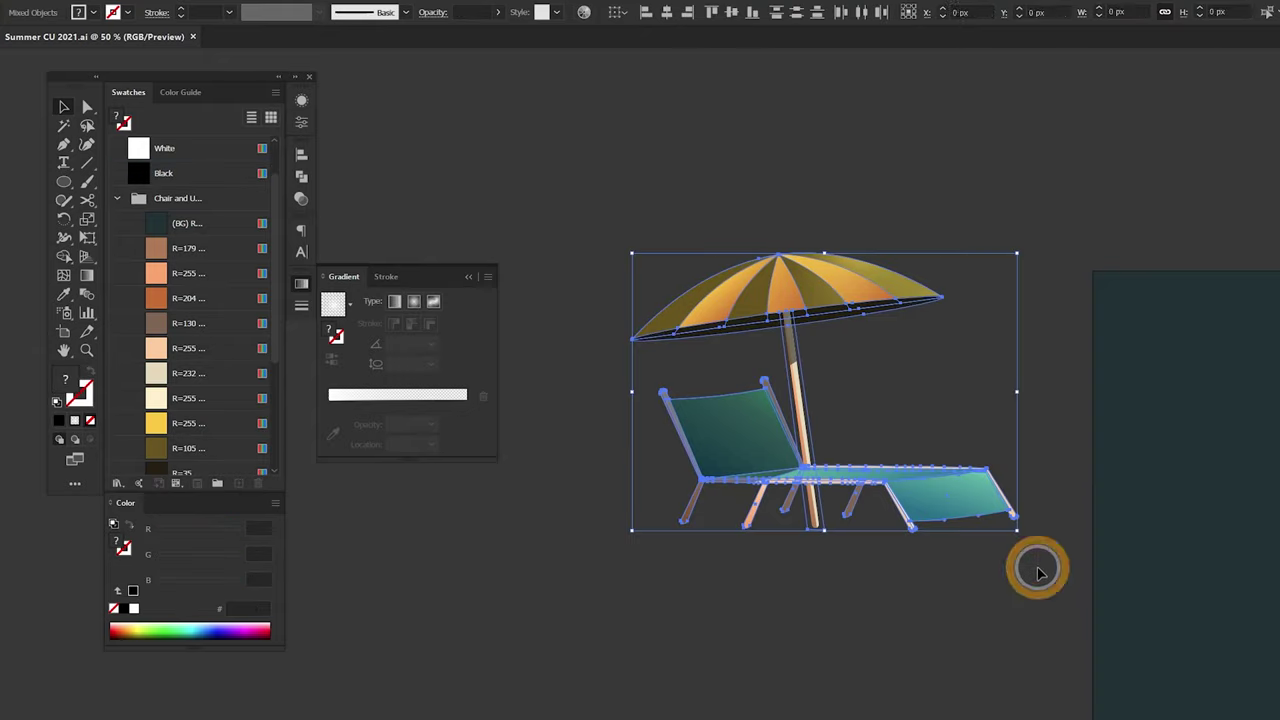
{"action": "right_click", "coordinate": [788, 302]}
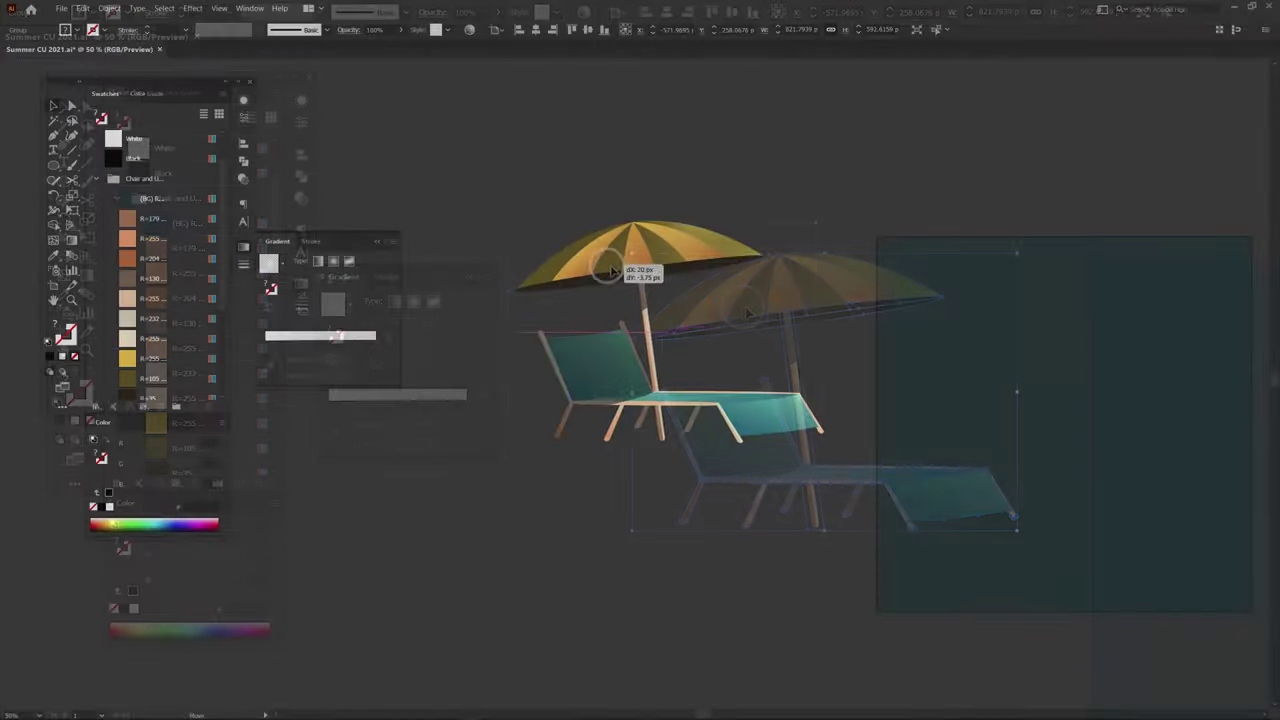
{"action": "left_click_drag", "start_coordinate": [800, 362], "coordinate": [1230, 411]}
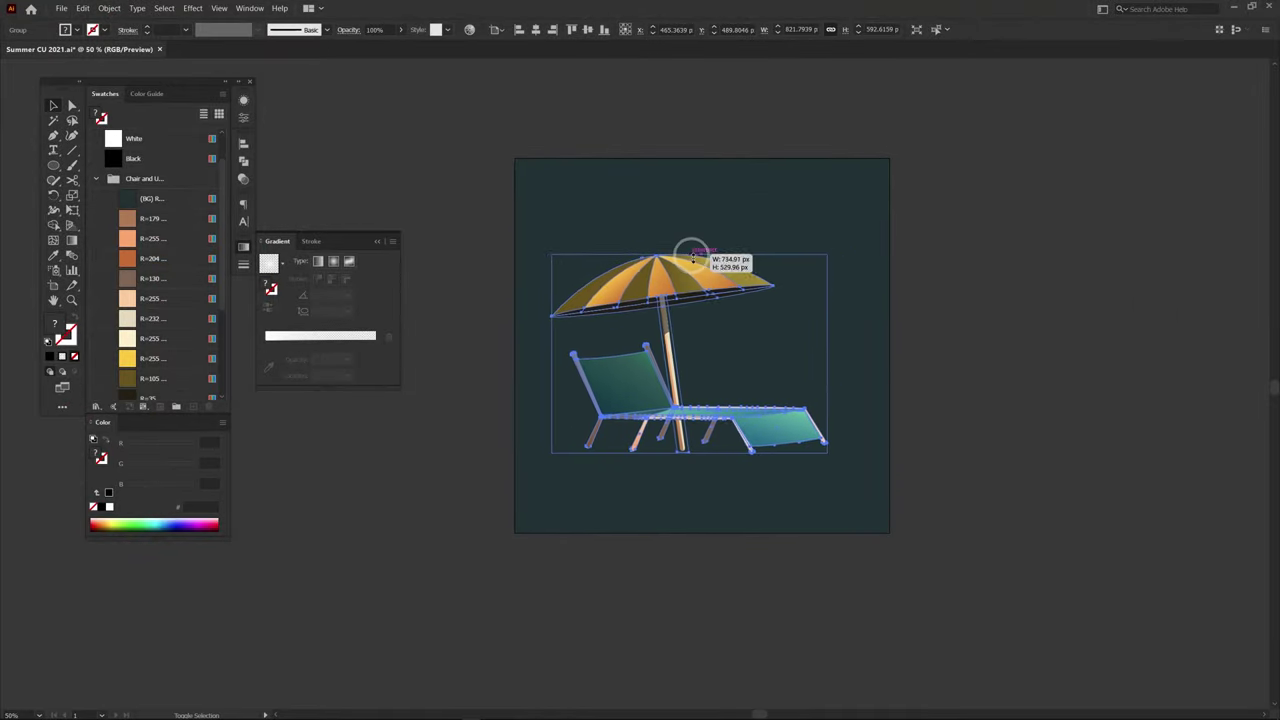
{"action": "left_click_drag", "start_coordinate": [668, 243], "coordinate": [538, 430]}
{"action": "left_click", "coordinate": [538, 430]}
{"action": "scroll", "coordinate": [600, 314], "scroll_direction": "down", "scroll_amount": 2}
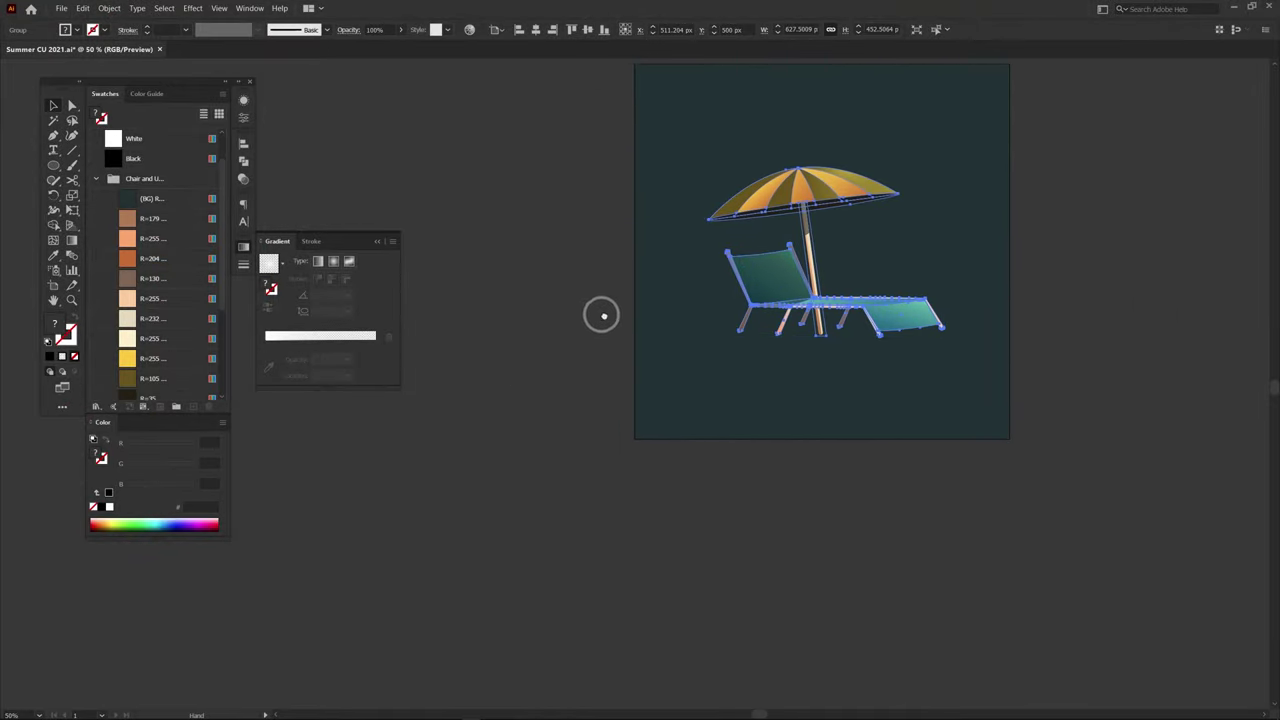
{"action": "scroll", "coordinate": [566, 345], "scroll_direction": "left", "scroll_amount": 3}
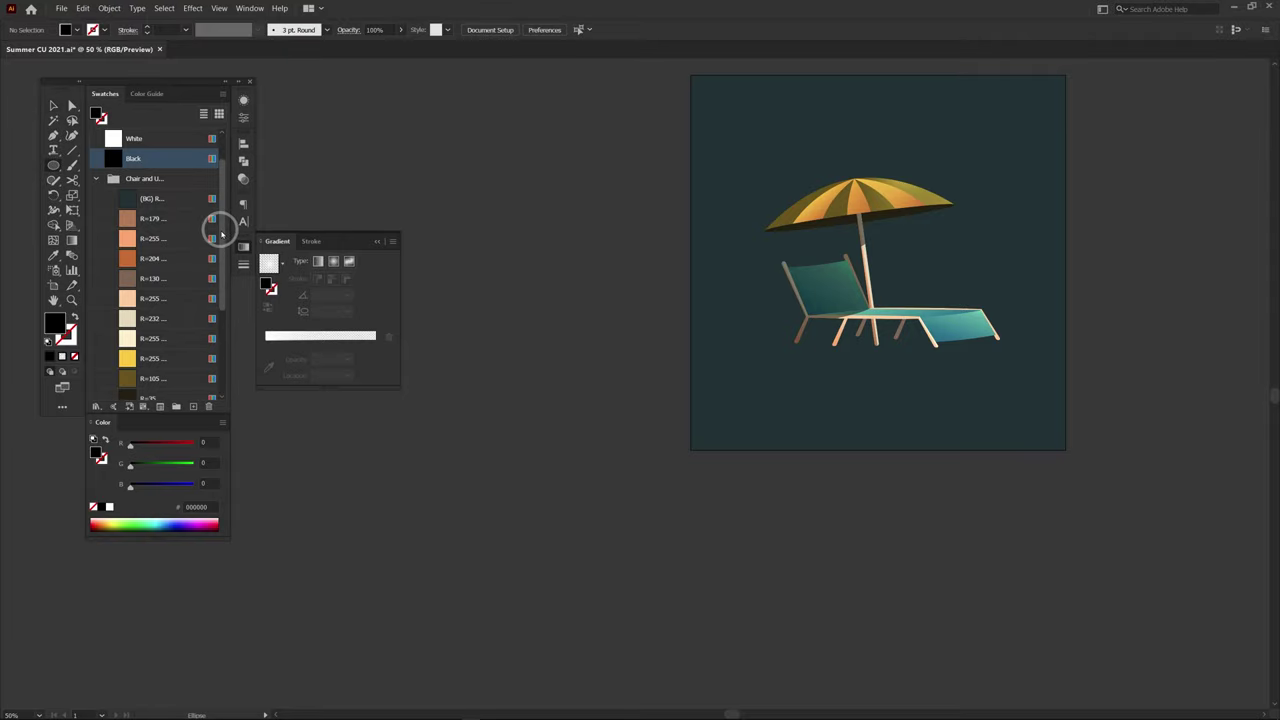
Step: Draw a long, flat dark grey (222626) ellipse
{"action": "left_click_drag", "start_coordinate": [221, 233], "coordinate": [229, 337]}
{"action": "left_click", "coordinate": [171, 370]}
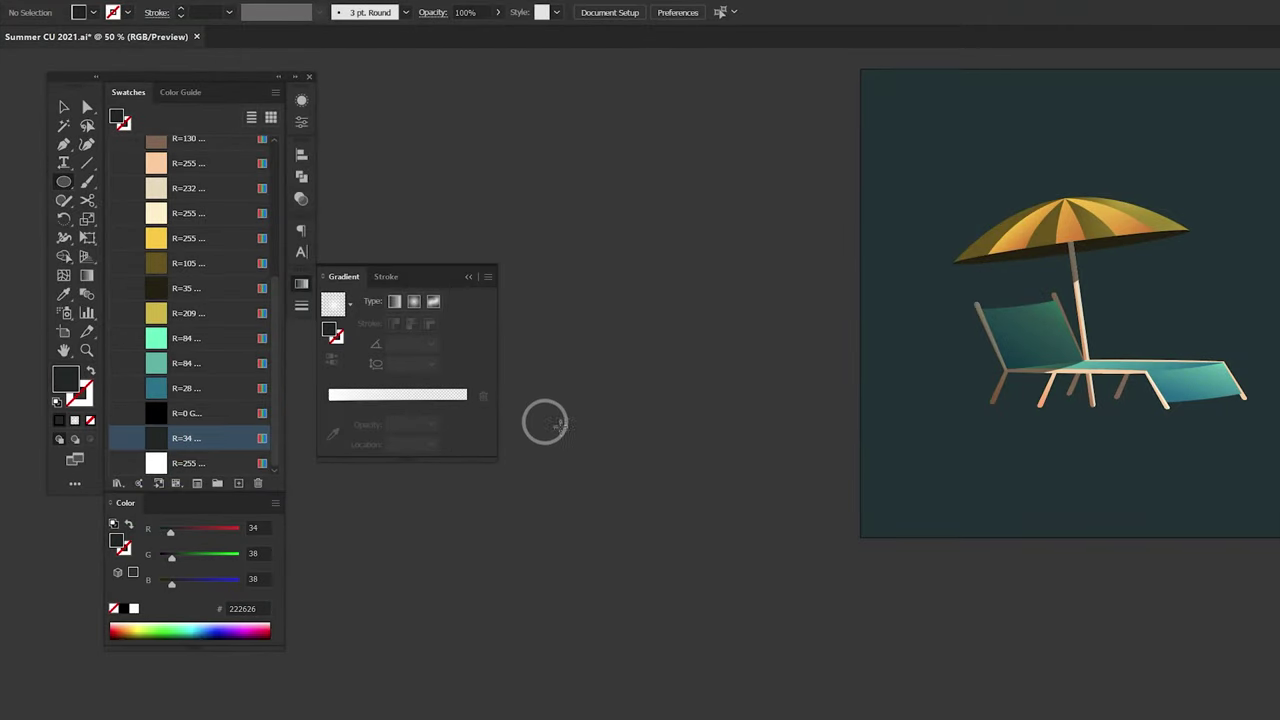
{"action": "key", "text": "l"}
{"action": "left_click_drag", "start_coordinate": [816, 494], "coordinate": [457, 532]}
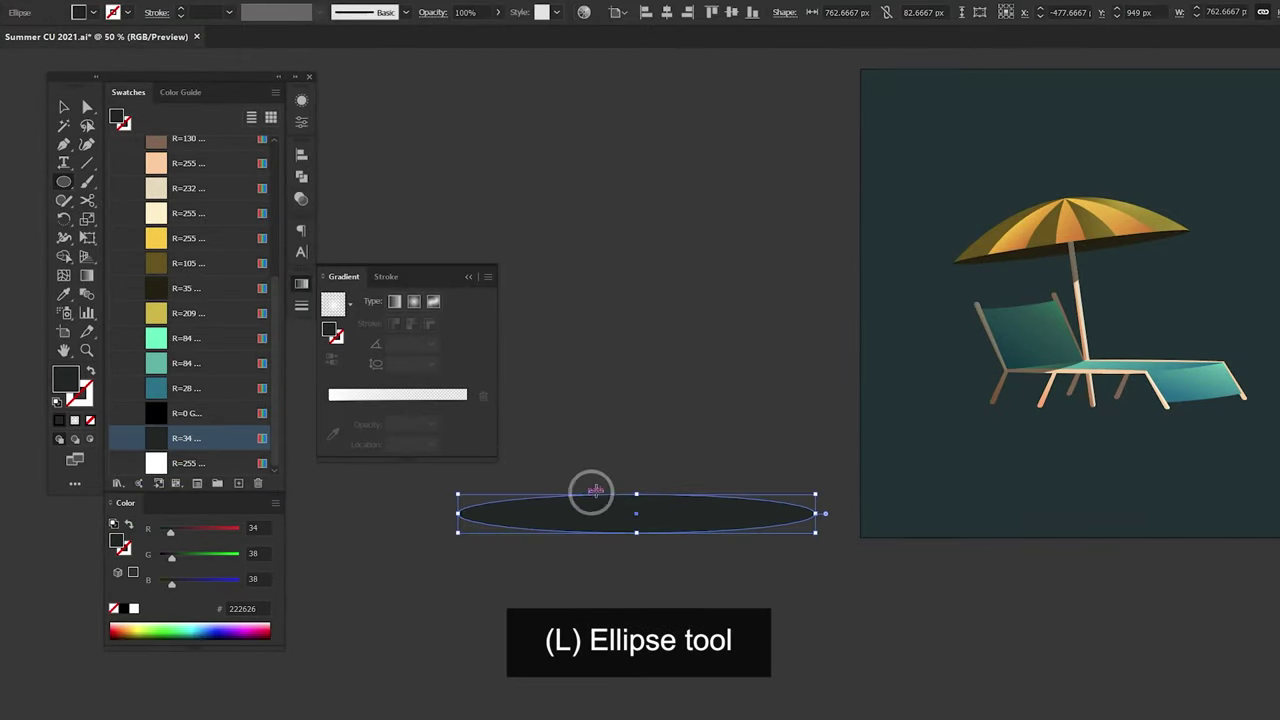
{"action": "left_click", "coordinate": [301, 287]}
Step: Add a narrower, taller overlapping copy of the ellipse, flatten both, and Unite them
{"action": "key", "text": "v"}
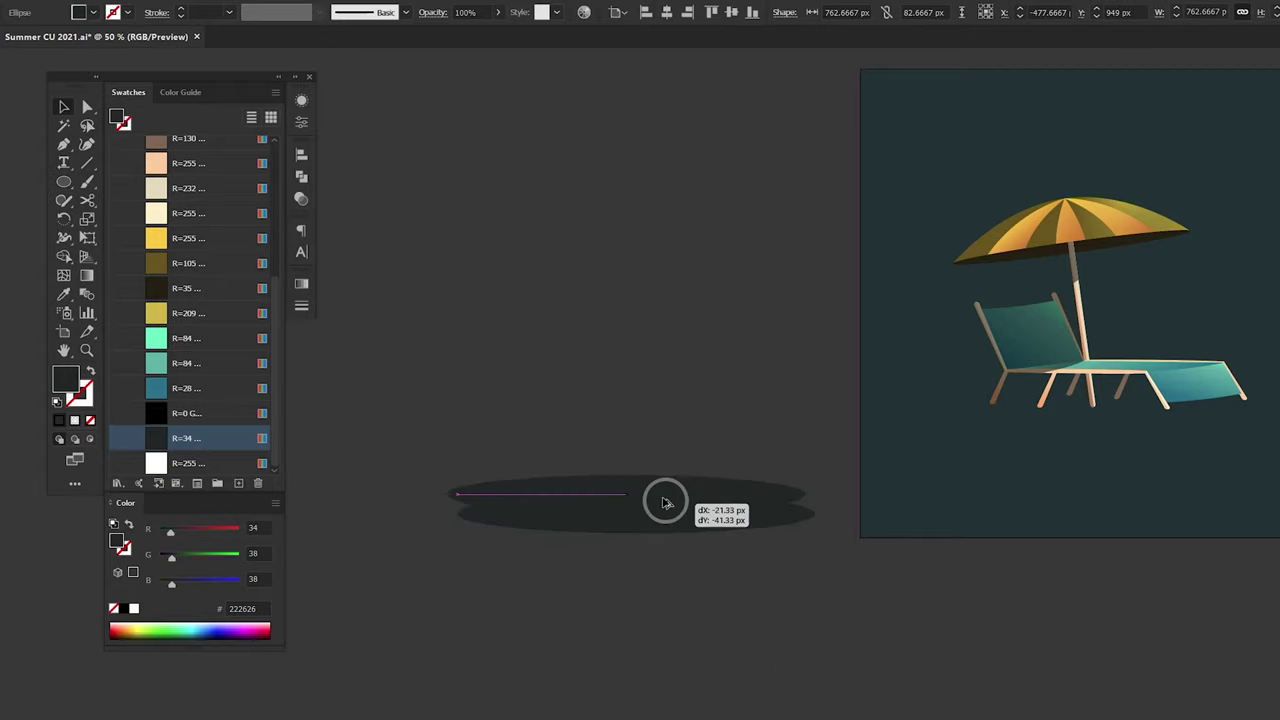
{"action": "mouse_move", "coordinate": [669, 520]}
{"action": "left_mouse_down"}
{"action": "mouse_move", "coordinate": [706, 466]}
{"action": "mouse_move", "coordinate": [634, 466]}
{"action": "left_mouse_up"}
{"action": "left_click_drag", "start_coordinate": [512, 434], "coordinate": [512, 423]}
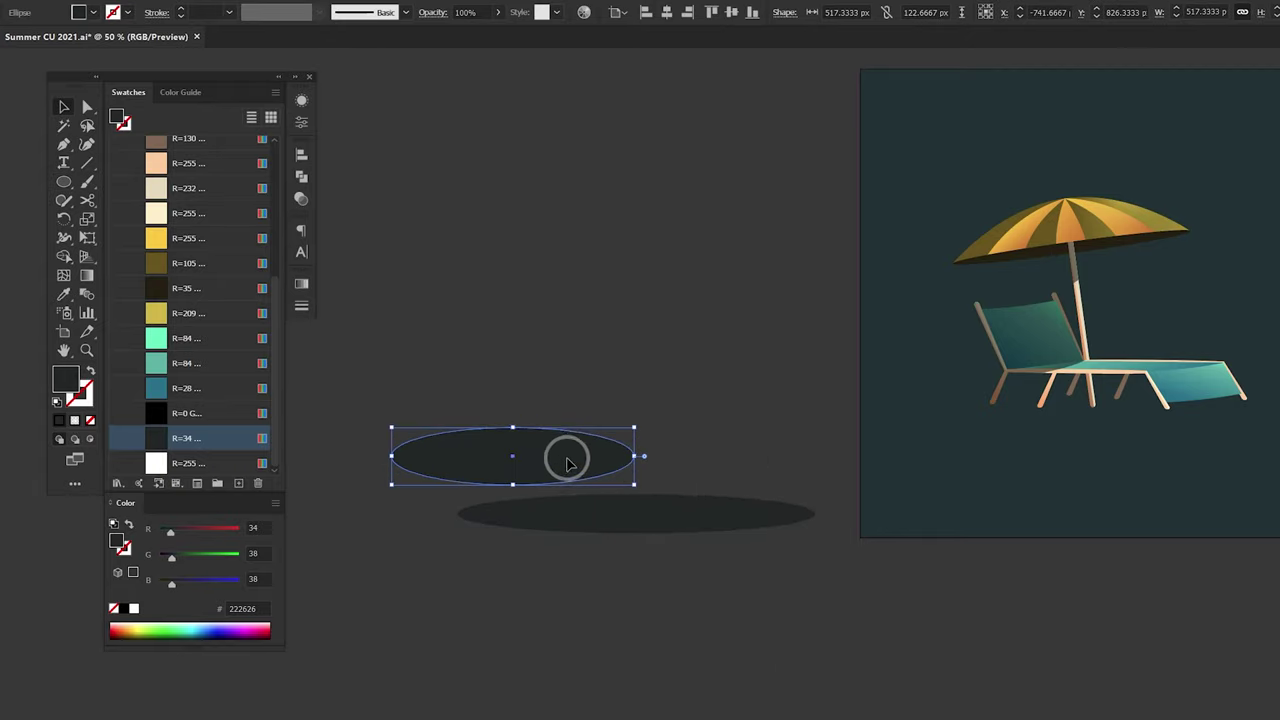
{"action": "mouse_move", "coordinate": [566, 459]}
{"action": "left_mouse_down"}
{"action": "mouse_move", "coordinate": [642, 489]}
{"action": "mouse_move", "coordinate": [574, 486]}
{"action": "left_mouse_up"}
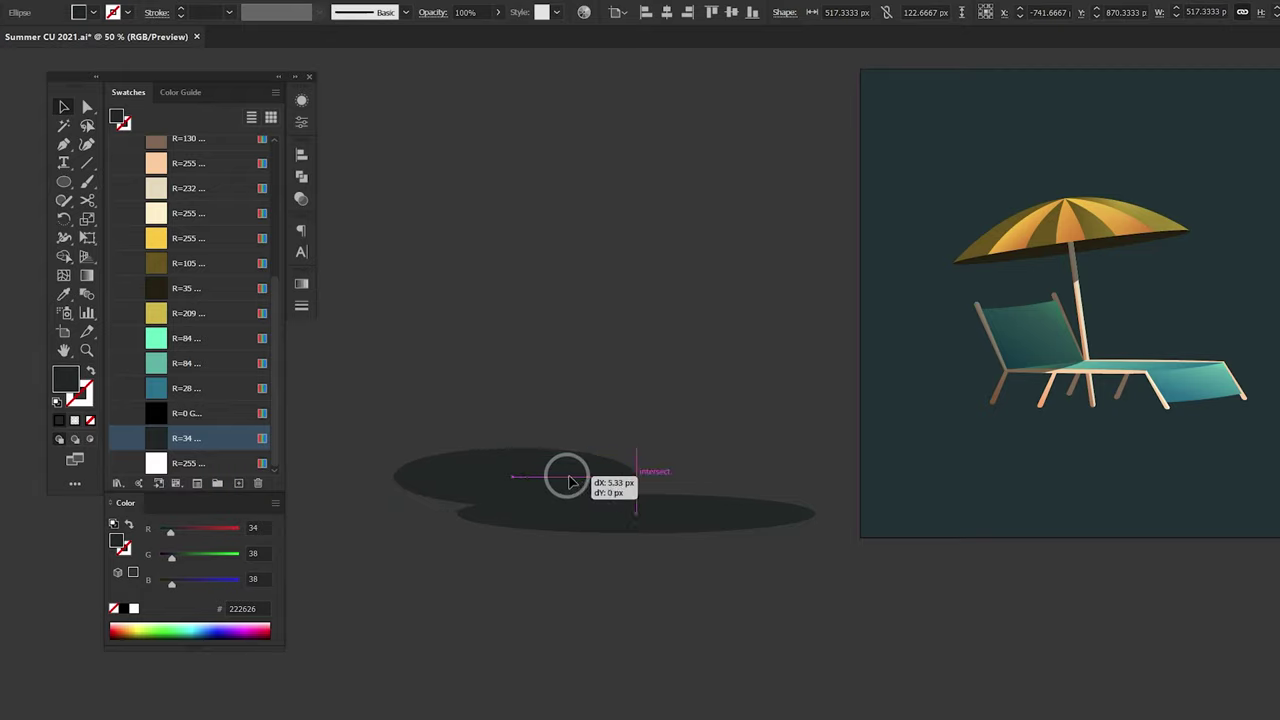
{"action": "left_click", "coordinate": [580, 510], "text": "shift"}
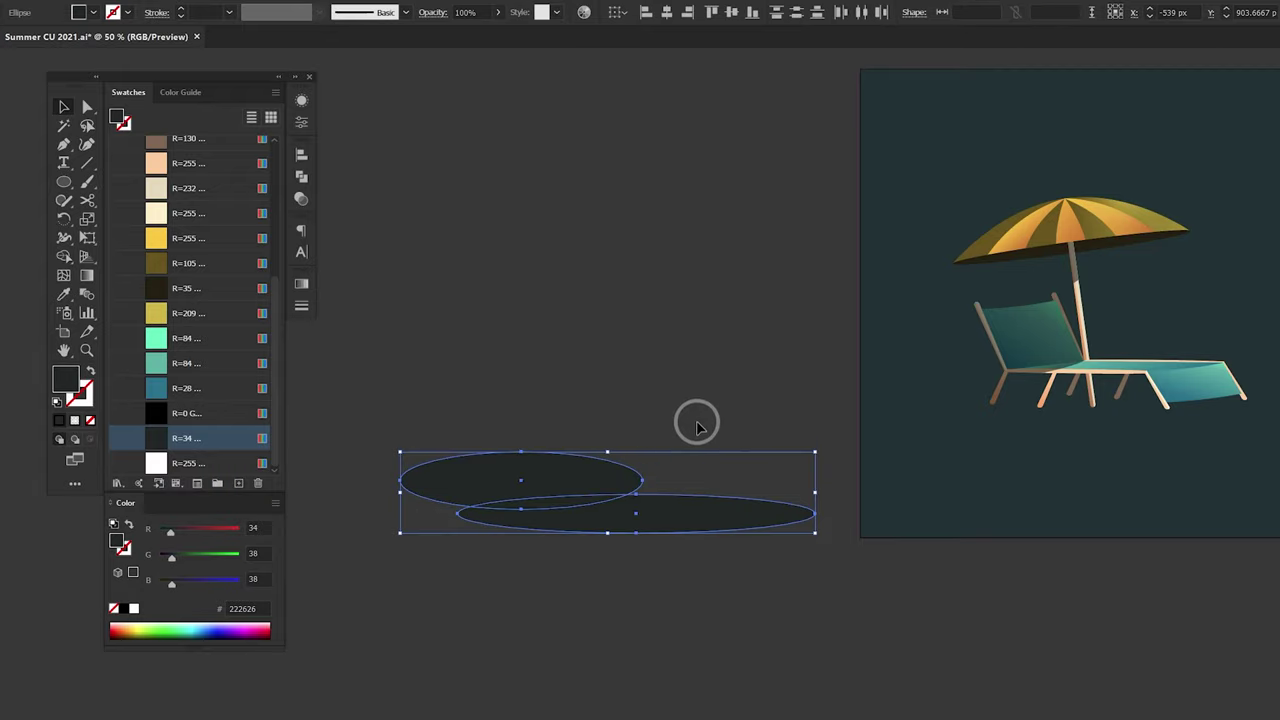
{"action": "left_click_drag", "start_coordinate": [609, 452], "coordinate": [609, 460]}
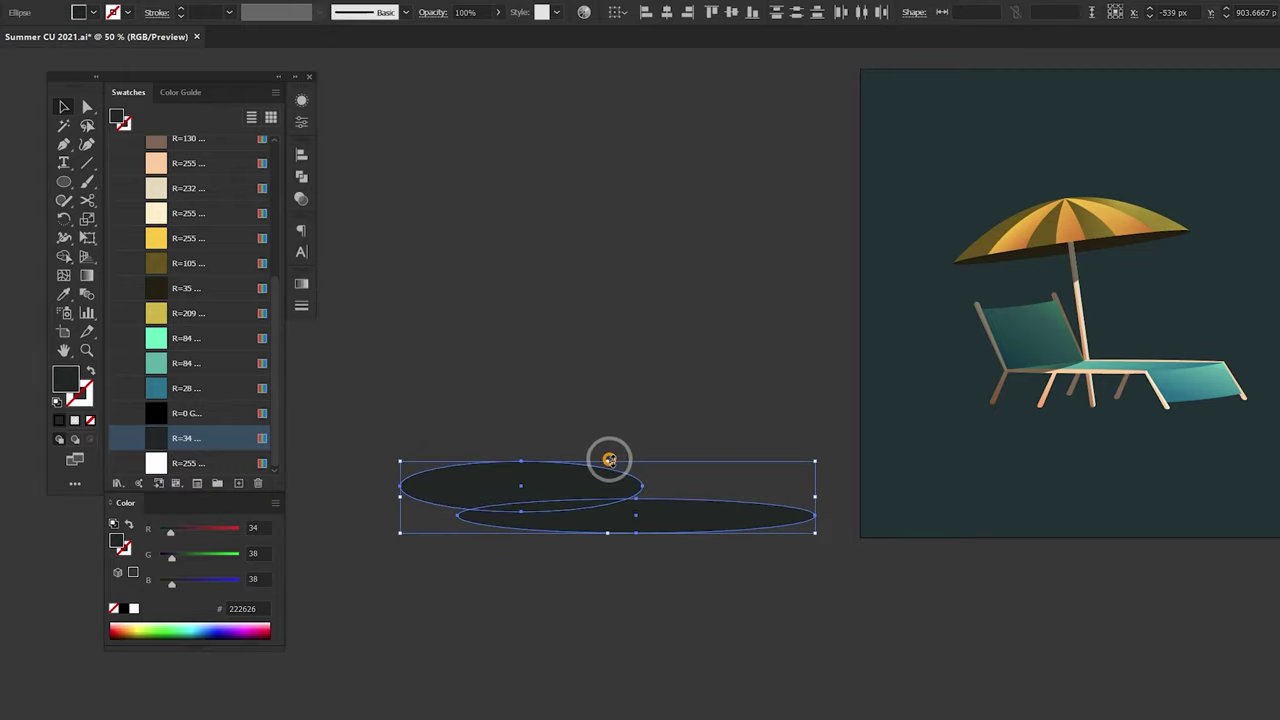
{"action": "left_click", "coordinate": [301, 177]}
{"action": "left_click", "coordinate": [331, 190]}
{"action": "left_click", "coordinate": [302, 178]}
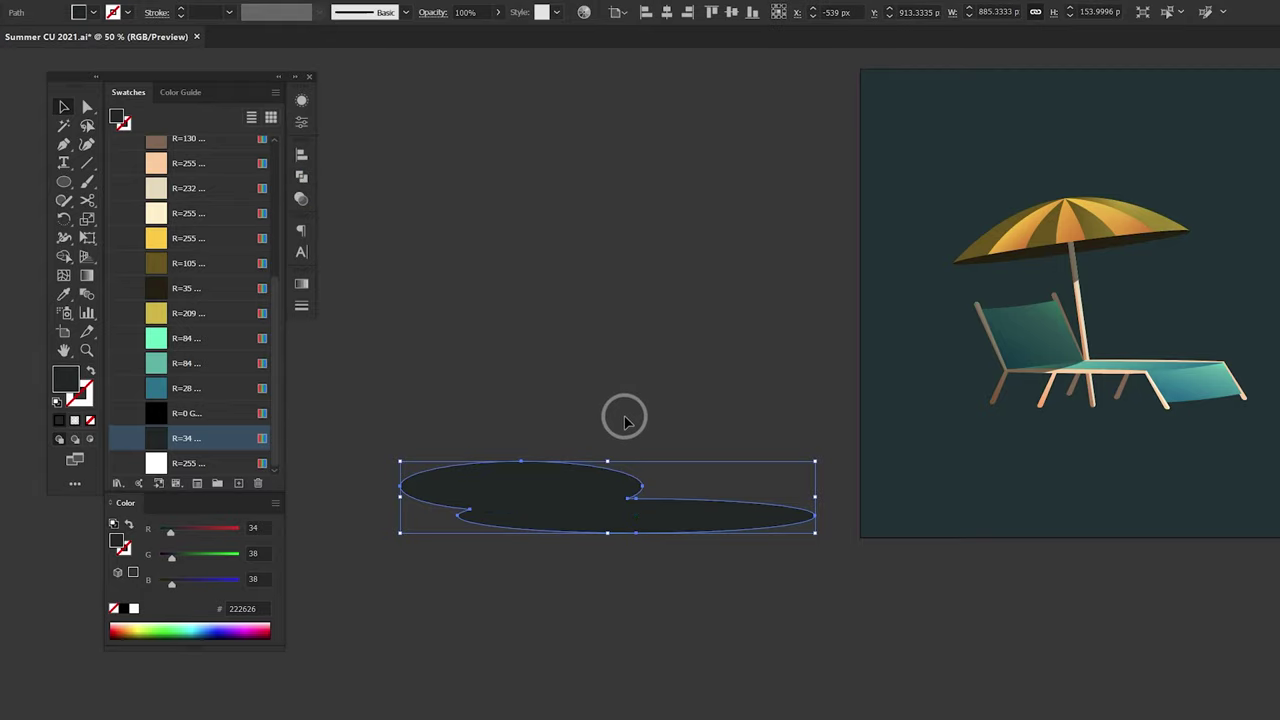
Step: Round off the left and right inner notch corners of the merged shape
{"action": "key", "text": "a"}
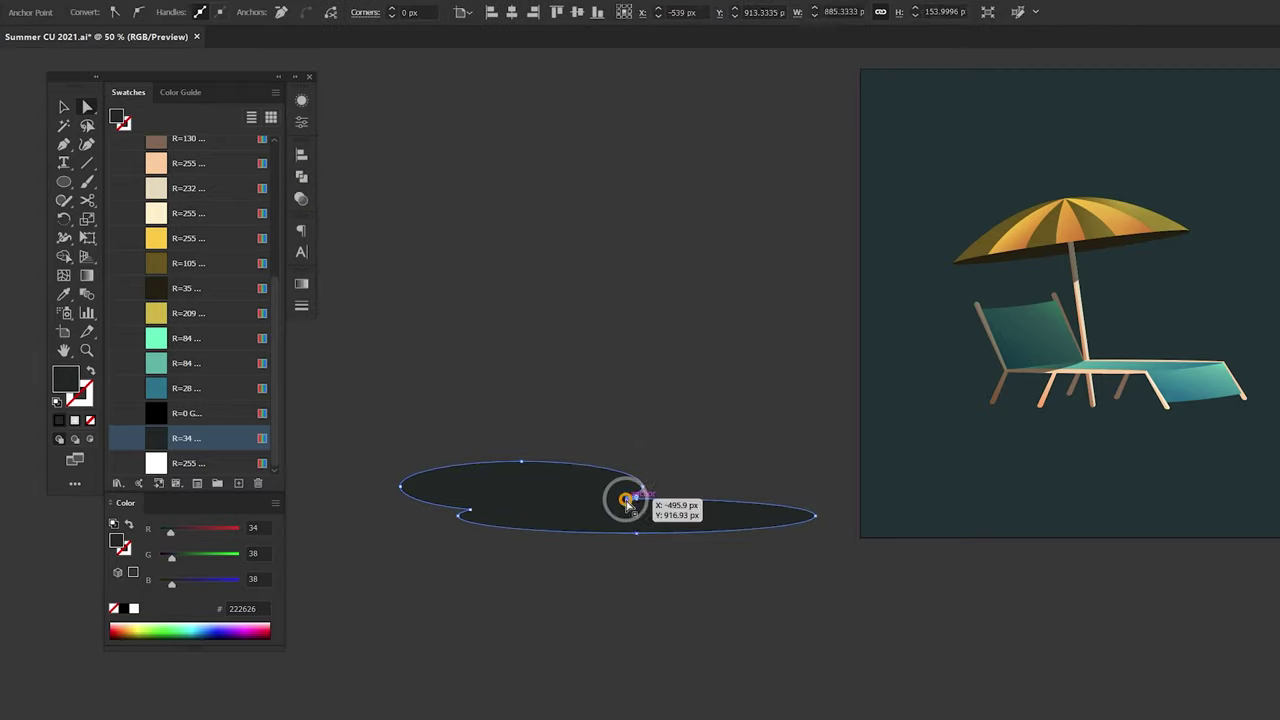
{"action": "key", "text": "ctrl+a"}
{"action": "scroll", "coordinate": [600, 494], "scroll_direction": "up", "scroll_amount": 1}
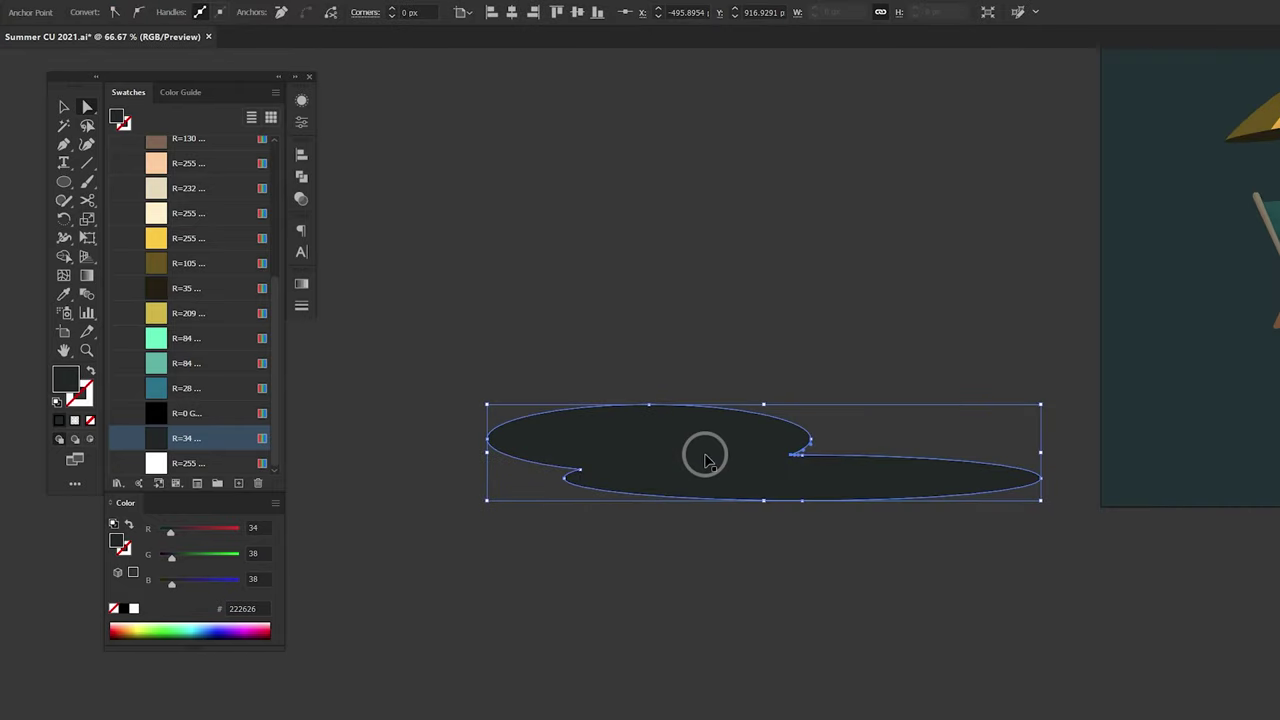
{"action": "scroll", "coordinate": [600, 494], "scroll_direction": "up", "scroll_amount": 3}
{"action": "left_click", "coordinate": [497, 344]}
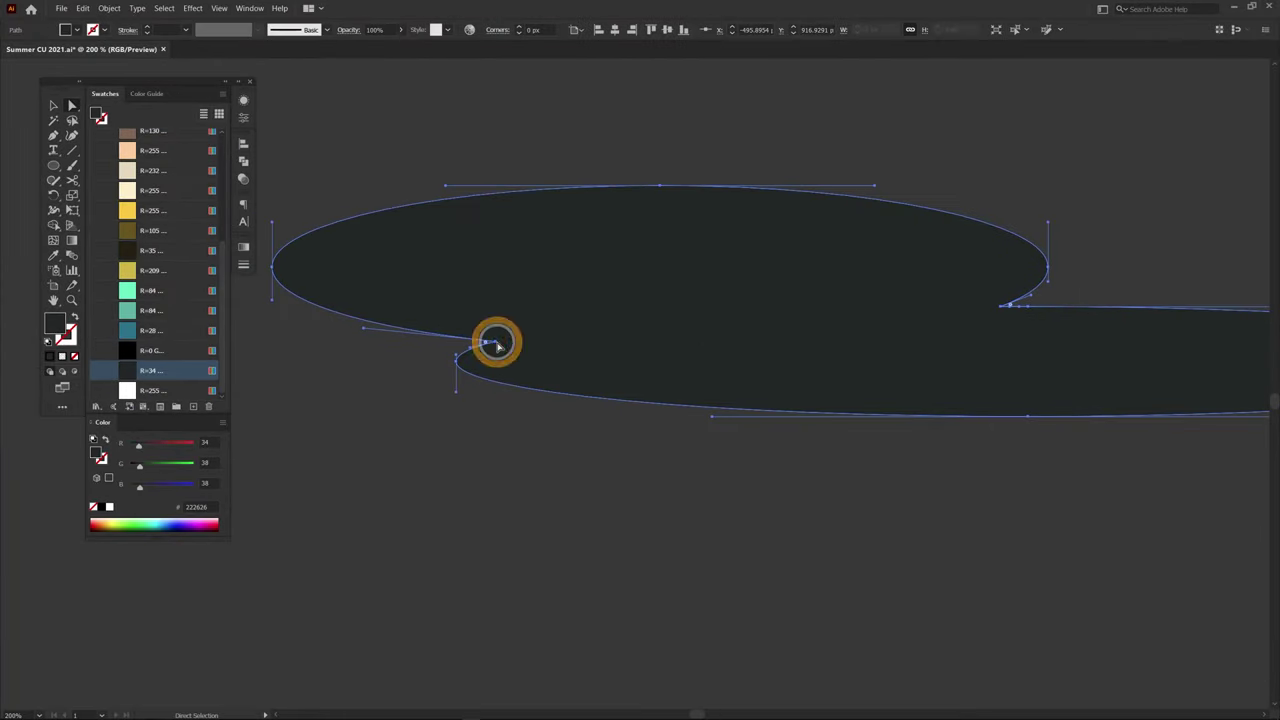
{"action": "left_click_drag", "start_coordinate": [434, 344], "coordinate": [436, 346]}
{"action": "left_click", "coordinate": [474, 463]}
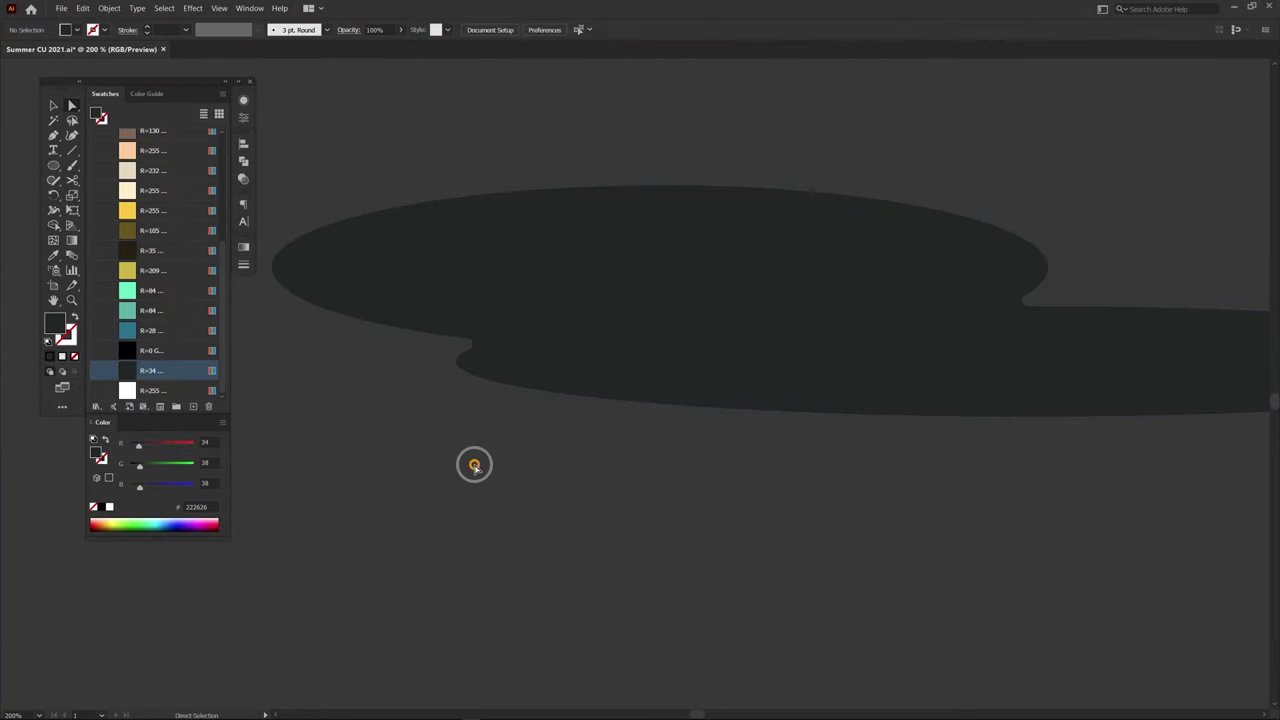
{"action": "left_click", "coordinate": [471, 343]}
{"action": "left_click", "coordinate": [757, 480]}
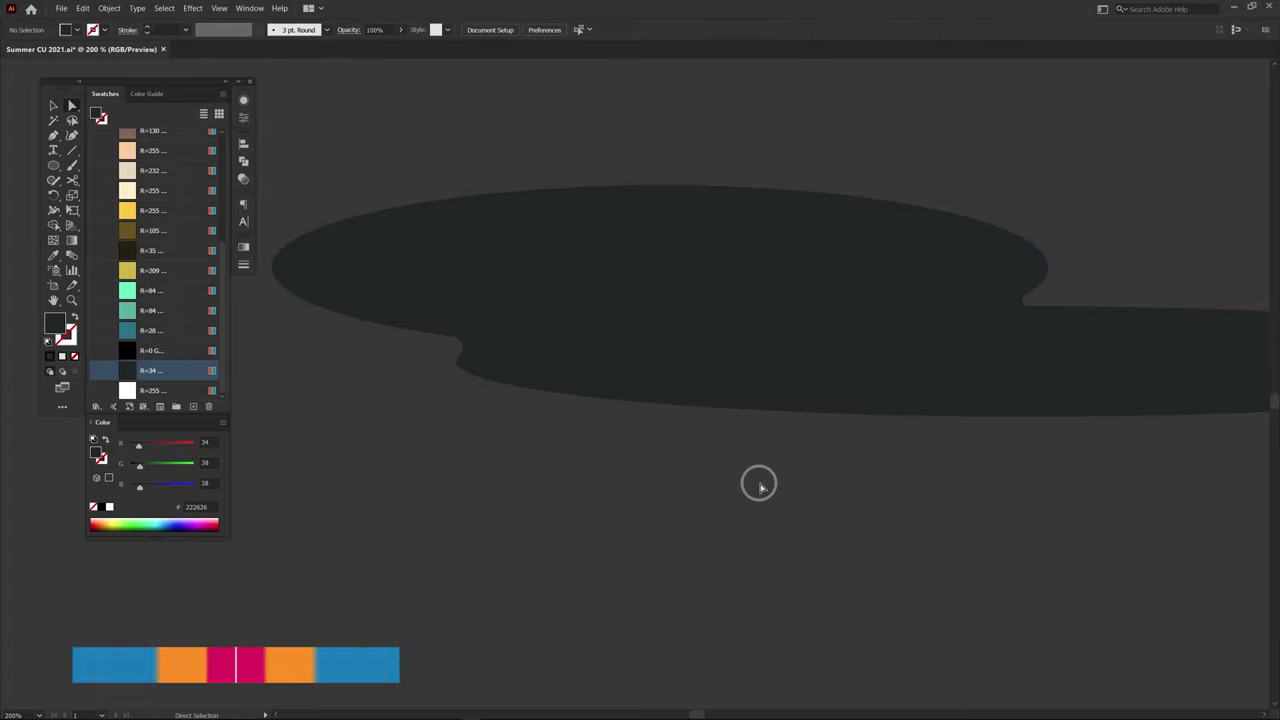
{"action": "left_click", "coordinate": [1028, 306]}
{"action": "left_click_drag", "start_coordinate": [1030, 300], "coordinate": [1032, 302]}
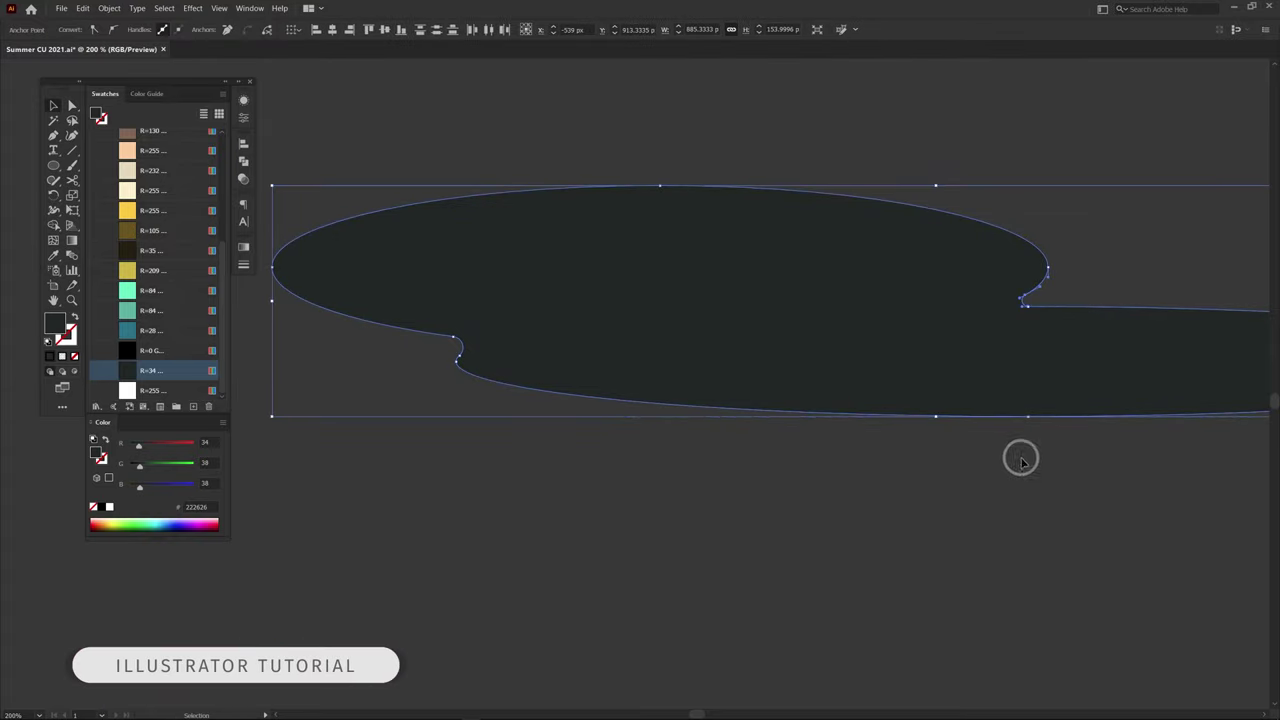
{"action": "left_click", "coordinate": [1051, 503]}
Step: Move the merged shadow shape under the lounger
{"action": "key", "text": "ctrl+minus"}
{"action": "key", "text": "ctrl+minus"}
{"action": "key", "text": "ctrl+minus"}
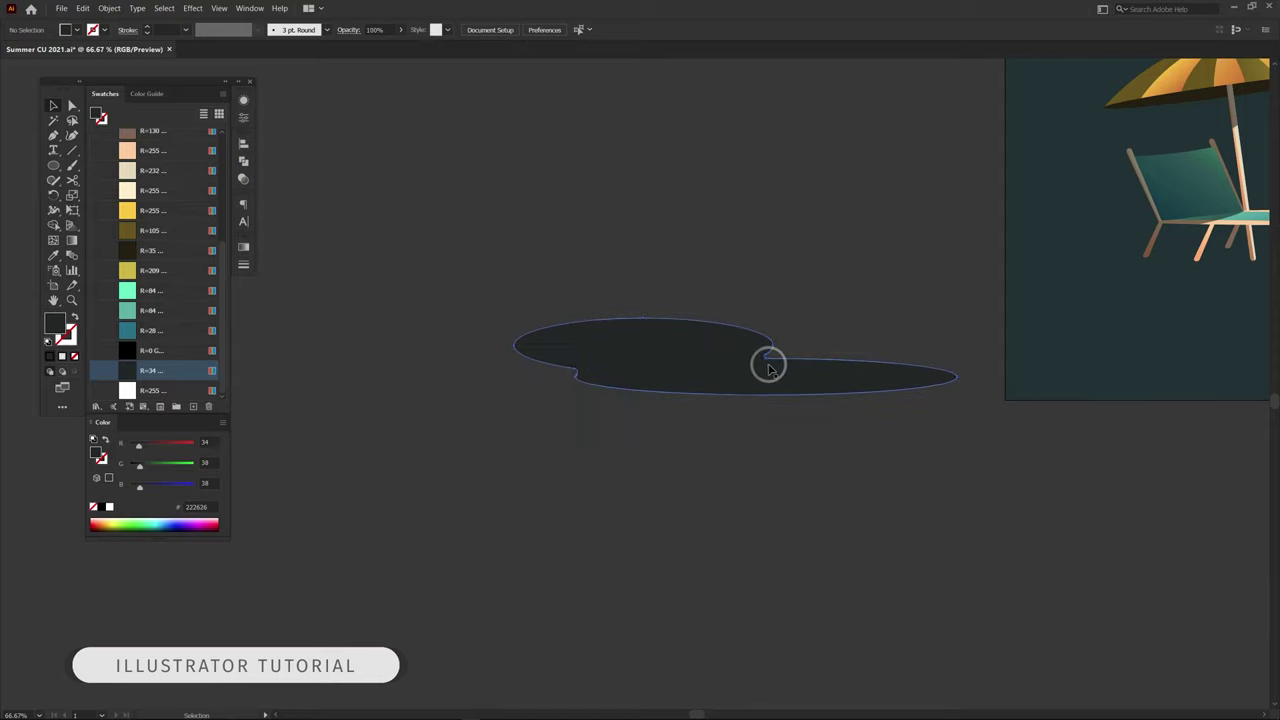
{"action": "left_click", "coordinate": [769, 369]}
{"action": "mouse_move", "coordinate": [743, 320]}
{"action": "left_mouse_down"}
{"action": "mouse_move", "coordinate": [855, 268]}
{"action": "mouse_move", "coordinate": [868, 222]}
{"action": "left_mouse_up"}
Step: Fit the shadow under the chair behind its legs, stretched to about 766 × 137 px
{"action": "left_click_drag", "start_coordinate": [1089, 249], "coordinate": [1034, 251]}
{"action": "left_click_drag", "start_coordinate": [893, 256], "coordinate": [912, 279]}
{"action": "key", "text": "ctrl+bracketleft"}
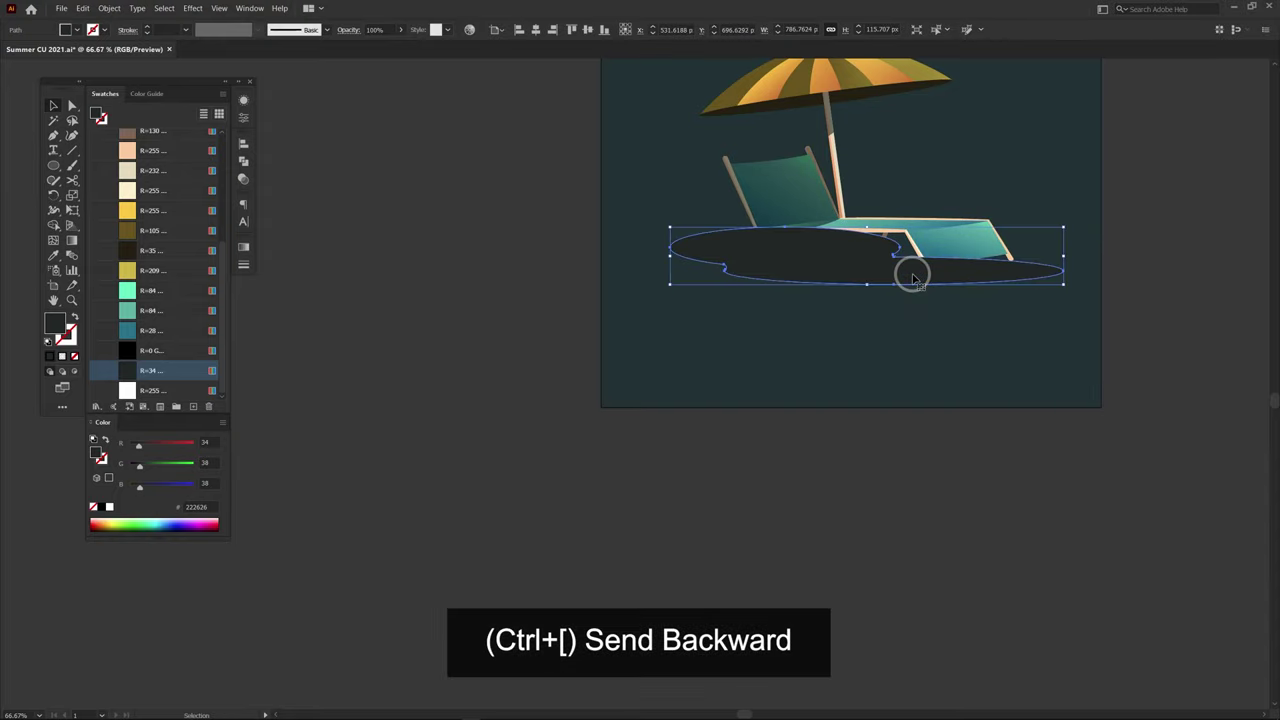
{"action": "key", "text": "ctrl+1"}
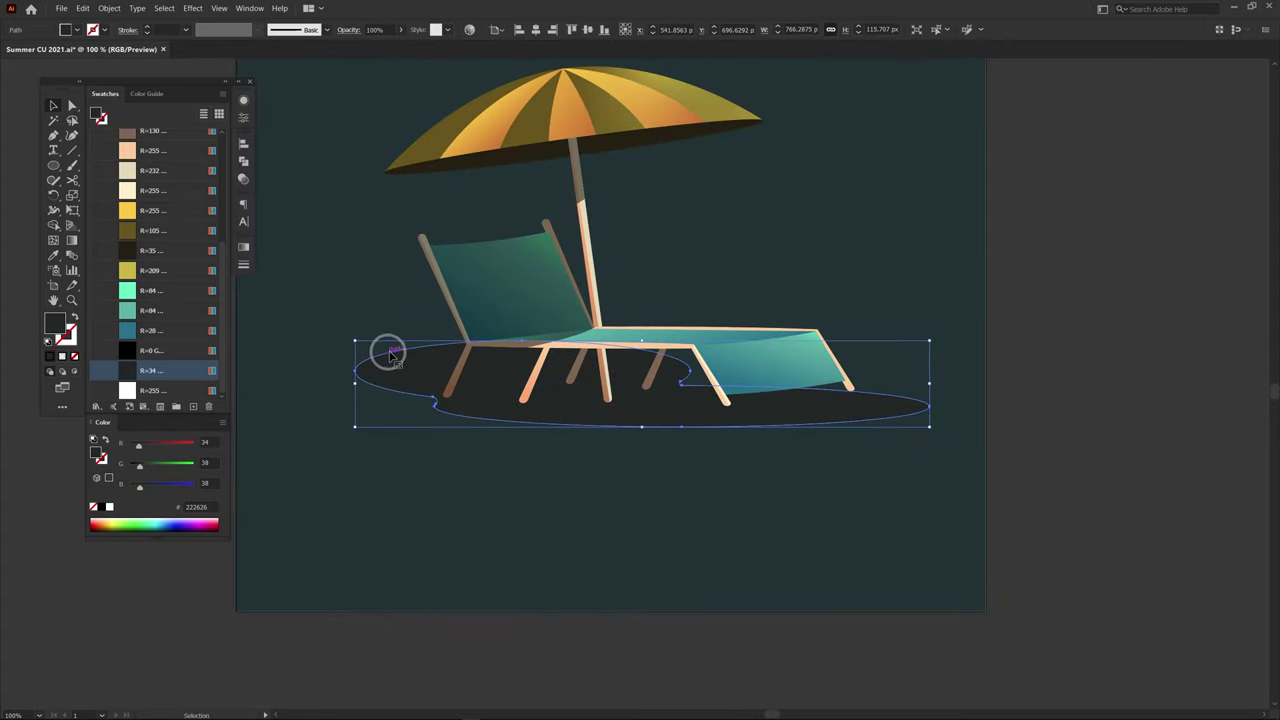
{"action": "left_click_drag", "start_coordinate": [641, 341], "coordinate": [644, 326]}
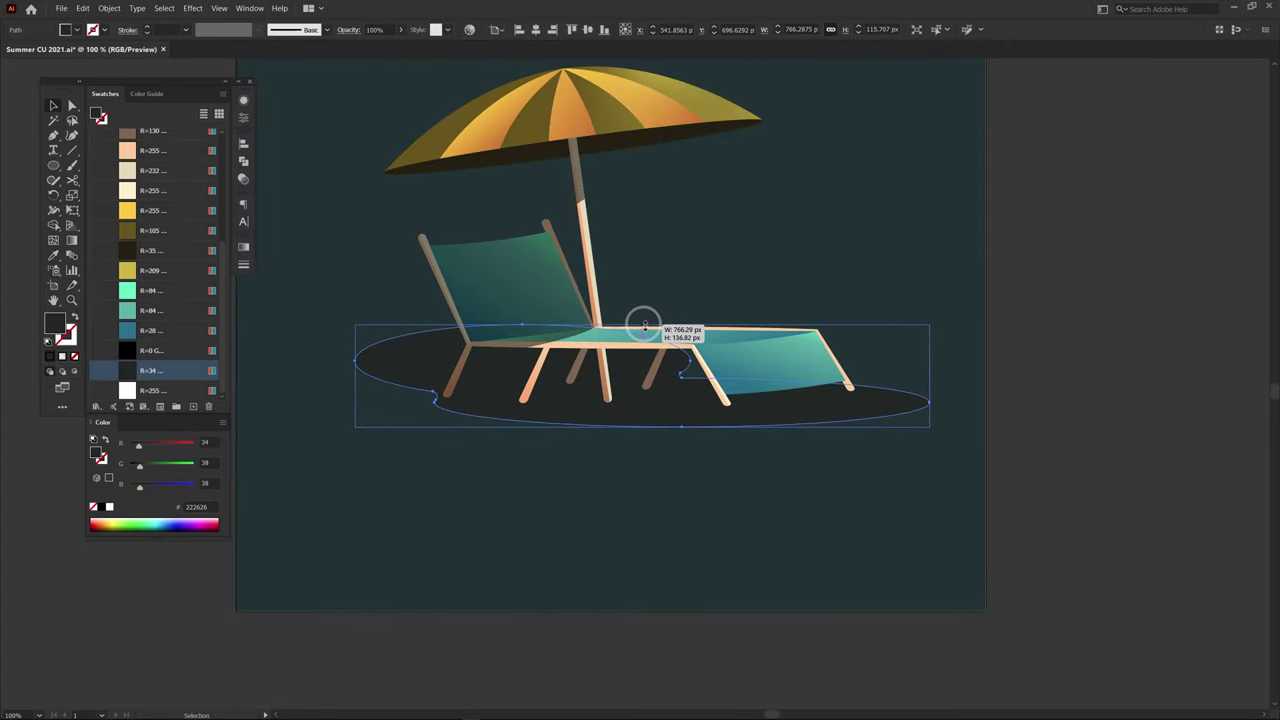
{"action": "left_click_drag", "start_coordinate": [832, 410], "coordinate": [829, 407]}
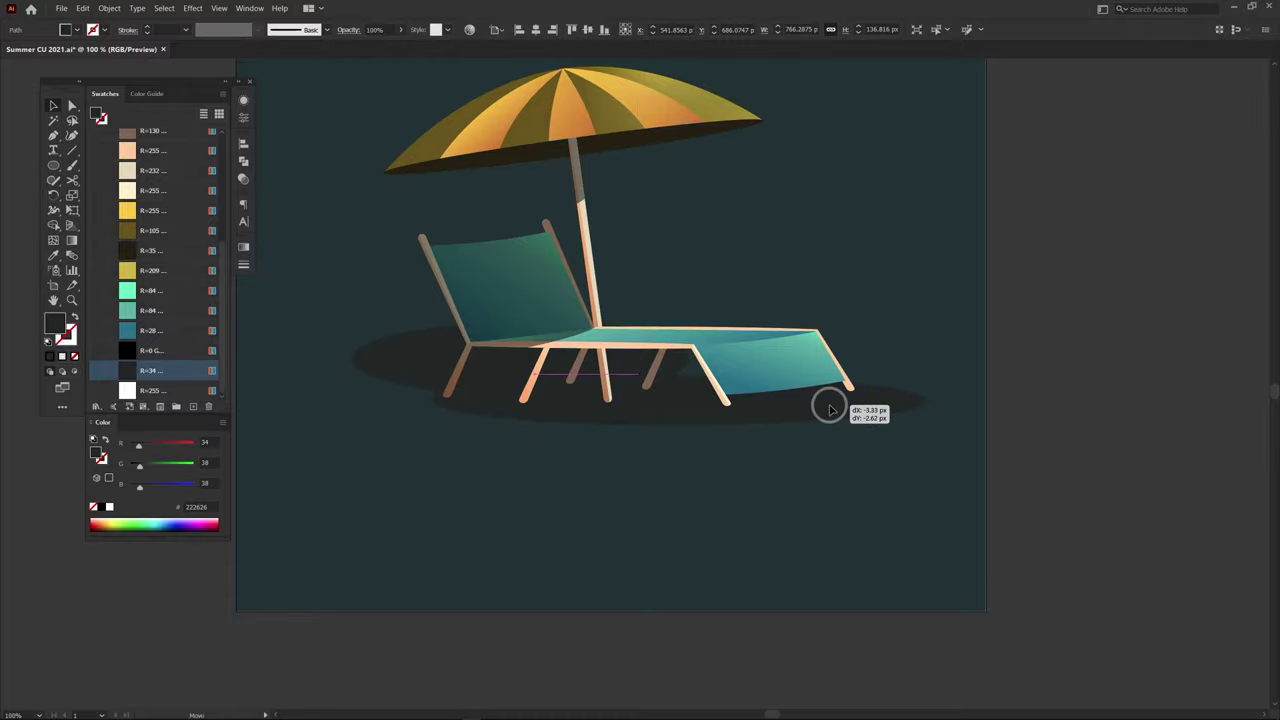